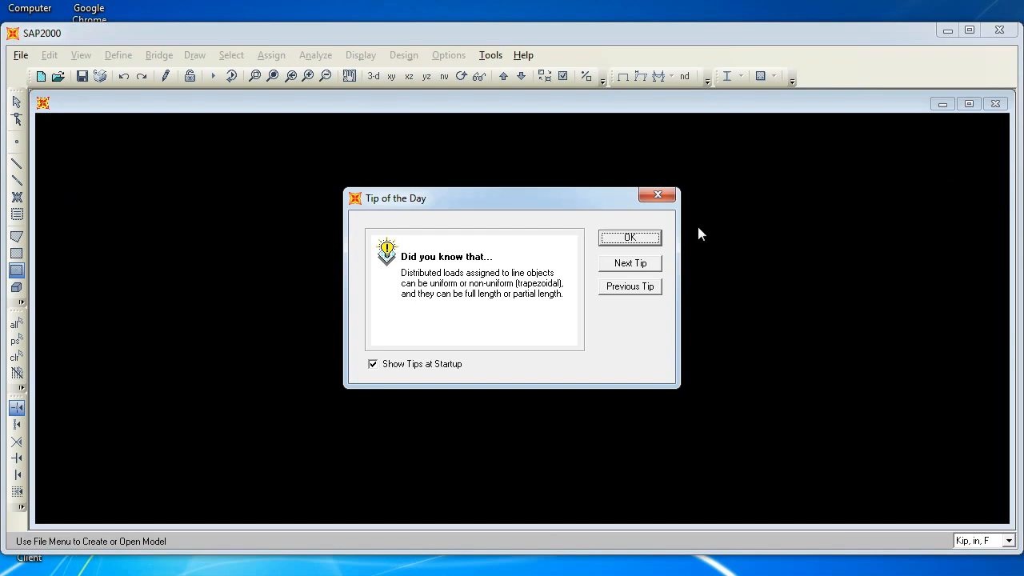
Dismiss the tip dialog and maximize the program and its model window
{"action": "left_click", "coordinate": [629, 238]}
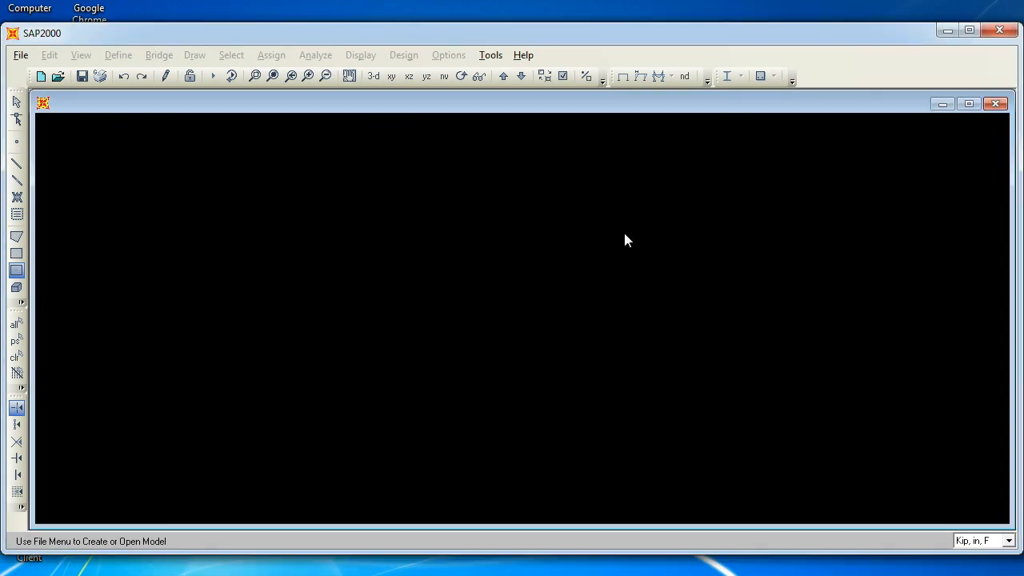
{"action": "left_click", "coordinate": [969, 36]}
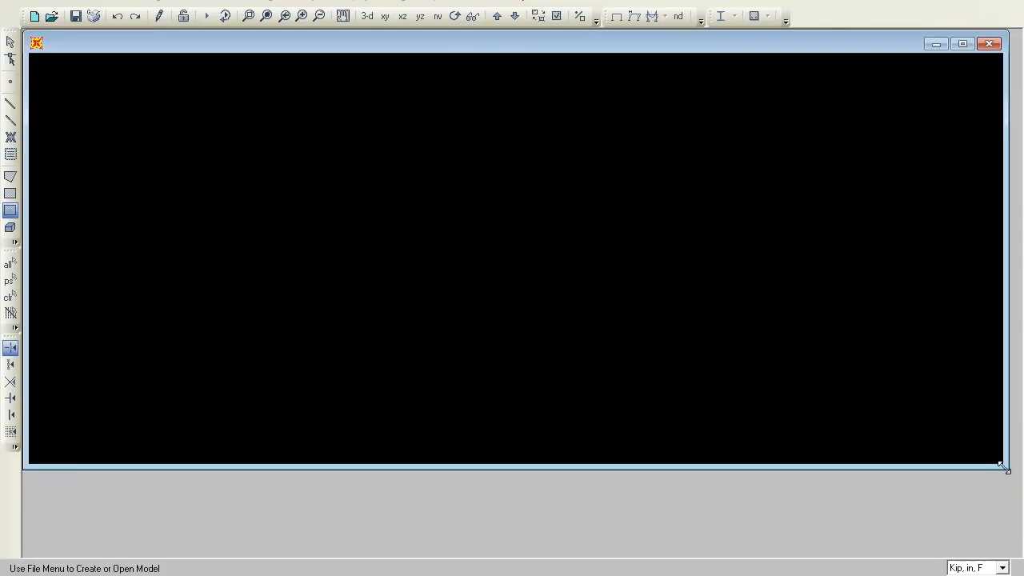
{"action": "left_click_drag", "start_coordinate": [1004, 469], "coordinate": [1017, 548]}
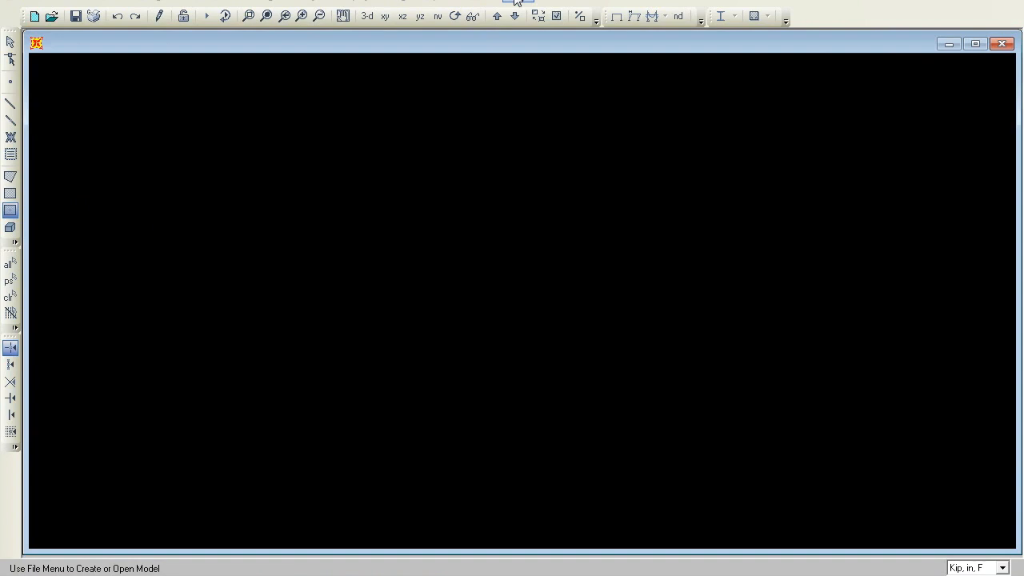
Start a new model in Kip, ft, F units using the 3D Frames template
{"action": "left_click", "coordinate": [19, 5]}
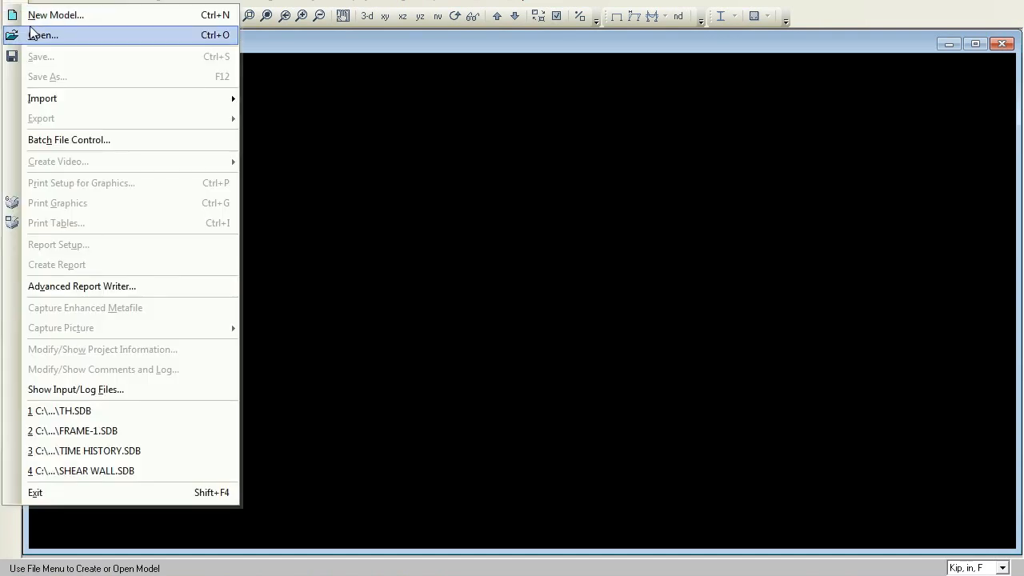
{"action": "left_click", "coordinate": [39, 18]}
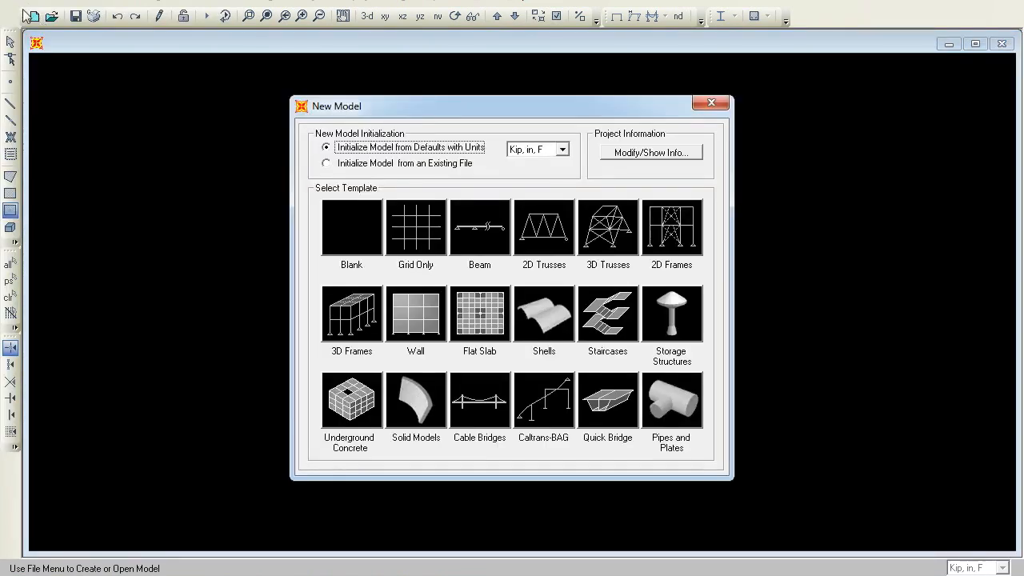
{"action": "left_click", "coordinate": [562, 150]}
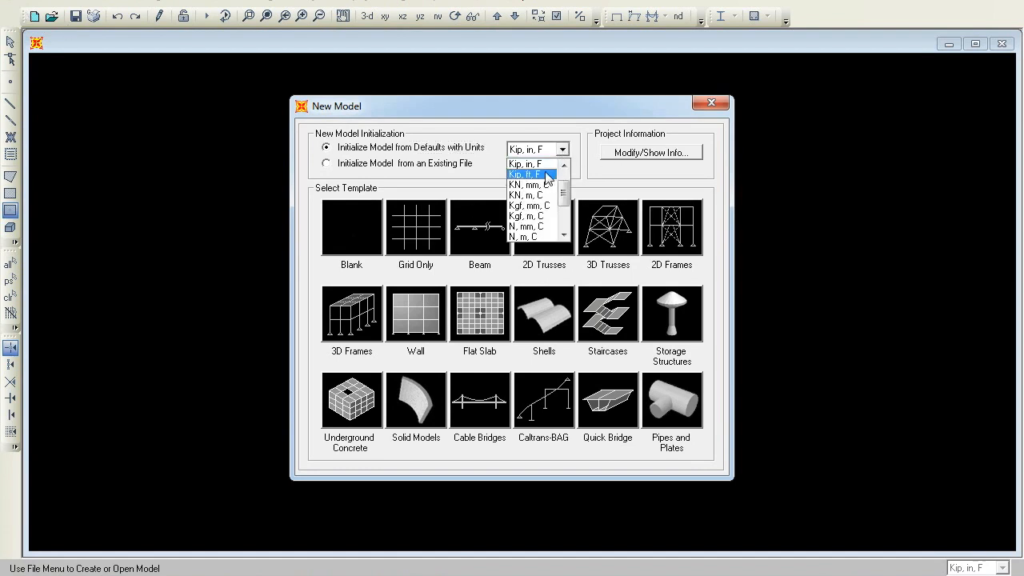
{"action": "left_click", "coordinate": [546, 176]}
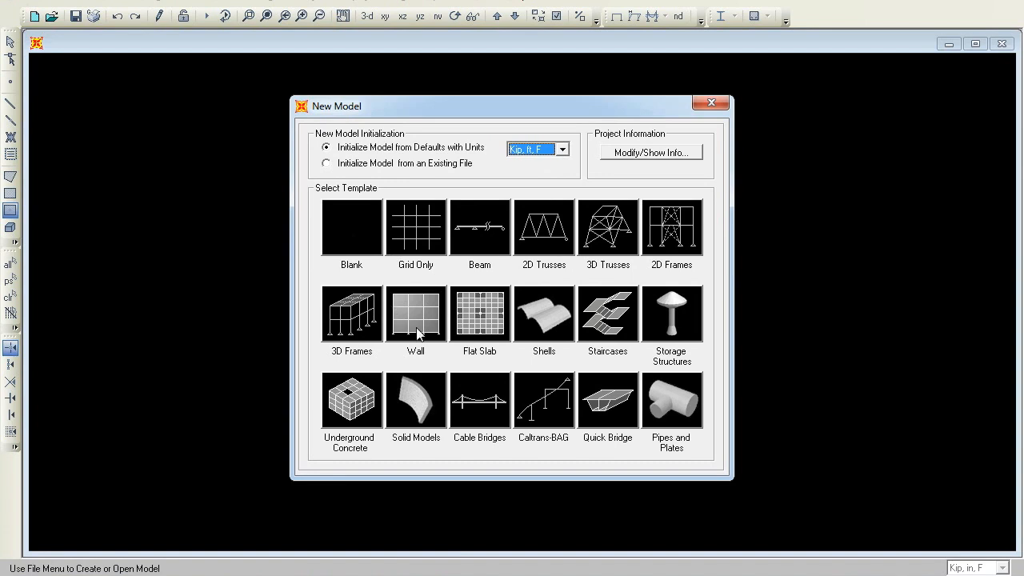
{"action": "left_click", "coordinate": [349, 330]}
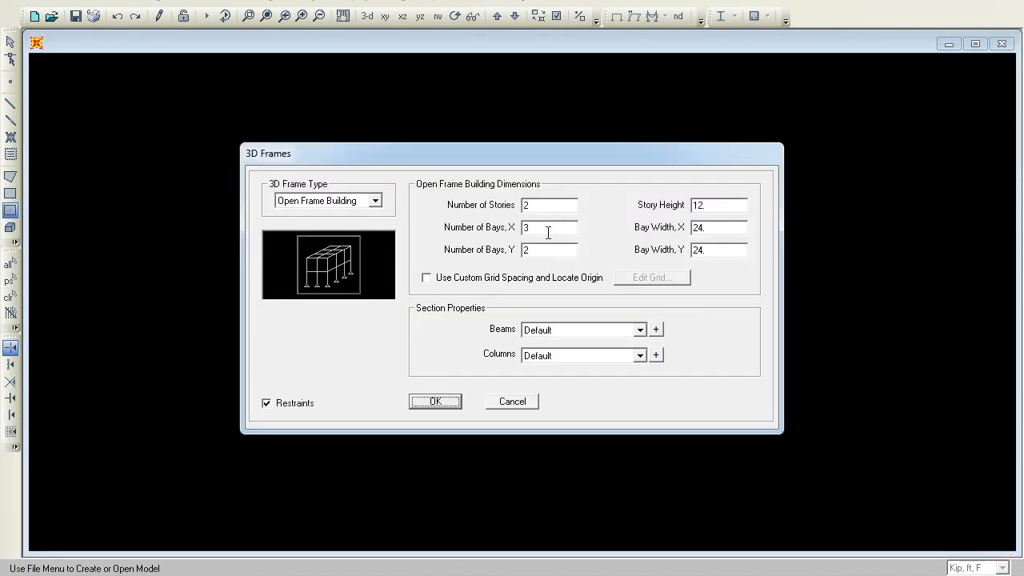
Set the open frame building to 2 bays in X, bay widths of 30 in X and Y, restraints off, and create it
{"action": "double_click", "coordinate": [550, 232]}
{"action": "type", "text": "2"}
{"action": "double_click", "coordinate": [713, 231]}
{"action": "type", "text": "30"}
{"action": "double_click", "coordinate": [715, 250]}
{"action": "type", "text": "3"}
{"action": "left_click", "coordinate": [267, 403]}
{"action": "left_click", "coordinate": [452, 404]}
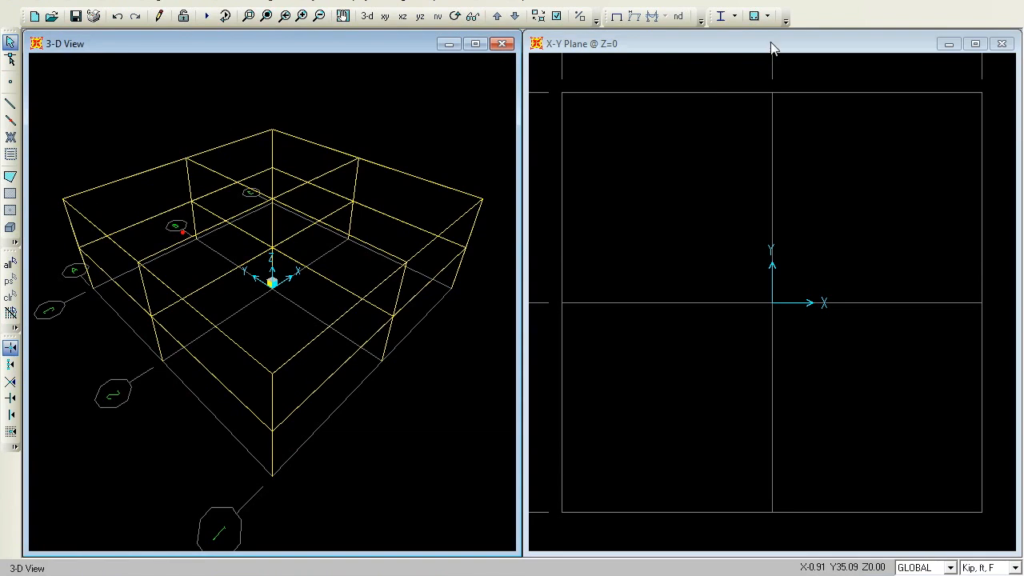
Open the help contents and read Example Problem O, the isolated building nonlinear time history example
{"action": "left_click", "coordinate": [531, 3]}
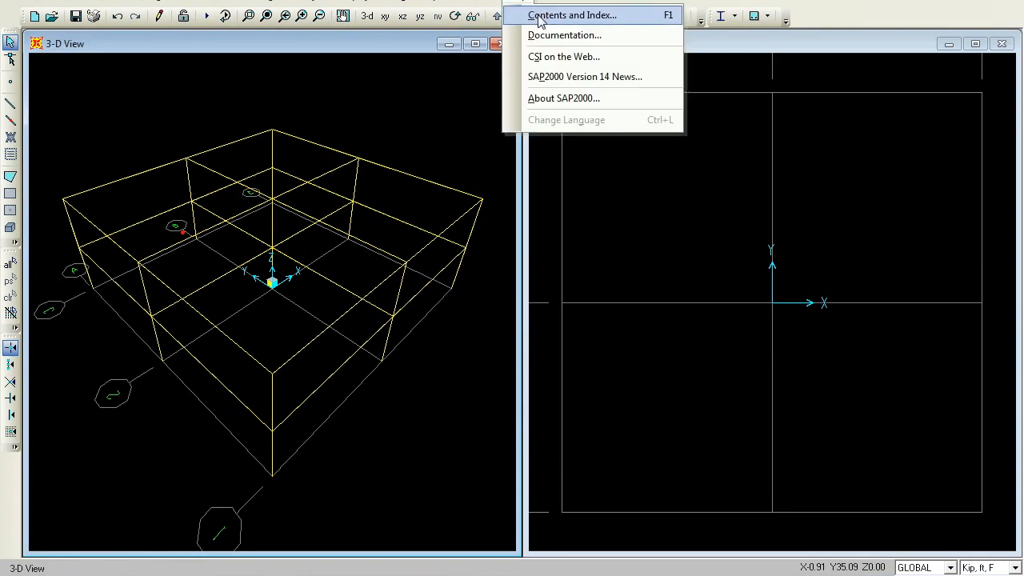
{"action": "left_click", "coordinate": [539, 22]}
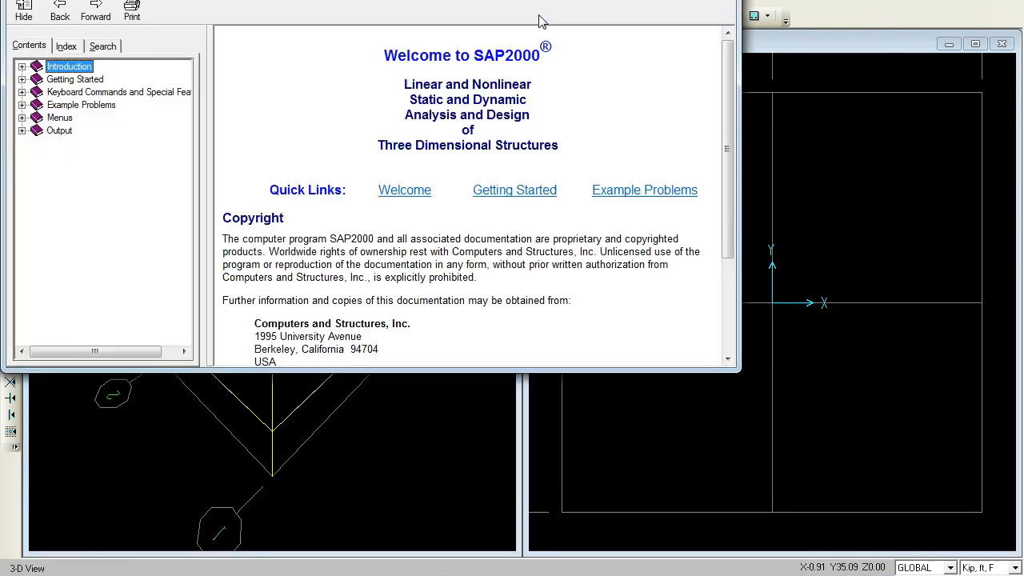
{"action": "left_click", "coordinate": [21, 105]}
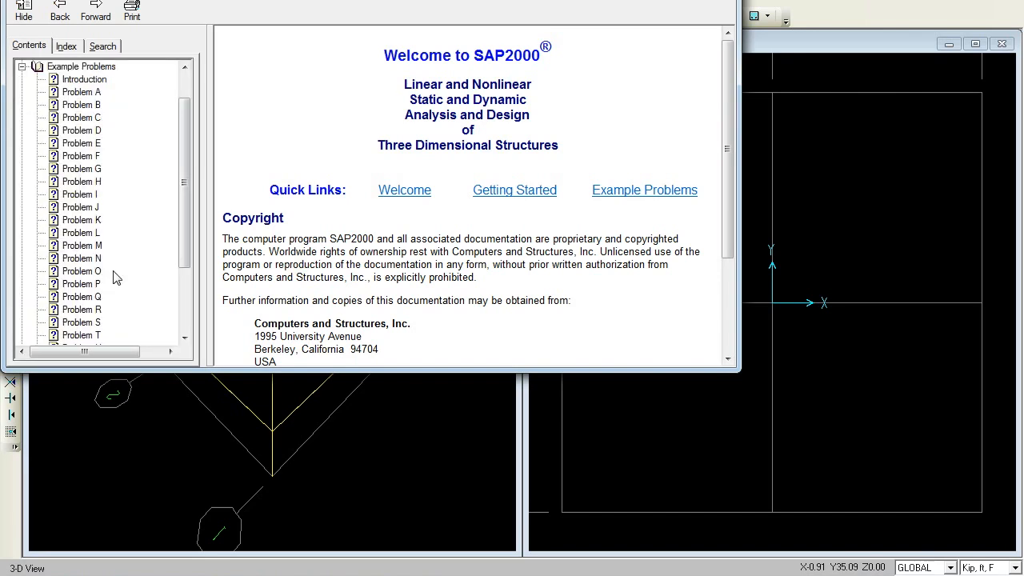
{"action": "left_click", "coordinate": [83, 271]}
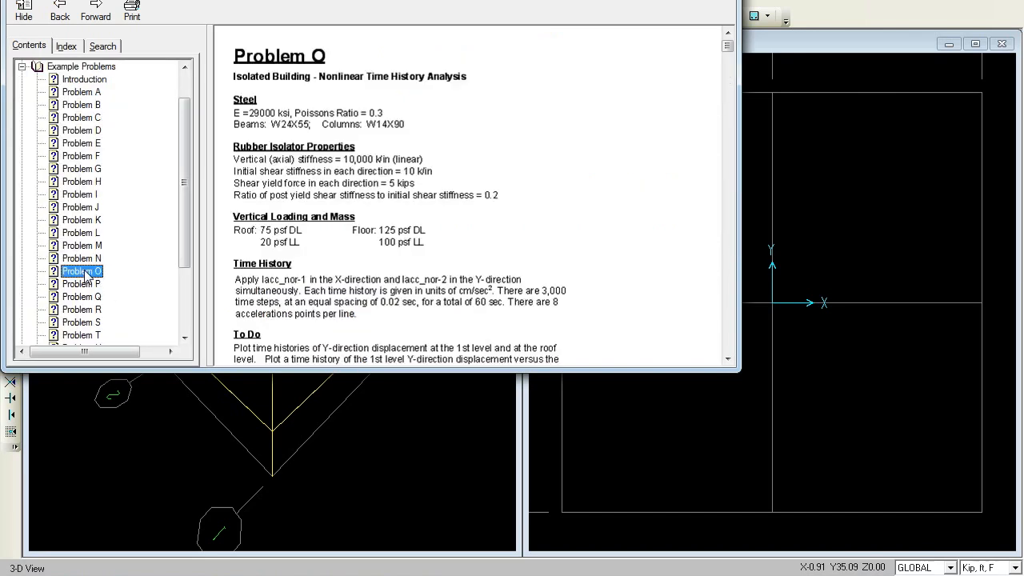
{"action": "scroll", "coordinate": [368, 191], "scroll_direction": "down", "scroll_amount": 1}
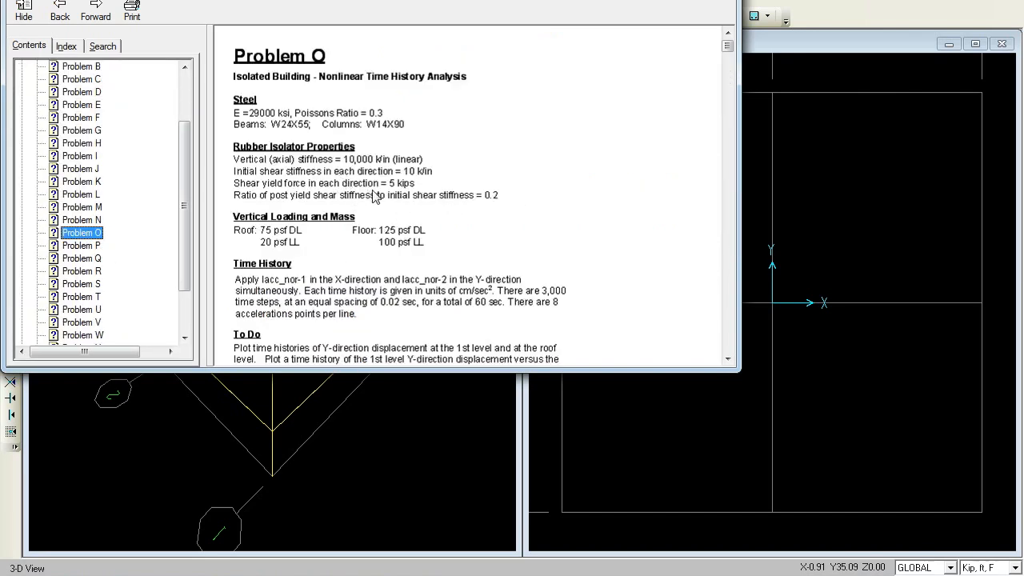
{"action": "left_click", "coordinate": [666, 326]}
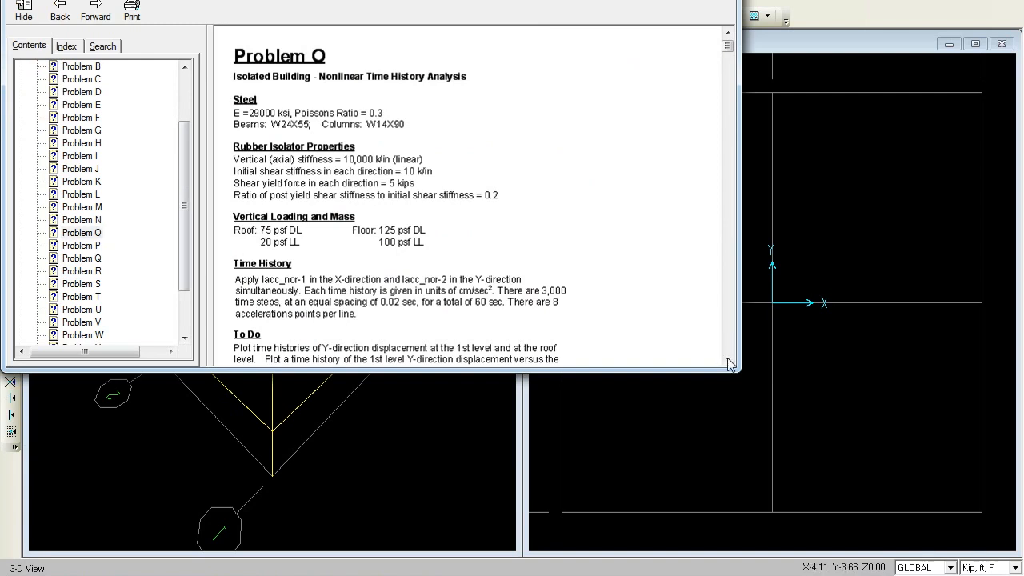
{"action": "scroll", "coordinate": [730, 360], "scroll_direction": "down", "scroll_amount": 5}
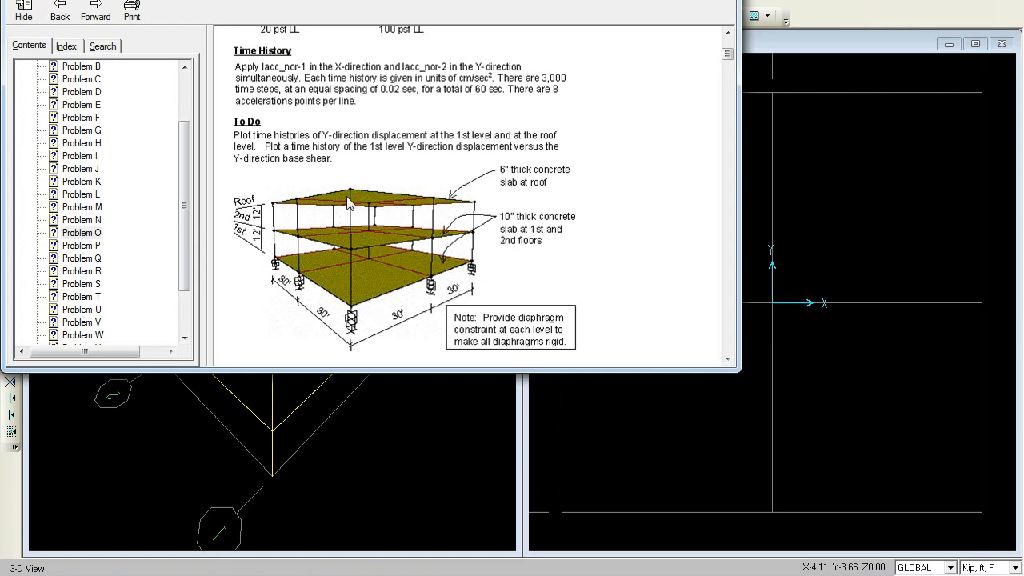
{"action": "scroll", "coordinate": [433, 168], "scroll_direction": "up", "scroll_amount": 1}
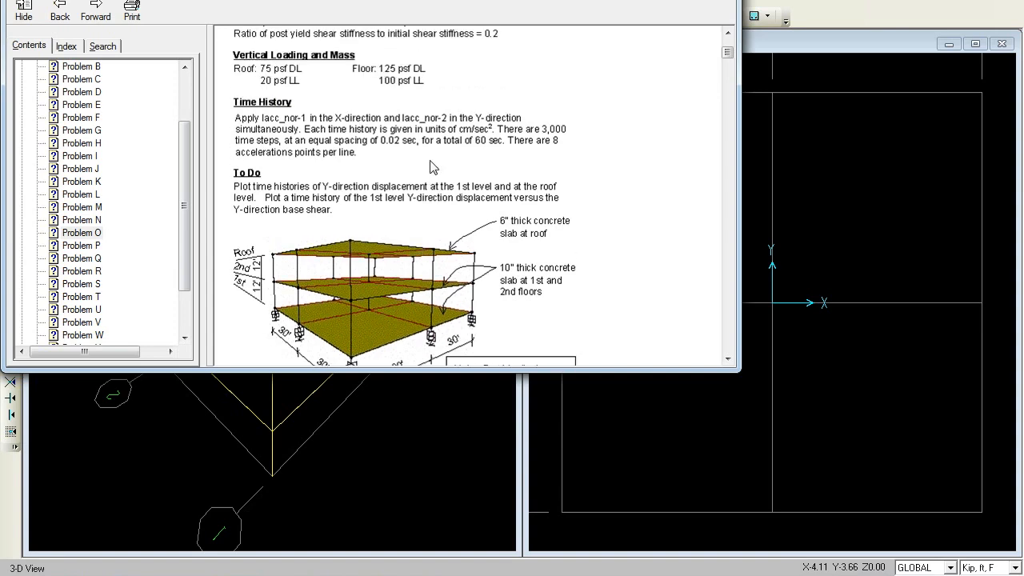
{"action": "scroll", "coordinate": [433, 168], "scroll_direction": "up", "scroll_amount": 2}
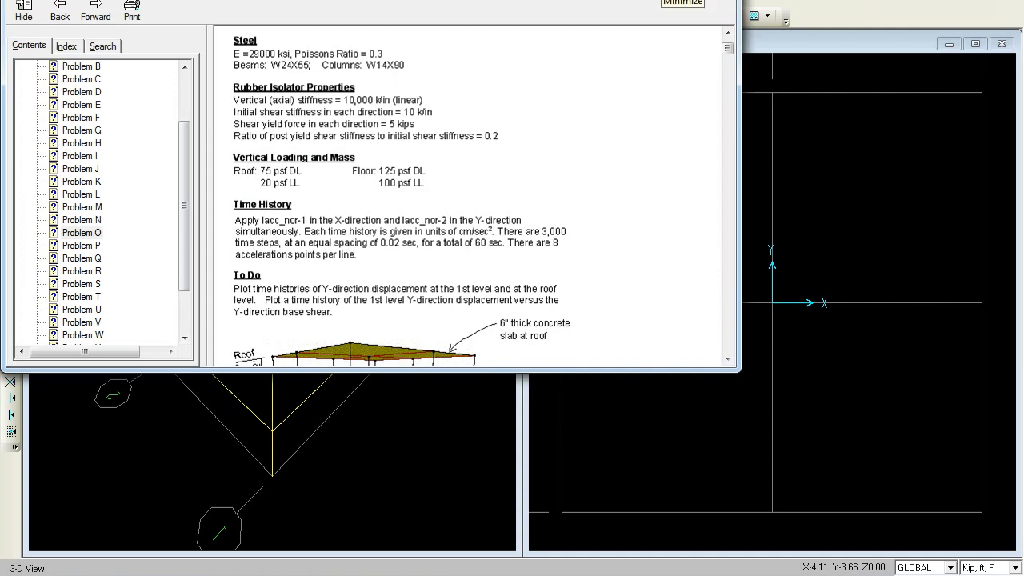
{"action": "left_click", "coordinate": [669, 1]}
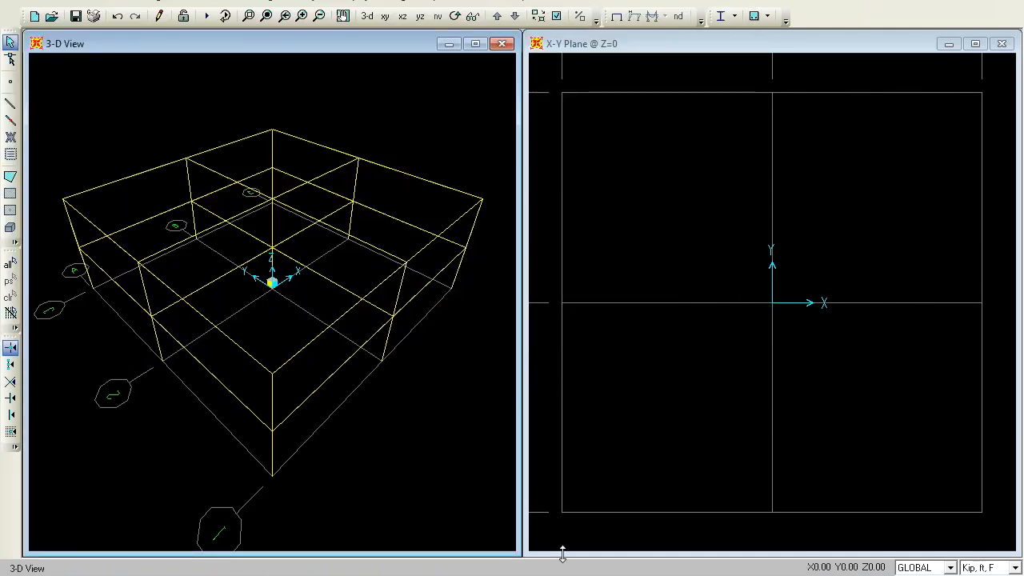
In the plan view at Z=12, quick-draw ASEC1 area slabs in all four bays
{"action": "left_click", "coordinate": [633, 44]}
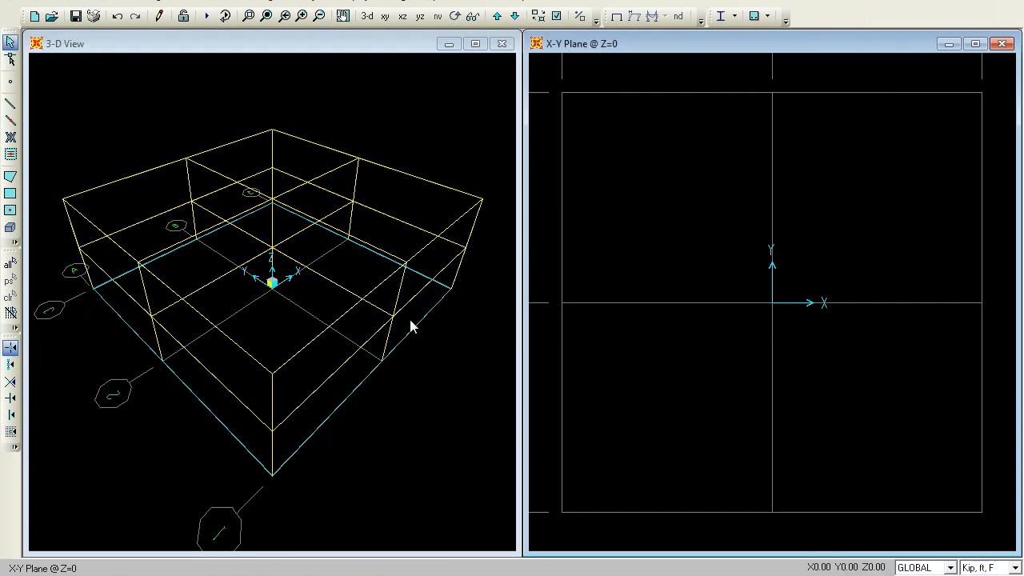
{"action": "left_click", "coordinate": [496, 17]}
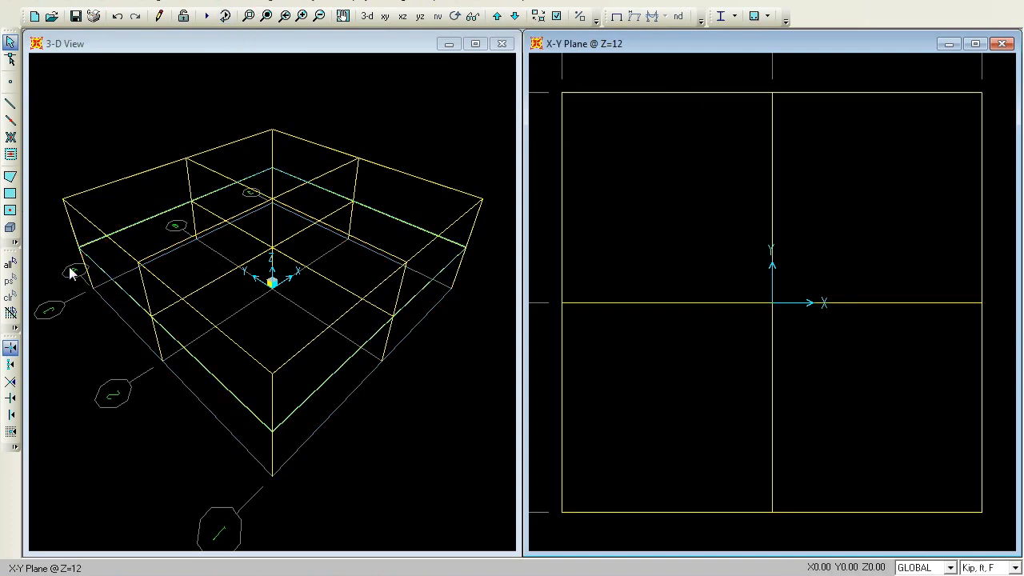
{"action": "left_click", "coordinate": [10, 211]}
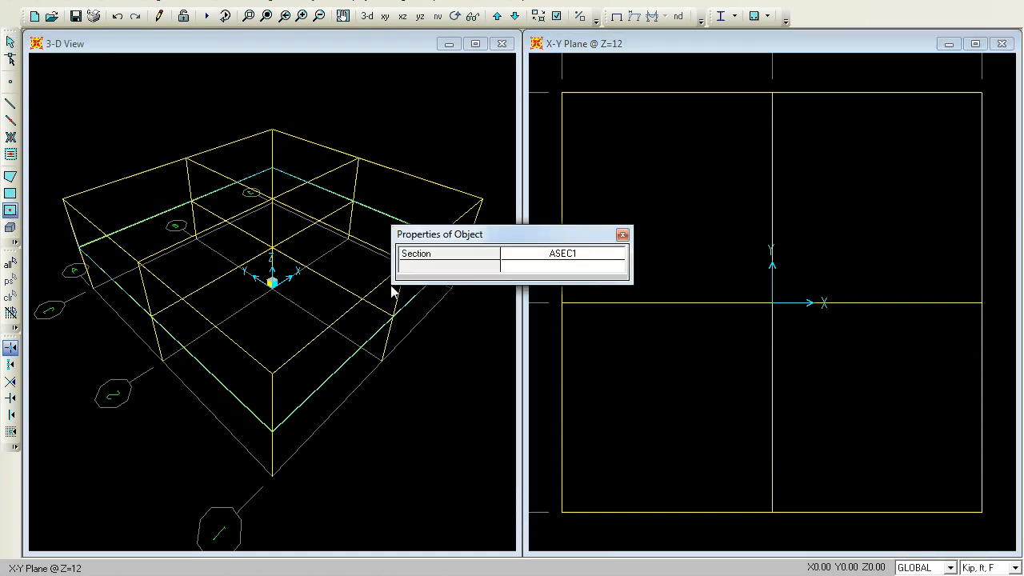
{"action": "left_click_drag", "start_coordinate": [496, 234], "coordinate": [358, 0]}
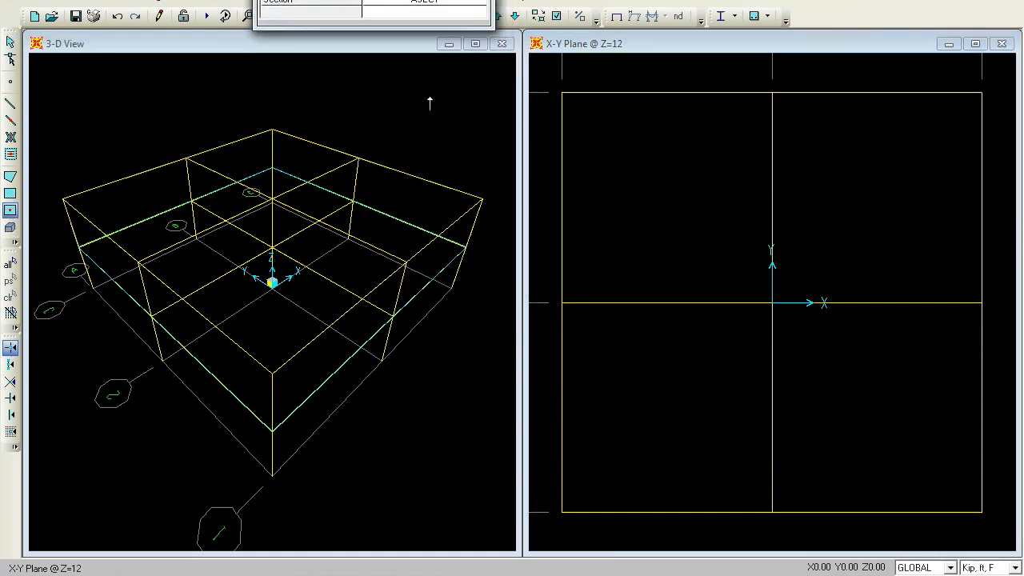
{"action": "left_click", "coordinate": [660, 206]}
{"action": "left_click", "coordinate": [823, 194]}
{"action": "left_click", "coordinate": [835, 383]}
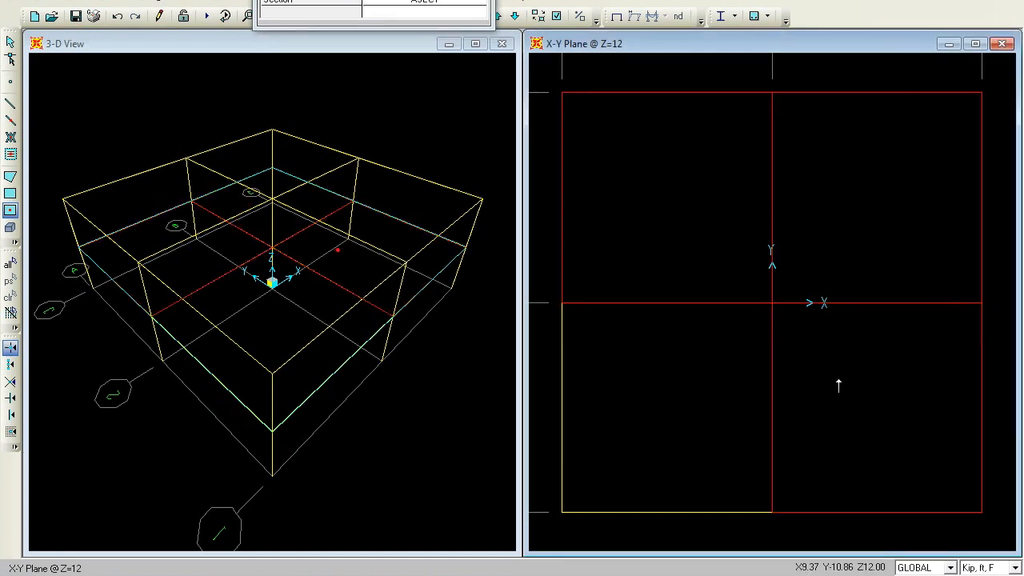
{"action": "left_click", "coordinate": [681, 373]}
In the plan view at Z=24, quick-draw area slabs in all four bays and return to select mode
{"action": "left_click_drag", "start_coordinate": [371, 1], "coordinate": [336, 0]}
{"action": "left_click", "coordinate": [496, 16]}
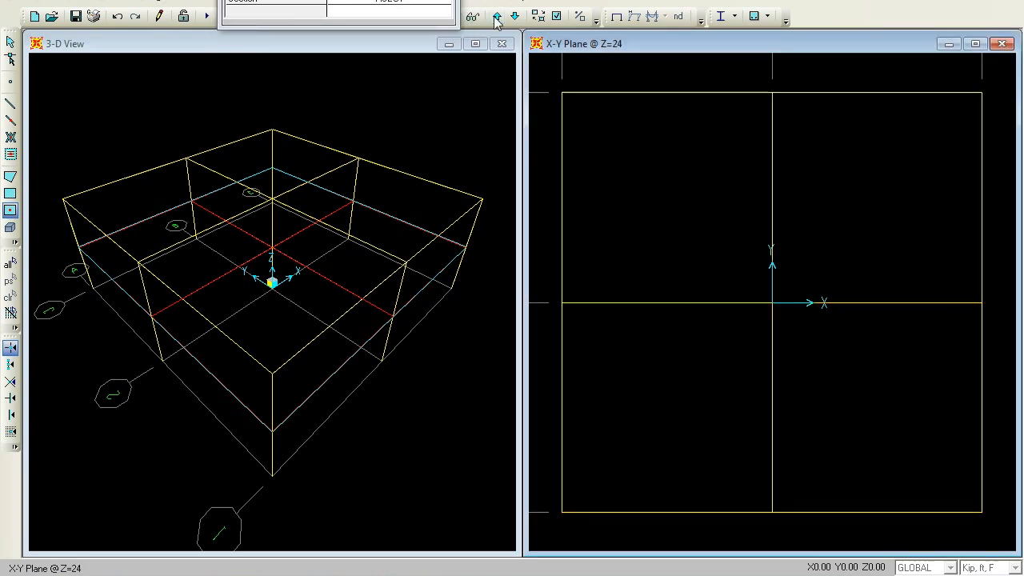
{"action": "left_click", "coordinate": [696, 168]}
{"action": "left_click", "coordinate": [886, 178]}
{"action": "left_click", "coordinate": [904, 377]}
{"action": "left_click", "coordinate": [721, 401]}
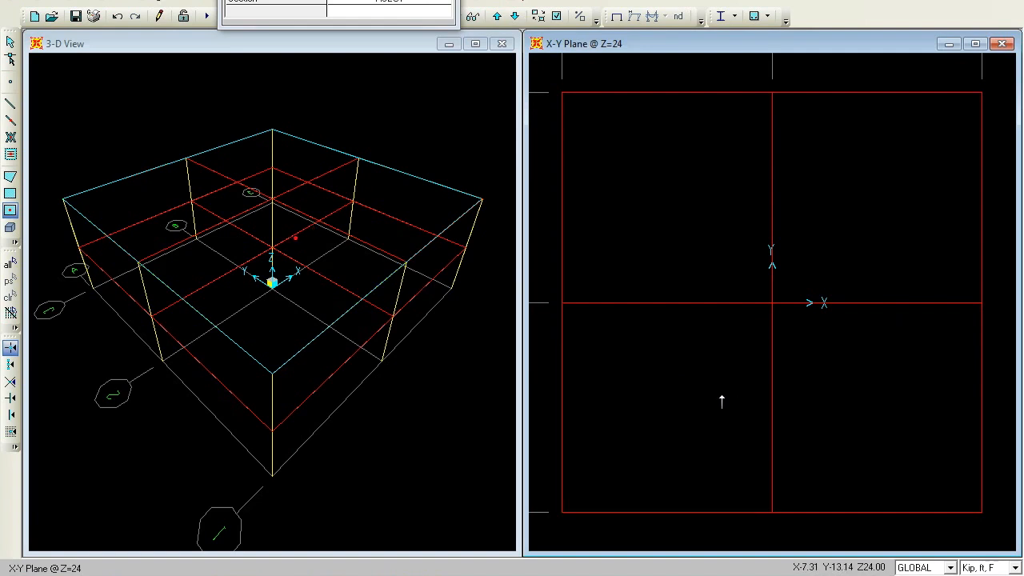
{"action": "left_click", "coordinate": [12, 44]}
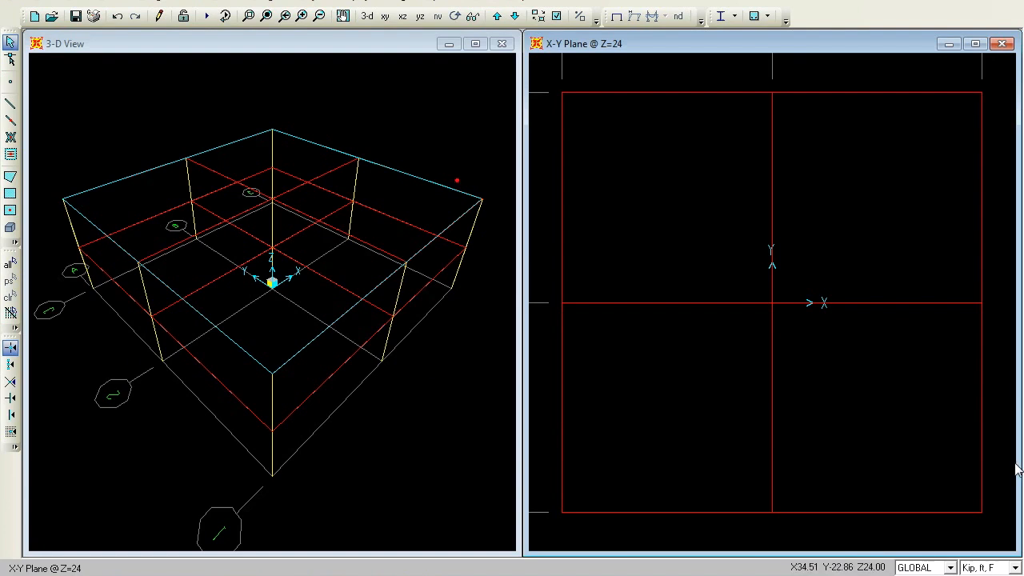
Switch the model's display units to Kip, in, F
{"action": "left_click", "coordinate": [1015, 567]}
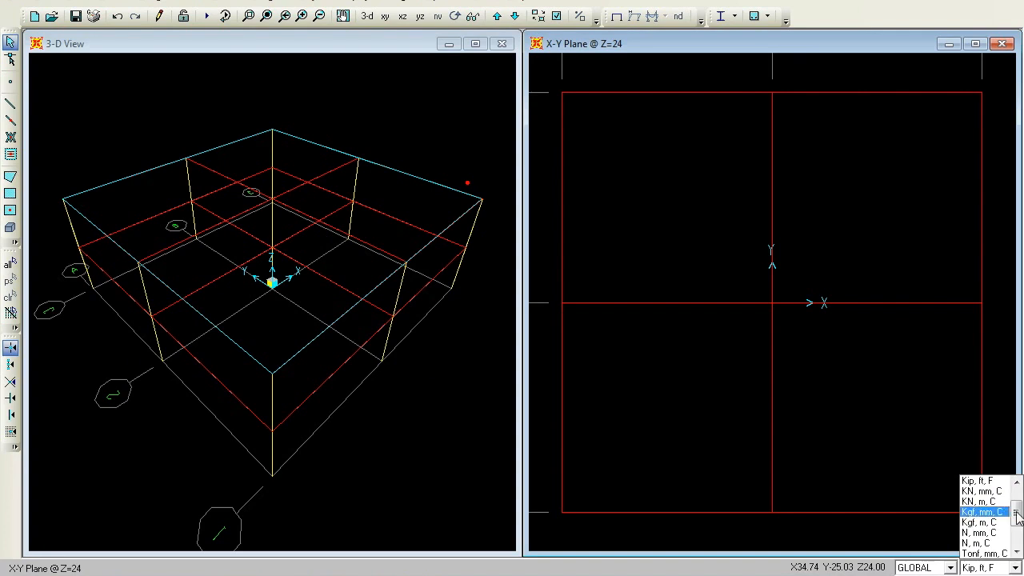
{"action": "scroll", "coordinate": [1001, 497], "scroll_direction": "up", "scroll_amount": 1}
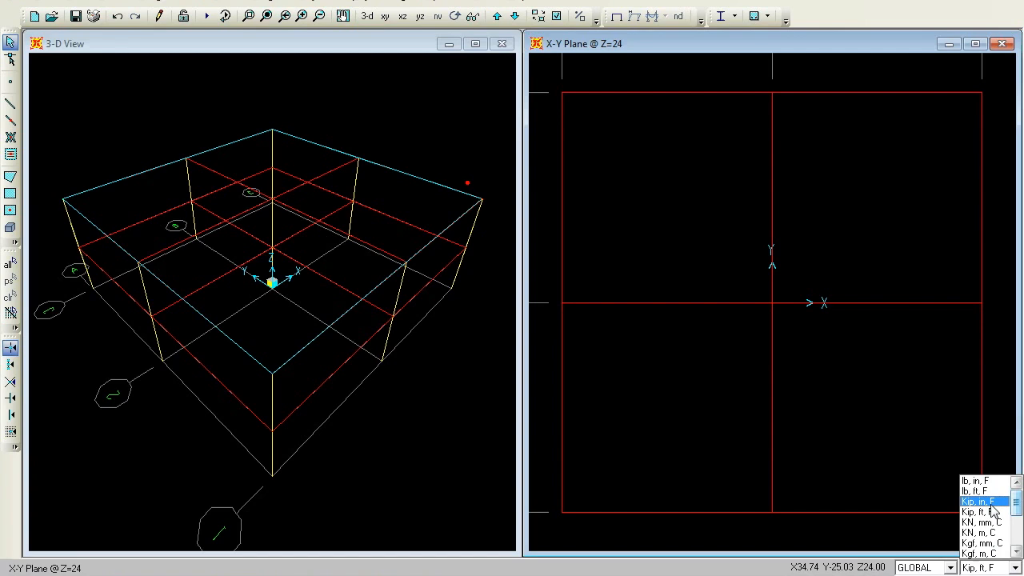
{"action": "left_click", "coordinate": [991, 504]}
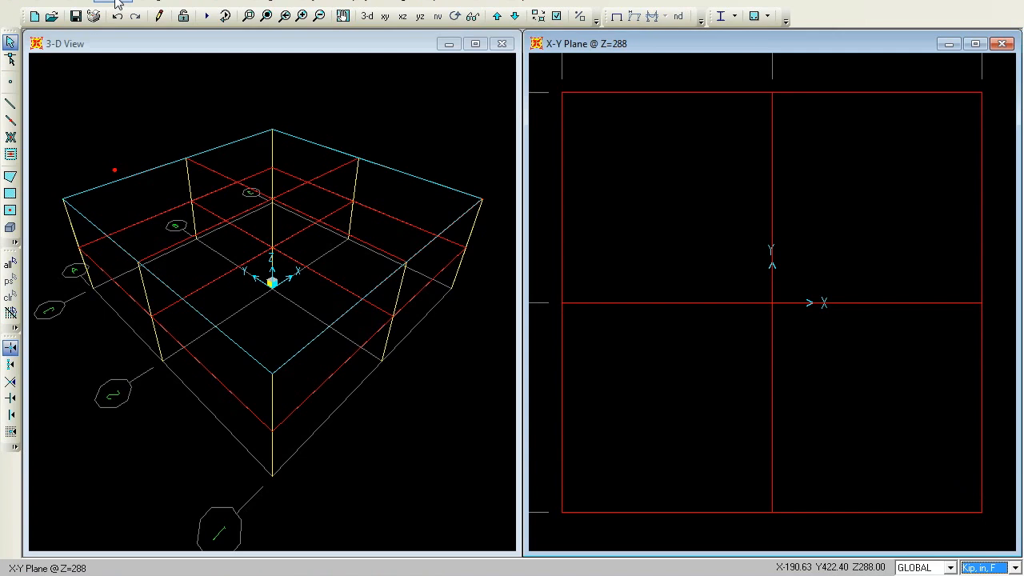
In the plan view at Z=0, add a new link/support property of type Rubber Isolator named RUB1
{"action": "left_click", "coordinate": [686, 43]}
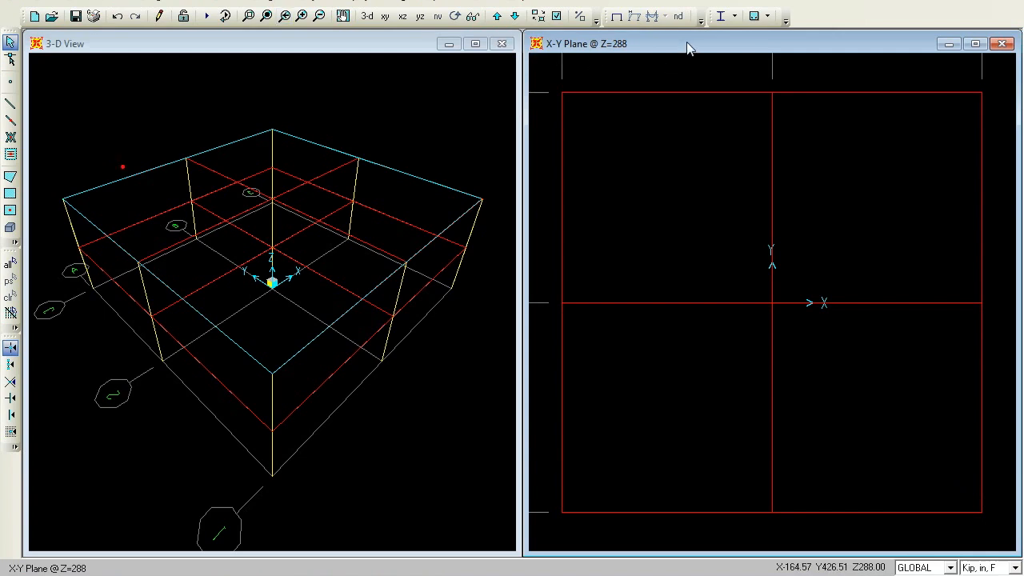
{"action": "left_click", "coordinate": [514, 16]}
{"action": "left_click", "coordinate": [514, 16]}
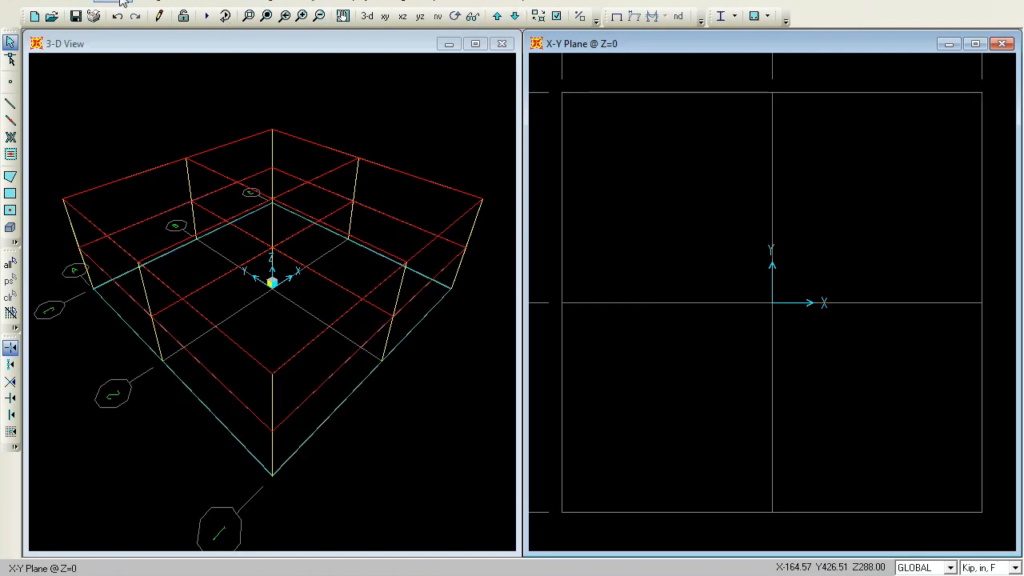
{"action": "left_click", "coordinate": [121, 1]}
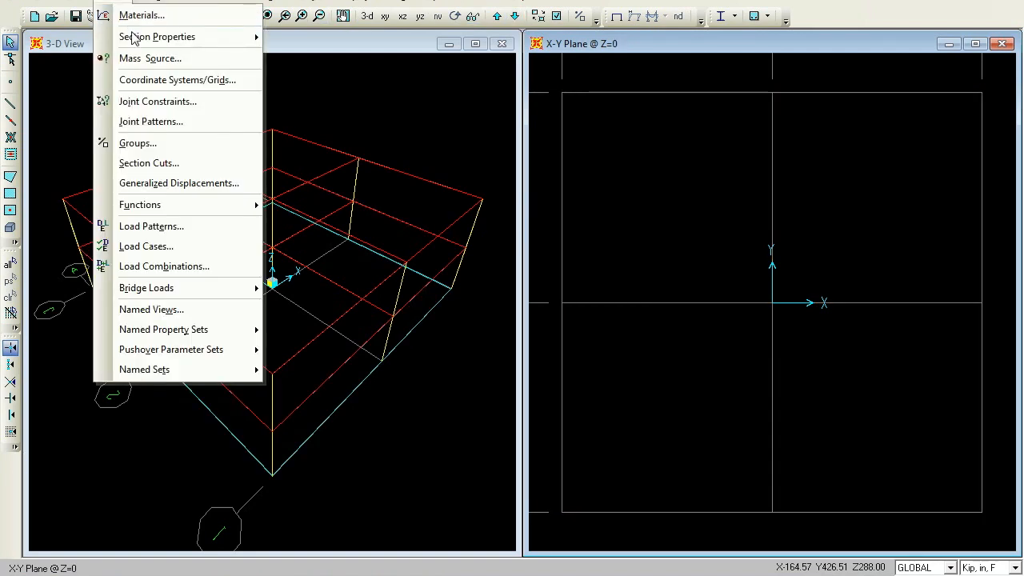
{"action": "mouse_move", "coordinate": [138, 37]}
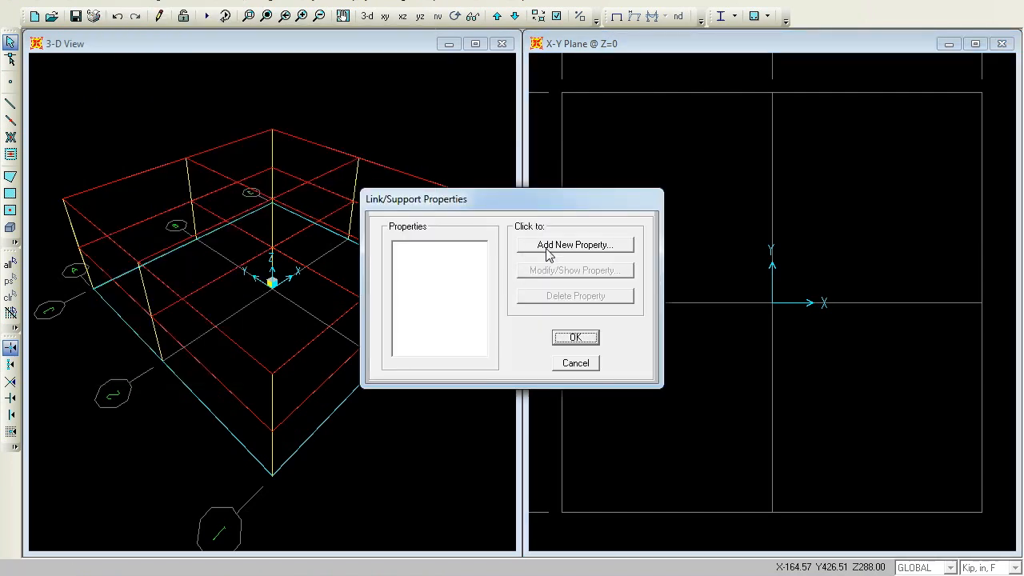
{"action": "left_click", "coordinate": [547, 250]}
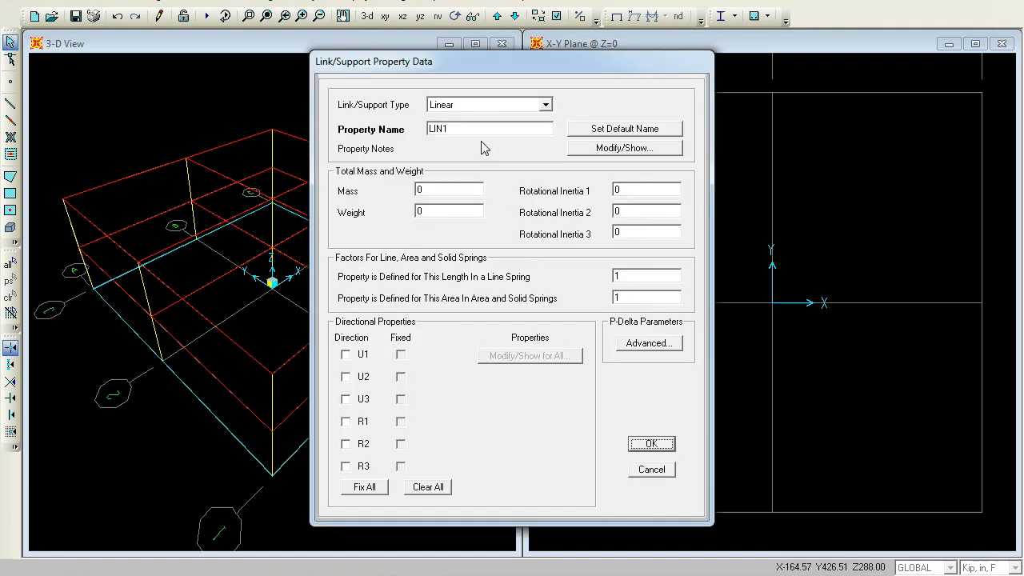
{"action": "left_click", "coordinate": [544, 105]}
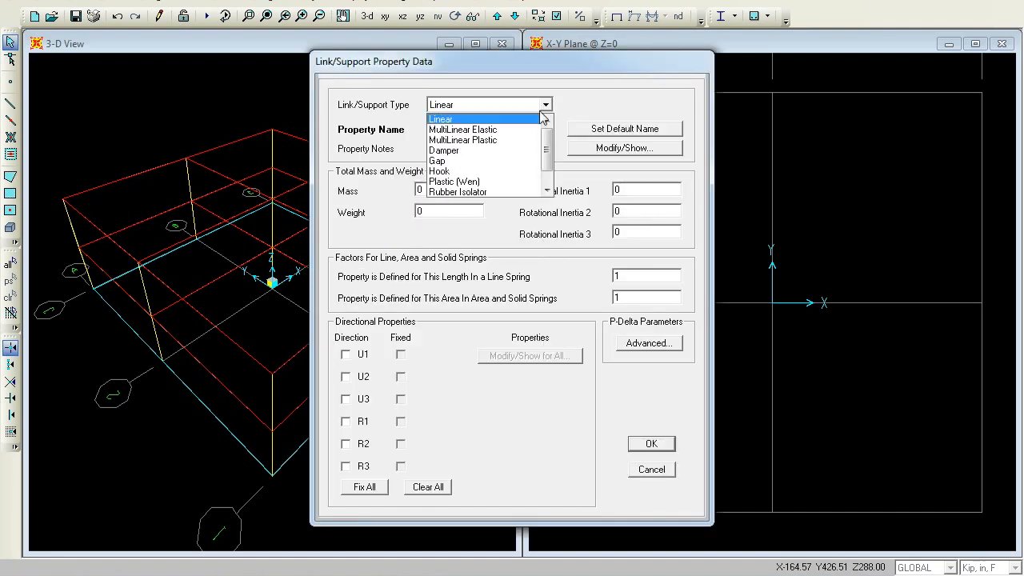
{"action": "left_click", "coordinate": [502, 192]}
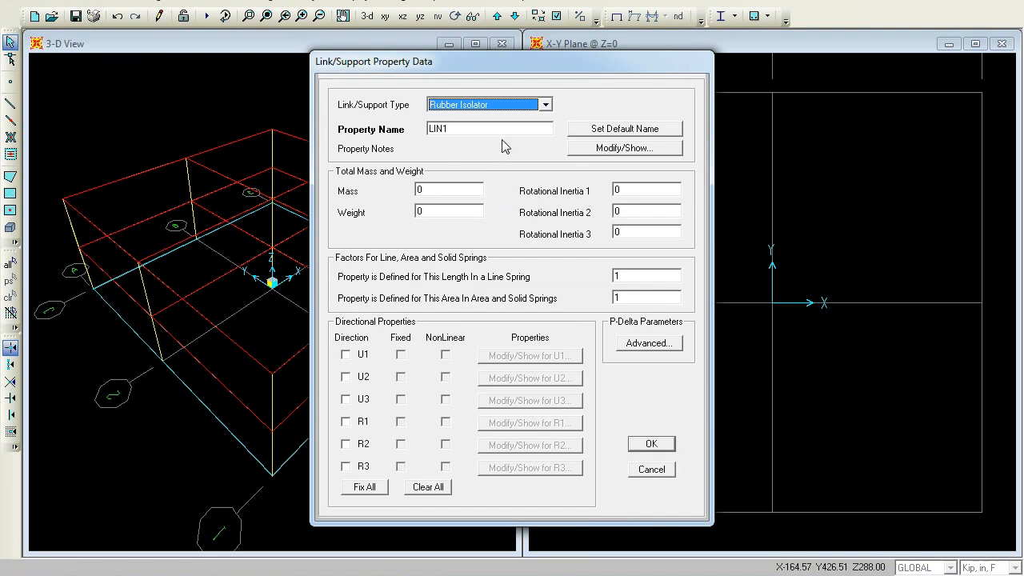
{"action": "double_click", "coordinate": [496, 128]}
{"action": "type", "text": "RUB1"}
Enable direction U1 for RUB1, set its mass to 0.01 and its U1 effective stiffness to 100
{"action": "left_click", "coordinate": [346, 353]}
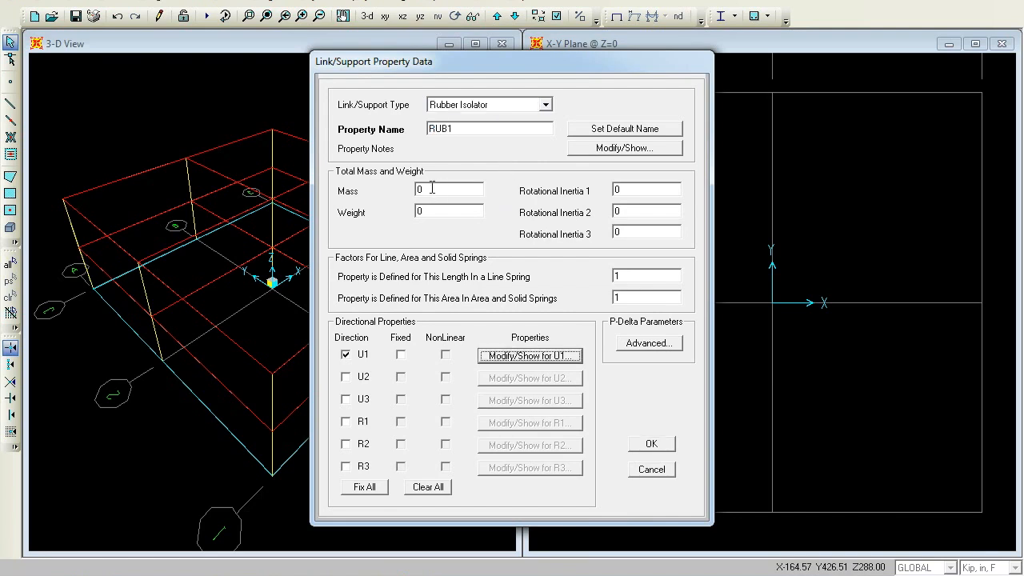
{"action": "left_click", "coordinate": [432, 187]}
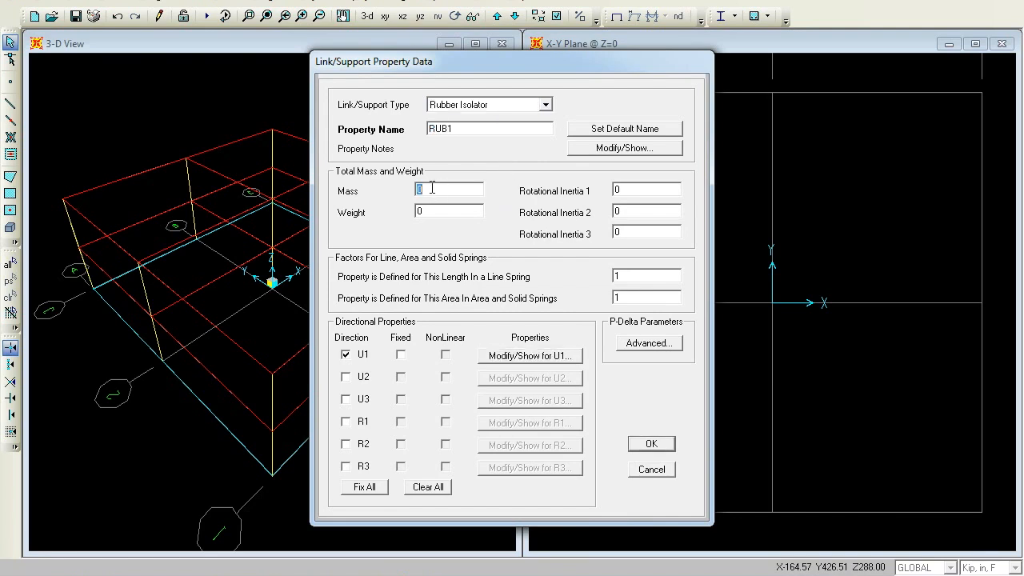
{"action": "type", "text": "01"}
{"action": "left_click", "coordinate": [528, 356]}
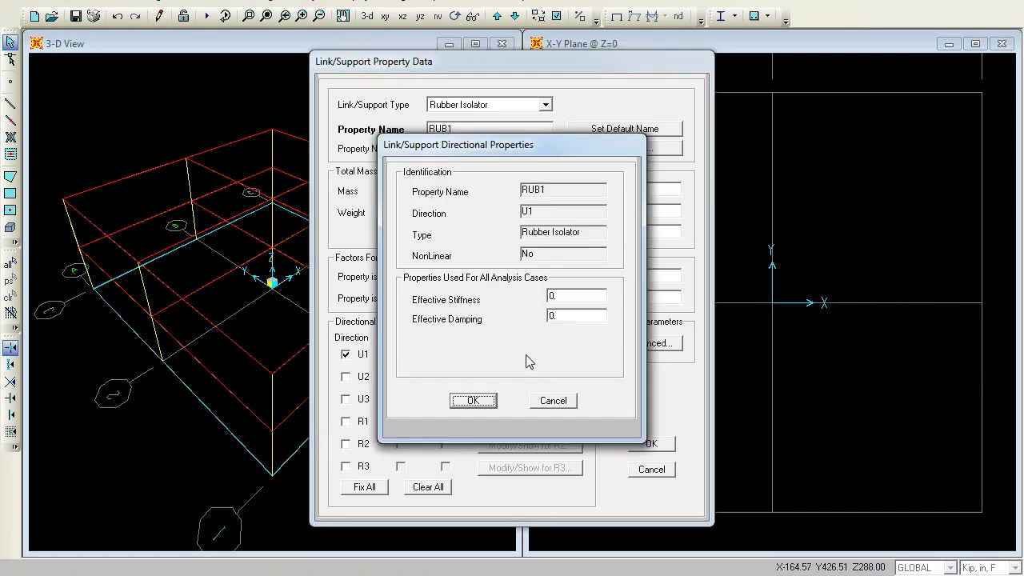
{"action": "double_click", "coordinate": [565, 296]}
{"action": "type", "text": "100"}
{"action": "left_click", "coordinate": [473, 400]}
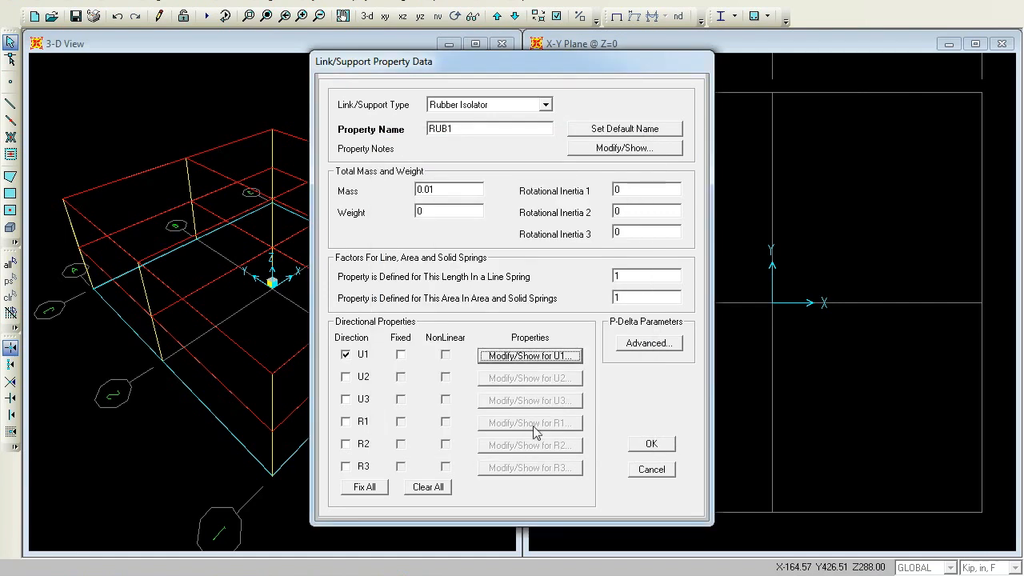
Enable nonlinear U2 for RUB1 with effective stiffness 1, stiffness 1, yield strength 5 and post-yield stiffness ratio 0.2
{"action": "left_click", "coordinate": [346, 378]}
{"action": "left_click", "coordinate": [446, 379]}
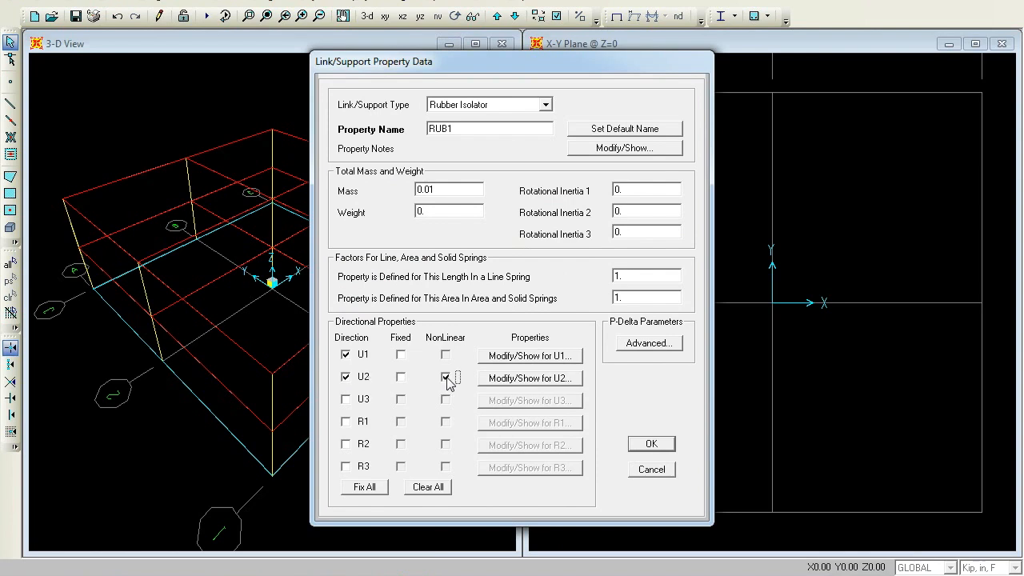
{"action": "left_click", "coordinate": [516, 382]}
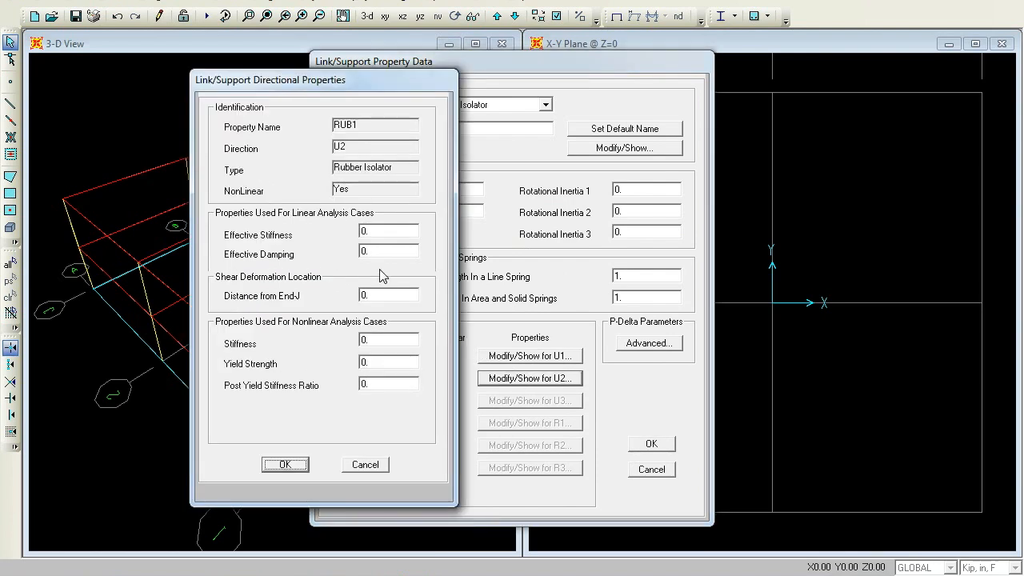
{"action": "double_click", "coordinate": [387, 234]}
{"action": "type", "text": "1"}
{"action": "double_click", "coordinate": [399, 344]}
{"action": "type", "text": "1"}
{"action": "double_click", "coordinate": [377, 363]}
{"action": "type", "text": "5"}
{"action": "double_click", "coordinate": [380, 385]}
{"action": "type", "text": "0.2"}
{"action": "left_click", "coordinate": [295, 462]}
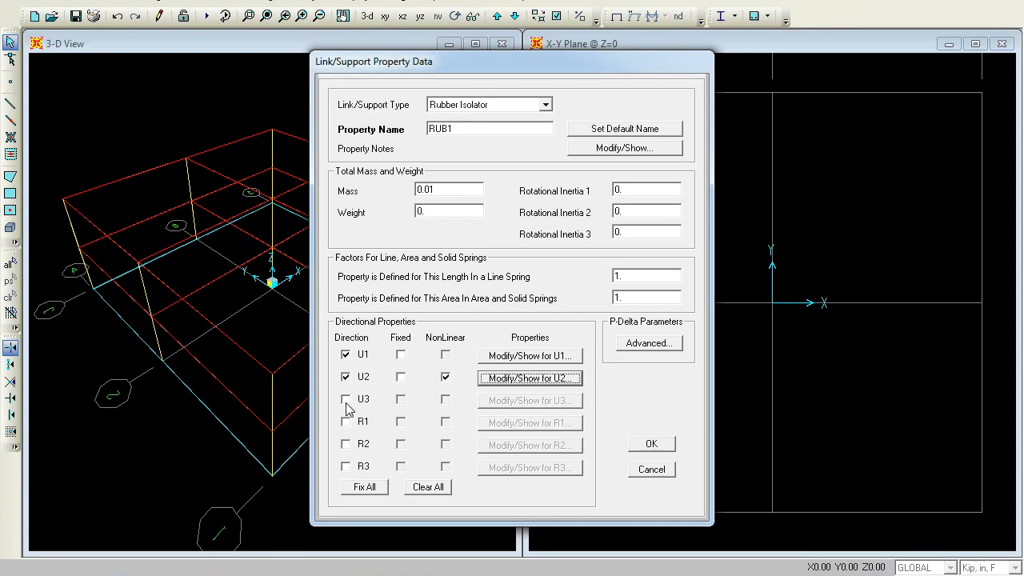
Enable nonlinear U3 with effective stiffness 1, stiffness 10, yield strength 5 and post-yield ratio 0, then accept the RUB1 property
{"action": "left_click", "coordinate": [346, 399]}
{"action": "left_click", "coordinate": [445, 401]}
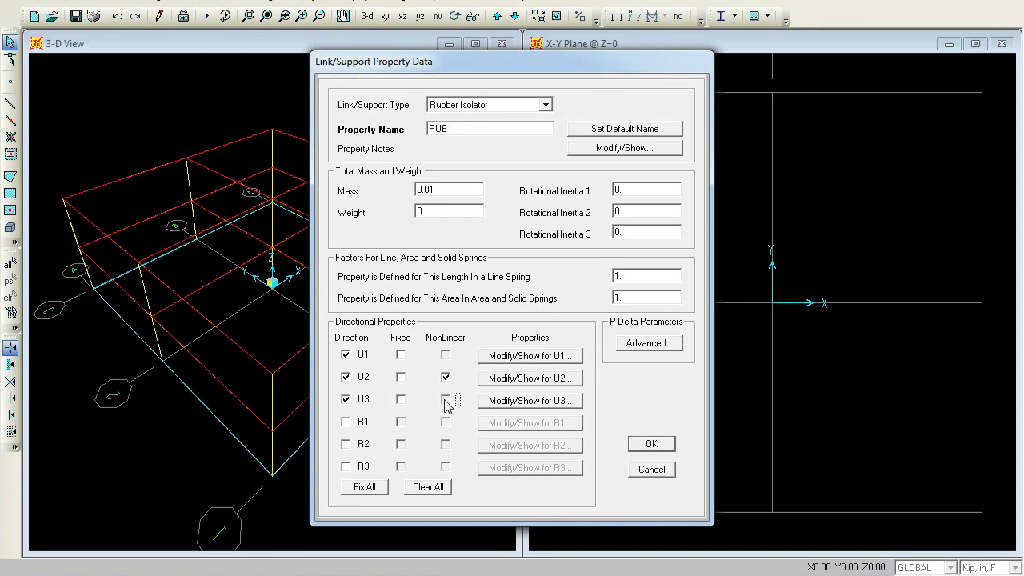
{"action": "left_click", "coordinate": [510, 401]}
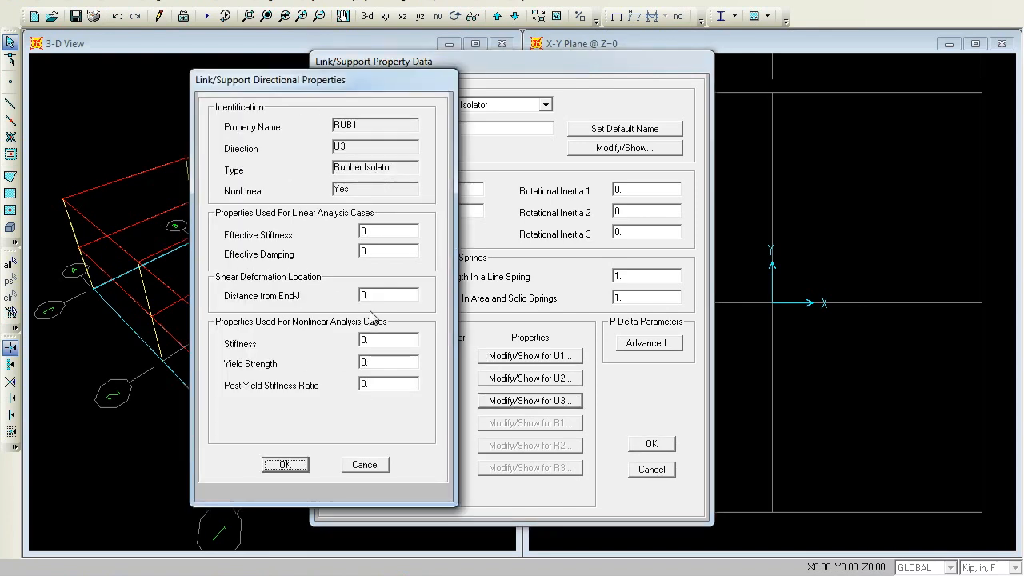
{"action": "double_click", "coordinate": [382, 229]}
{"action": "type", "text": "1"}
{"action": "double_click", "coordinate": [392, 341]}
{"action": "type", "text": "10"}
{"action": "double_click", "coordinate": [388, 361]}
{"action": "type", "text": "5"}
{"action": "double_click", "coordinate": [384, 387]}
{"action": "type", "text": "0"}
{"action": "left_click", "coordinate": [285, 464]}
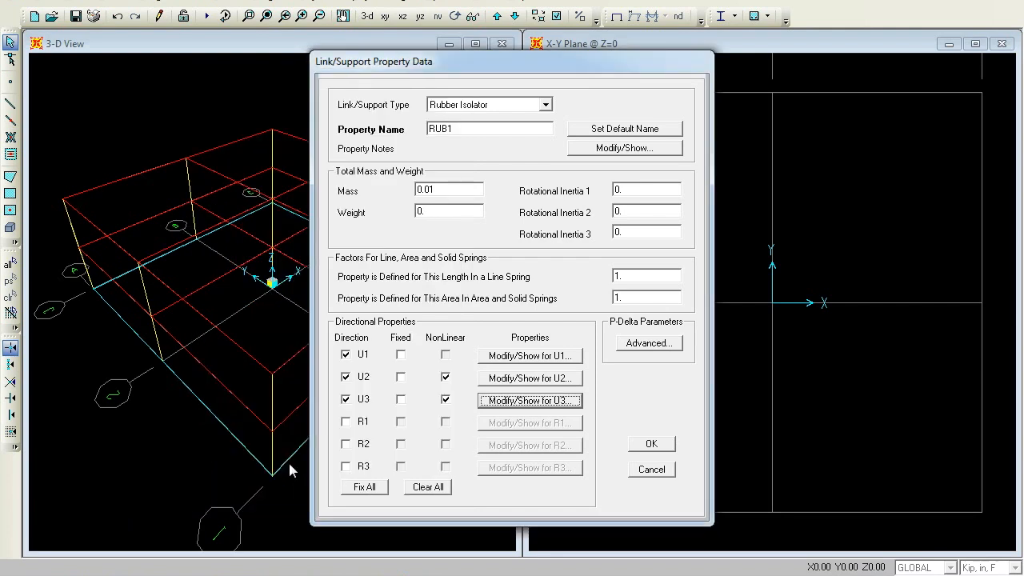
{"action": "left_click", "coordinate": [640, 448]}
{"action": "left_click", "coordinate": [570, 339]}
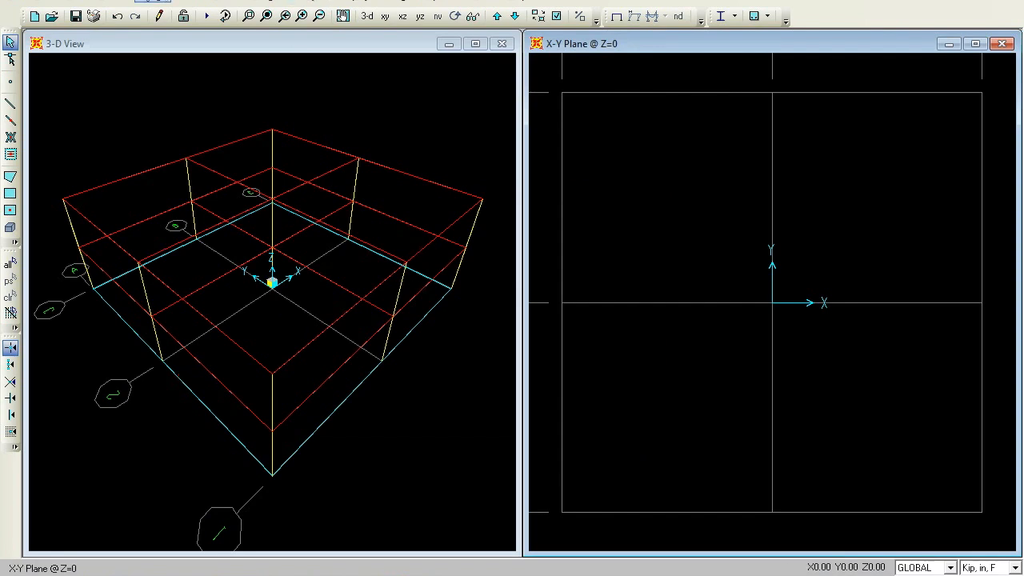
Draw RUB1 one-joint links at all nine grid points of the Z=0 plan and return to select mode
{"action": "left_click", "coordinate": [125, 3]}
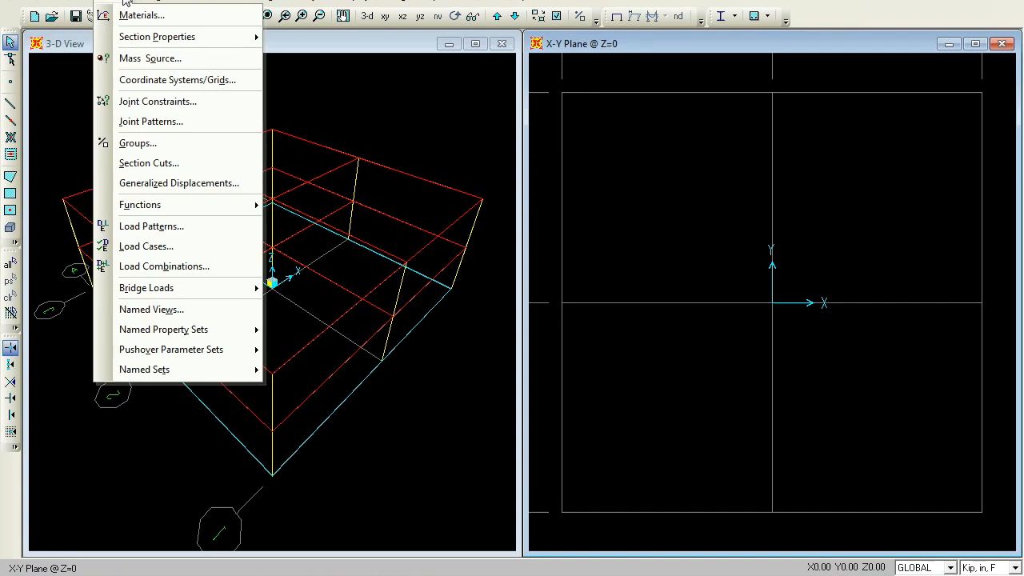
{"action": "mouse_move", "coordinate": [79, 3]}
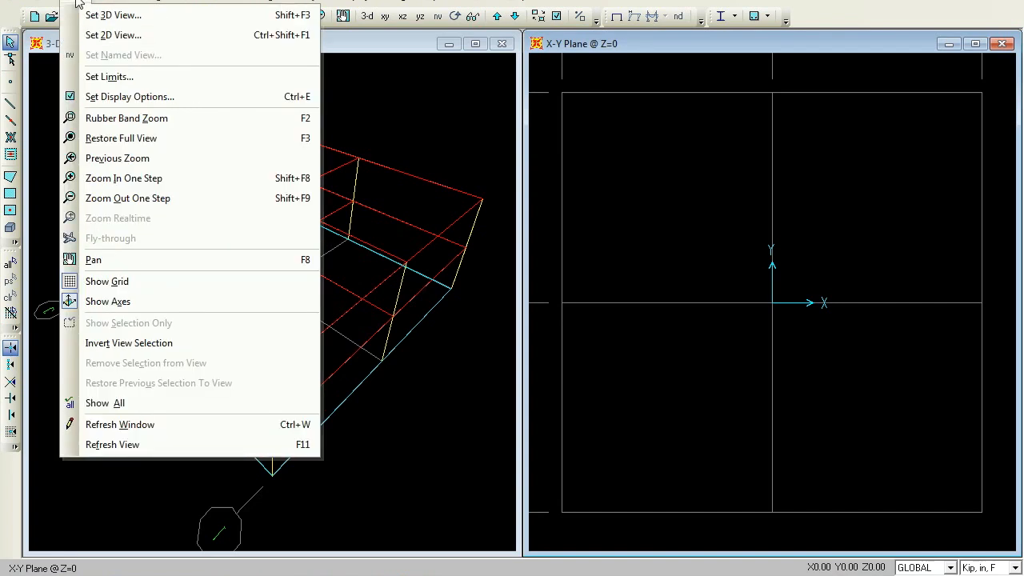
{"action": "mouse_move", "coordinate": [147, 4]}
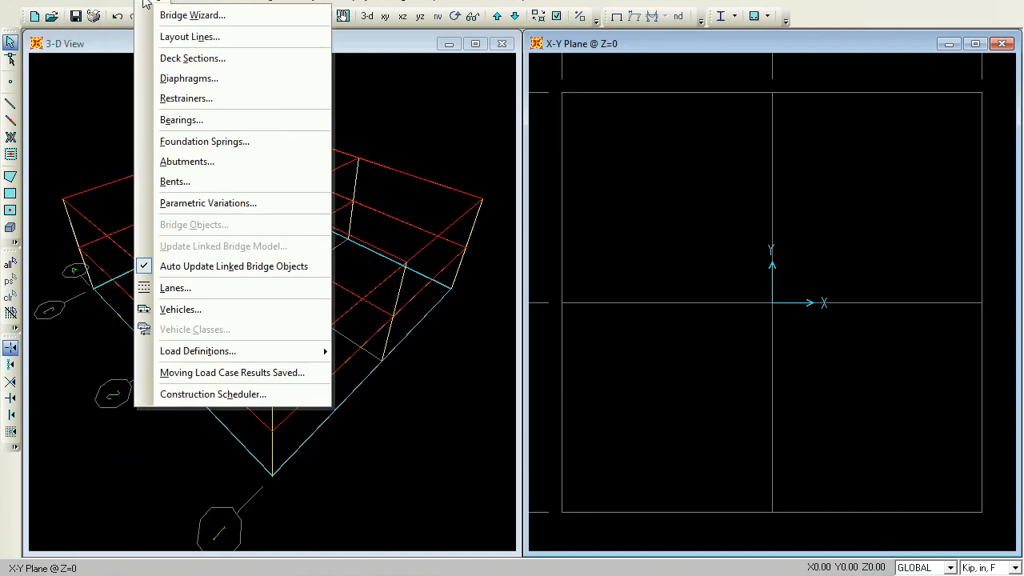
{"action": "mouse_move", "coordinate": [181, 4]}
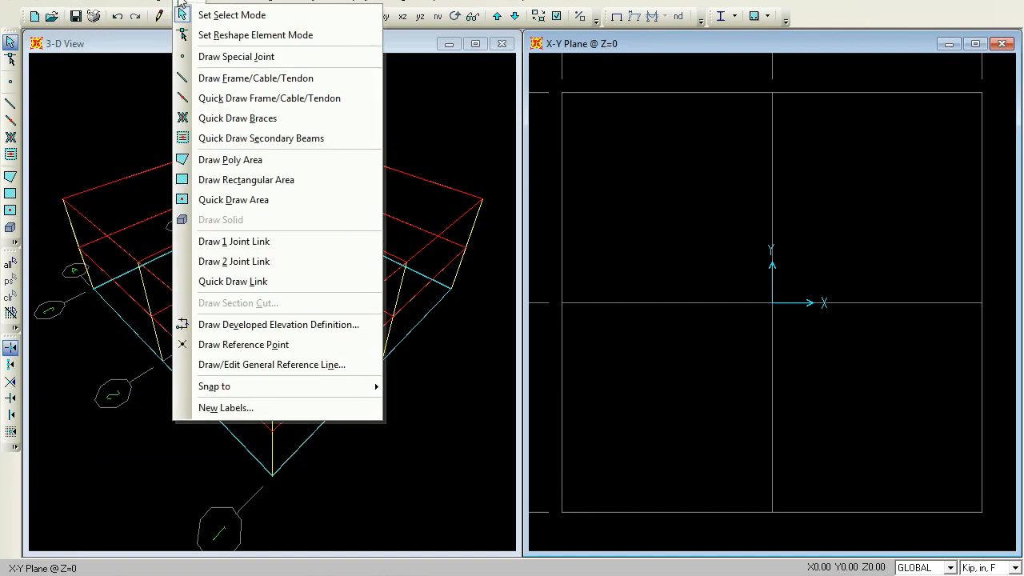
{"action": "left_click", "coordinate": [231, 242]}
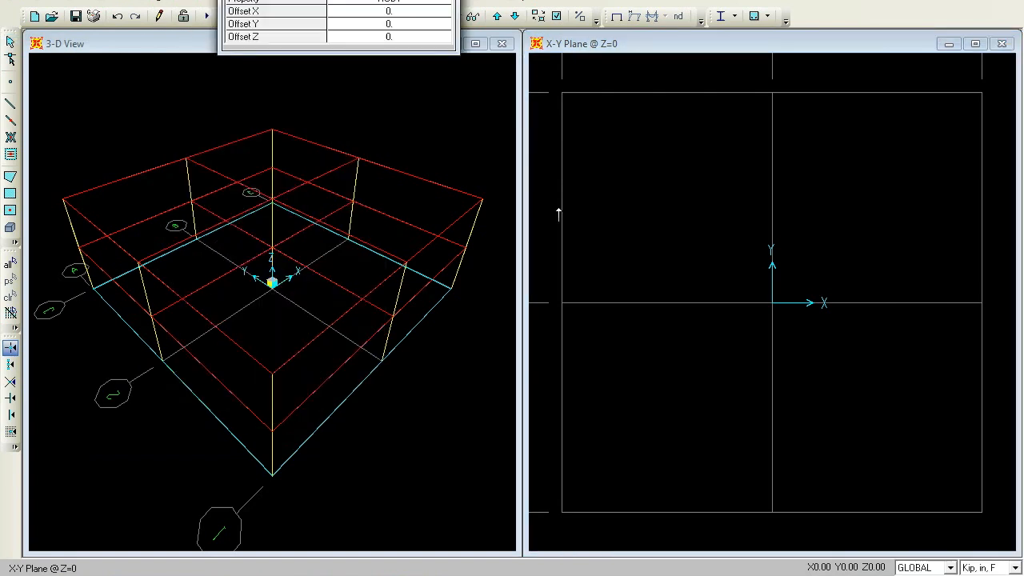
{"action": "left_click", "coordinate": [560, 93]}
{"action": "left_click", "coordinate": [773, 93]}
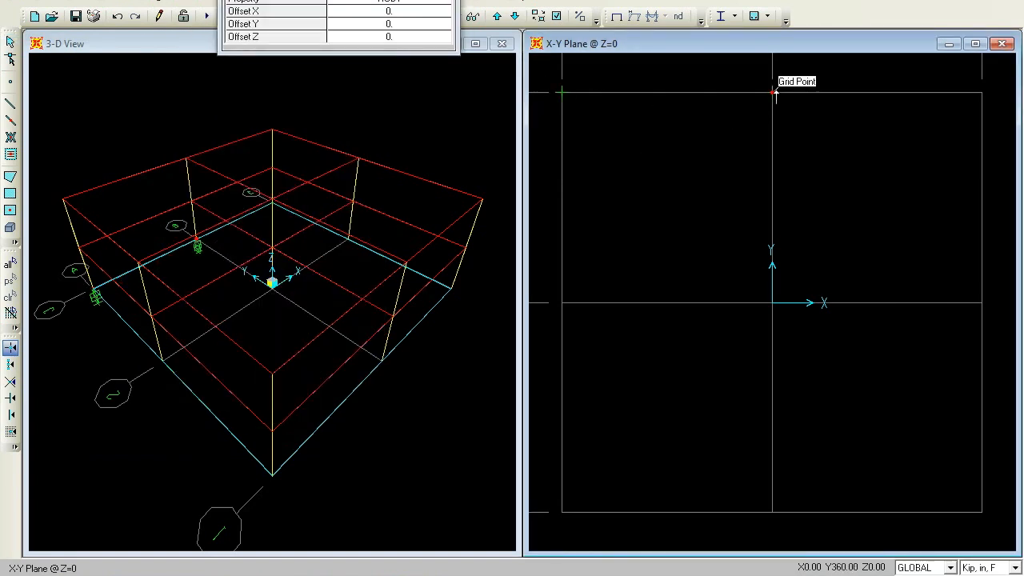
{"action": "left_click", "coordinate": [982, 93]}
{"action": "left_click", "coordinate": [982, 303]}
{"action": "left_click", "coordinate": [771, 303]}
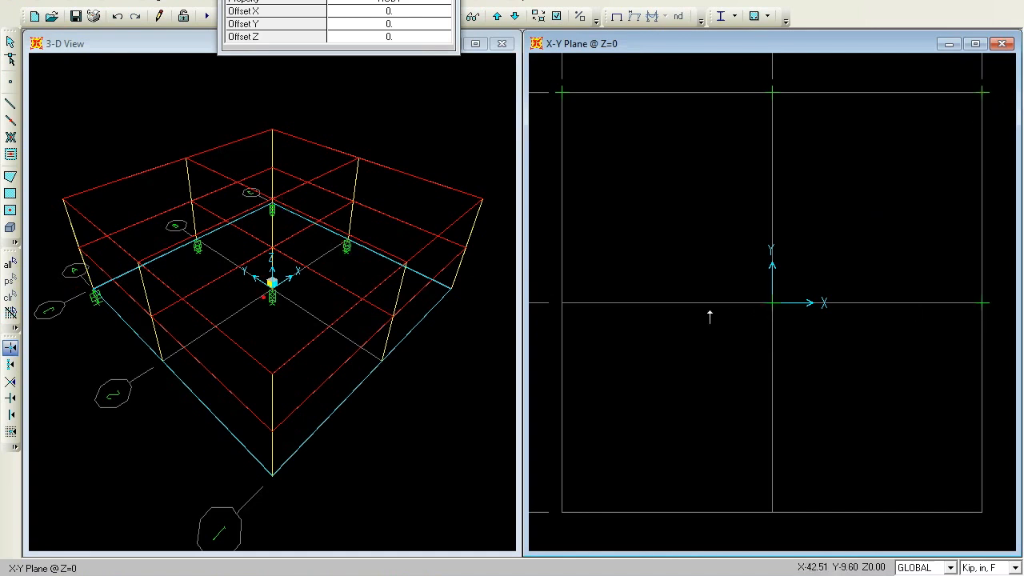
{"action": "left_click", "coordinate": [562, 303]}
{"action": "left_click", "coordinate": [563, 512]}
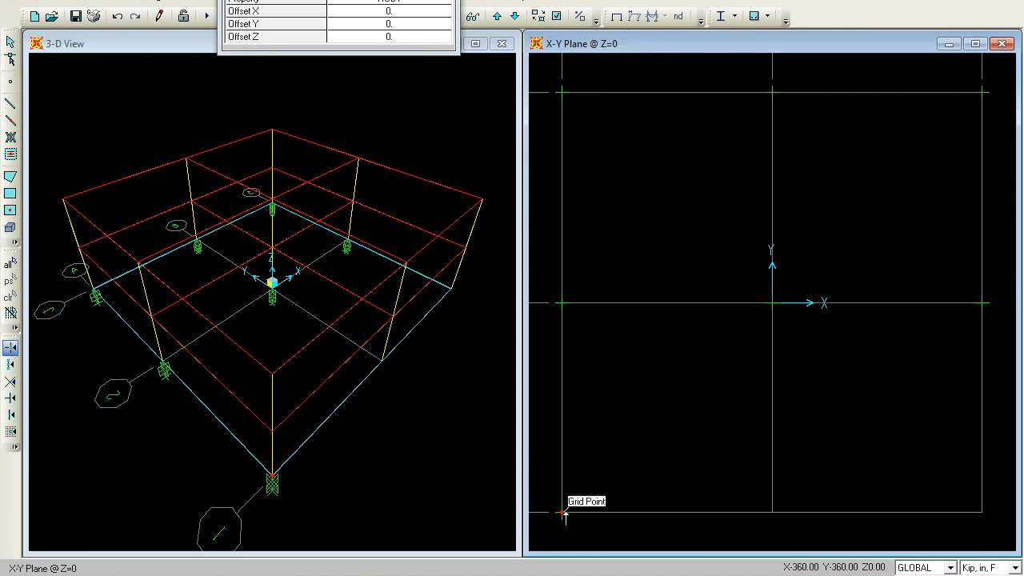
{"action": "left_click", "coordinate": [773, 511]}
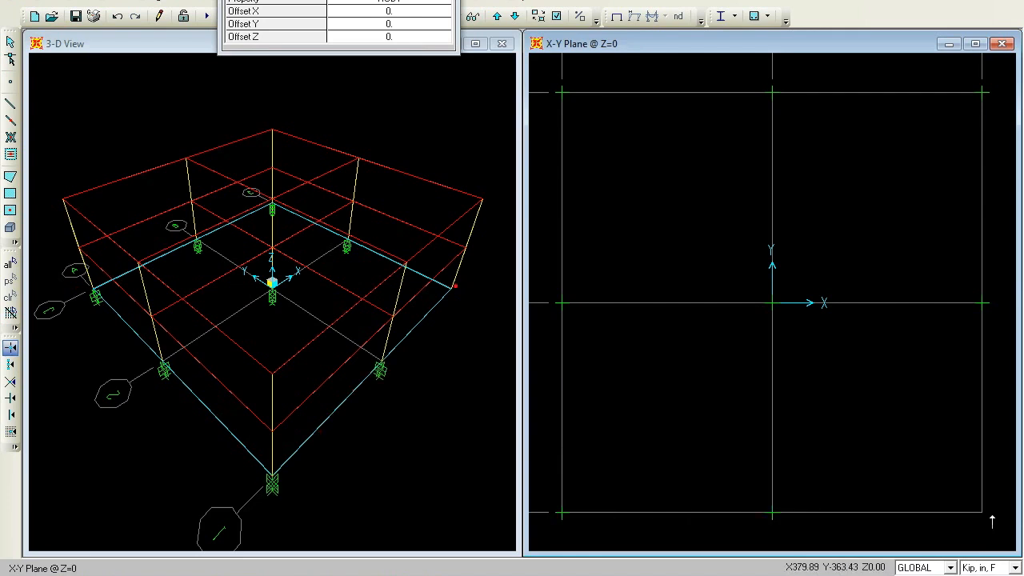
{"action": "left_click", "coordinate": [982, 512]}
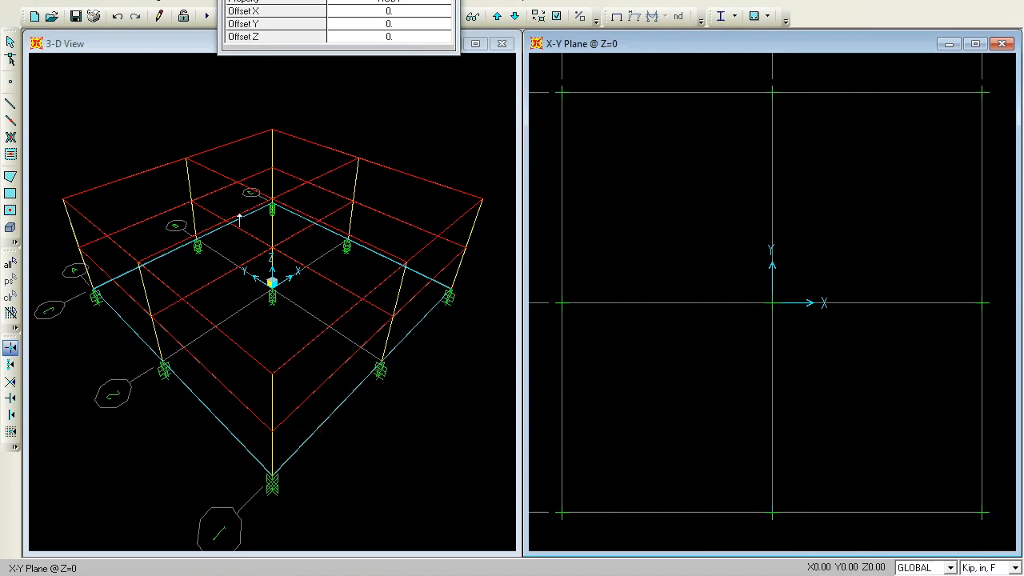
{"action": "left_click", "coordinate": [12, 46]}
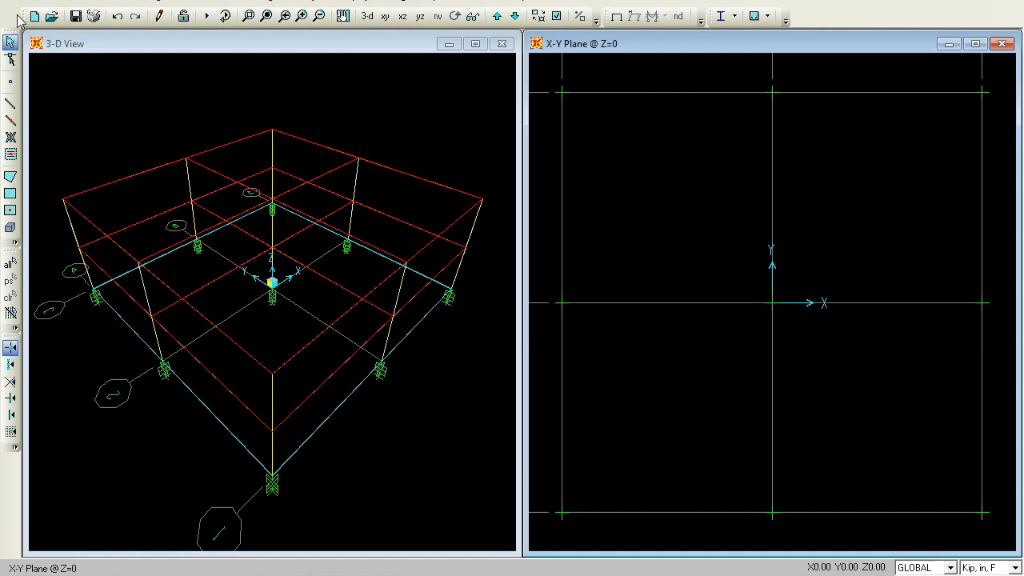
Rename the A992Fy50 steel material to STEEL
{"action": "left_click", "coordinate": [108, 2]}
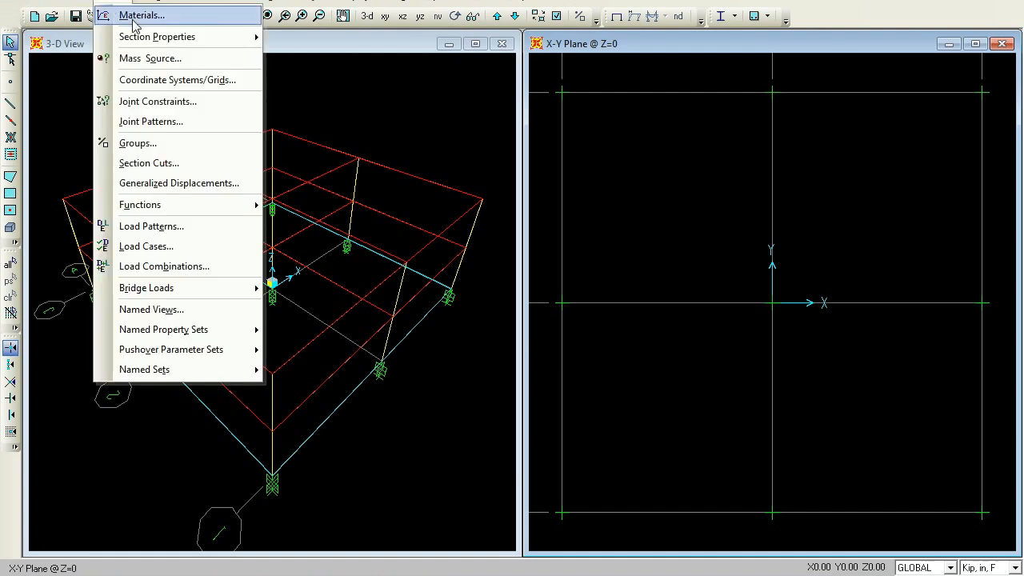
{"action": "left_click", "coordinate": [133, 22]}
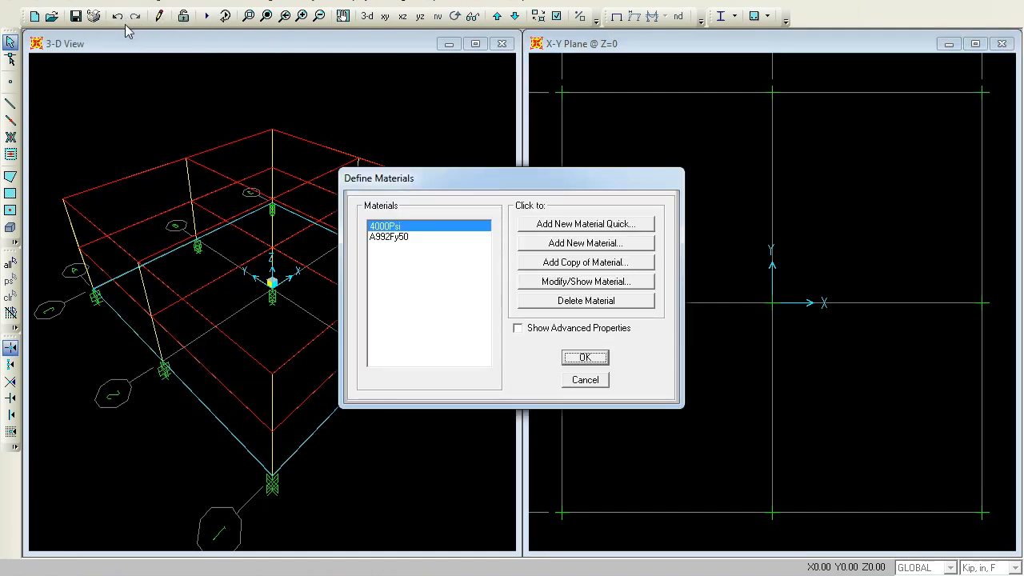
{"action": "left_click", "coordinate": [409, 238]}
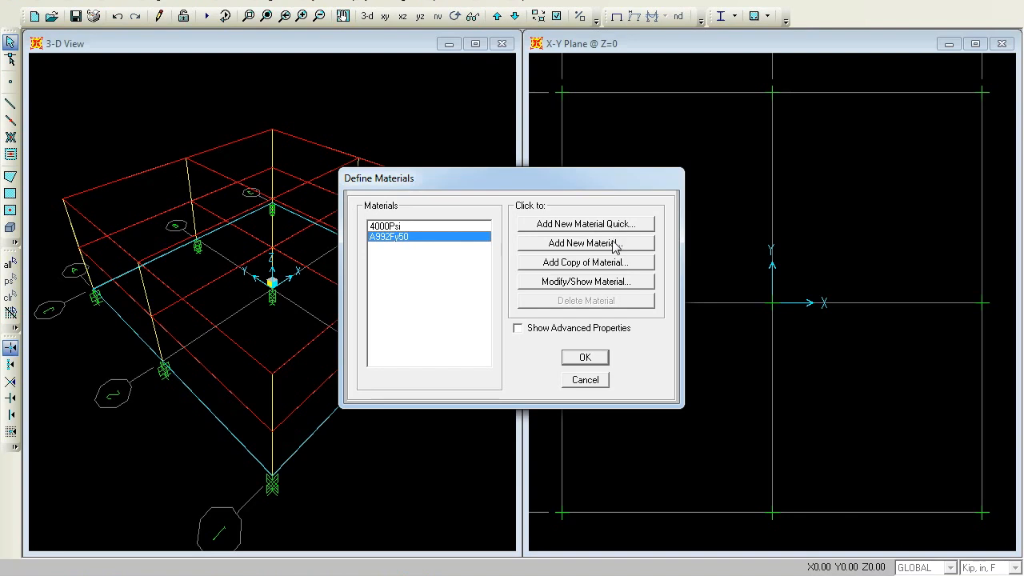
{"action": "left_click", "coordinate": [608, 280]}
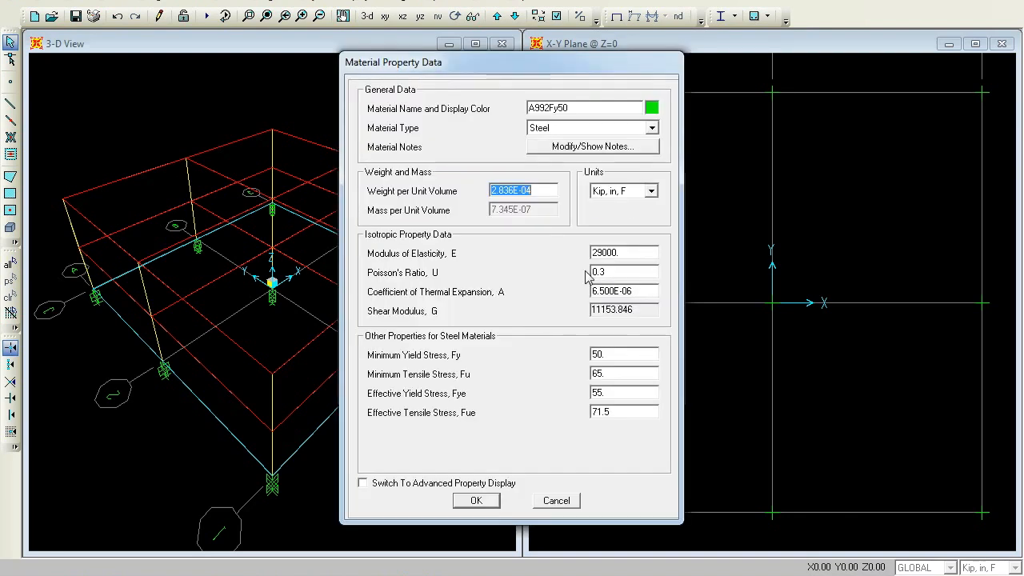
{"action": "left_click", "coordinate": [587, 106]}
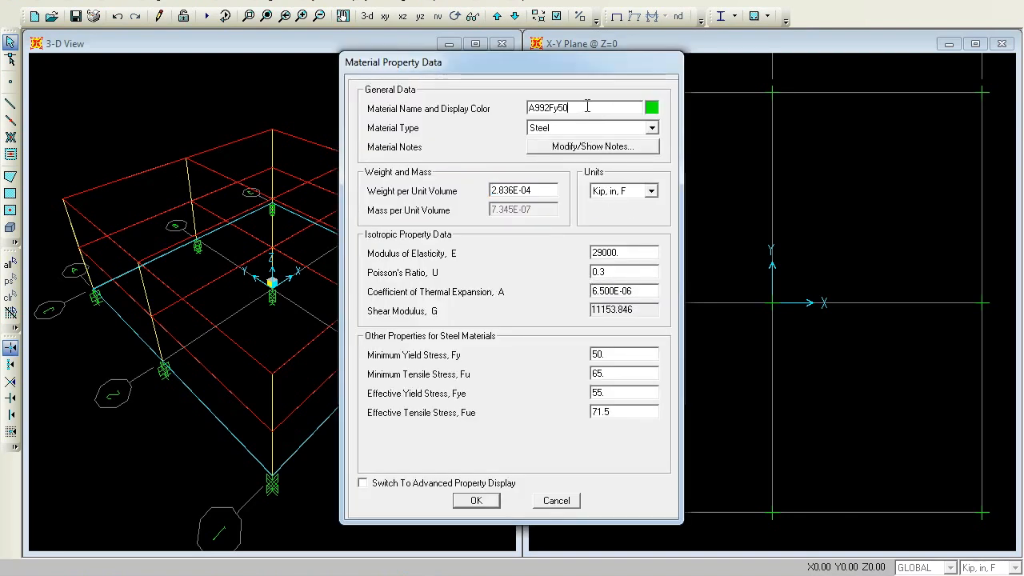
{"action": "key", "text": "BackSpace"}
{"action": "key", "text": "BackSpace"}
{"action": "key", "text": "BackSpace"}
{"action": "key", "text": "BackSpace"}
{"action": "key", "text": "BackSpace"}
{"action": "key", "text": "BackSpace"}
{"action": "key", "text": "BackSpace"}
{"action": "key", "text": "BackSpace"}
{"action": "type", "text": "STEEL"}
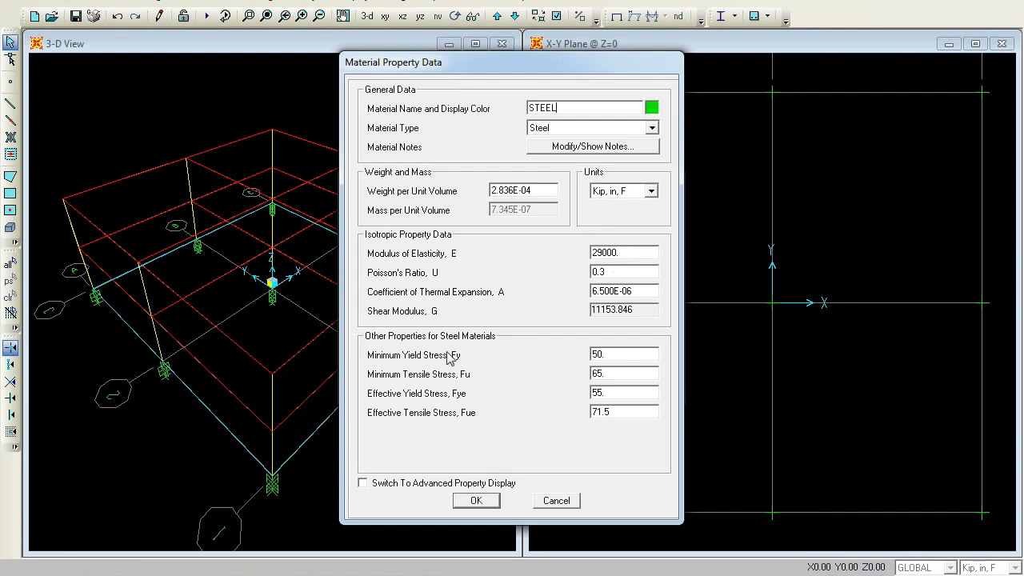
{"action": "left_click", "coordinate": [486, 501]}
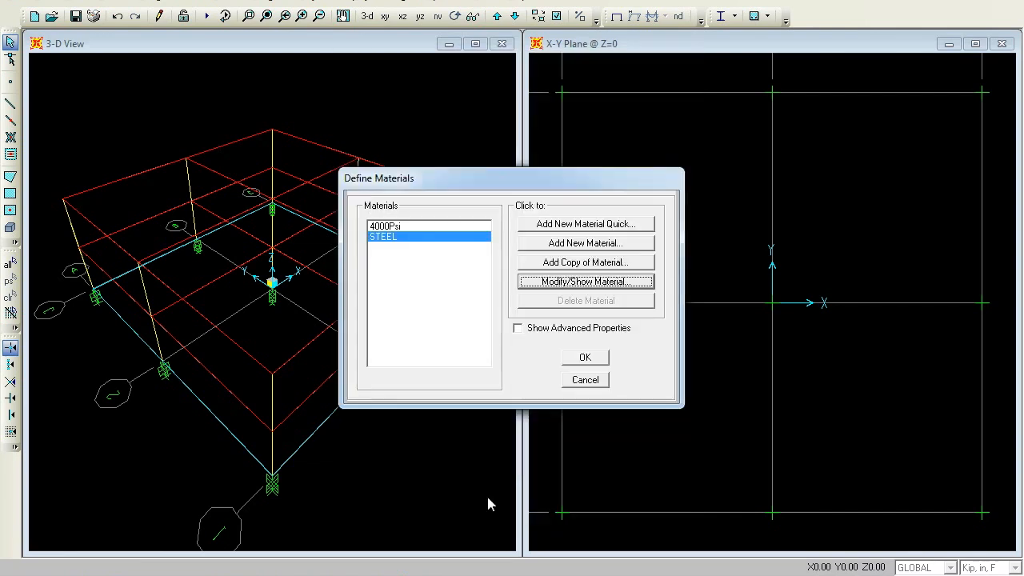
Rename the 4000Psi concrete material to CONC and close the materials list
{"action": "left_click", "coordinate": [404, 227]}
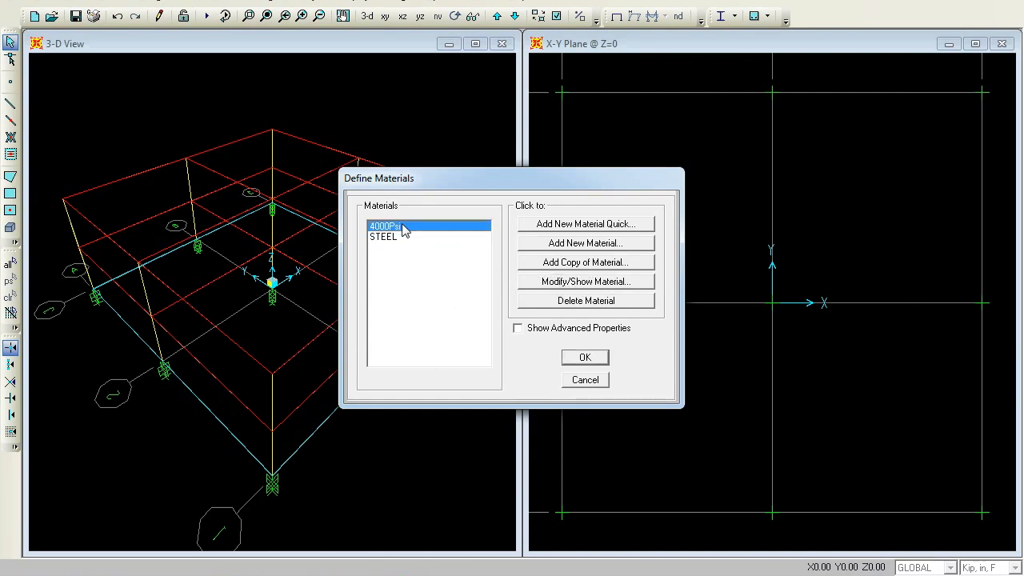
{"action": "left_click", "coordinate": [593, 281]}
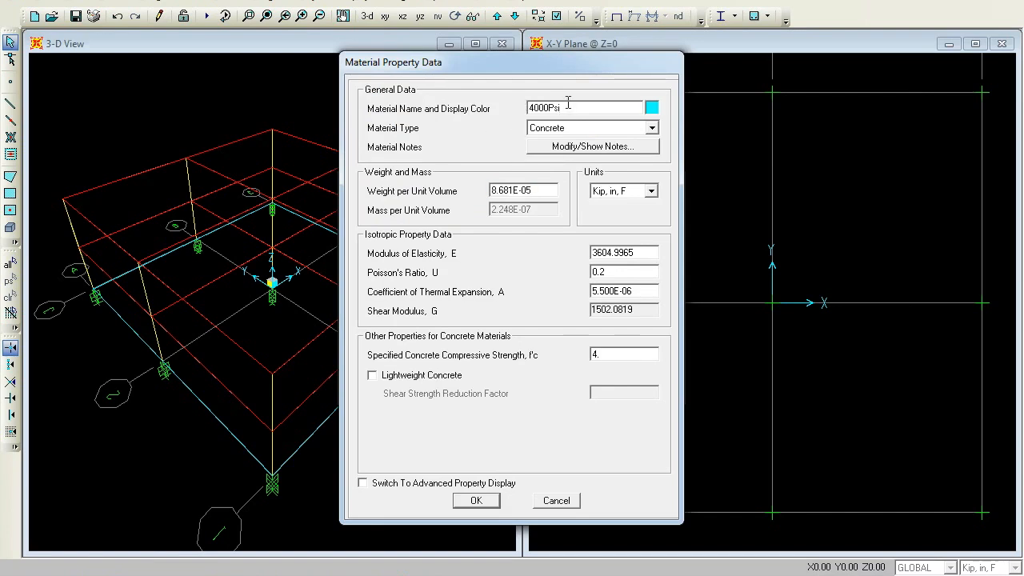
{"action": "key", "text": "BackSpace"}
{"action": "key", "text": "BackSpace"}
{"action": "key", "text": "BackSpace"}
{"action": "key", "text": "BackSpace"}
{"action": "key", "text": "BackSpace"}
{"action": "key", "text": "BackSpace"}
{"action": "type", "text": "CONC"}
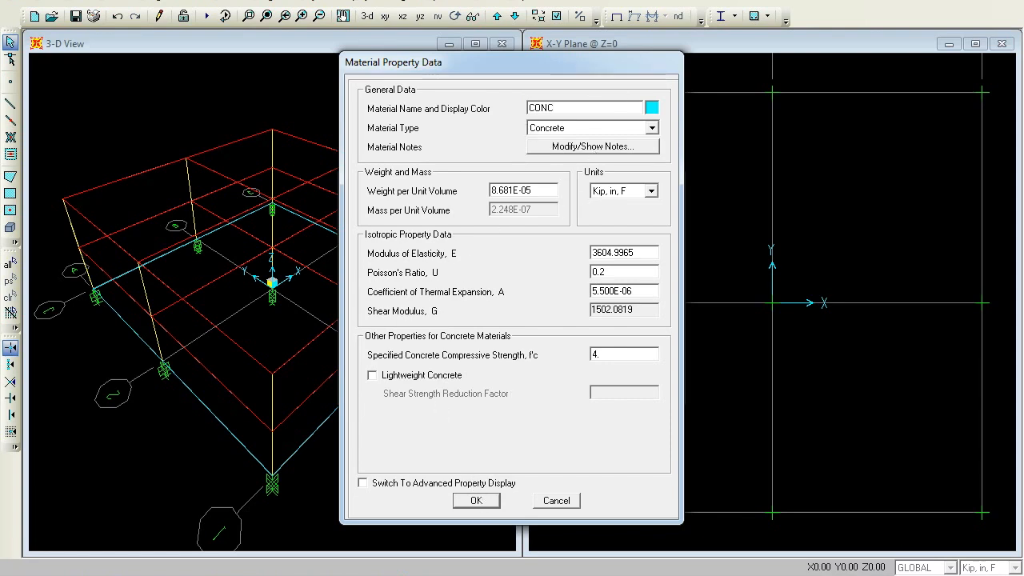
{"action": "left_click", "coordinate": [468, 501]}
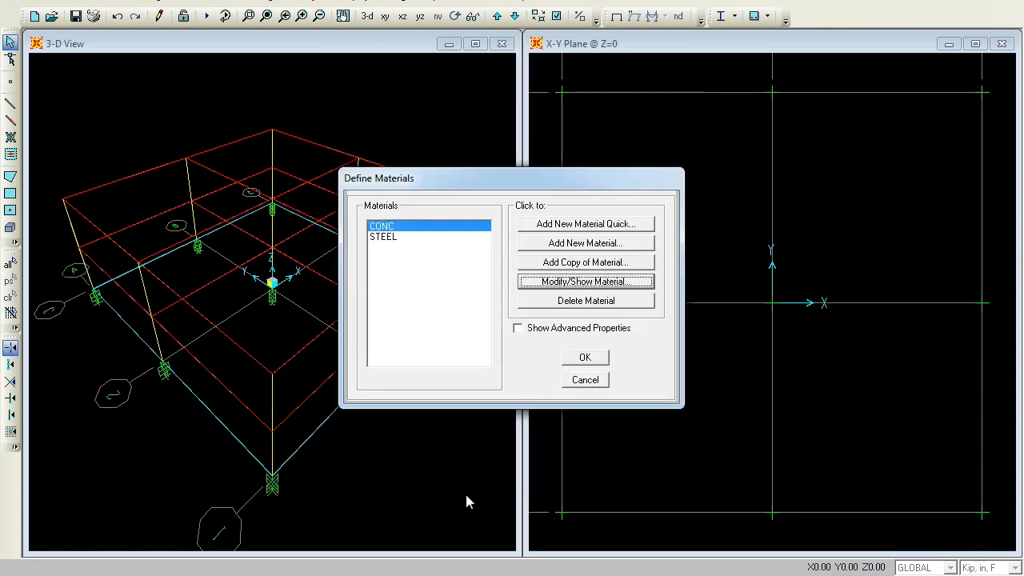
{"action": "left_click", "coordinate": [585, 358]}
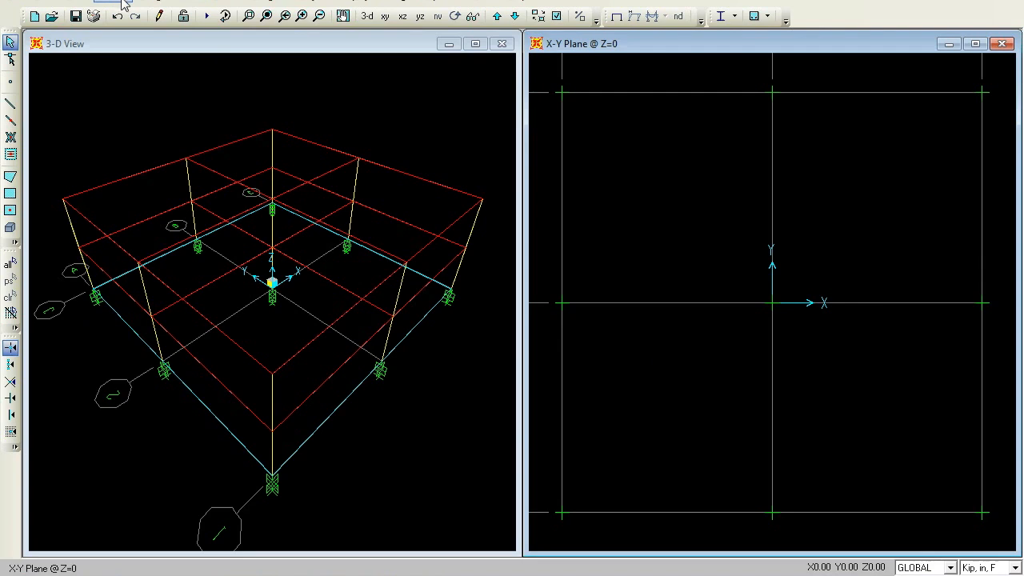
Add a new shell area section named ROOF with membrane and bending thicknesses of 6
{"action": "left_click", "coordinate": [120, 2]}
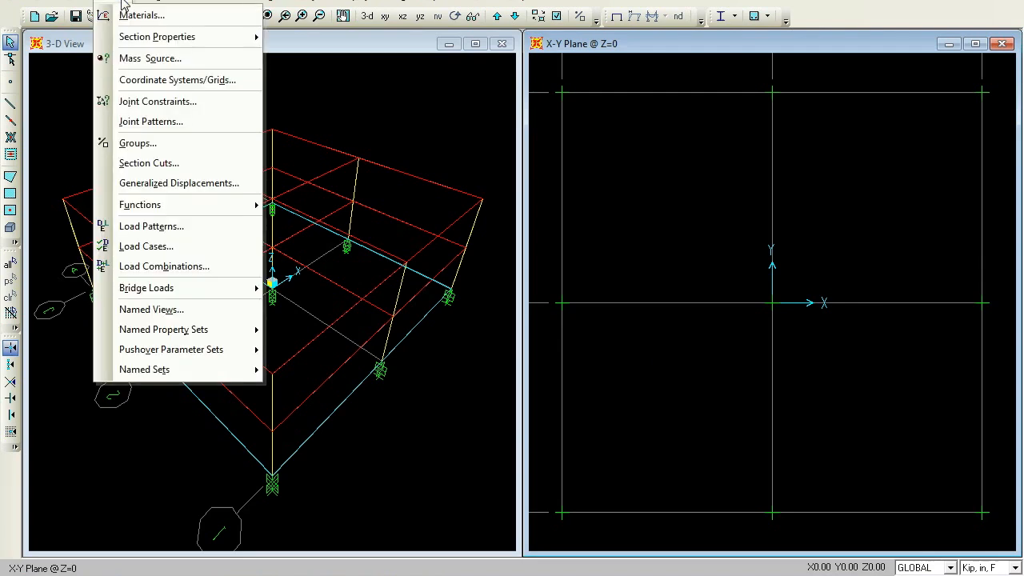
{"action": "mouse_move", "coordinate": [149, 40]}
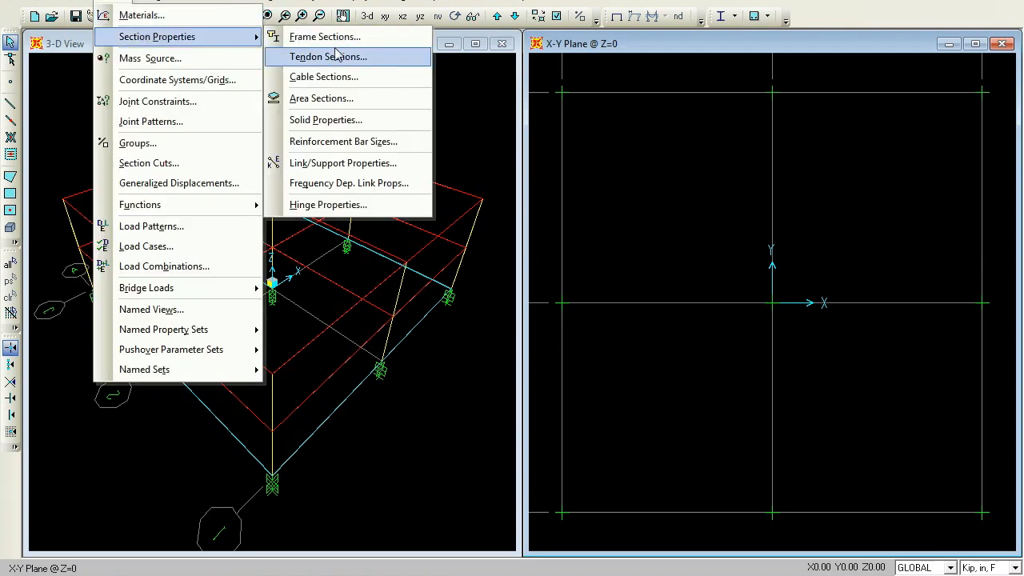
{"action": "left_click", "coordinate": [328, 98]}
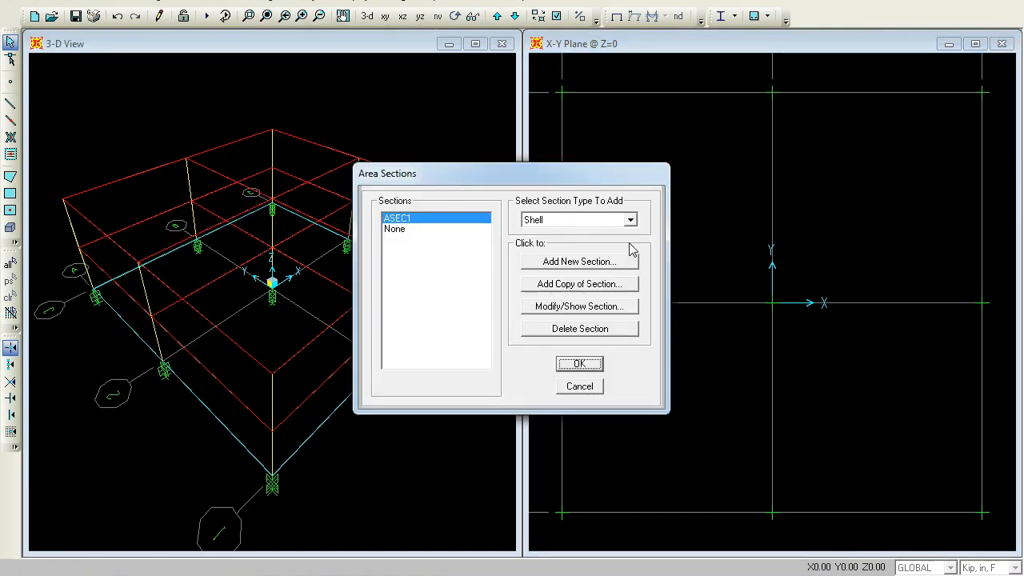
{"action": "left_click", "coordinate": [592, 262]}
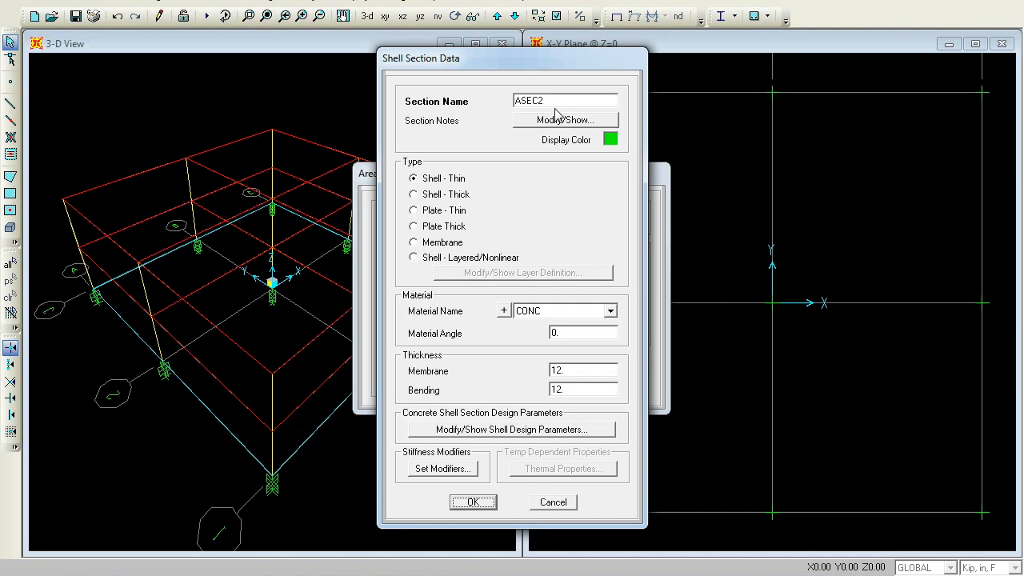
{"action": "double_click", "coordinate": [566, 100]}
{"action": "type", "text": "ROO"}
{"action": "double_click", "coordinate": [579, 370]}
{"action": "type", "text": "6"}
{"action": "double_click", "coordinate": [581, 389]}
{"action": "type", "text": "6"}
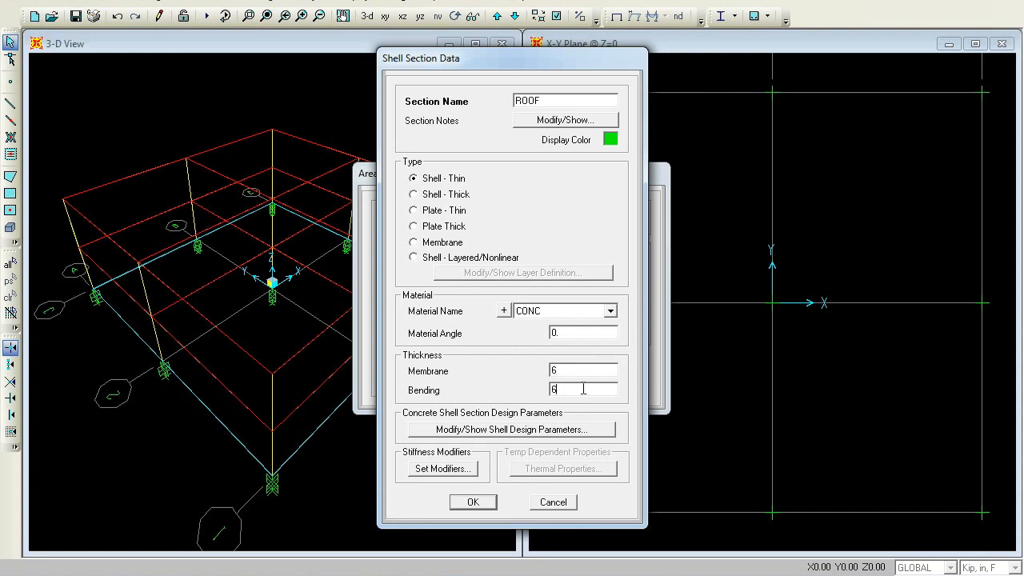
{"action": "left_click", "coordinate": [472, 503]}
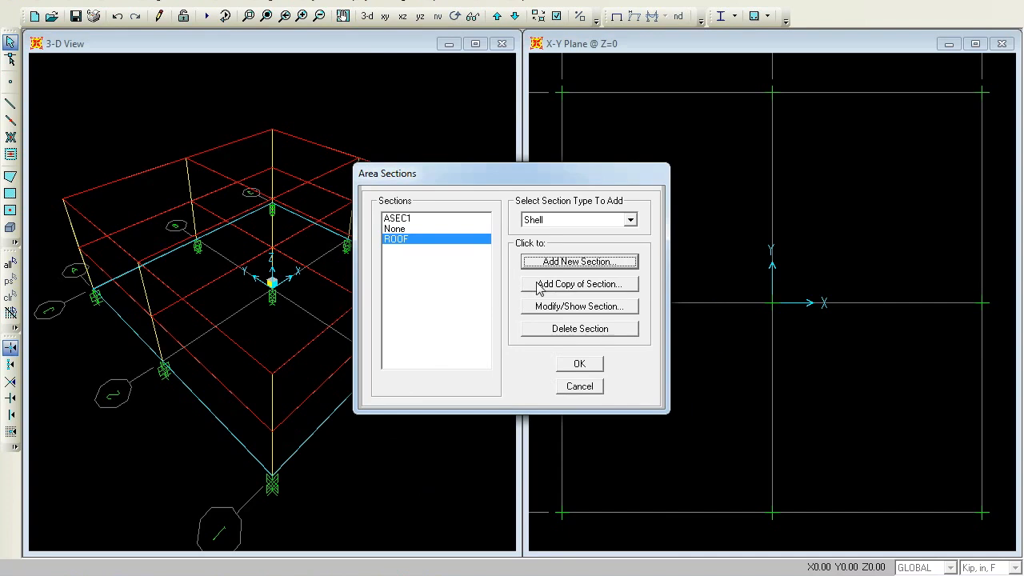
Add a FLOOR shell section with membrane thickness 10, enter its bending thickness, and close the area sections list
{"action": "left_click", "coordinate": [588, 263]}
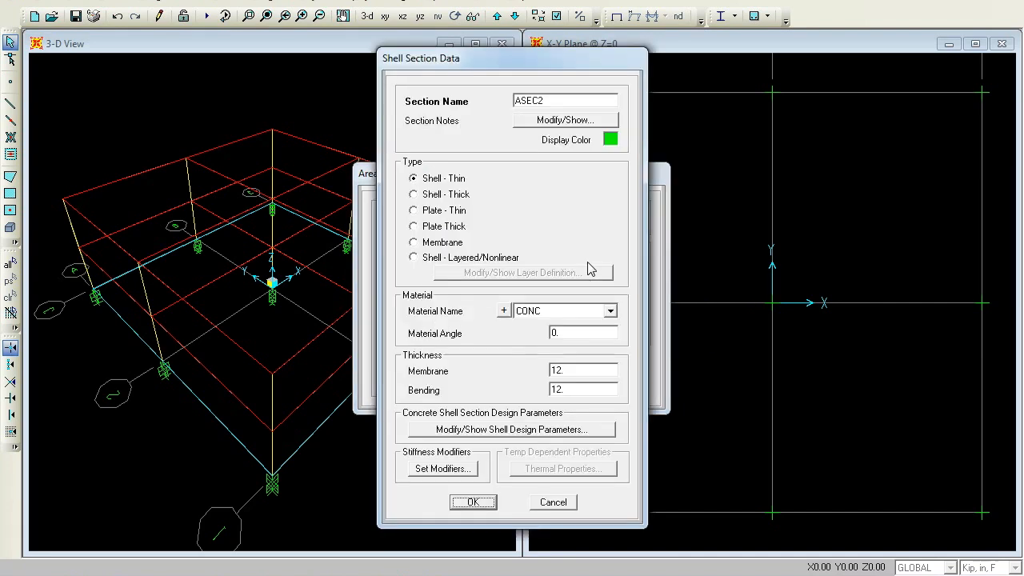
{"action": "double_click", "coordinate": [558, 102]}
{"action": "type", "text": "FLOOR"}
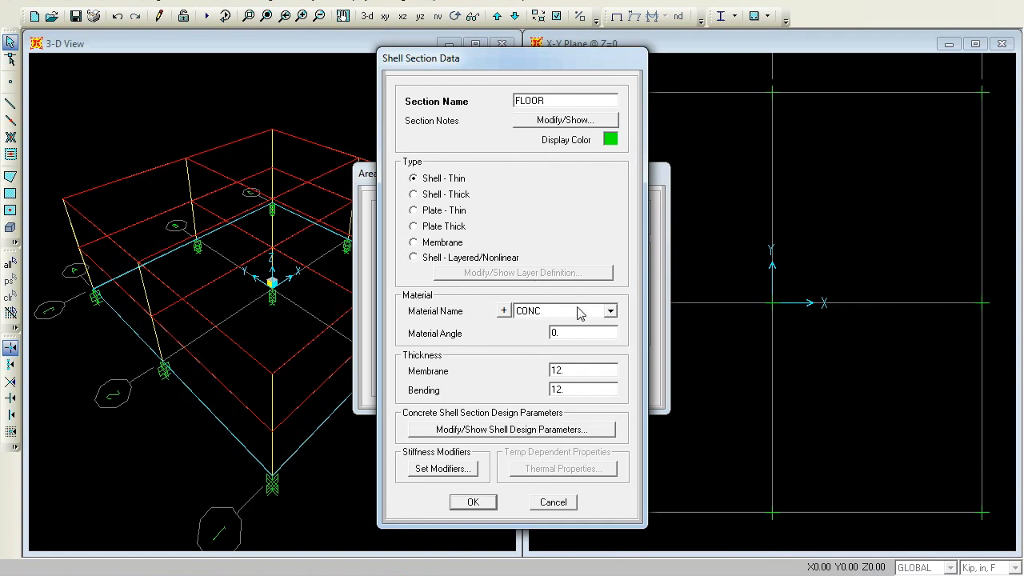
{"action": "double_click", "coordinate": [571, 366]}
{"action": "type", "text": "10"}
{"action": "double_click", "coordinate": [580, 389]}
{"action": "type", "text": "1"}
{"action": "left_click", "coordinate": [472, 502]}
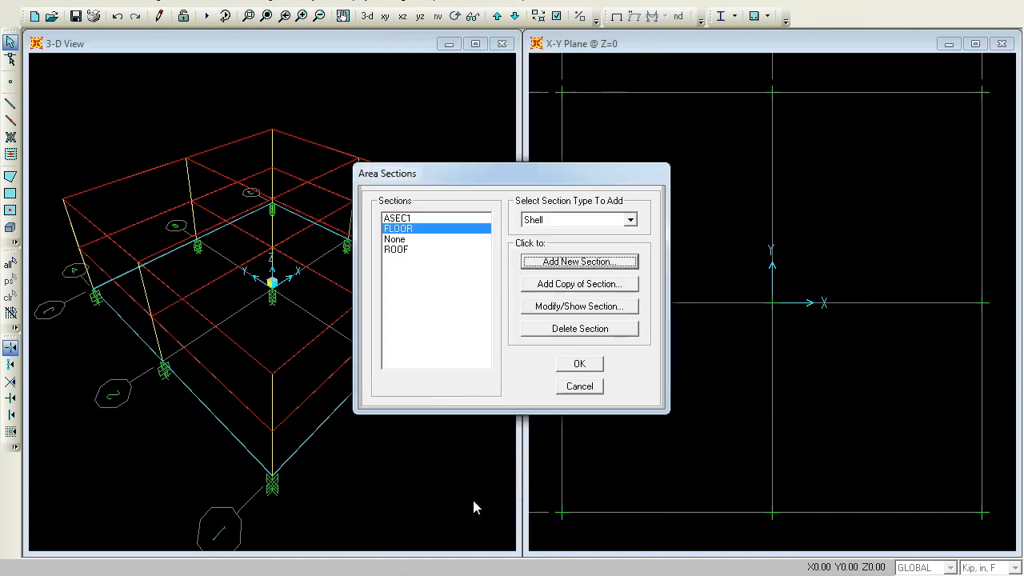
{"action": "left_click", "coordinate": [579, 364]}
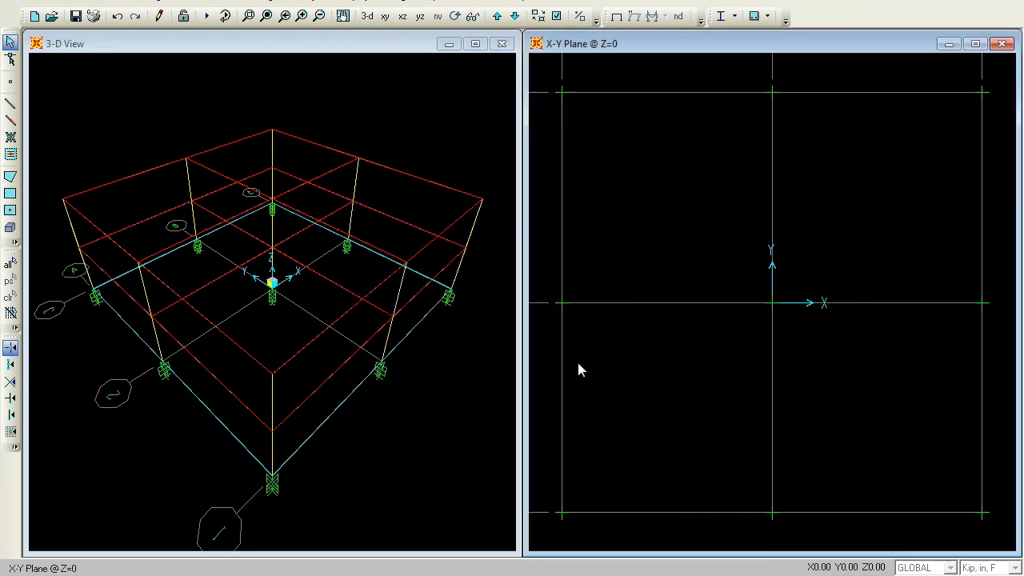
Switch units to Kip, ft, F and review the CONC material's properties
{"action": "left_click", "coordinate": [1014, 567]}
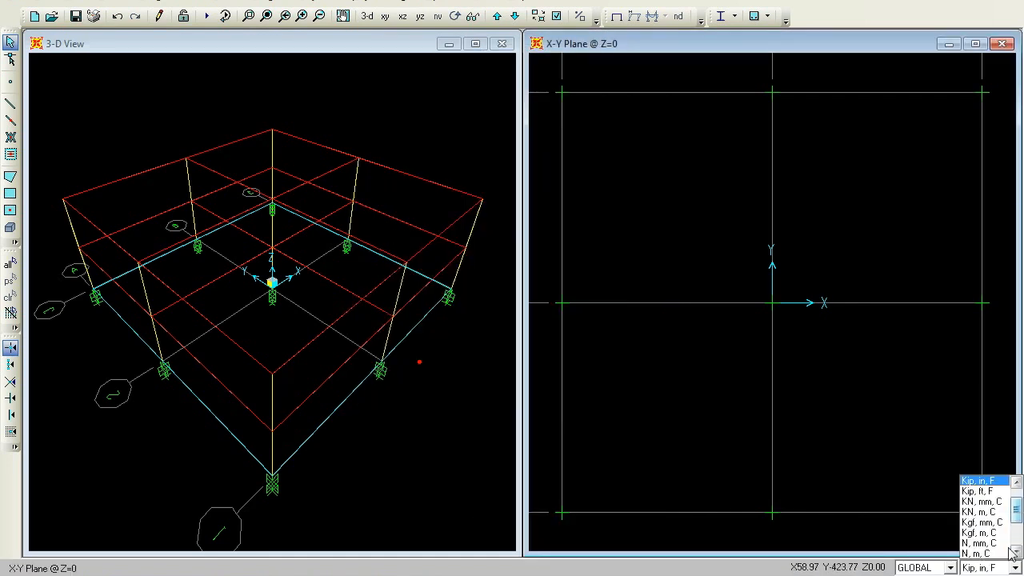
{"action": "left_click", "coordinate": [982, 490]}
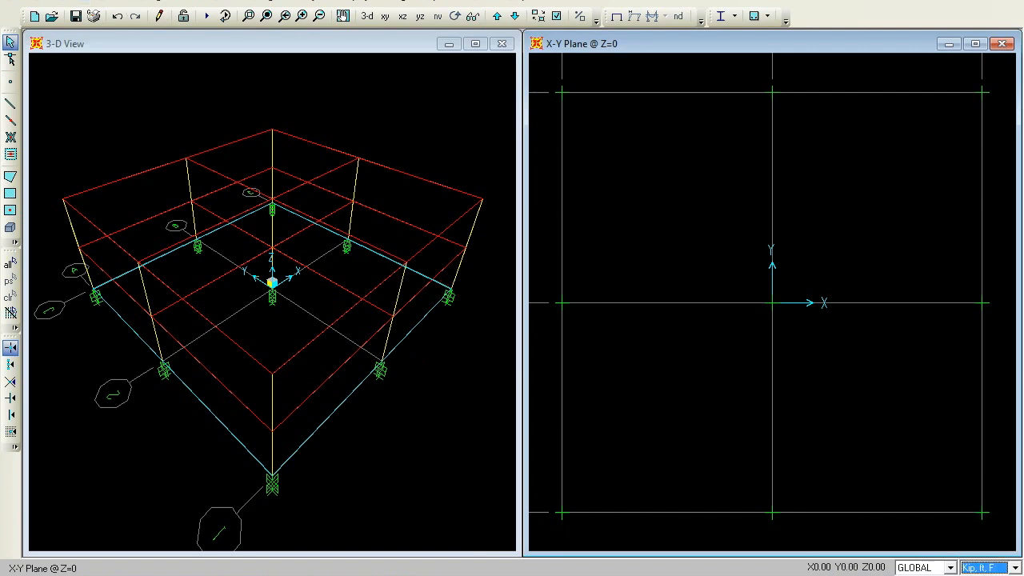
{"action": "left_click", "coordinate": [120, 1]}
{"action": "left_click", "coordinate": [122, 16]}
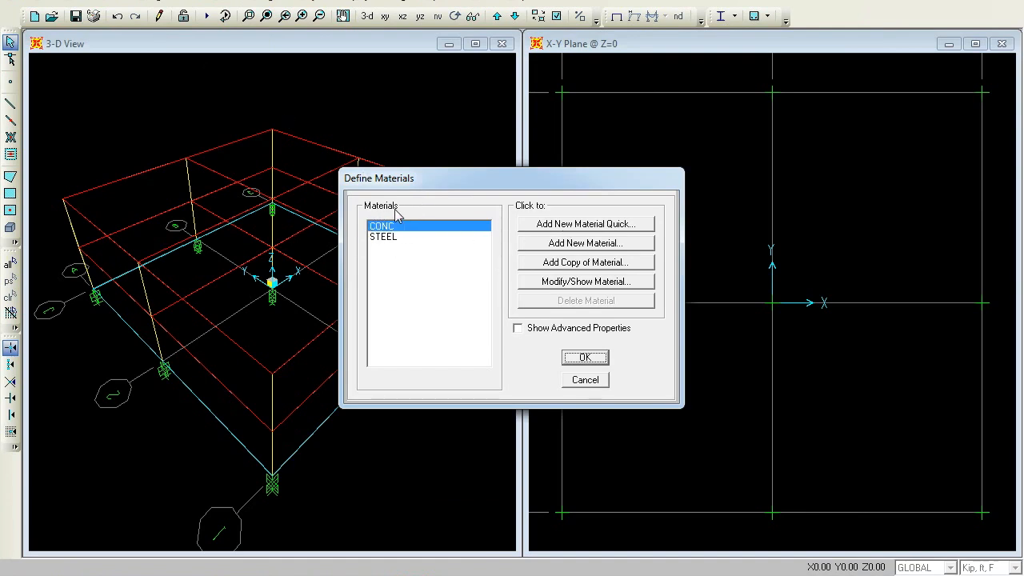
{"action": "left_click", "coordinate": [580, 283]}
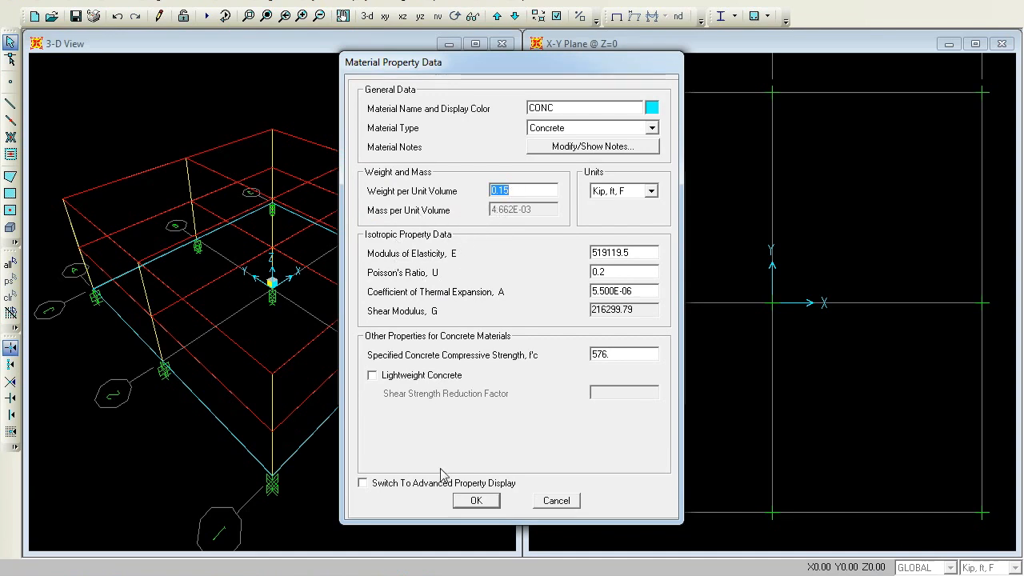
{"action": "left_click", "coordinate": [475, 501]}
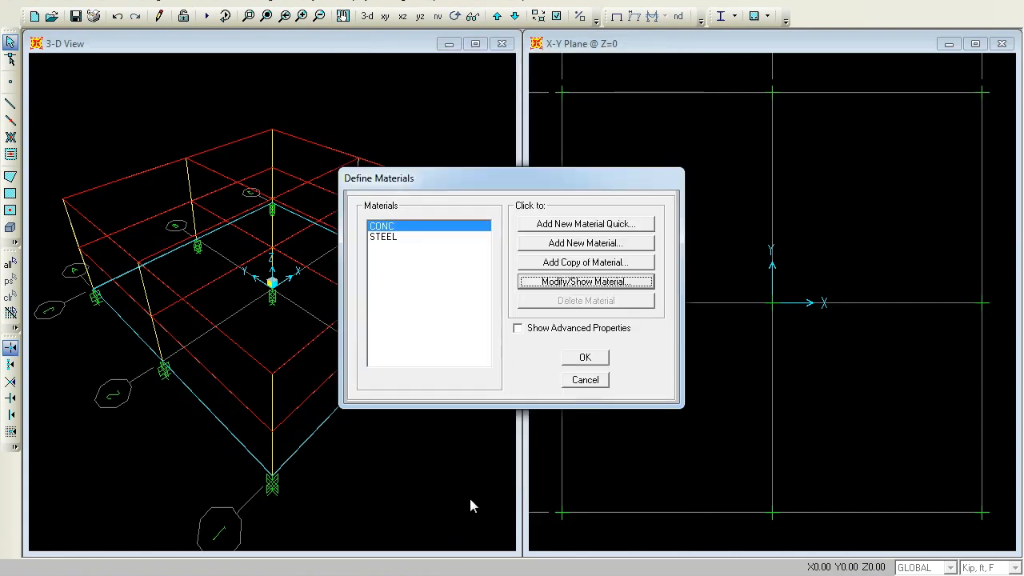
{"action": "left_click", "coordinate": [585, 358]}
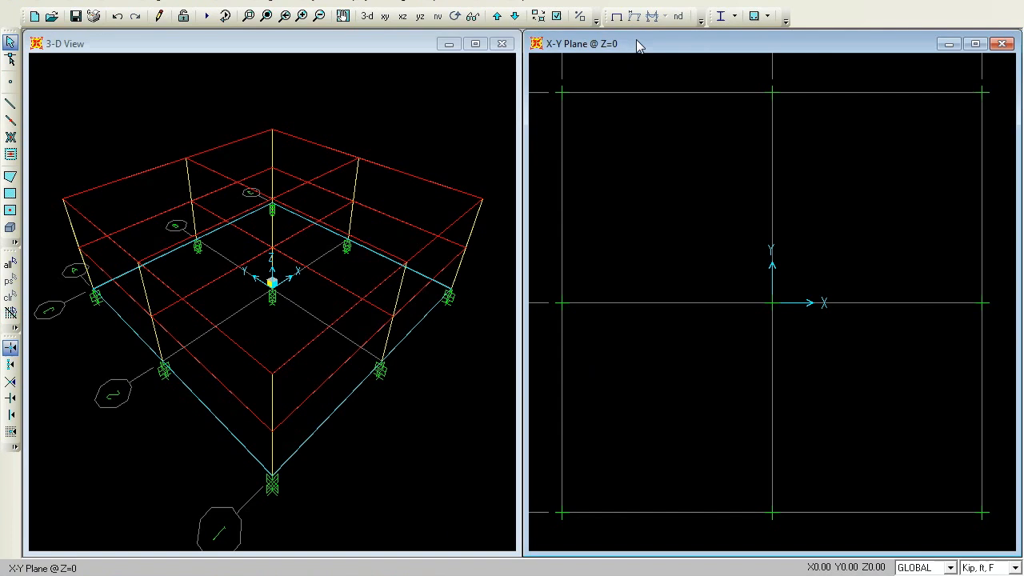
Set the display units back to Kip, in, F
{"action": "left_click", "coordinate": [496, 17]}
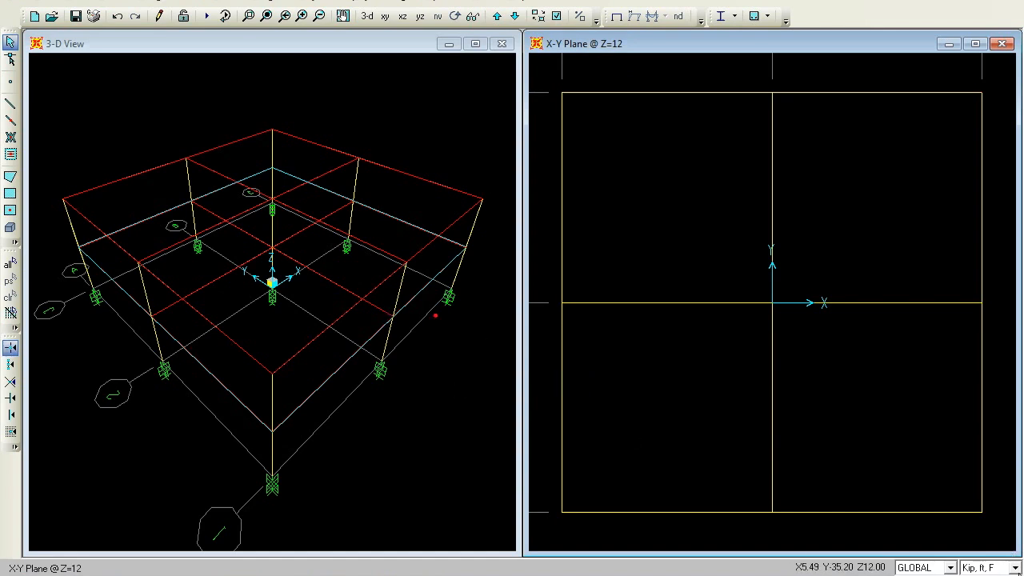
{"action": "left_click", "coordinate": [1014, 567]}
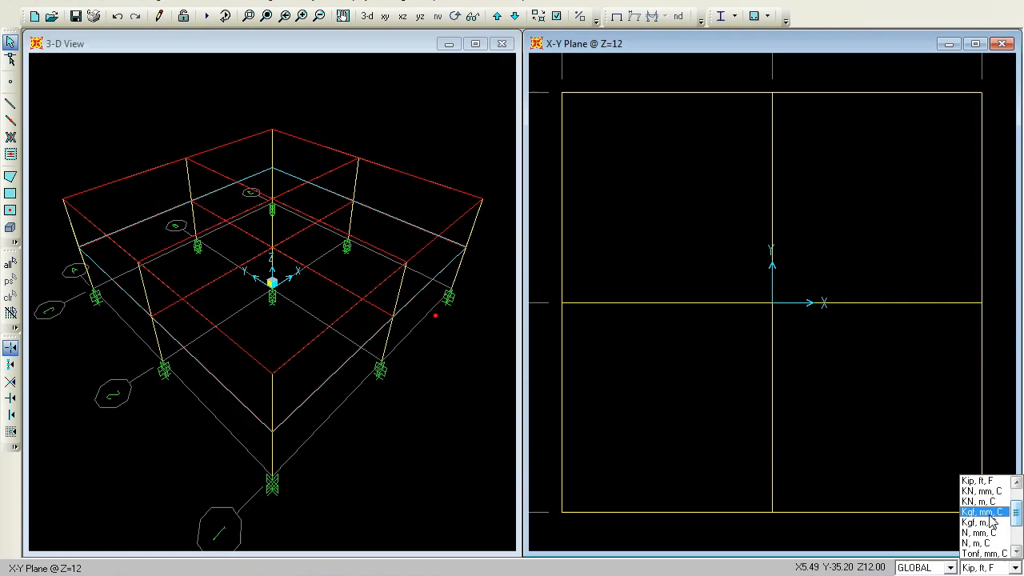
{"action": "scroll", "coordinate": [1014, 518], "scroll_direction": "up", "scroll_amount": 2}
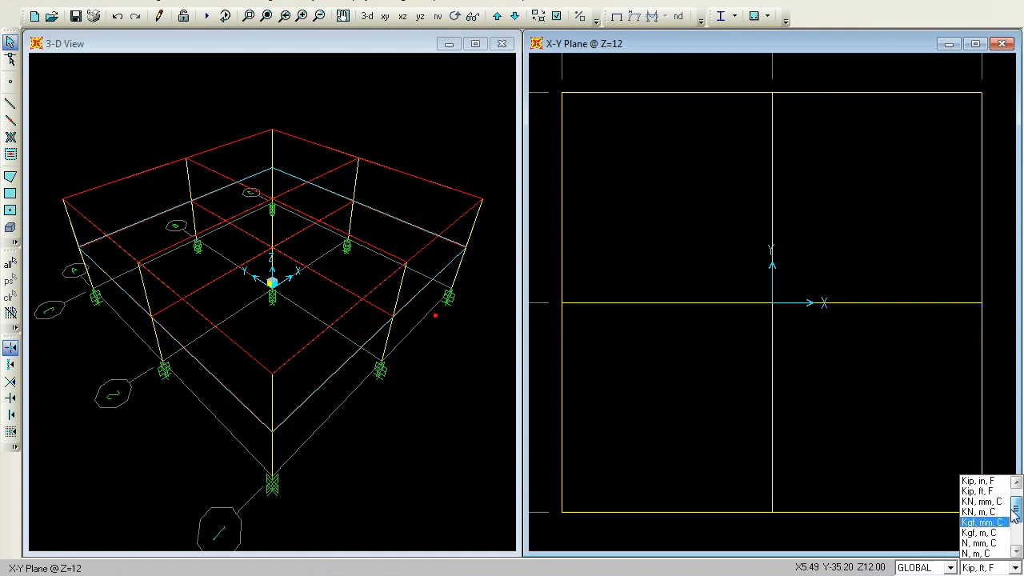
{"action": "left_click", "coordinate": [977, 485]}
Add a rectangular concrete frame section named BEAM with depth 55 and width 24
{"action": "left_click", "coordinate": [112, 3]}
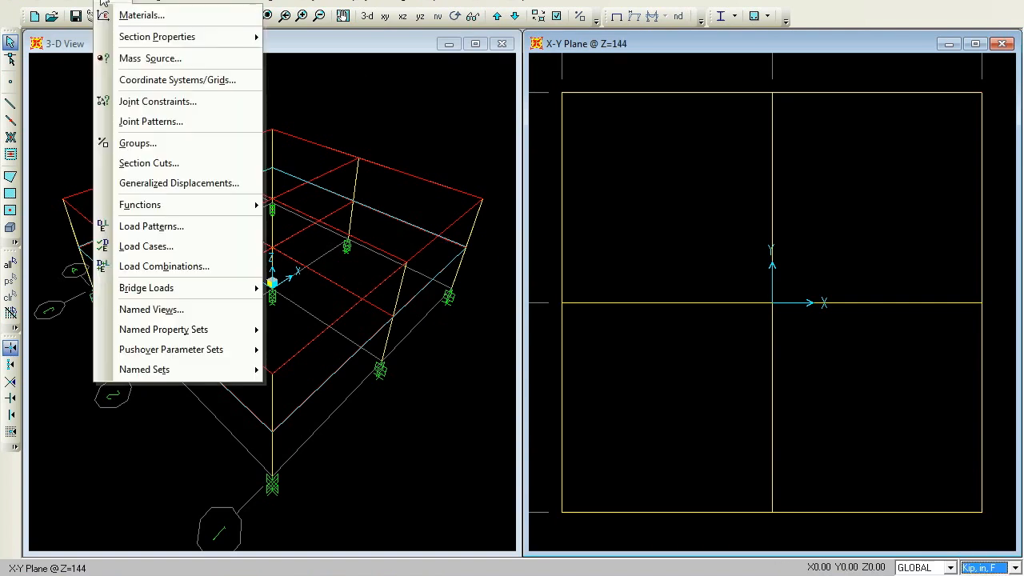
{"action": "mouse_move", "coordinate": [124, 44]}
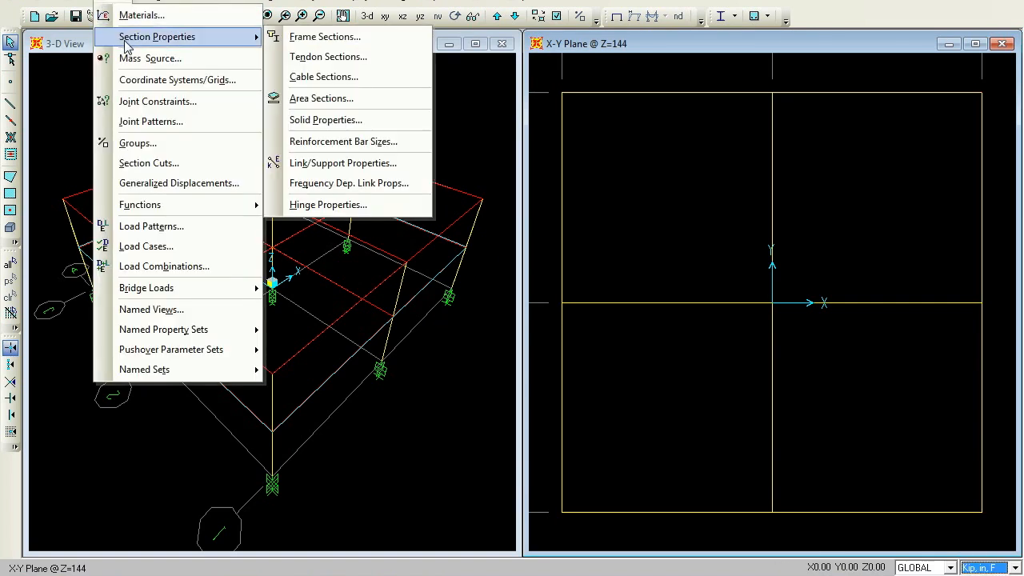
{"action": "left_click", "coordinate": [327, 42]}
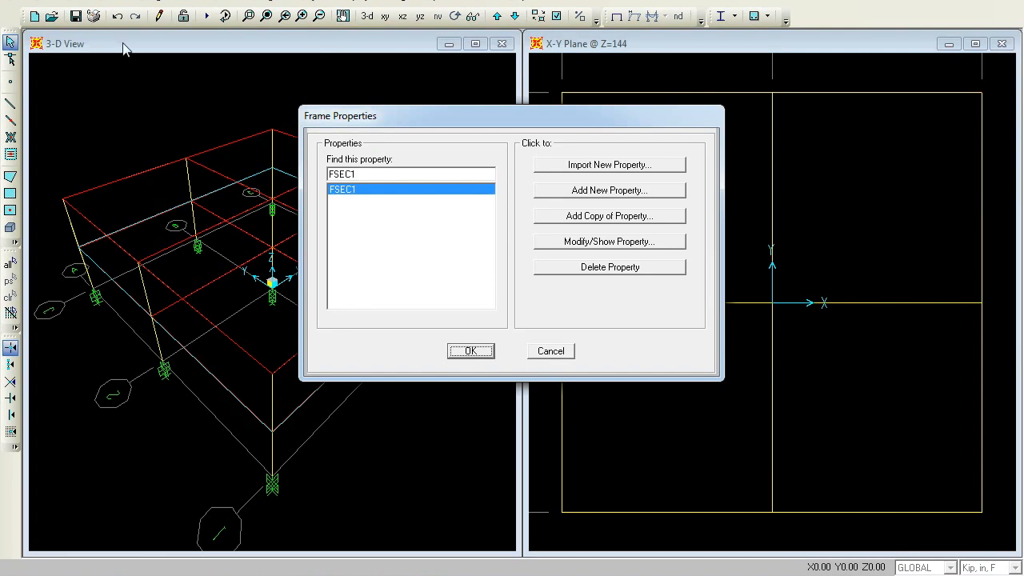
{"action": "left_click", "coordinate": [596, 192]}
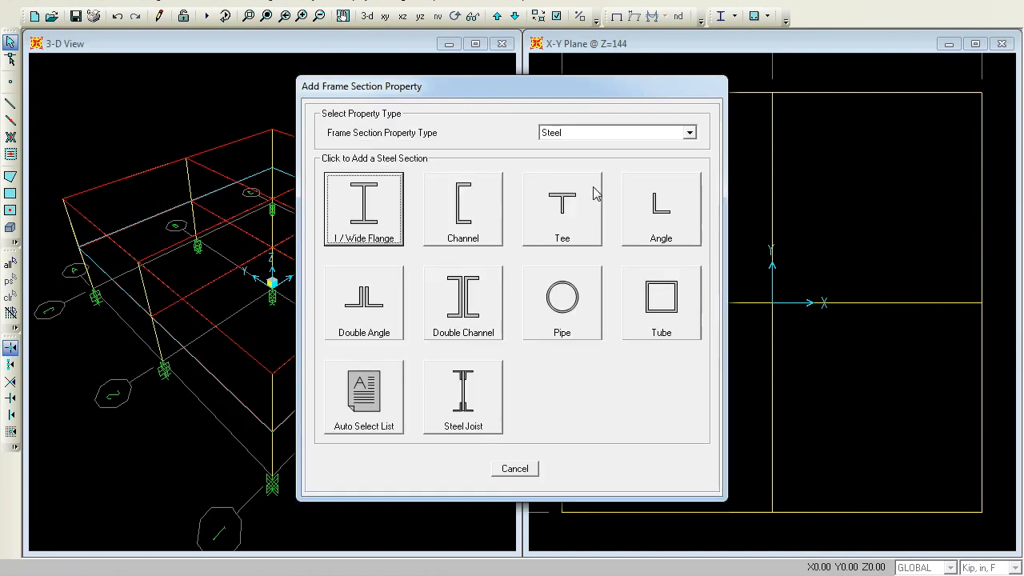
{"action": "left_click", "coordinate": [689, 134]}
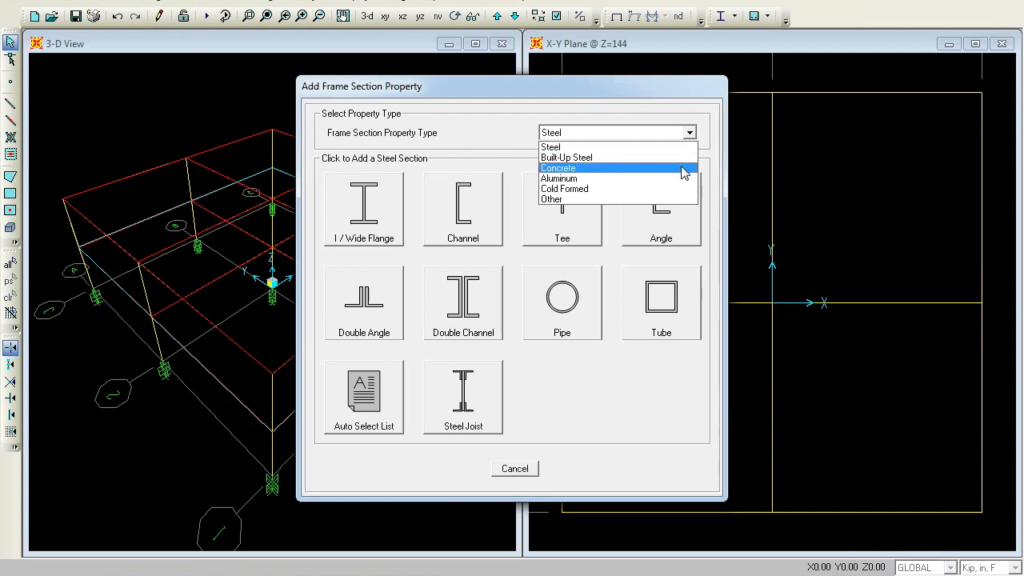
{"action": "left_click", "coordinate": [681, 170]}
{"action": "left_click", "coordinate": [368, 230]}
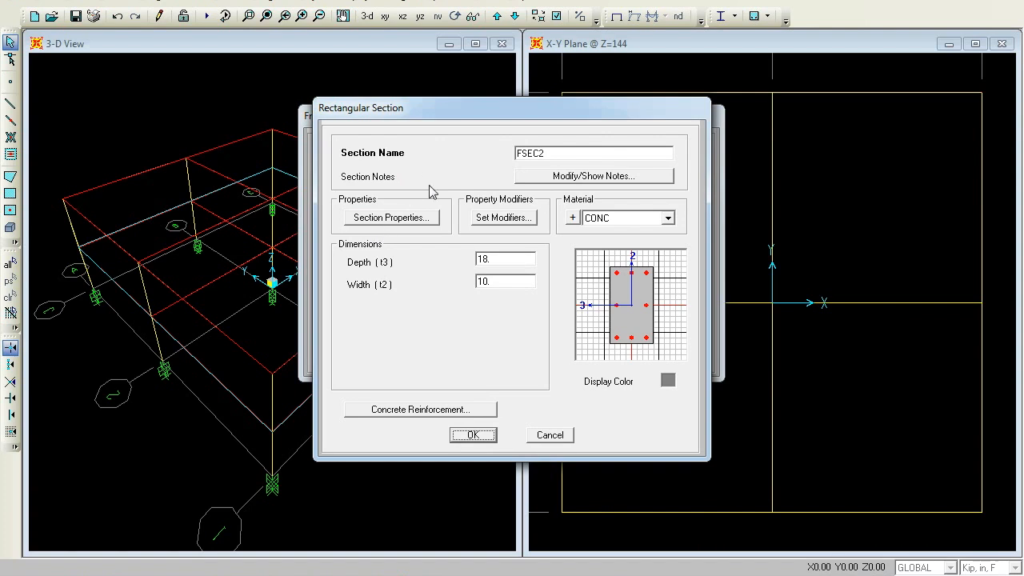
{"action": "left_click", "coordinate": [602, 153]}
{"action": "key", "text": "BackSpace"}
{"action": "key", "text": "BackSpace"}
{"action": "key", "text": "BackSpace"}
{"action": "type", "text": "BEAM"}
{"action": "double_click", "coordinate": [523, 262]}
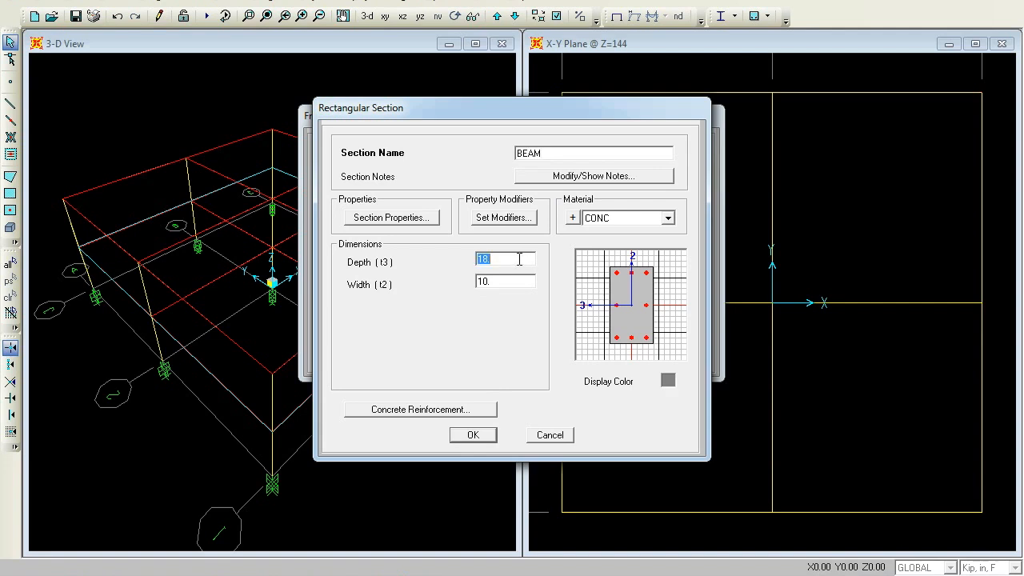
{"action": "type", "text": "55"}
{"action": "double_click", "coordinate": [502, 284]}
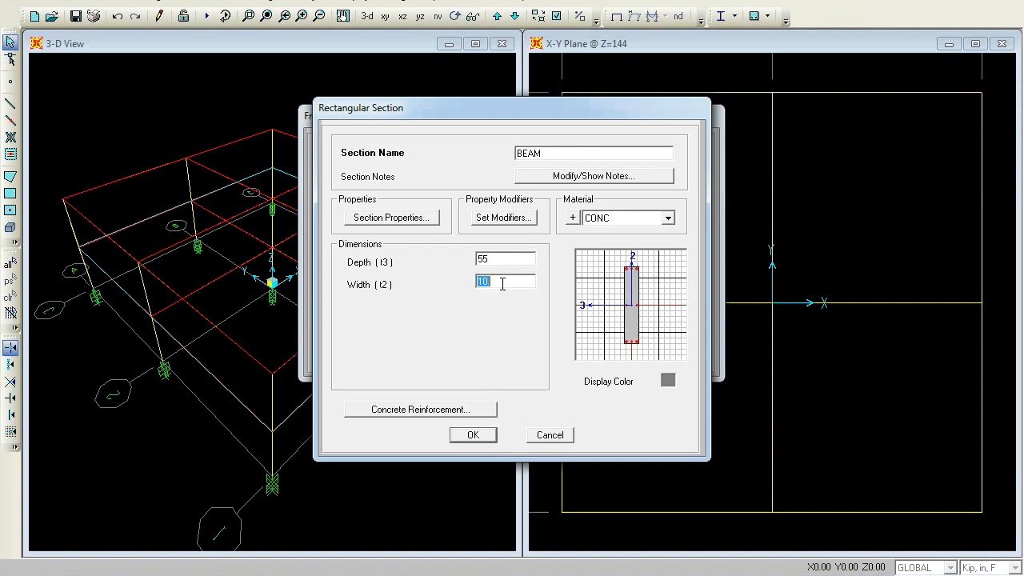
{"action": "type", "text": "24"}
{"action": "left_click", "coordinate": [475, 434]}
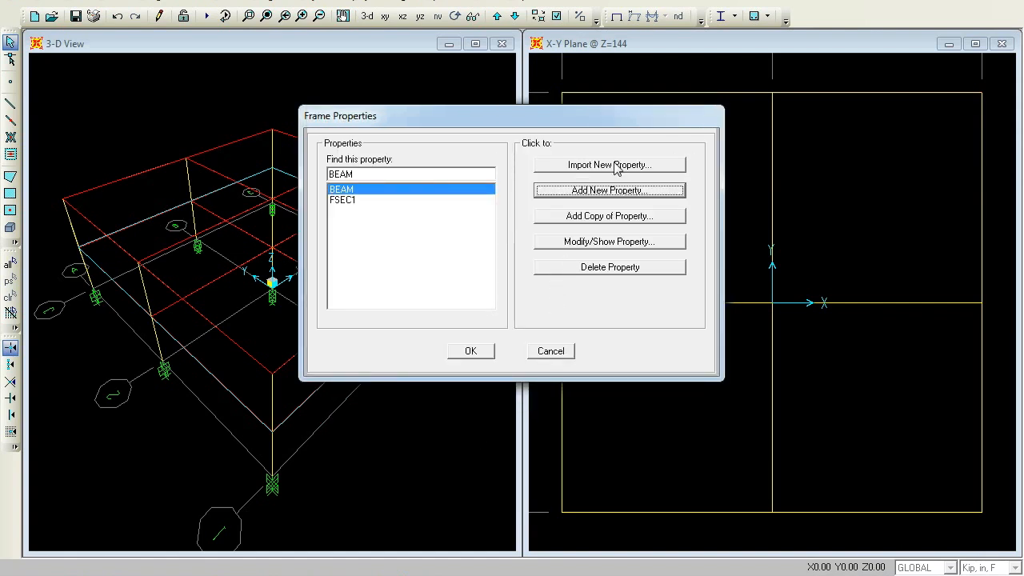
Add a rectangular concrete frame section named COLUMN with depth 90 and width 14, and close the frame properties
{"action": "left_click", "coordinate": [610, 191]}
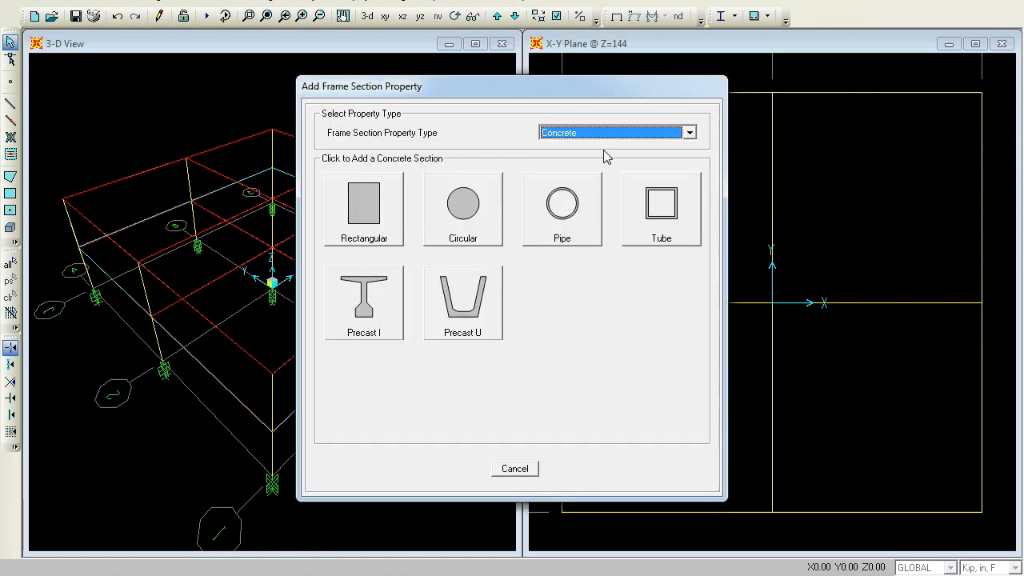
{"action": "left_click", "coordinate": [361, 232]}
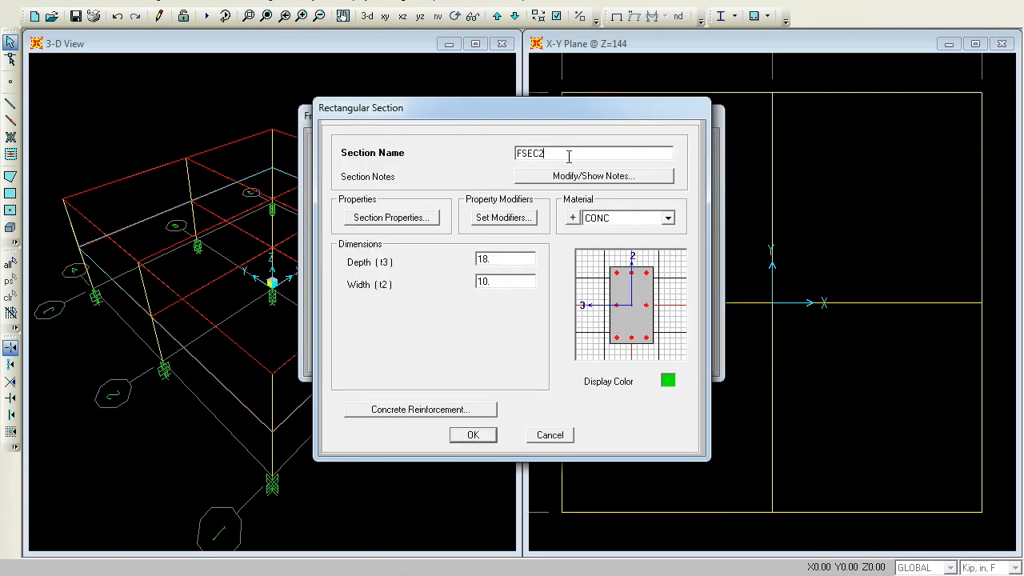
{"action": "key", "text": "BackSpace"}
{"action": "key", "text": "BackSpace"}
{"action": "key", "text": "BackSpace"}
{"action": "key", "text": "BackSpace"}
{"action": "type", "text": "COLUMN"}
{"action": "double_click", "coordinate": [510, 260]}
{"action": "key", "text": "Tab"}
{"action": "type", "text": "14"}
{"action": "double_click", "coordinate": [507, 262]}
{"action": "type", "text": "90"}
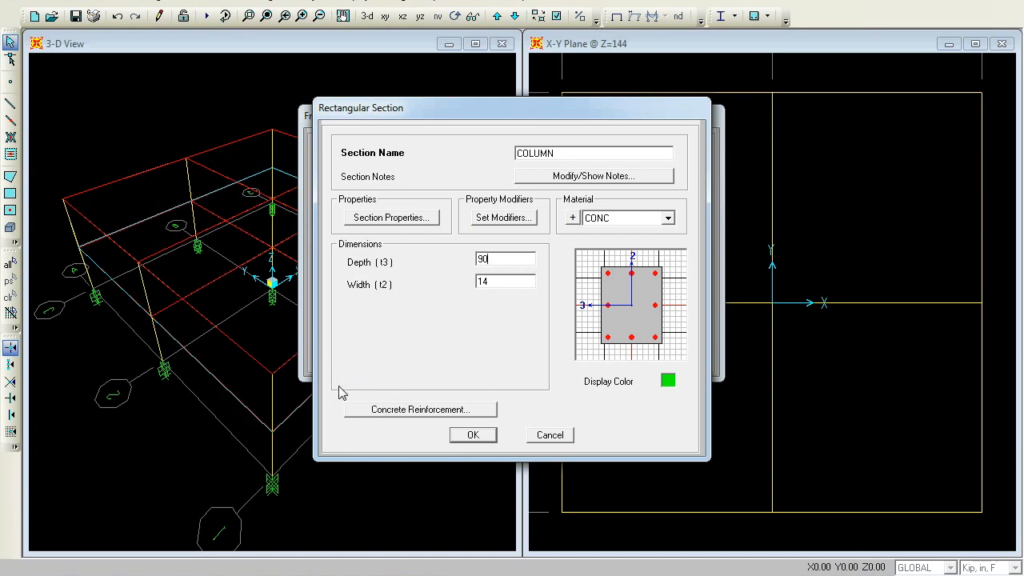
{"action": "left_click", "coordinate": [470, 436]}
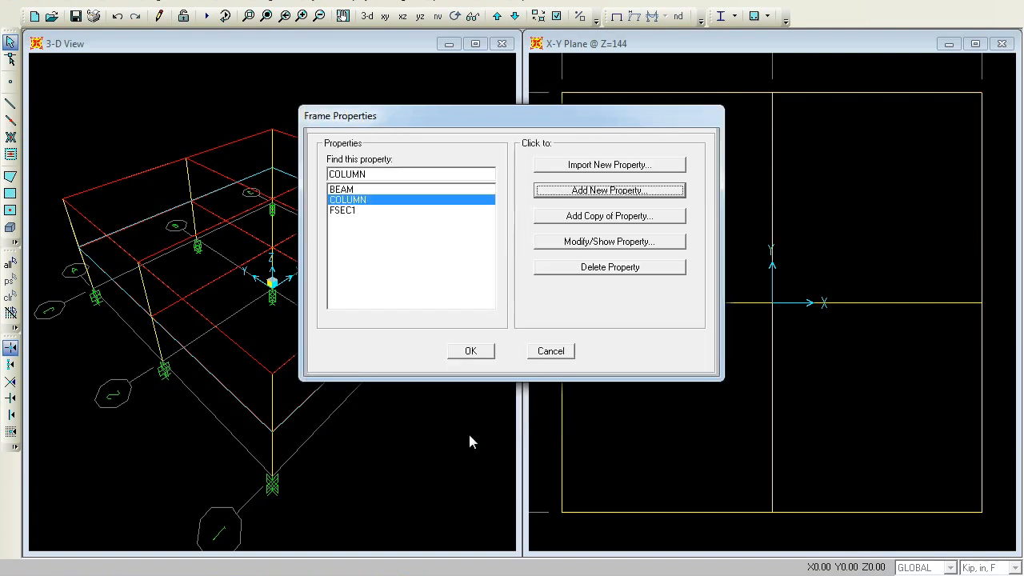
{"action": "left_click", "coordinate": [470, 352]}
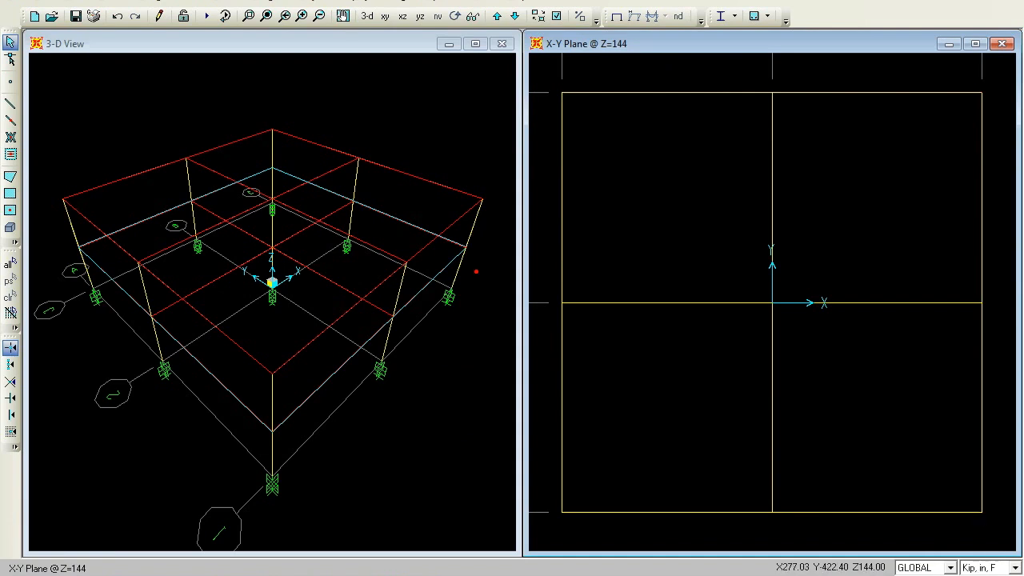
Switch the units to Kip, ft, F and show the second window as a 3-D perspective view
{"action": "left_click", "coordinate": [1014, 567]}
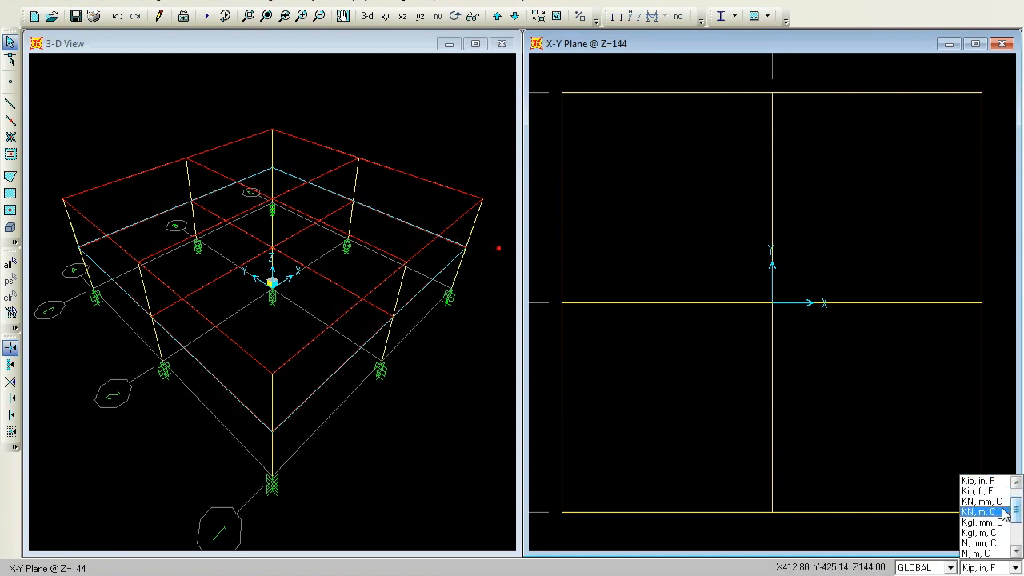
{"action": "left_click", "coordinate": [998, 490]}
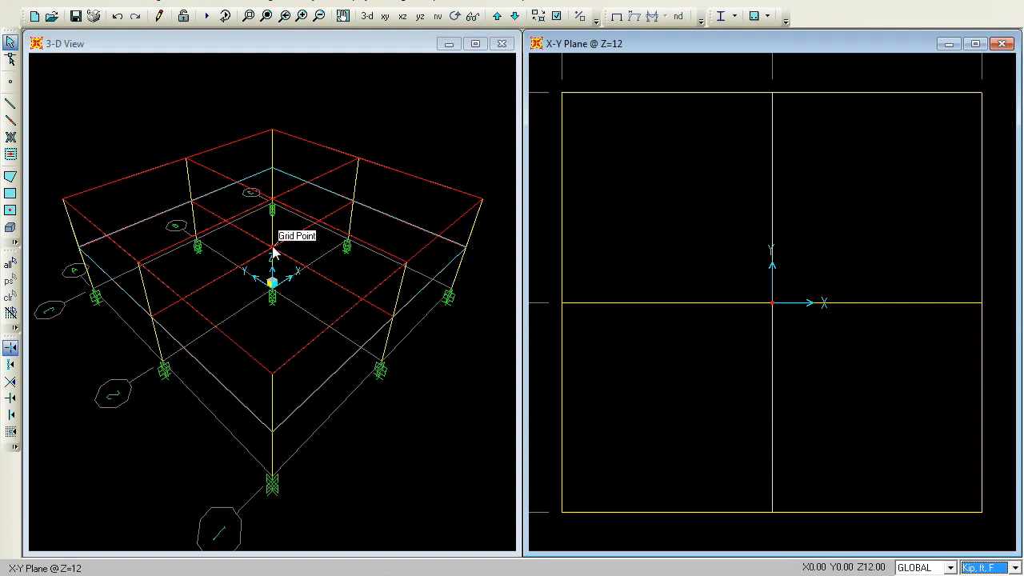
{"action": "left_click", "coordinate": [669, 48]}
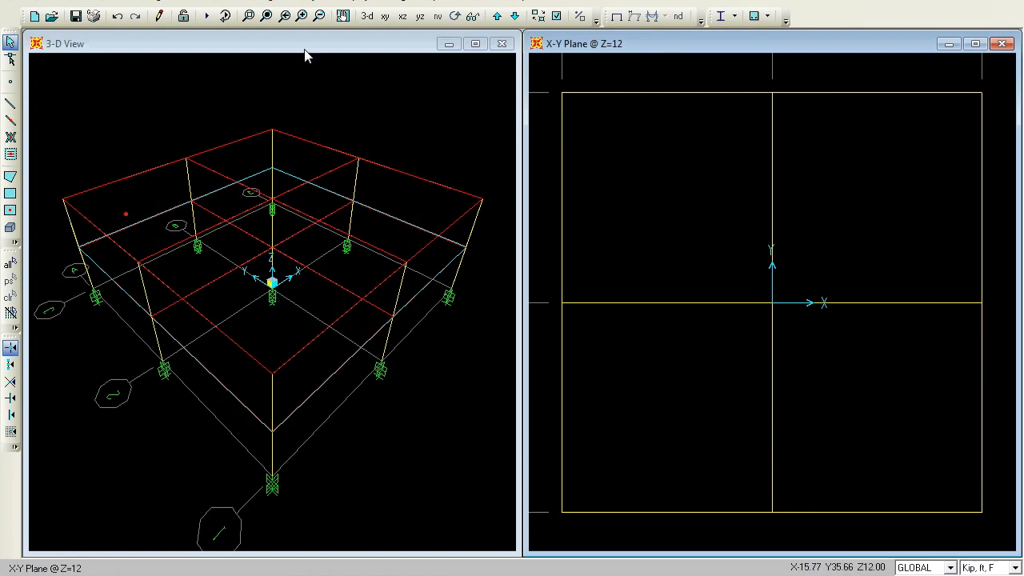
{"action": "left_click", "coordinate": [402, 17]}
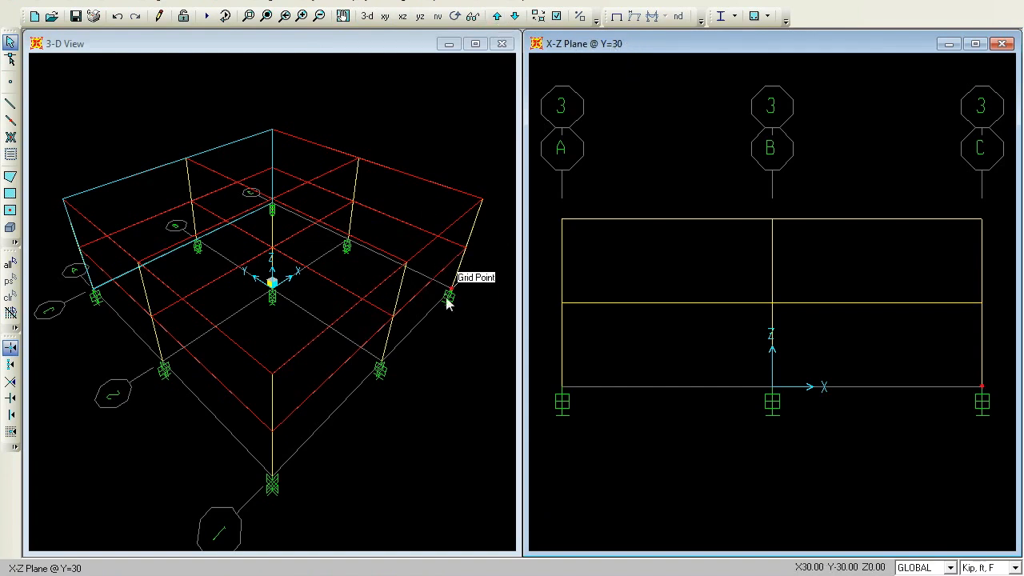
{"action": "left_click", "coordinate": [497, 16]}
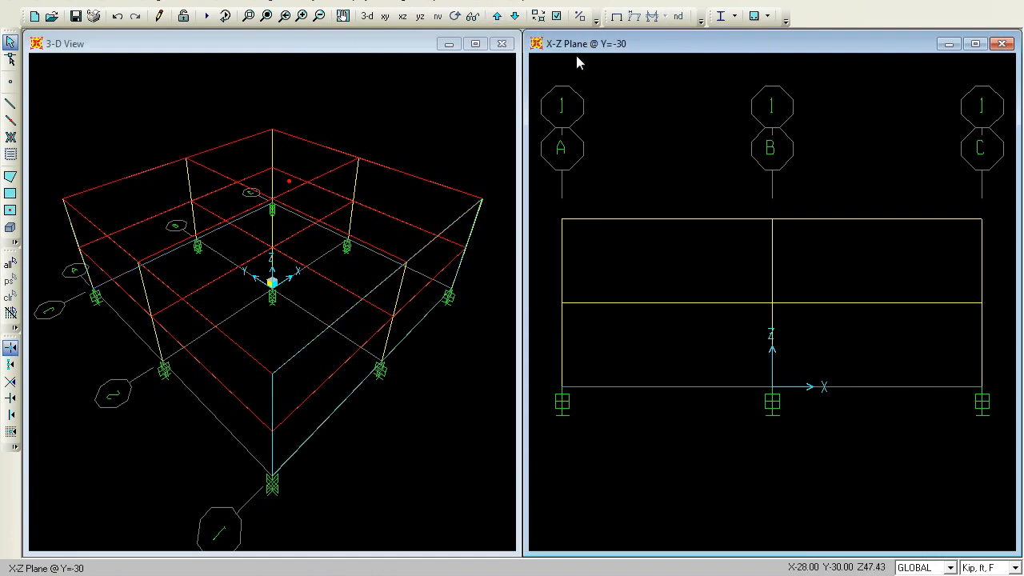
{"action": "left_click", "coordinate": [471, 16]}
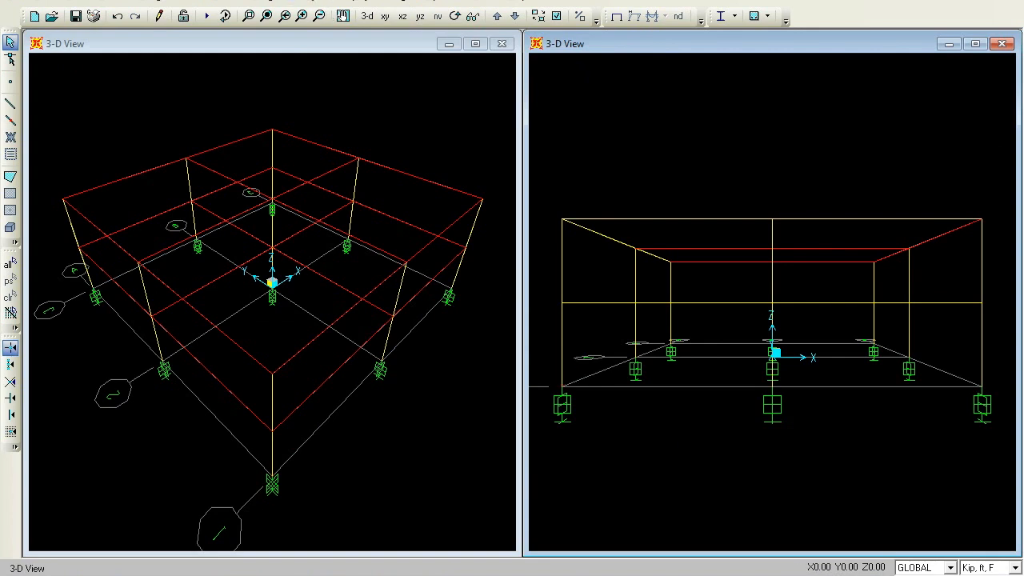
Select all frame lines parallel to the global Z axis
{"action": "left_click", "coordinate": [237, 3]}
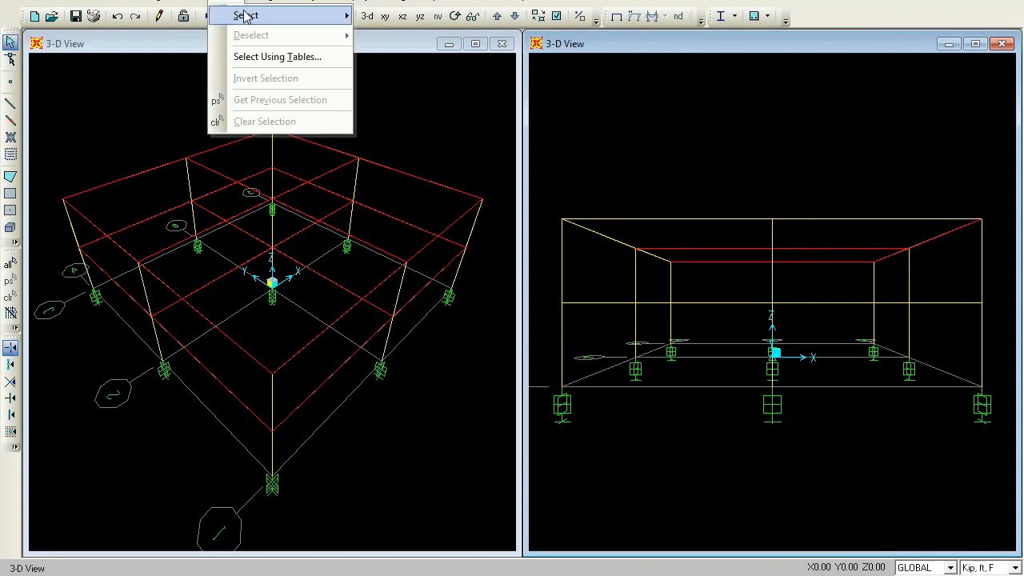
{"action": "mouse_move", "coordinate": [245, 16]}
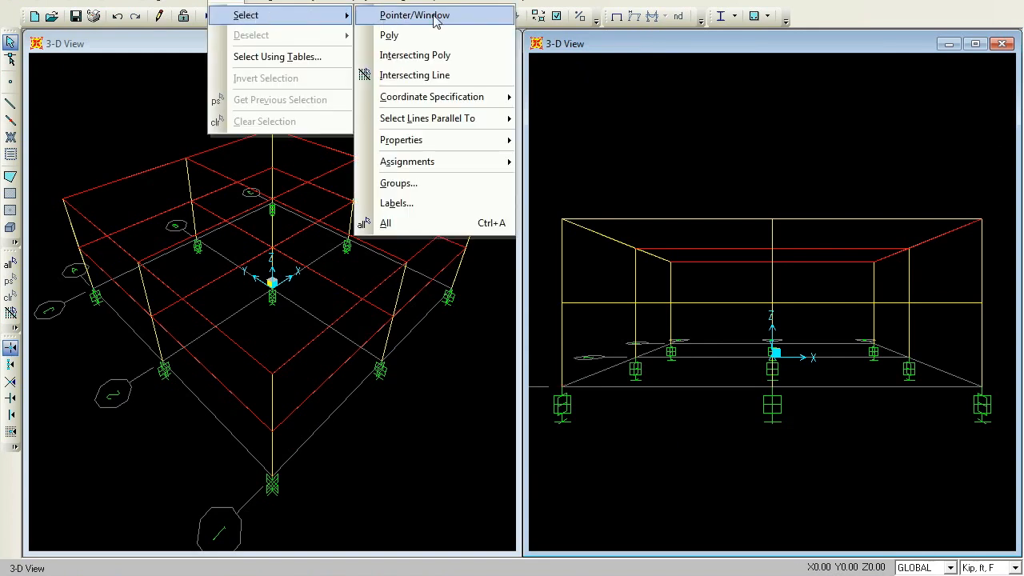
{"action": "mouse_move", "coordinate": [464, 120]}
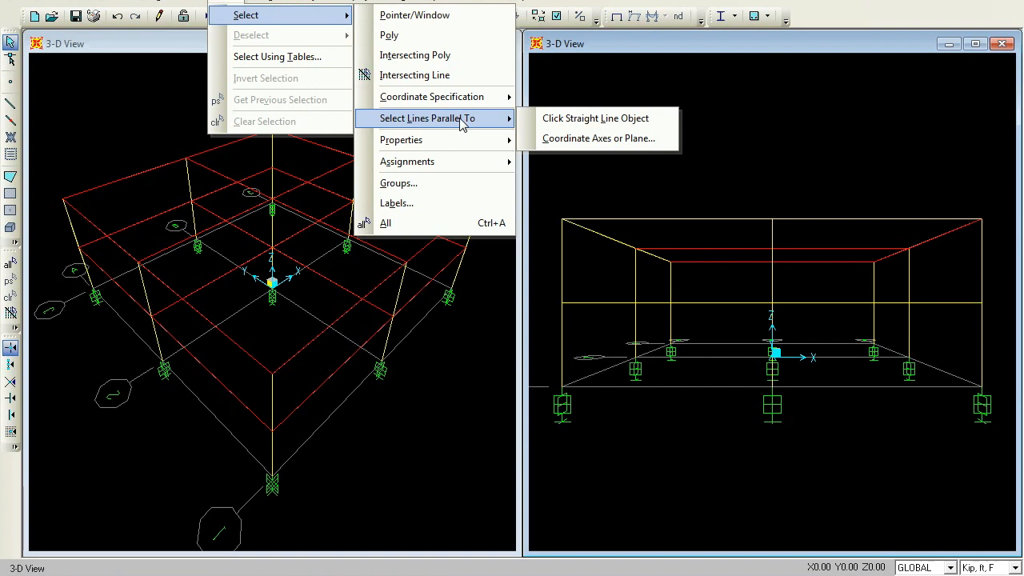
{"action": "left_click", "coordinate": [613, 140]}
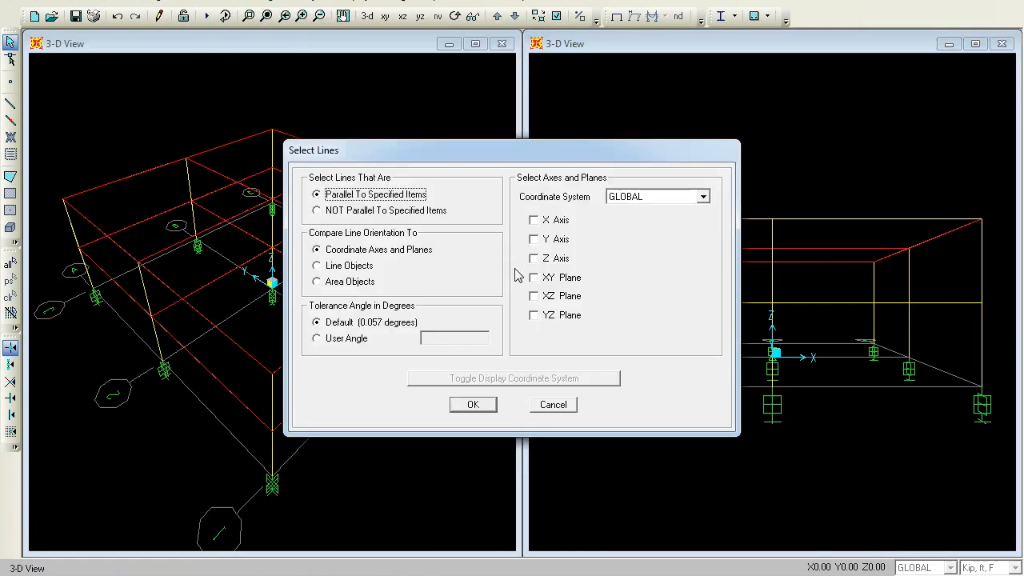
{"action": "left_click", "coordinate": [533, 239]}
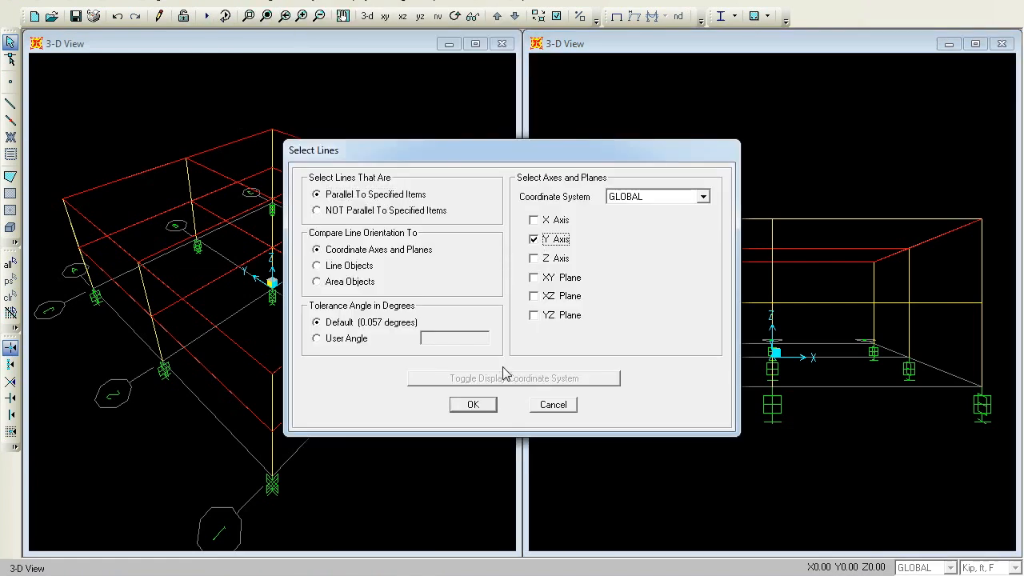
{"action": "left_click", "coordinate": [535, 258]}
{"action": "left_click", "coordinate": [533, 240]}
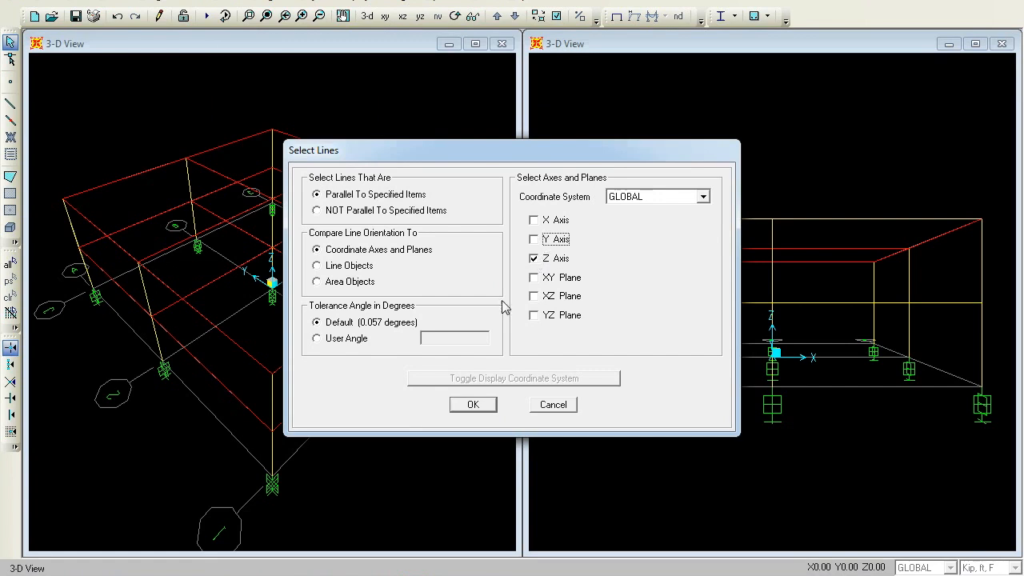
{"action": "left_click", "coordinate": [472, 405]}
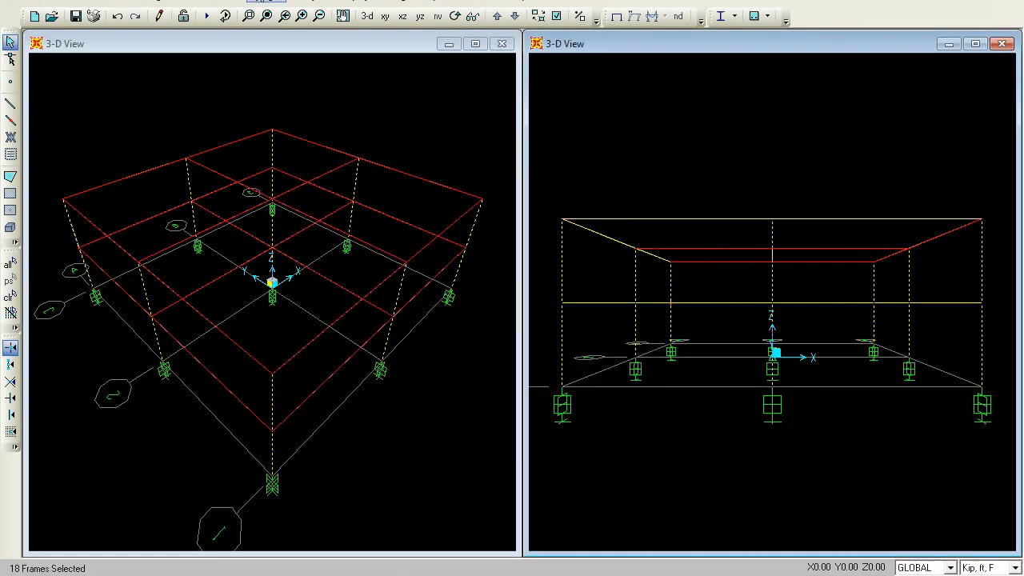
Assign the COLUMN frame section to the selected vertical frames
{"action": "left_click", "coordinate": [261, 3]}
{"action": "mouse_move", "coordinate": [284, 36]}
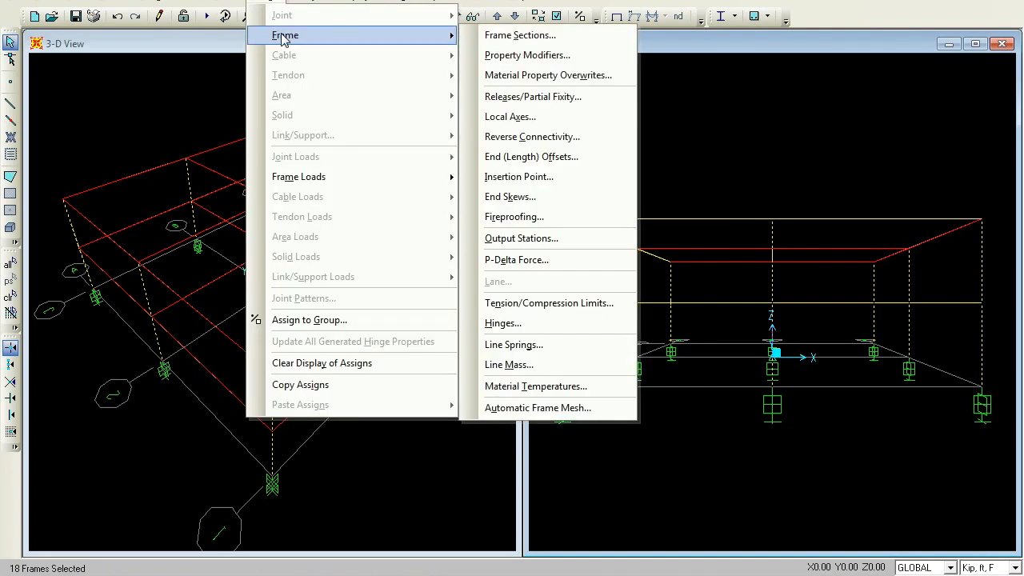
{"action": "left_click", "coordinate": [505, 37]}
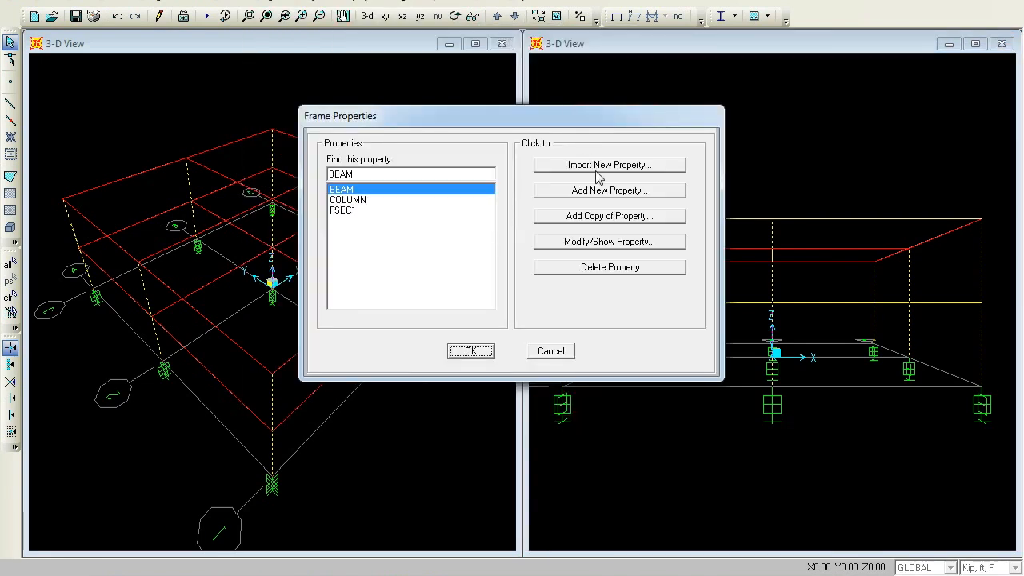
{"action": "left_click", "coordinate": [354, 200]}
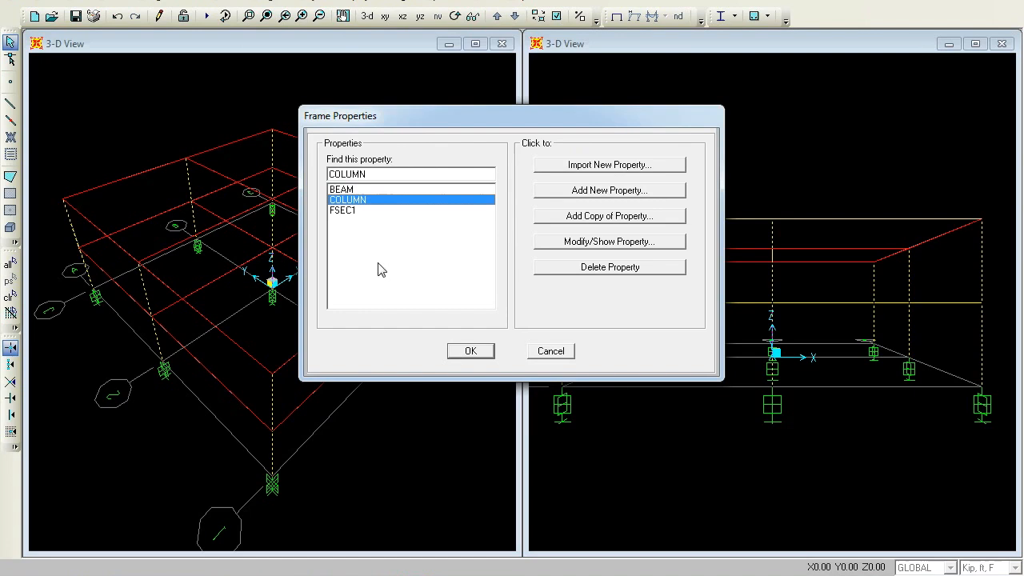
{"action": "left_click", "coordinate": [468, 352]}
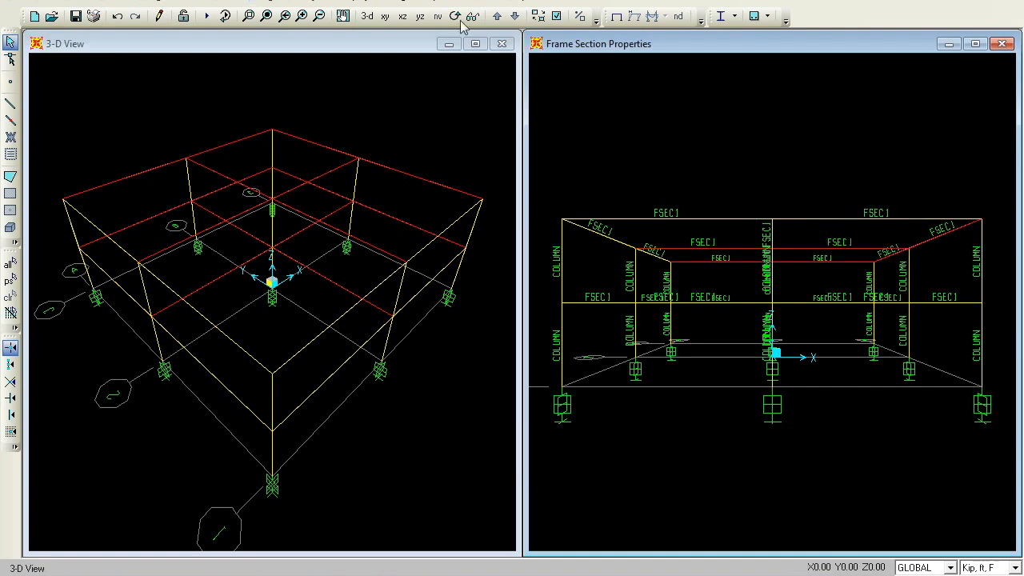
Select all frame lines parallel to the global X and Y axes
{"action": "left_click", "coordinate": [266, 2]}
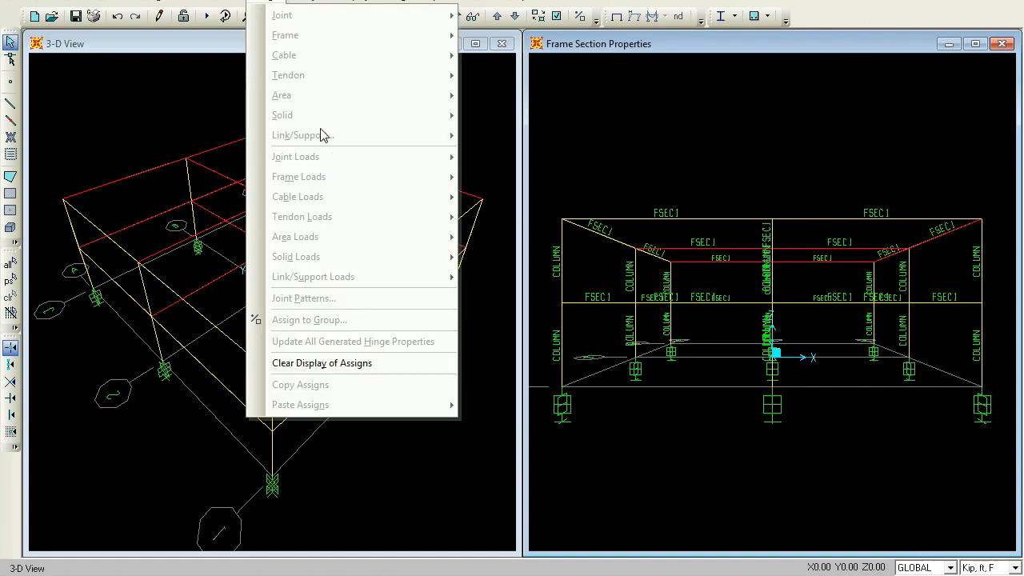
{"action": "left_click", "coordinate": [637, 44]}
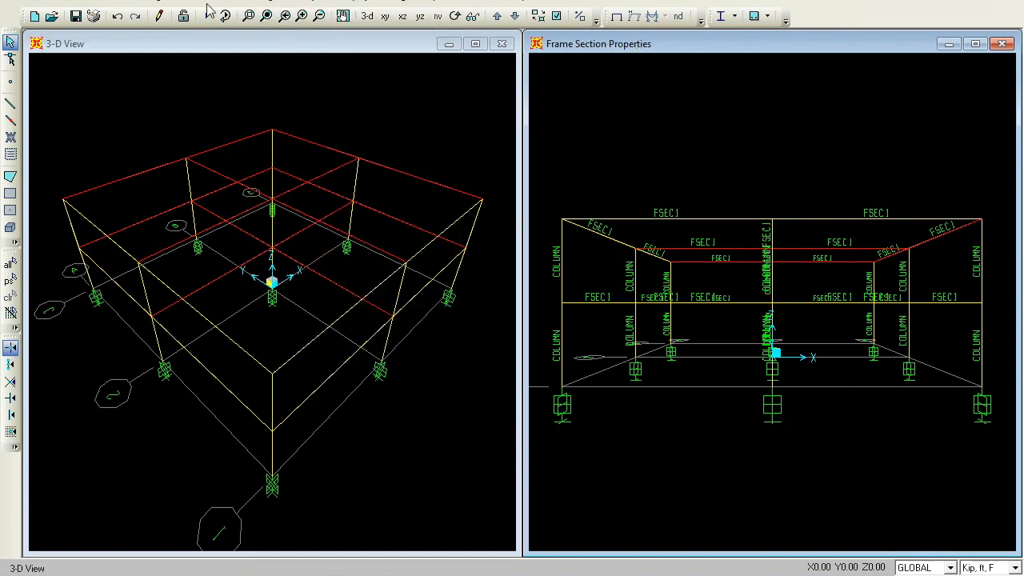
{"action": "left_click", "coordinate": [220, 4]}
{"action": "mouse_move", "coordinate": [258, 26]}
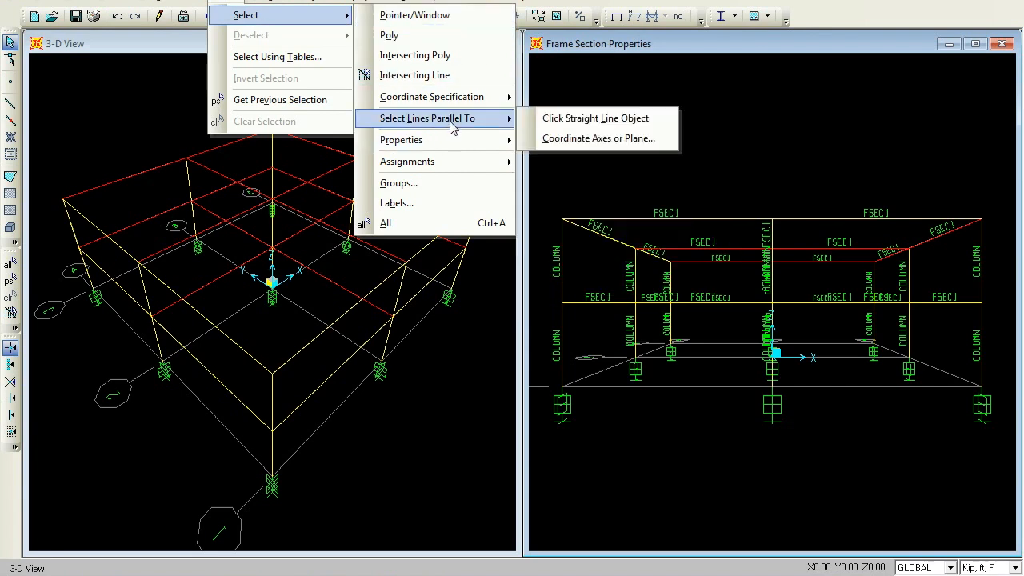
{"action": "left_click", "coordinate": [598, 139]}
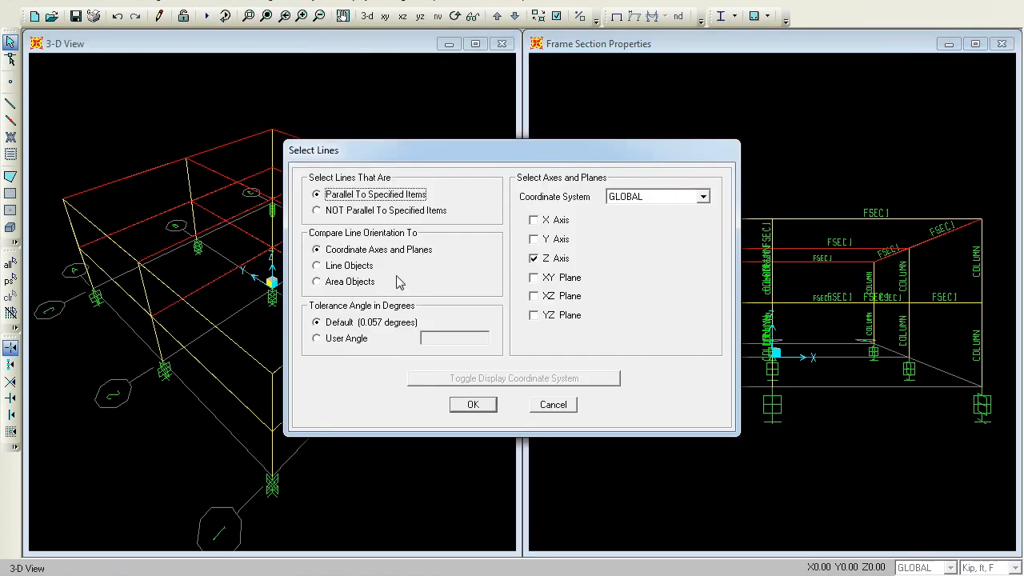
{"action": "left_click", "coordinate": [533, 259]}
{"action": "left_click", "coordinate": [534, 221]}
{"action": "left_click", "coordinate": [534, 240]}
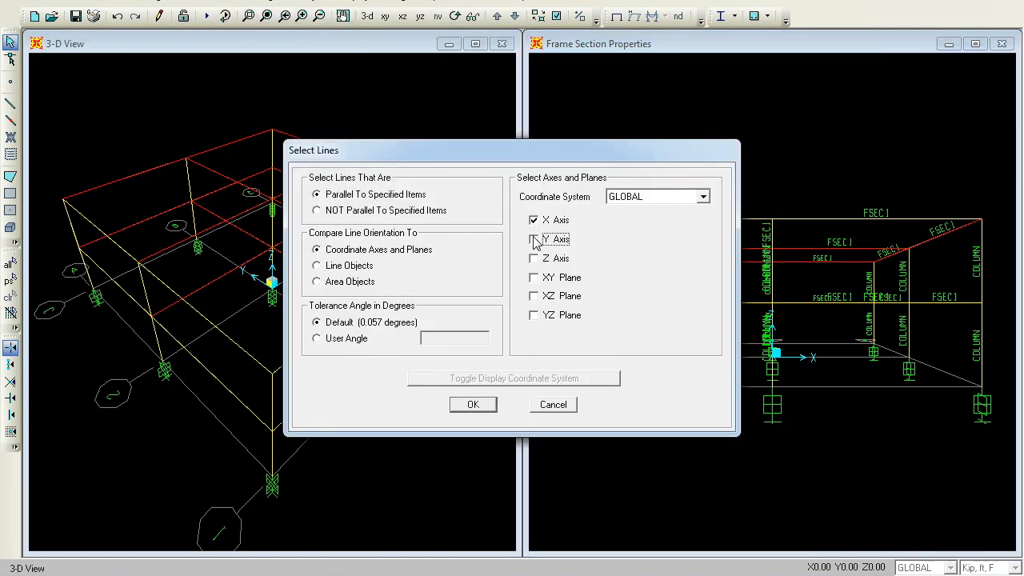
{"action": "left_click", "coordinate": [473, 404]}
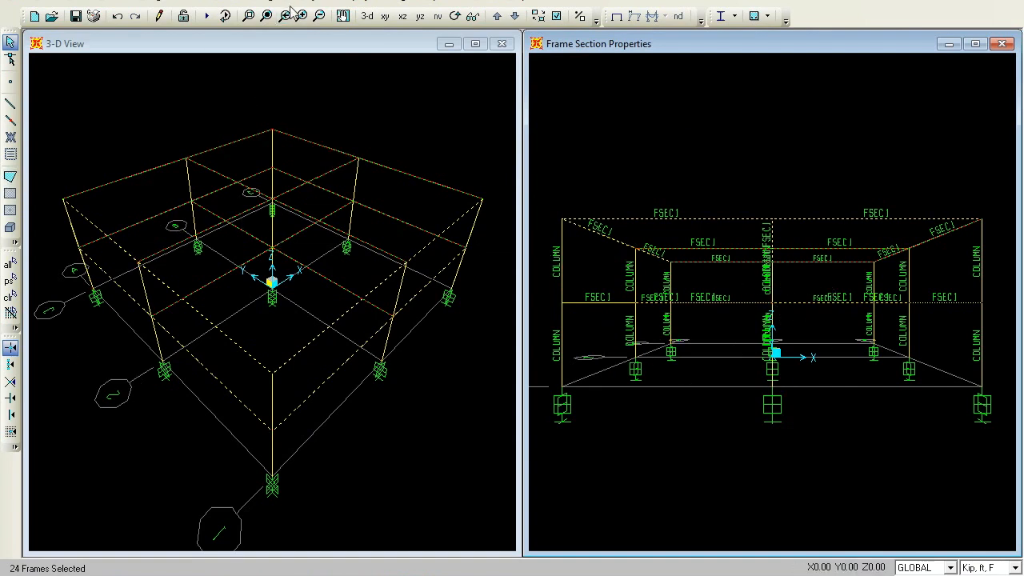
Assign the BEAM frame section to the selected horizontal frames
{"action": "left_click", "coordinate": [259, 4]}
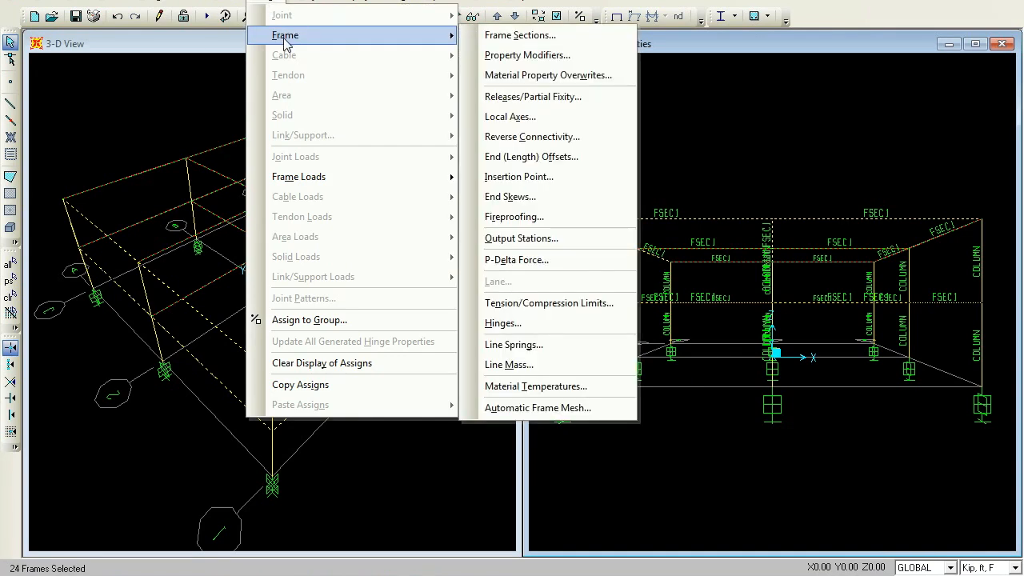
{"action": "left_click", "coordinate": [523, 35]}
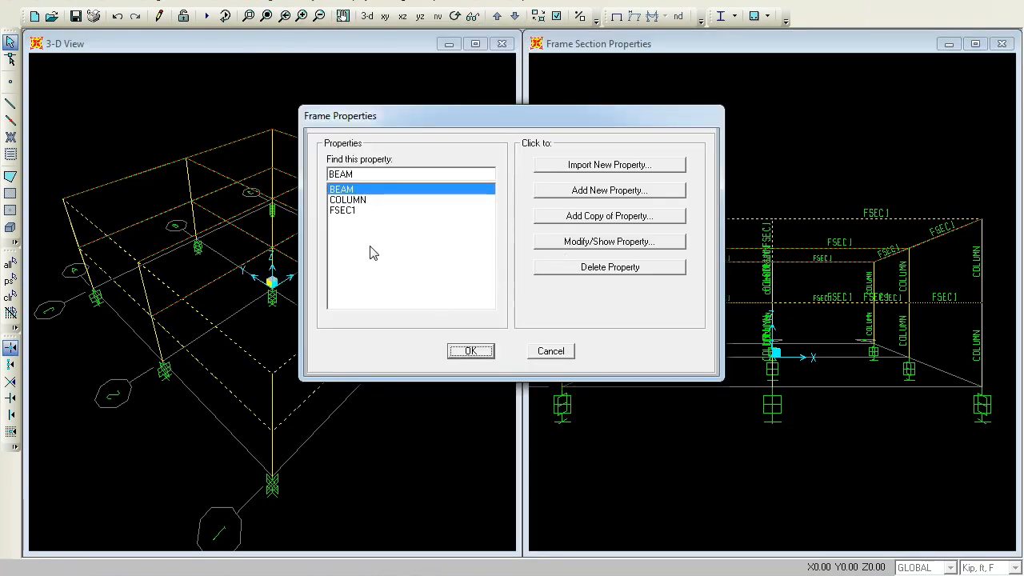
{"action": "left_click", "coordinate": [470, 351]}
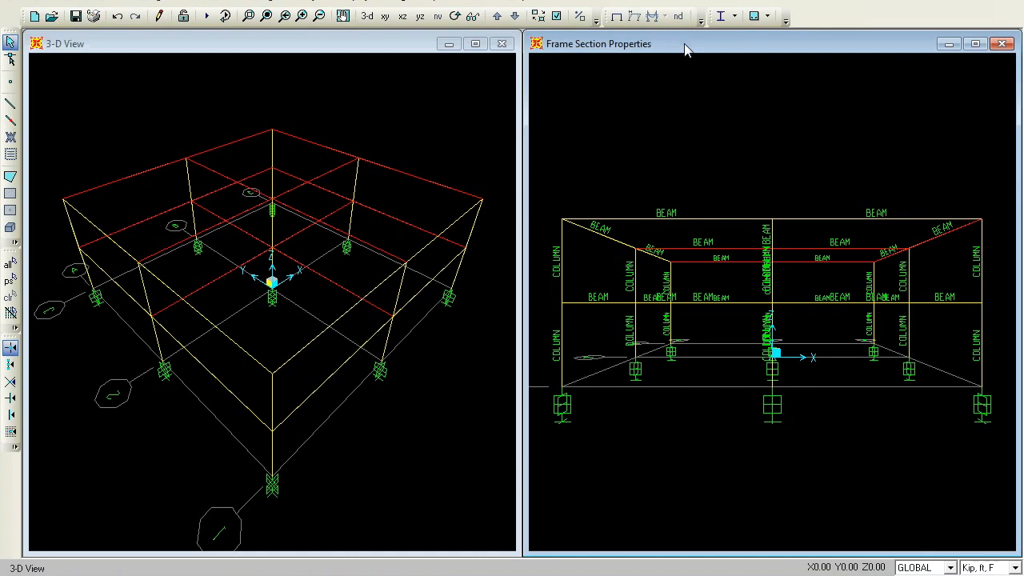
Select the four slab areas on the Z=24 plan level and assign them the ROOF area section
{"action": "left_click", "coordinate": [387, 22]}
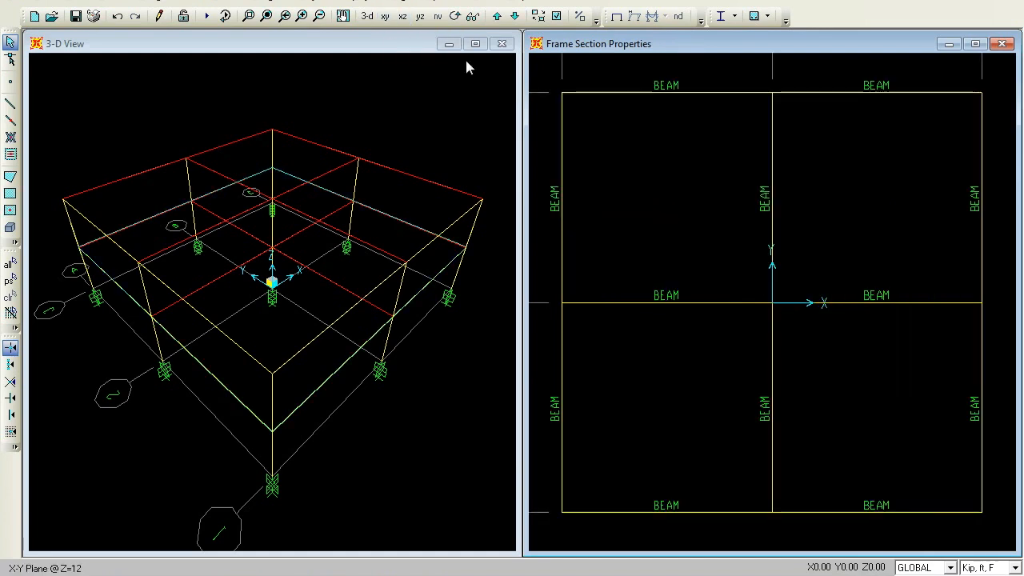
{"action": "left_click", "coordinate": [615, 16]}
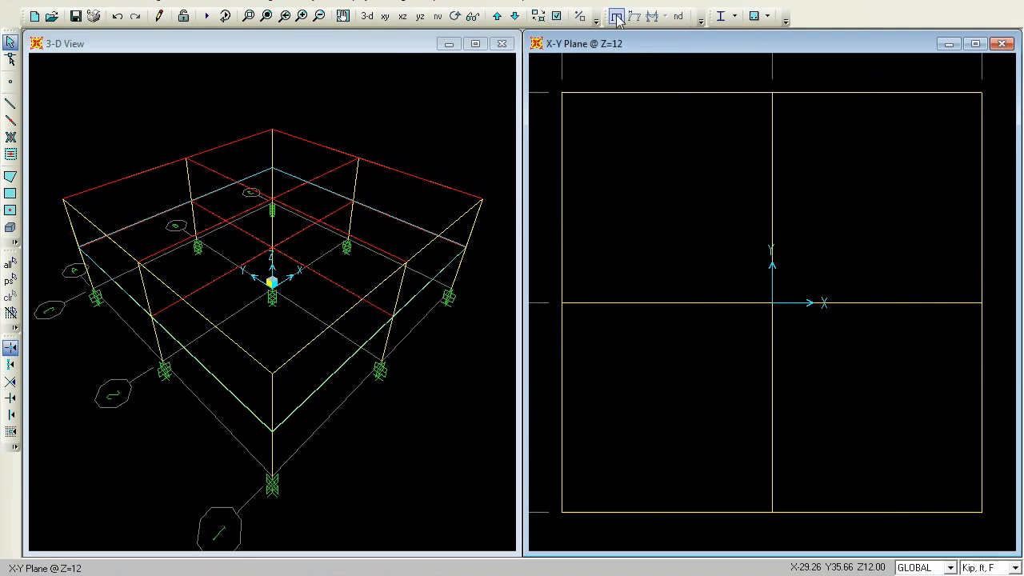
{"action": "left_click", "coordinate": [498, 17]}
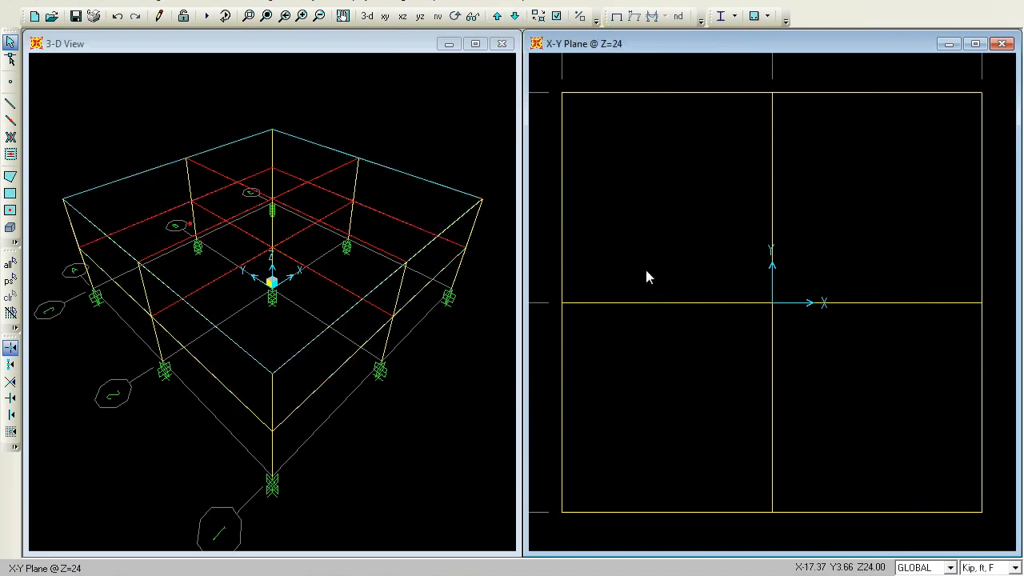
{"action": "left_click", "coordinate": [11, 209]}
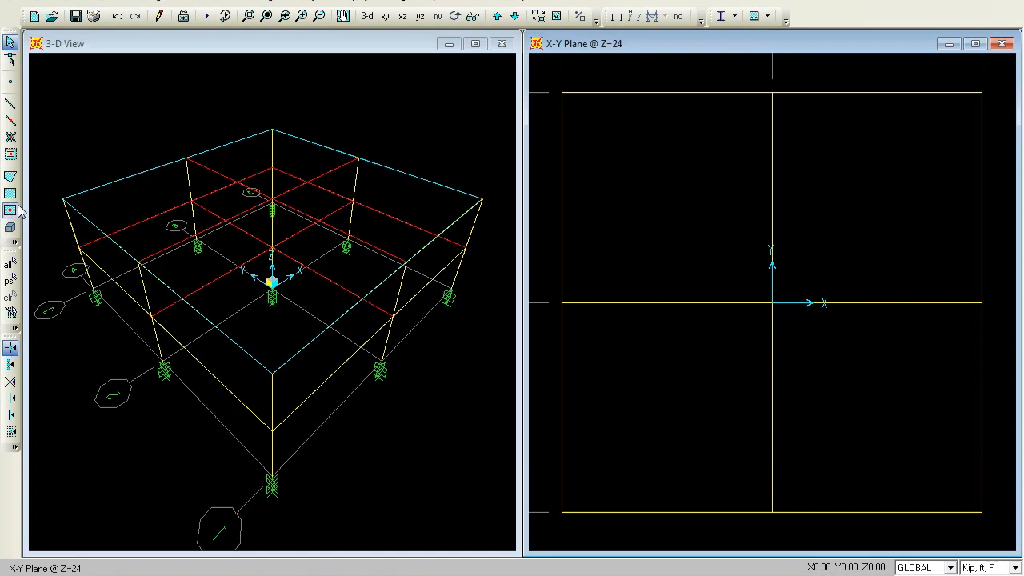
{"action": "left_click", "coordinate": [667, 201]}
{"action": "left_click", "coordinate": [846, 184]}
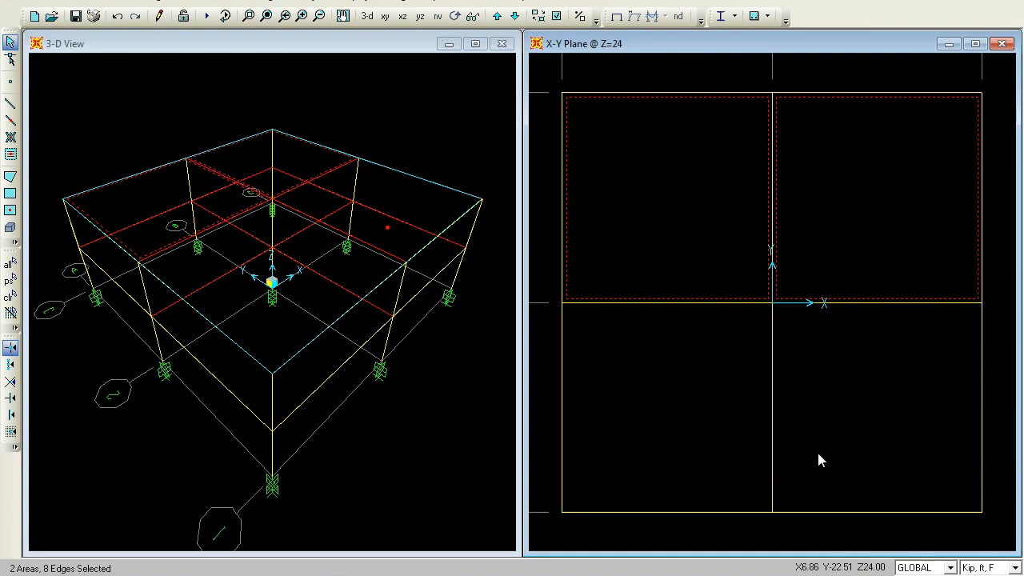
{"action": "left_click", "coordinate": [844, 415]}
{"action": "left_click", "coordinate": [672, 437]}
{"action": "left_click", "coordinate": [264, 6]}
{"action": "mouse_move", "coordinate": [276, 94]}
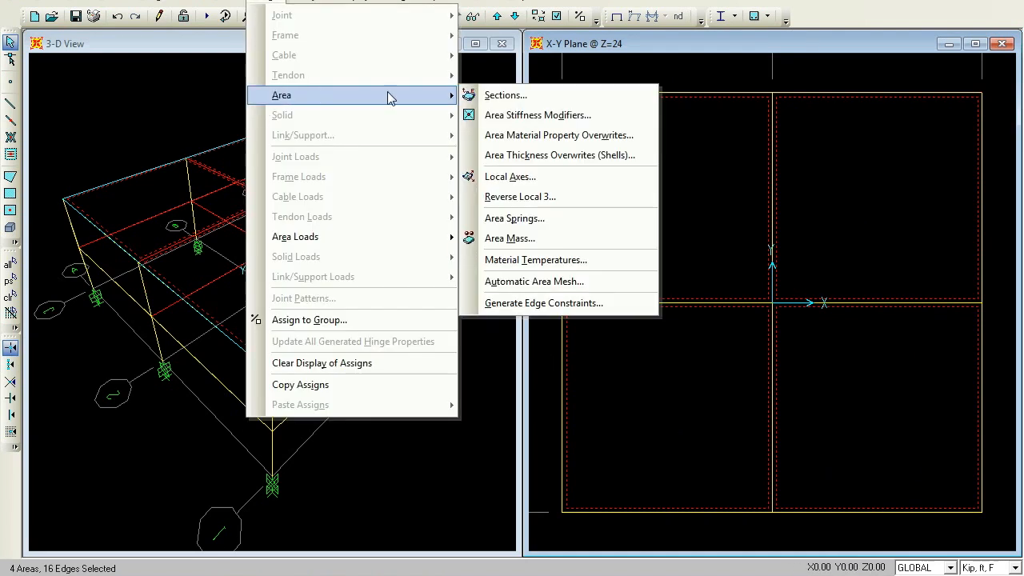
{"action": "left_click", "coordinate": [491, 96]}
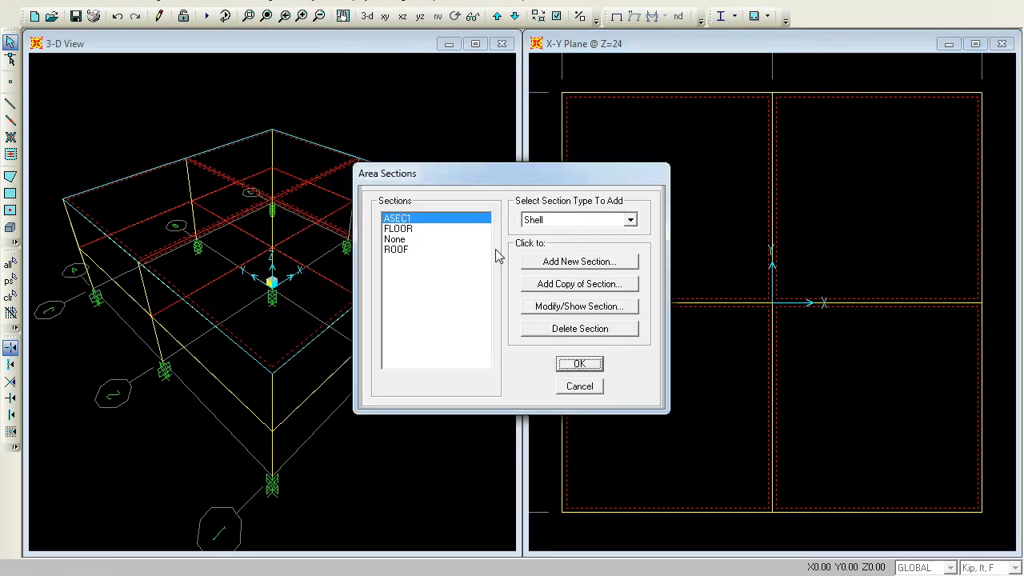
{"action": "left_click", "coordinate": [403, 250]}
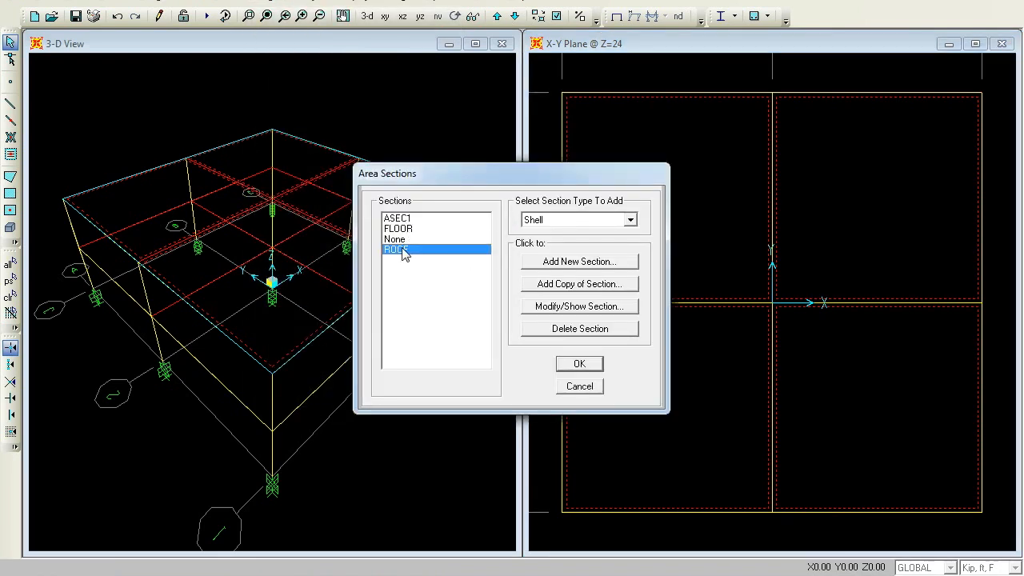
{"action": "left_click", "coordinate": [581, 364]}
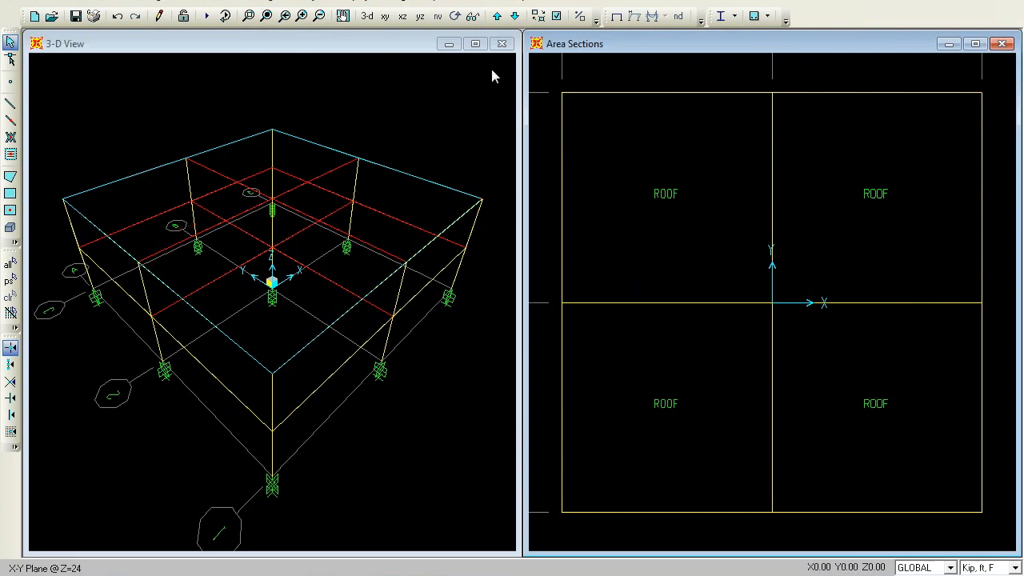
Select the four slab areas on the Z=12 plan level and assign them the FLOOR area section
{"action": "left_click", "coordinate": [514, 16]}
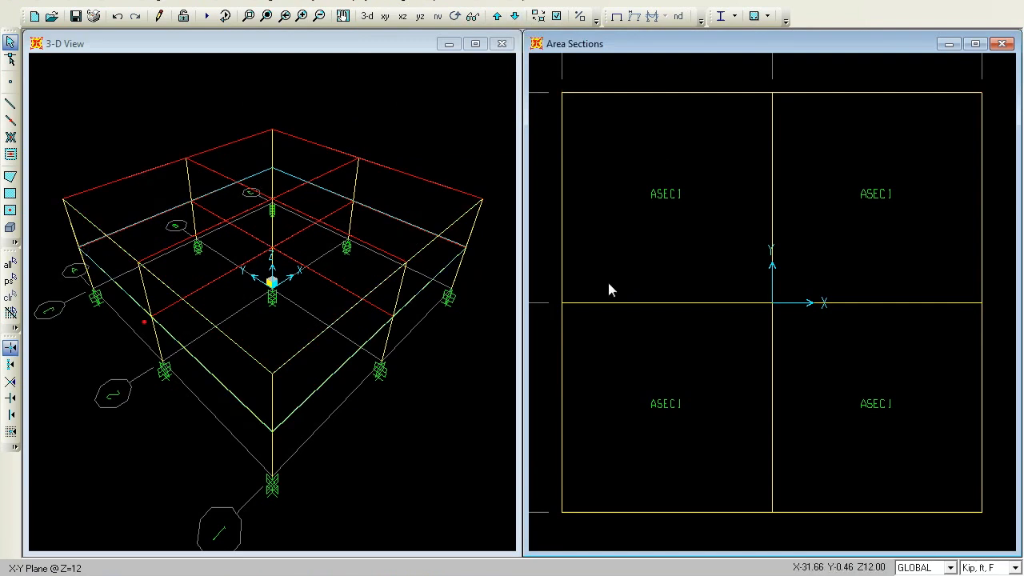
{"action": "left_click", "coordinate": [646, 199]}
{"action": "left_click", "coordinate": [851, 202]}
{"action": "left_click", "coordinate": [904, 419]}
{"action": "left_click", "coordinate": [649, 415]}
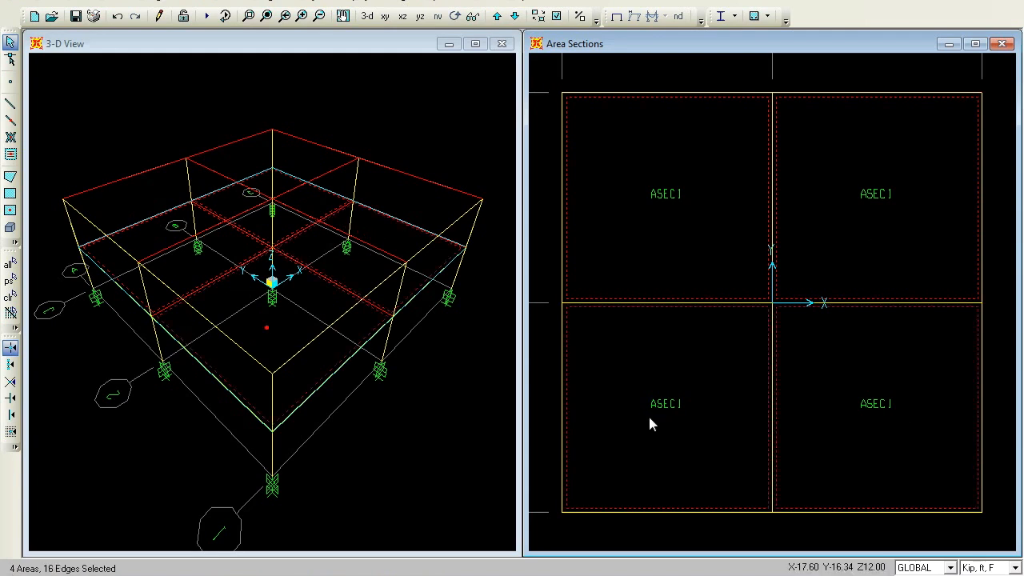
{"action": "left_click", "coordinate": [265, 3]}
{"action": "mouse_move", "coordinate": [294, 94]}
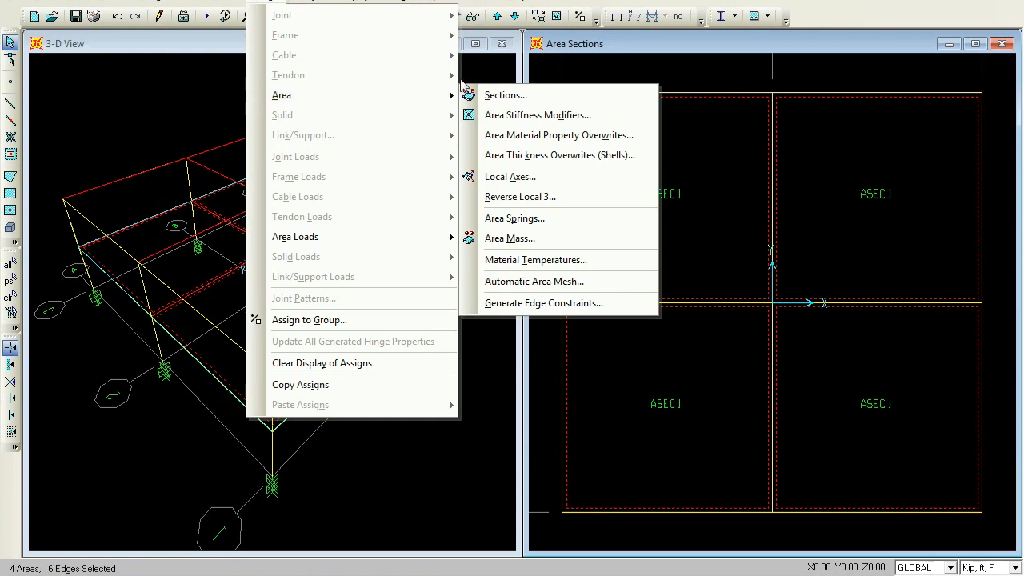
{"action": "left_click", "coordinate": [504, 96]}
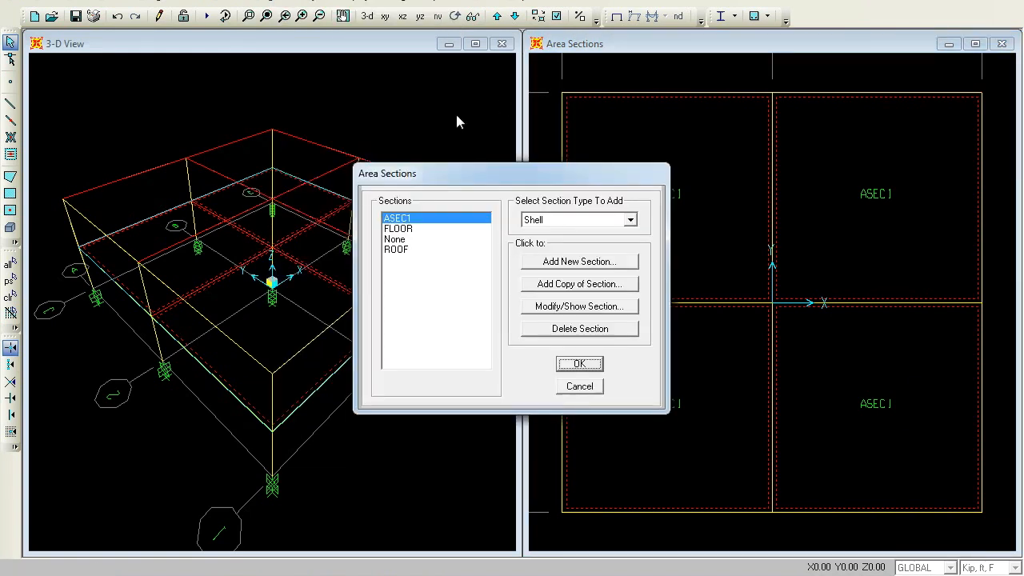
{"action": "left_click", "coordinate": [406, 228]}
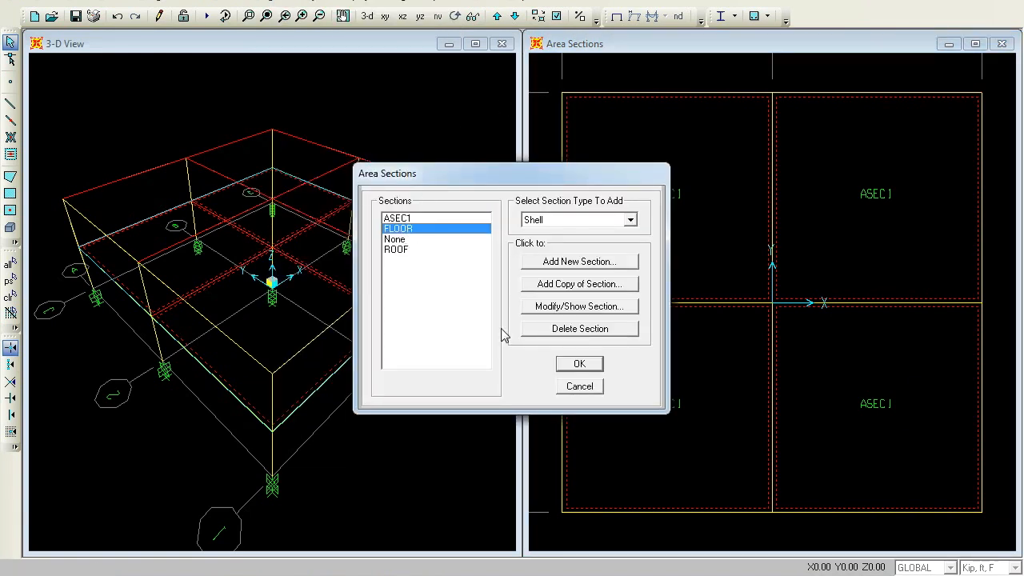
{"action": "left_click", "coordinate": [582, 364]}
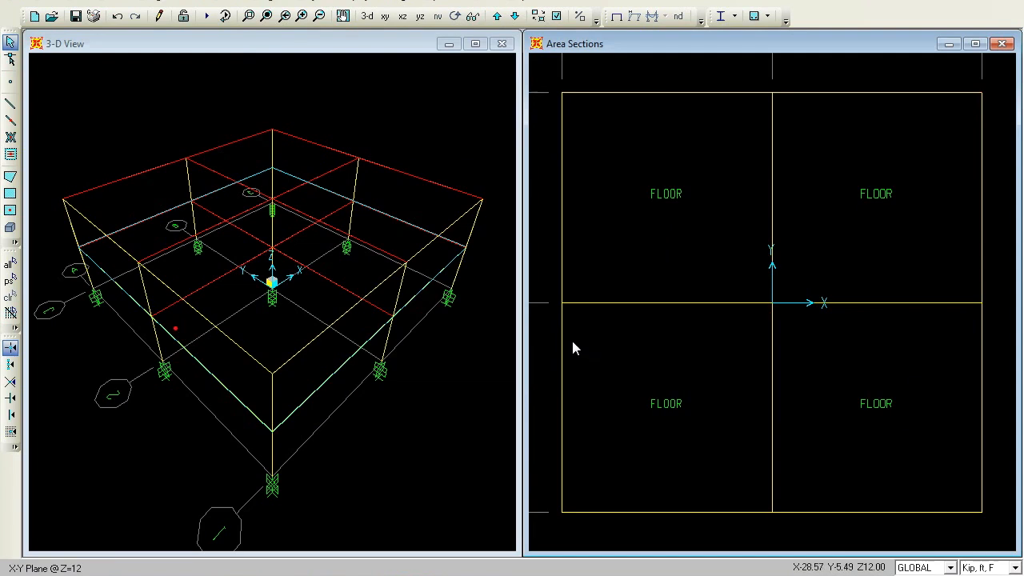
Add a new load pattern named LIVE with type LIVE
{"action": "left_click", "coordinate": [615, 18]}
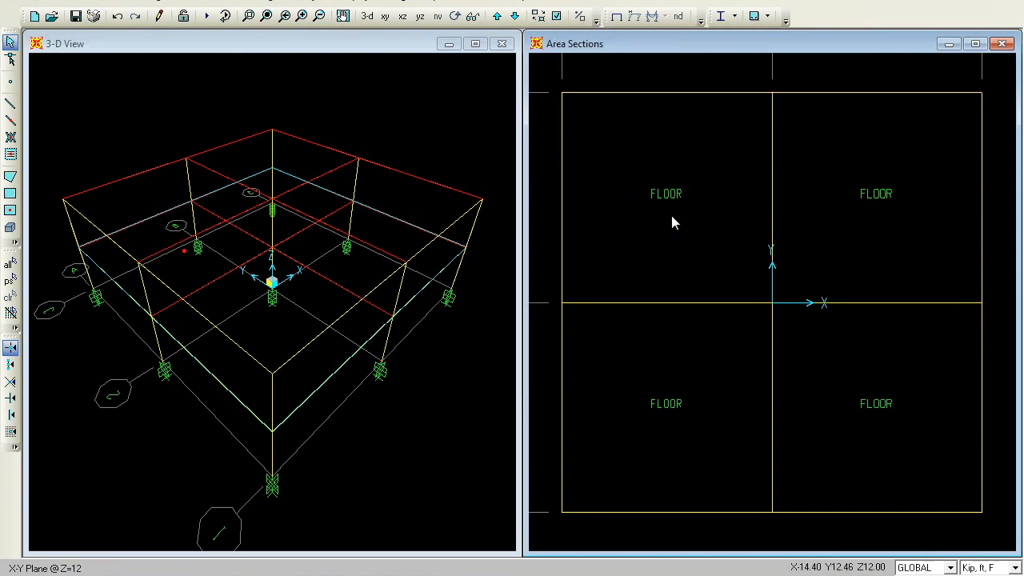
{"action": "left_click", "coordinate": [615, 18]}
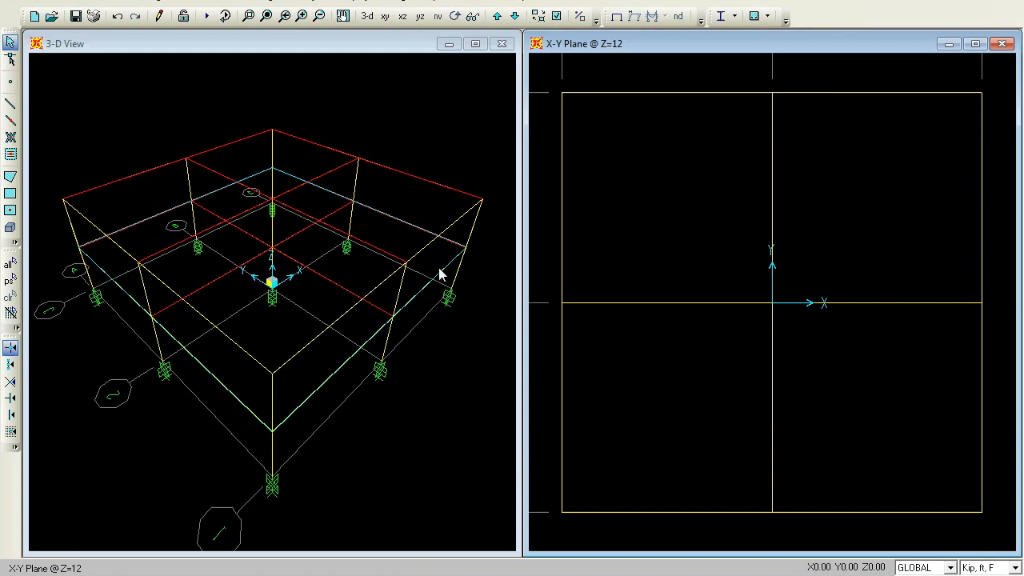
{"action": "left_click", "coordinate": [104, 3]}
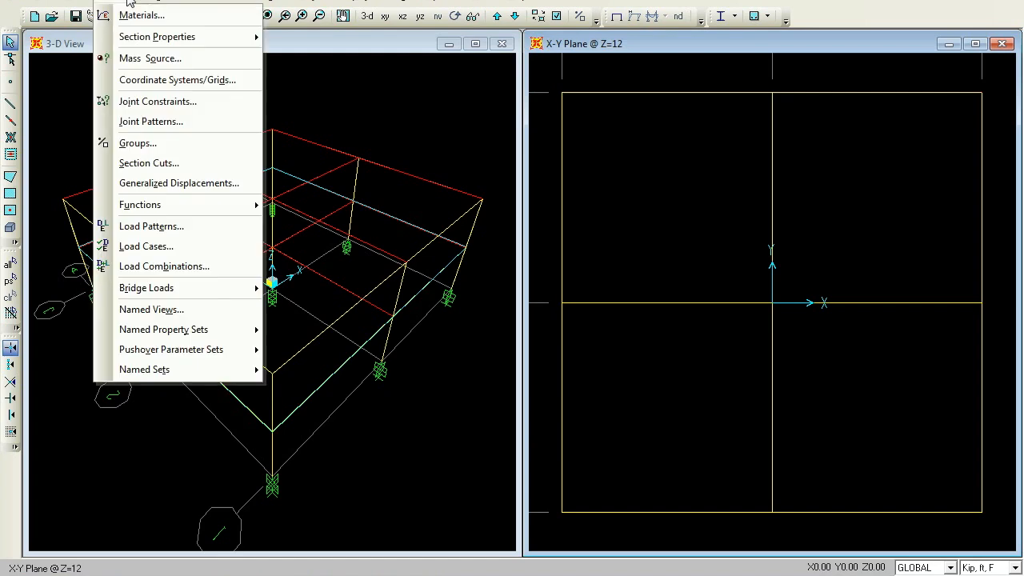
{"action": "left_click", "coordinate": [182, 230]}
{"action": "double_click", "coordinate": [295, 247]}
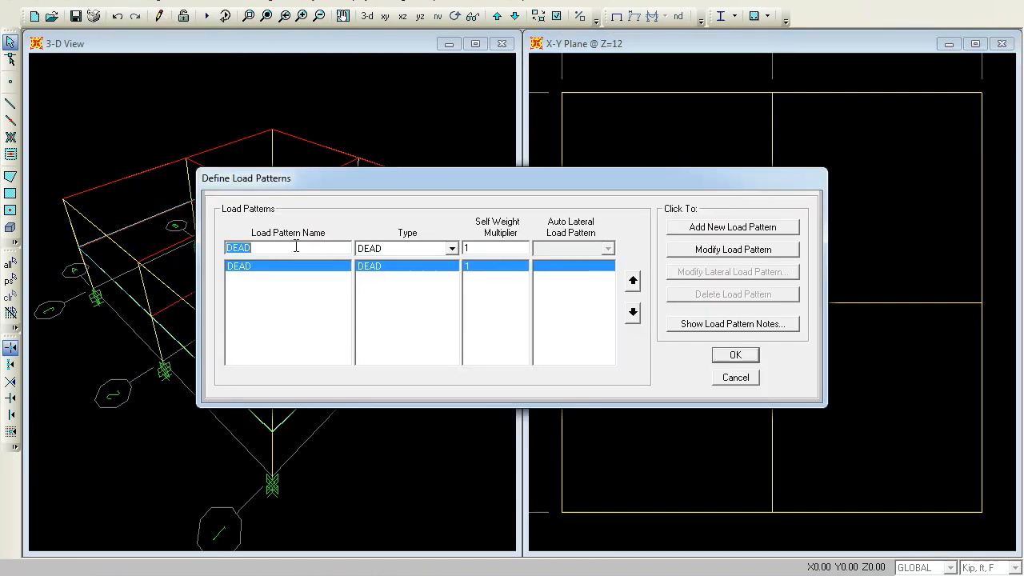
{"action": "type", "text": "LIVE"}
{"action": "left_click", "coordinate": [451, 249]}
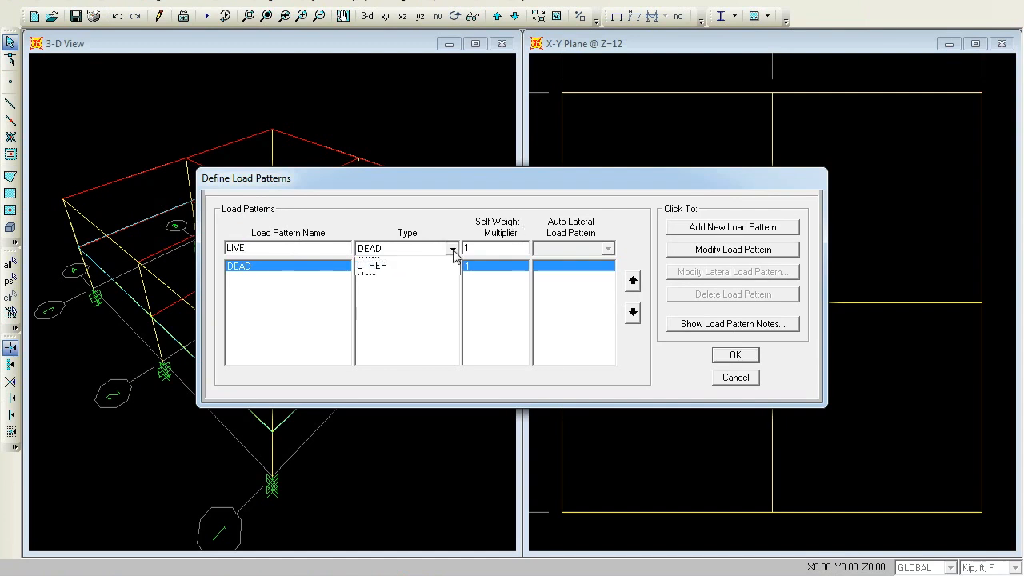
{"action": "left_click", "coordinate": [427, 277]}
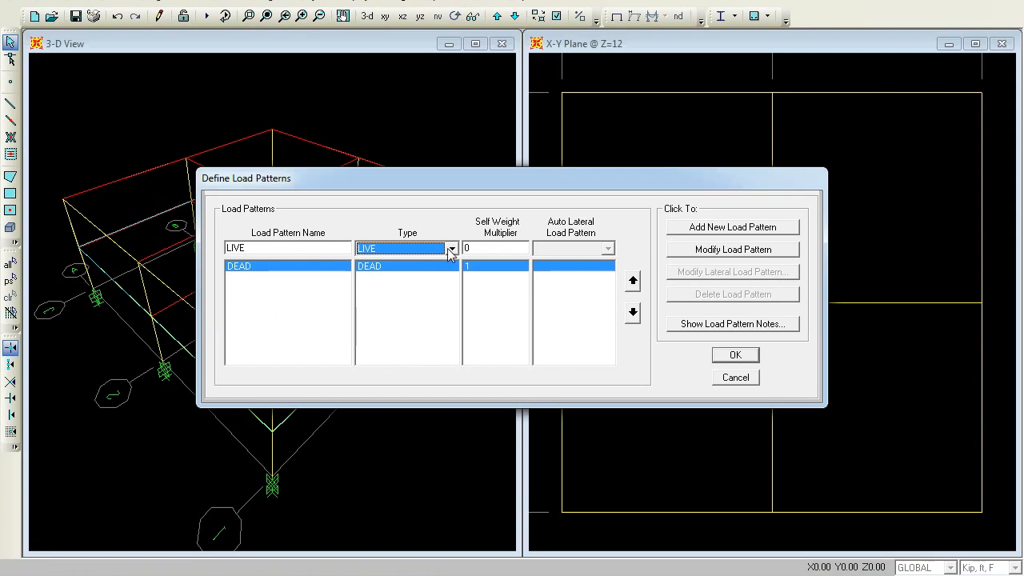
{"action": "left_click", "coordinate": [738, 227]}
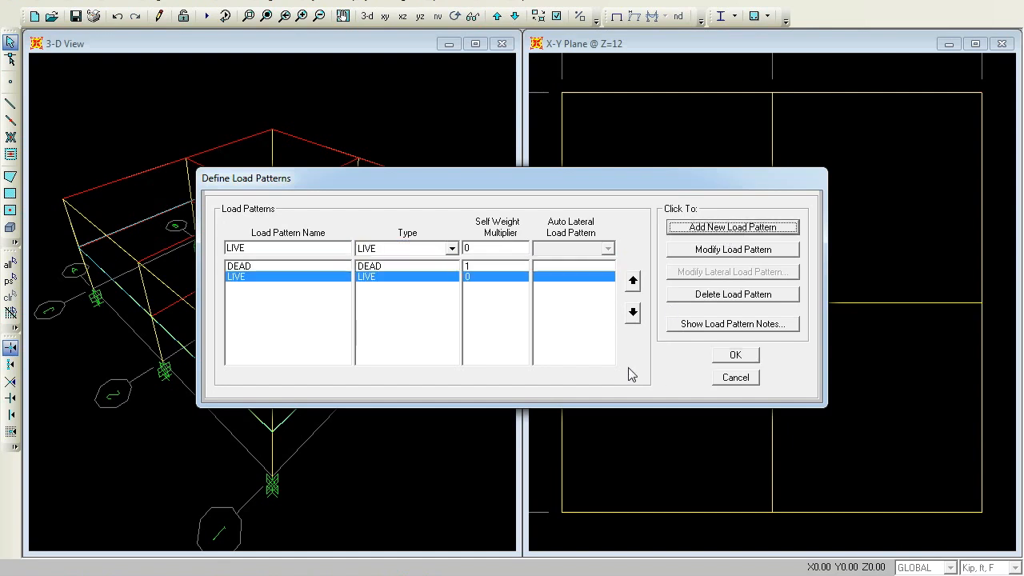
{"action": "left_click", "coordinate": [734, 357]}
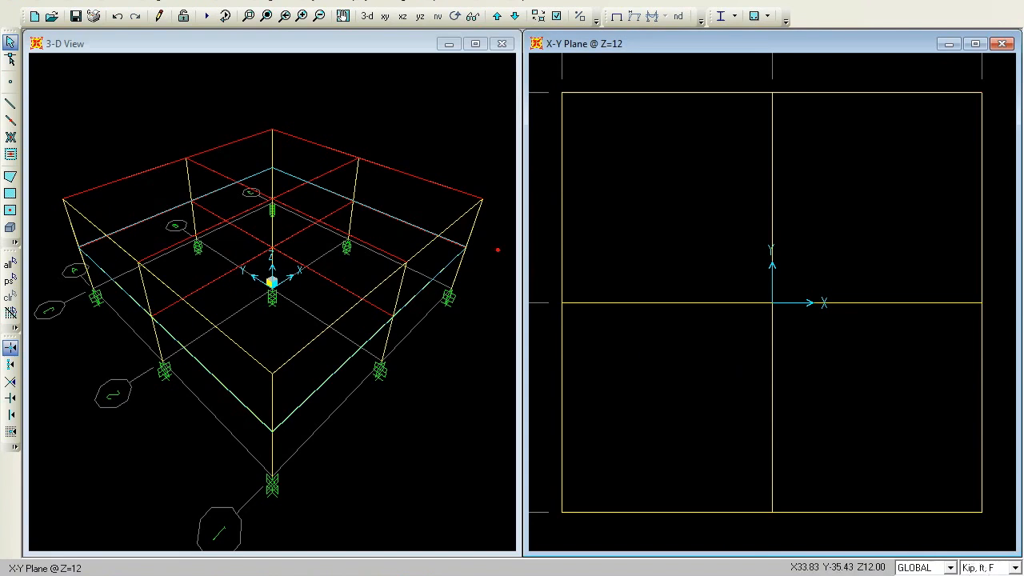
Switch the units to lb, ft, F and show the X-Y plan at Z=0
{"action": "left_click", "coordinate": [1014, 569]}
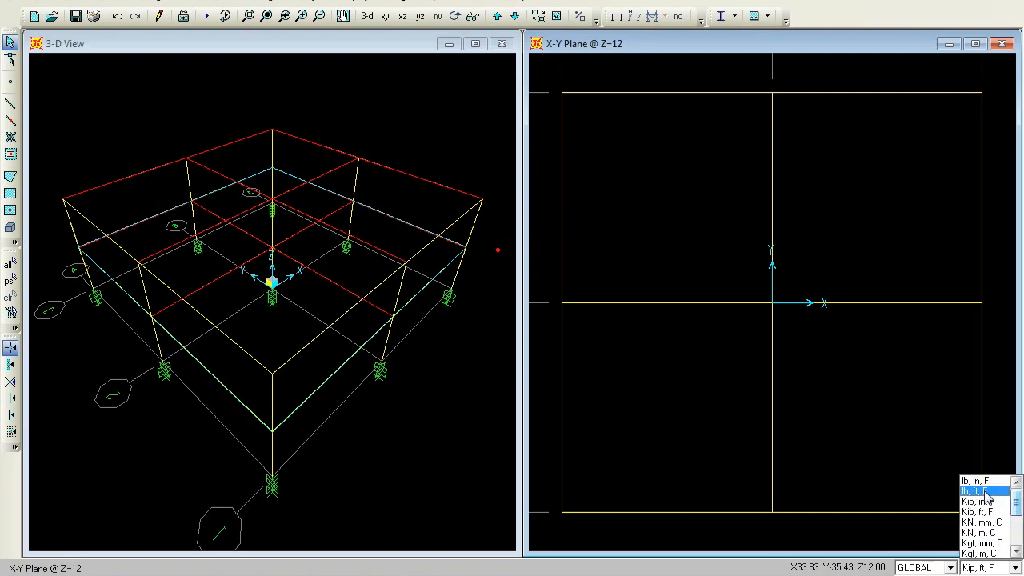
{"action": "left_click", "coordinate": [979, 491]}
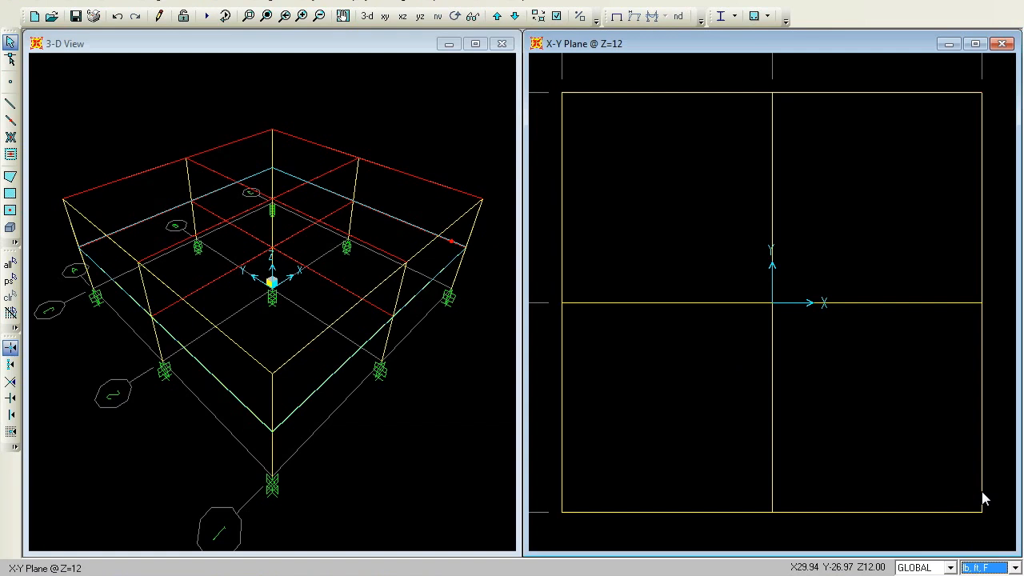
{"action": "left_click", "coordinate": [514, 16]}
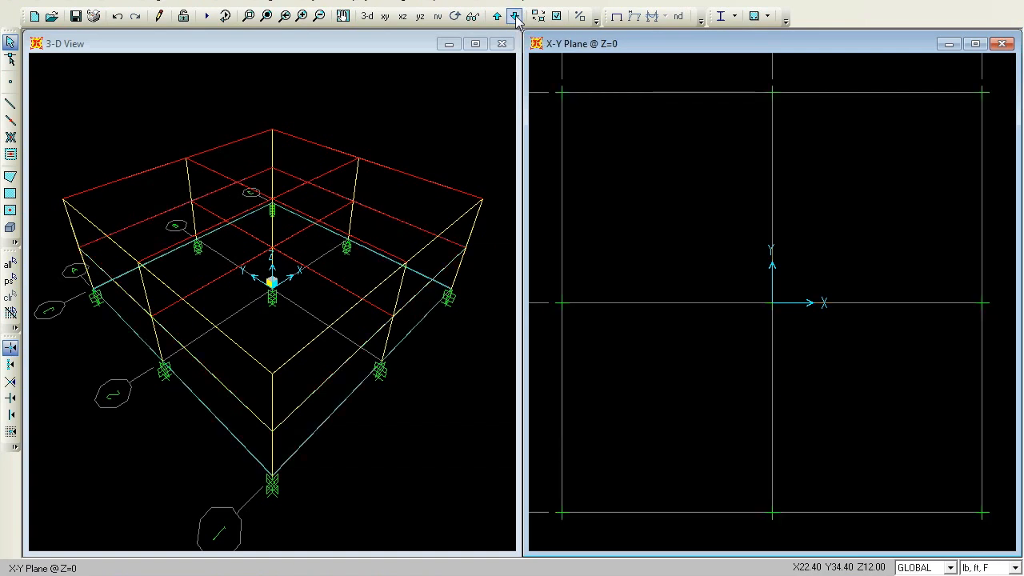
Select the four slab areas on the Z=12 plan and assign them a uniform gravity DEAD load of 150 lb/ft²
{"action": "left_click", "coordinate": [514, 16]}
{"action": "left_click_drag", "start_coordinate": [539, 86], "coordinate": [1000, 534]}
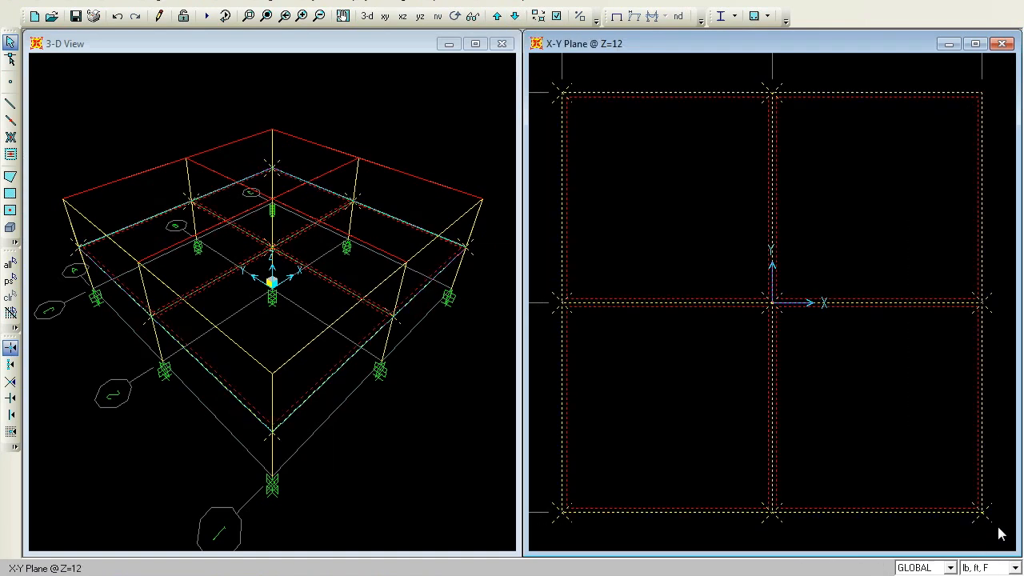
{"action": "left_click", "coordinate": [268, 3]}
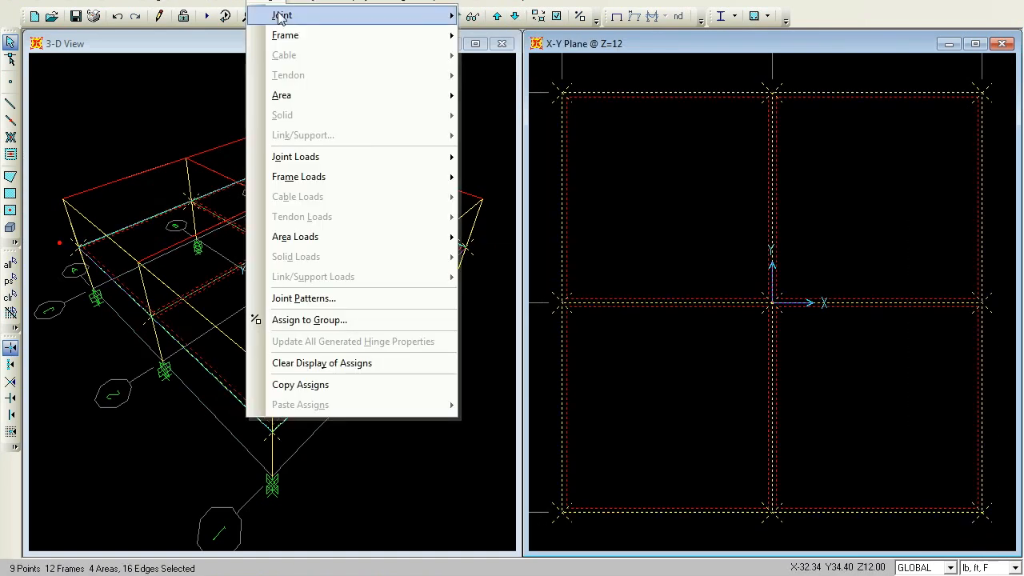
{"action": "mouse_move", "coordinate": [350, 245]}
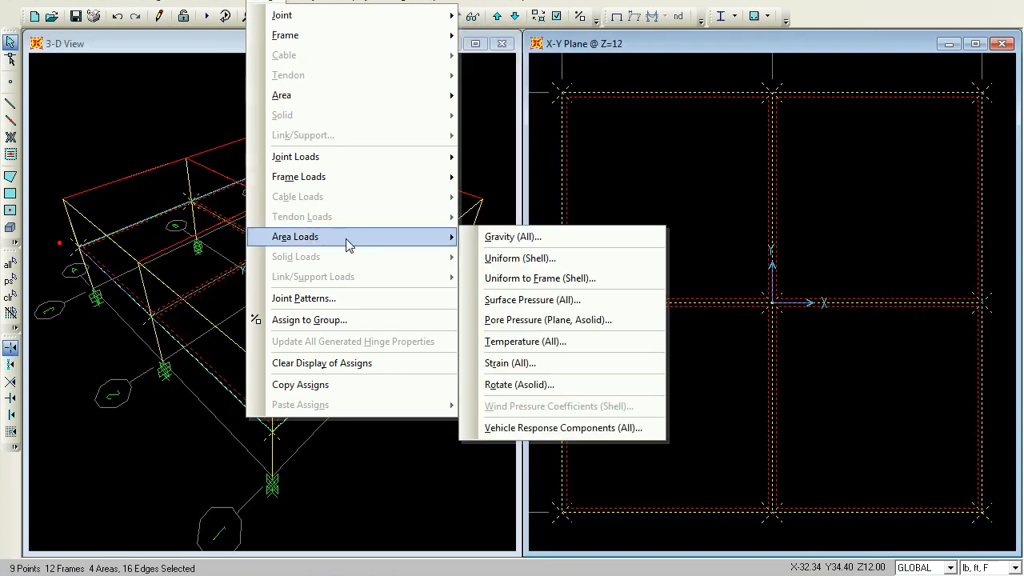
{"action": "left_click", "coordinate": [560, 258]}
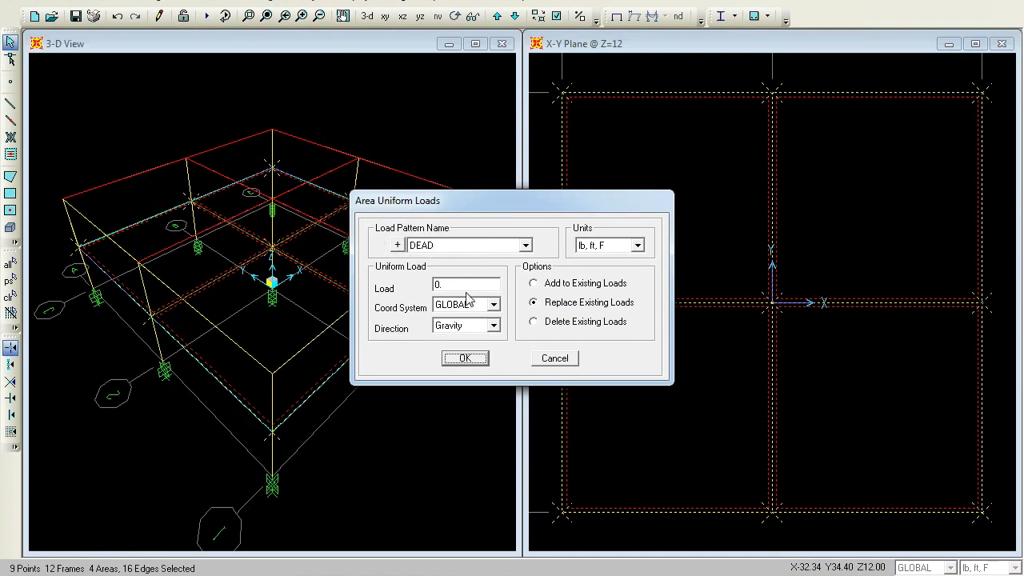
{"action": "left_click", "coordinate": [495, 288]}
{"action": "type", "text": "15"}
{"action": "left_click", "coordinate": [476, 361]}
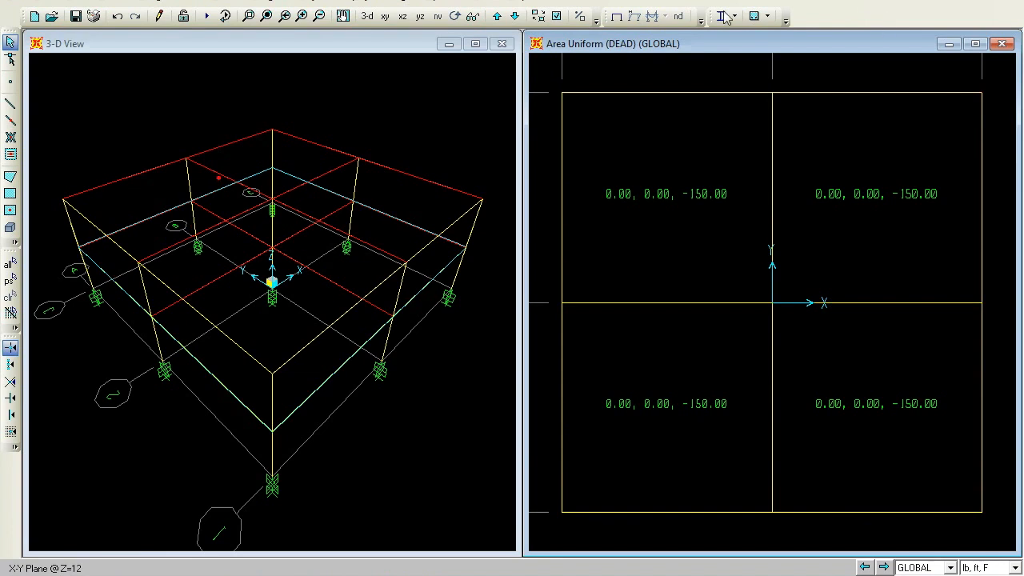
Reselect the Z=12 slab areas and assign them a uniform gravity LIVE load of 100 lb/ft², replacing existing loads
{"action": "left_click", "coordinate": [616, 17]}
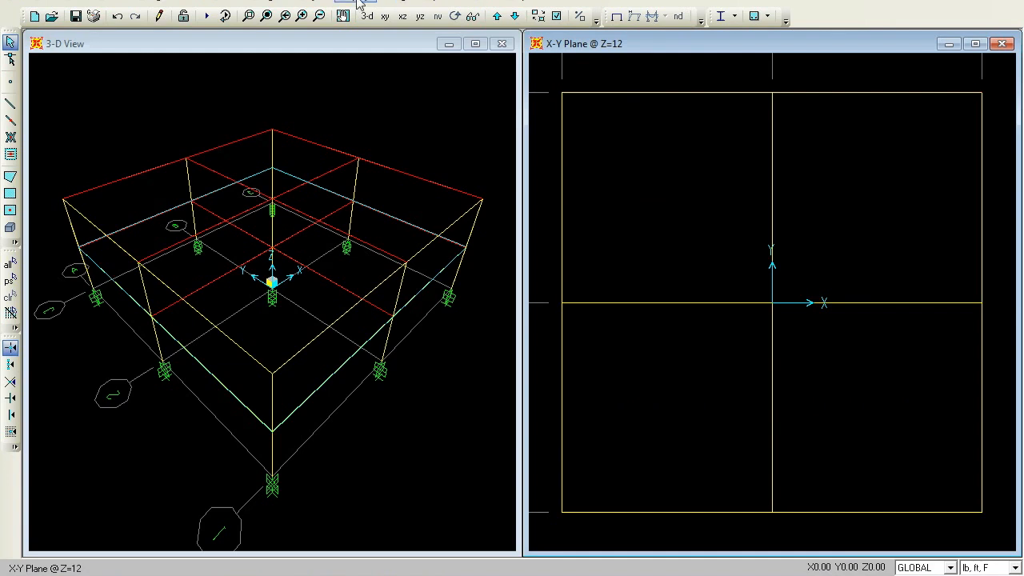
{"action": "left_click", "coordinate": [9, 280]}
{"action": "left_click", "coordinate": [269, 5]}
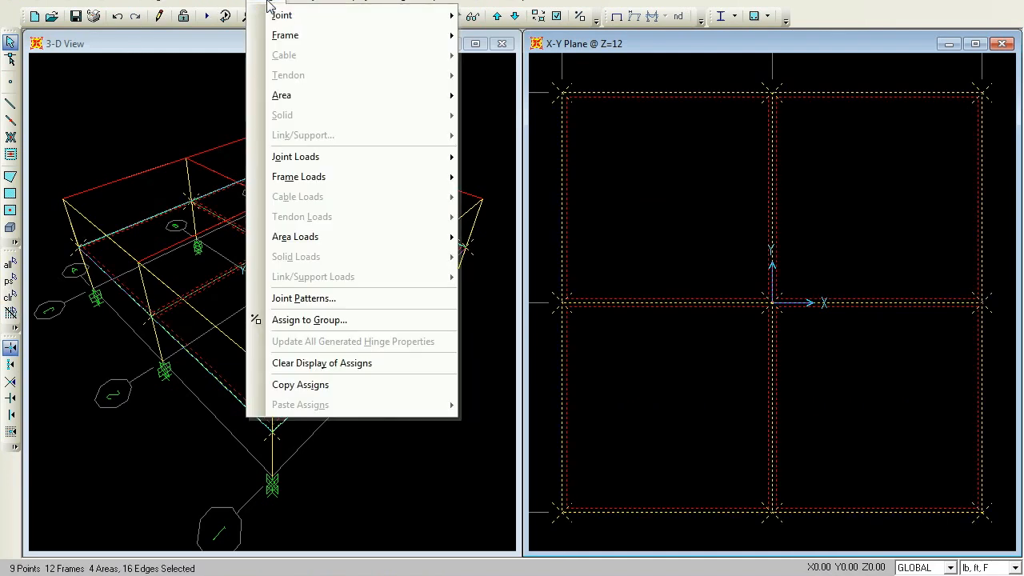
{"action": "mouse_move", "coordinate": [310, 240]}
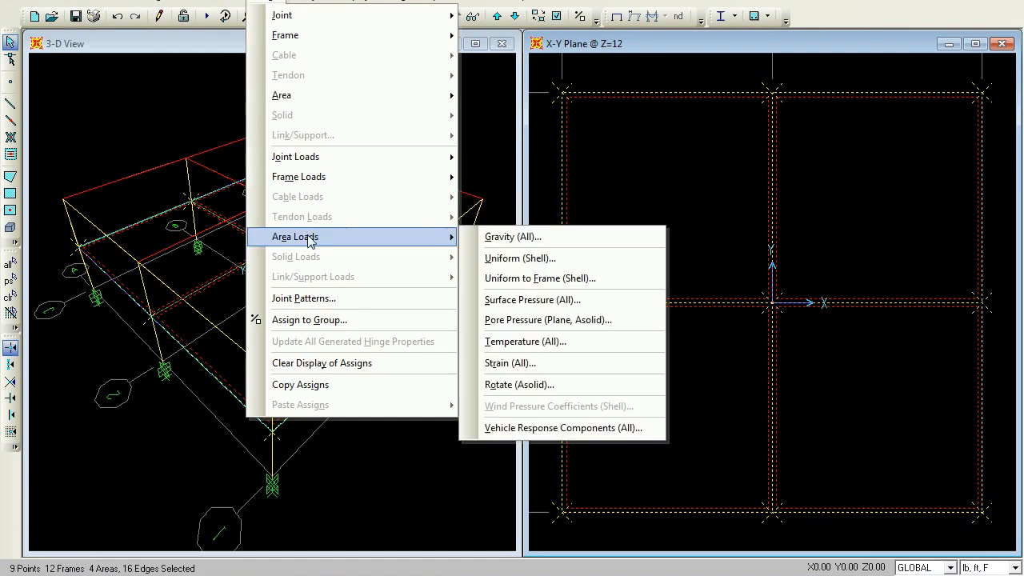
{"action": "left_click", "coordinate": [516, 258]}
{"action": "left_click", "coordinate": [525, 245]}
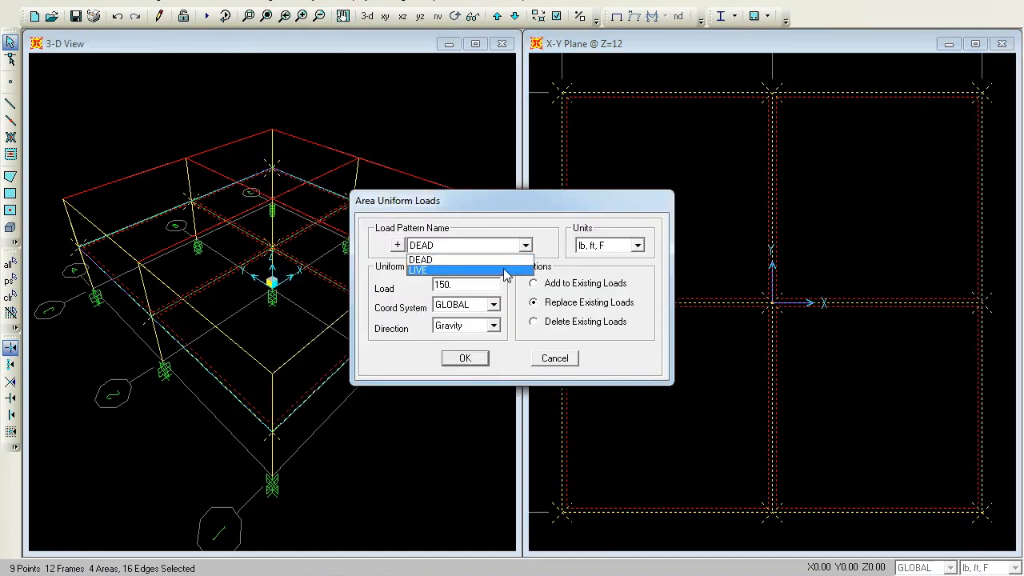
{"action": "left_click", "coordinate": [504, 271]}
{"action": "double_click", "coordinate": [485, 284]}
{"action": "type", "text": "1"}
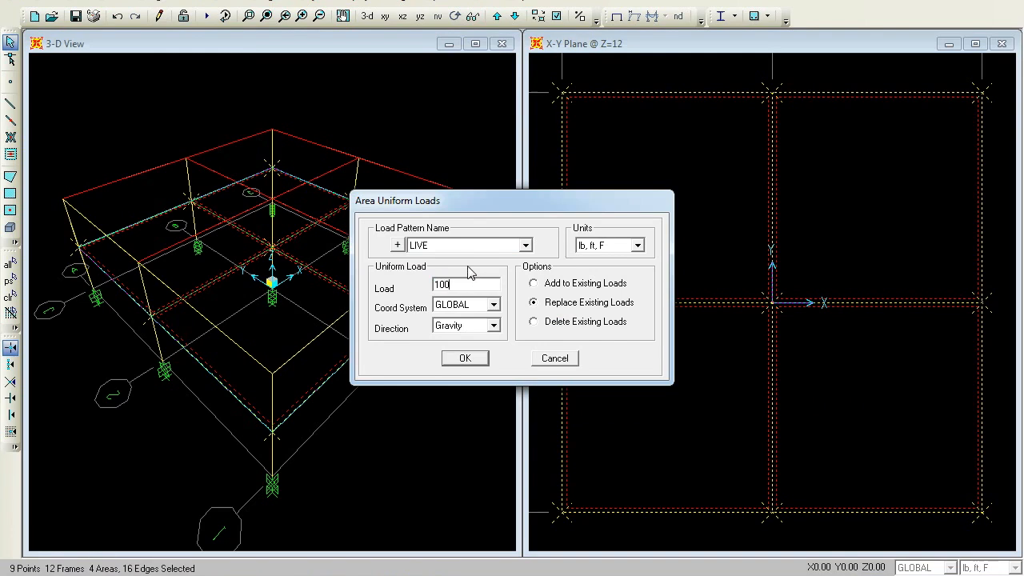
{"action": "left_click", "coordinate": [466, 358]}
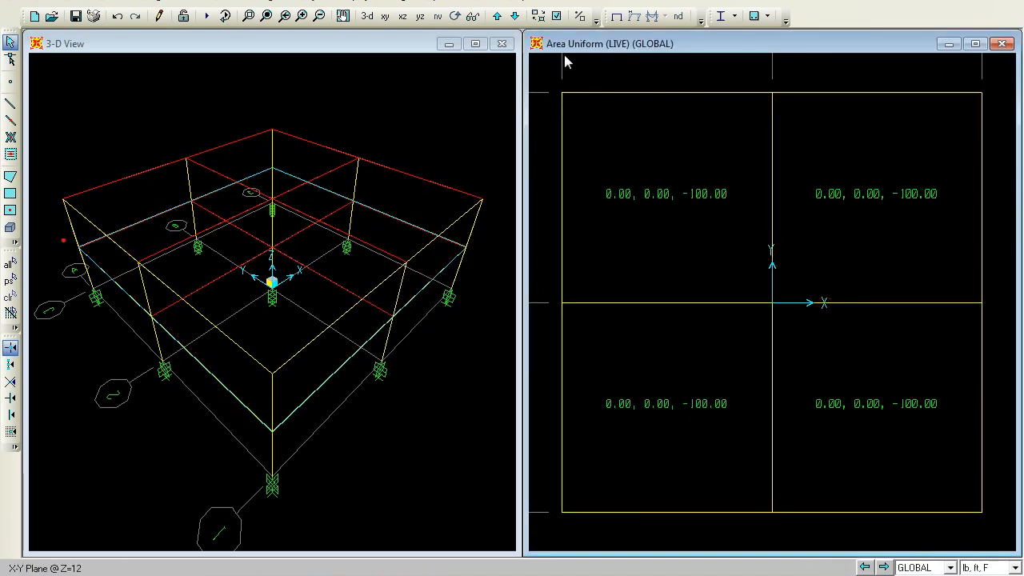
Move to the Z=24 plan, select its four roof slab areas and assign a uniform gravity DEAD load of 75 lb/ft²
{"action": "left_click", "coordinate": [616, 17]}
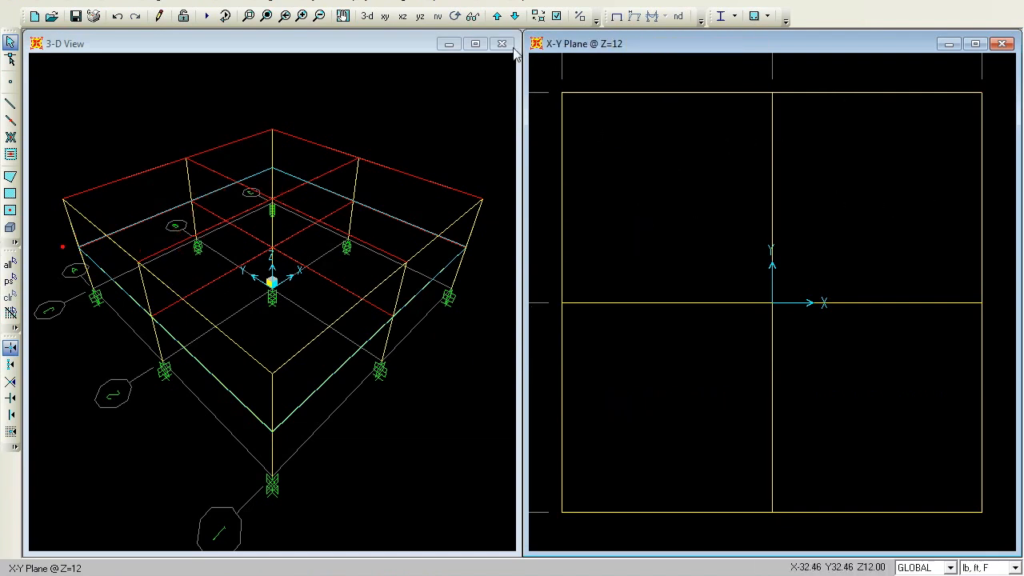
{"action": "left_click", "coordinate": [496, 16]}
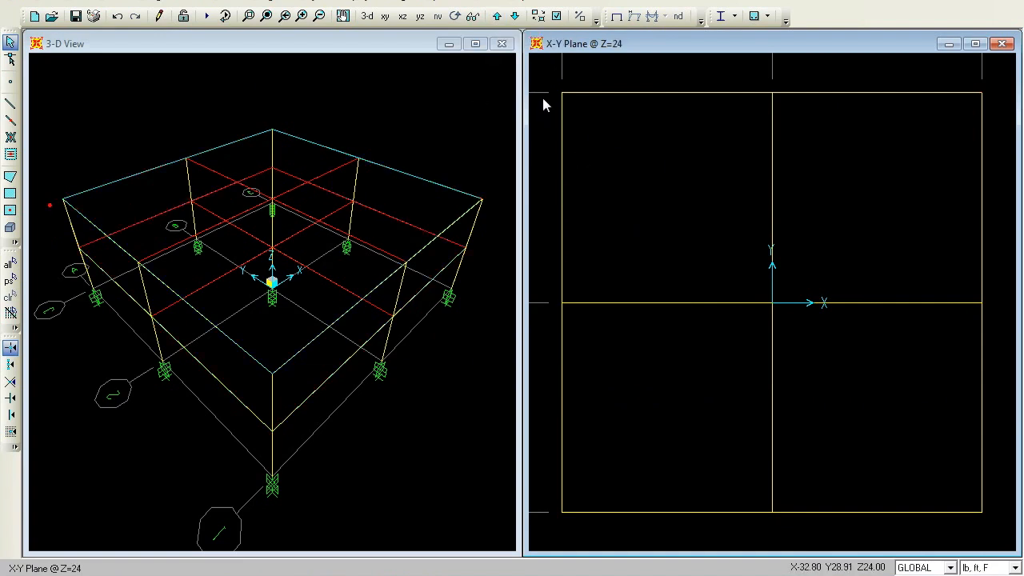
{"action": "left_click_drag", "start_coordinate": [973, 511], "coordinate": [1001, 524]}
{"action": "left_click", "coordinate": [10, 263]}
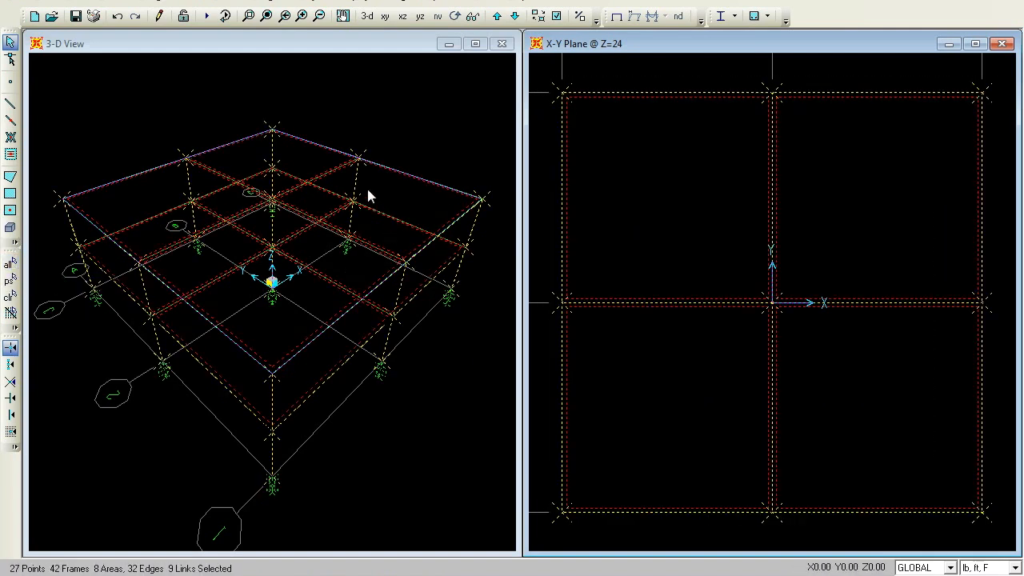
{"action": "left_click", "coordinate": [10, 296]}
{"action": "left_click_drag", "start_coordinate": [539, 79], "coordinate": [1003, 532]}
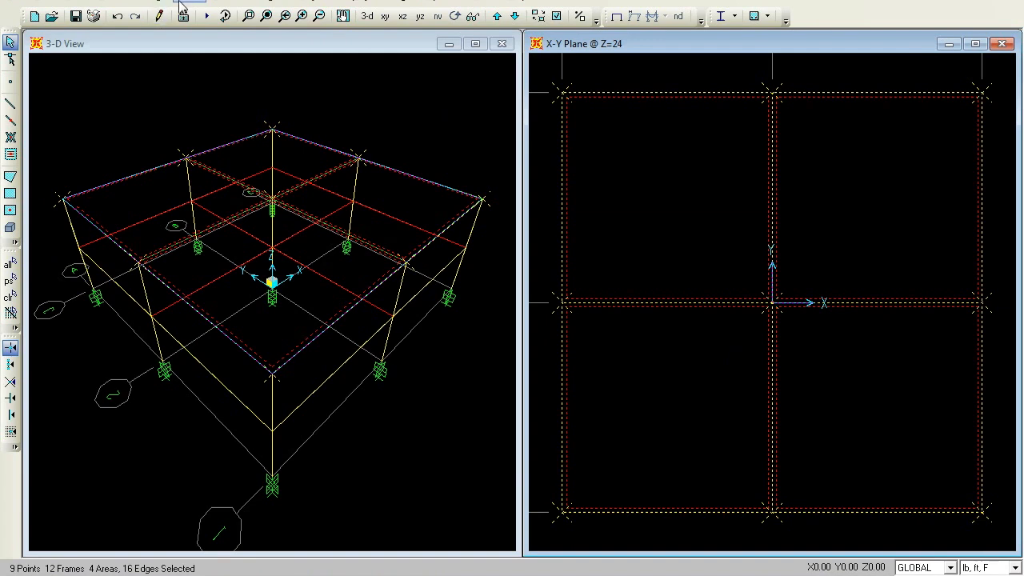
{"action": "left_click", "coordinate": [266, 3]}
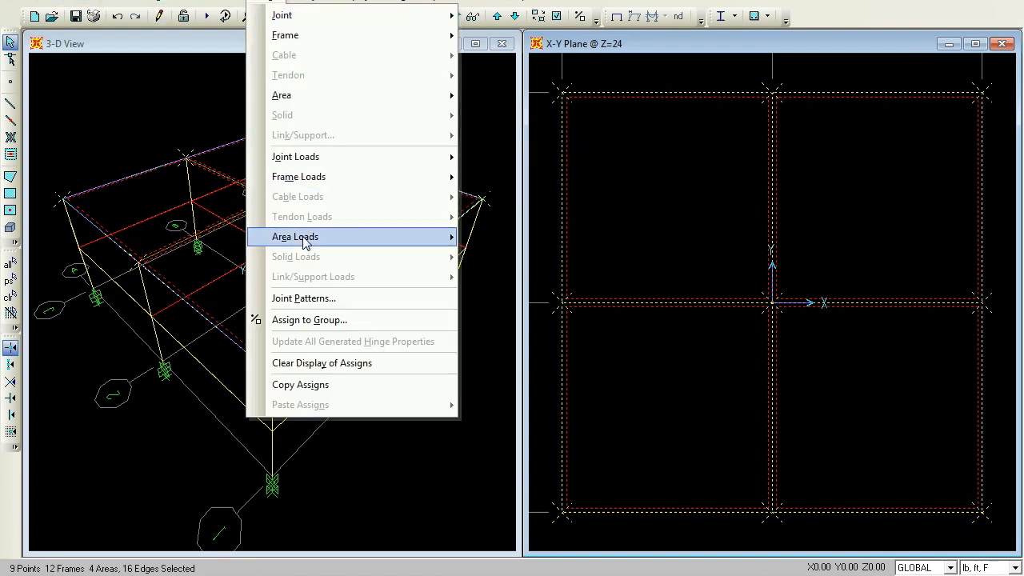
{"action": "mouse_move", "coordinate": [305, 242]}
{"action": "left_click", "coordinate": [523, 261]}
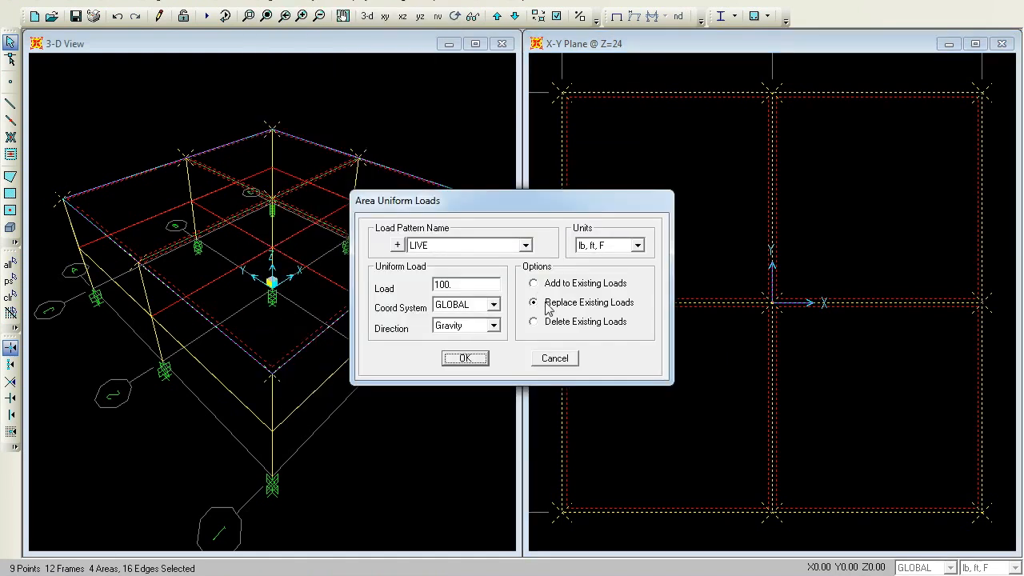
{"action": "left_click", "coordinate": [525, 245]}
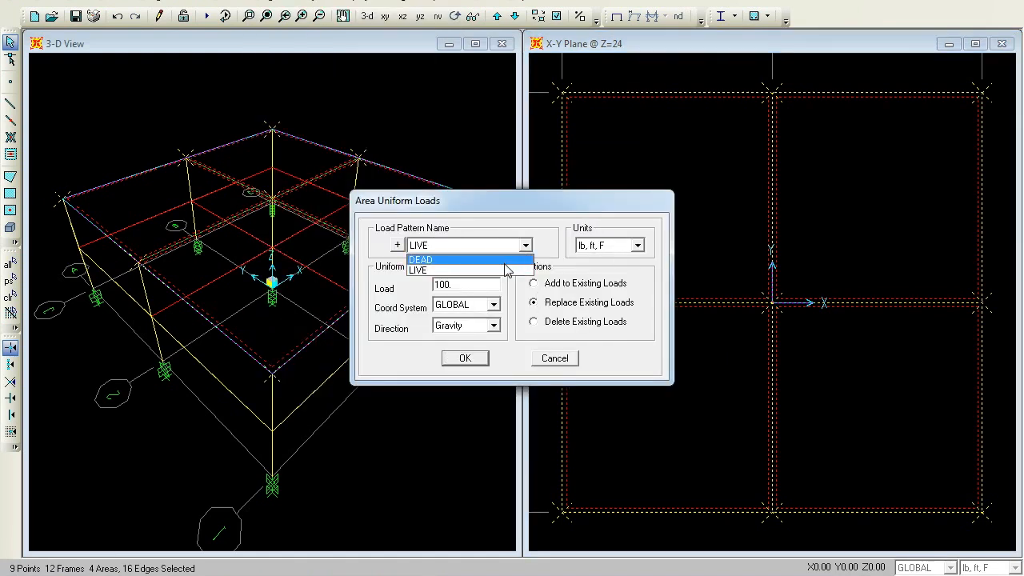
{"action": "left_click", "coordinate": [502, 259]}
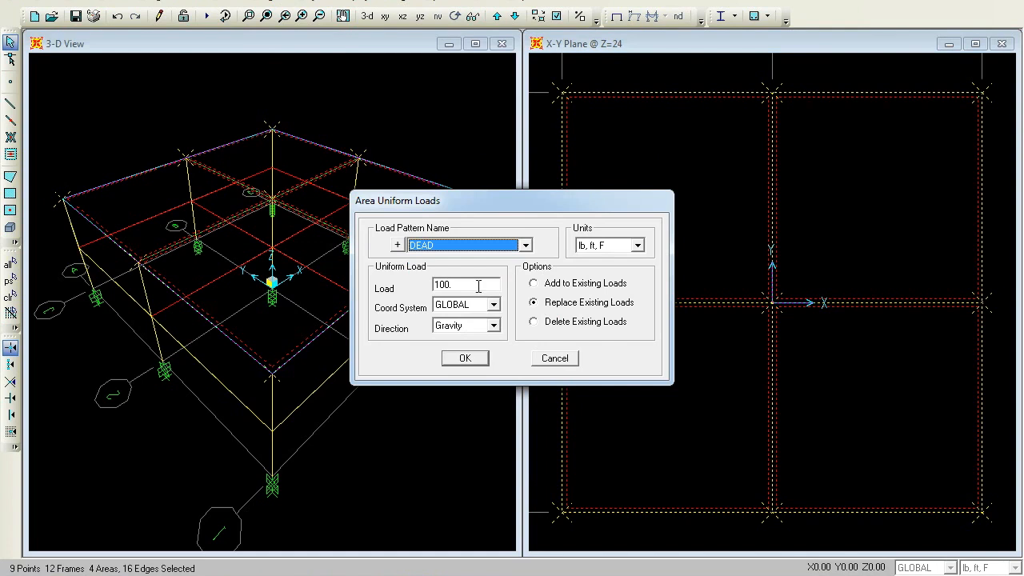
{"action": "double_click", "coordinate": [478, 285]}
{"action": "type", "text": "75"}
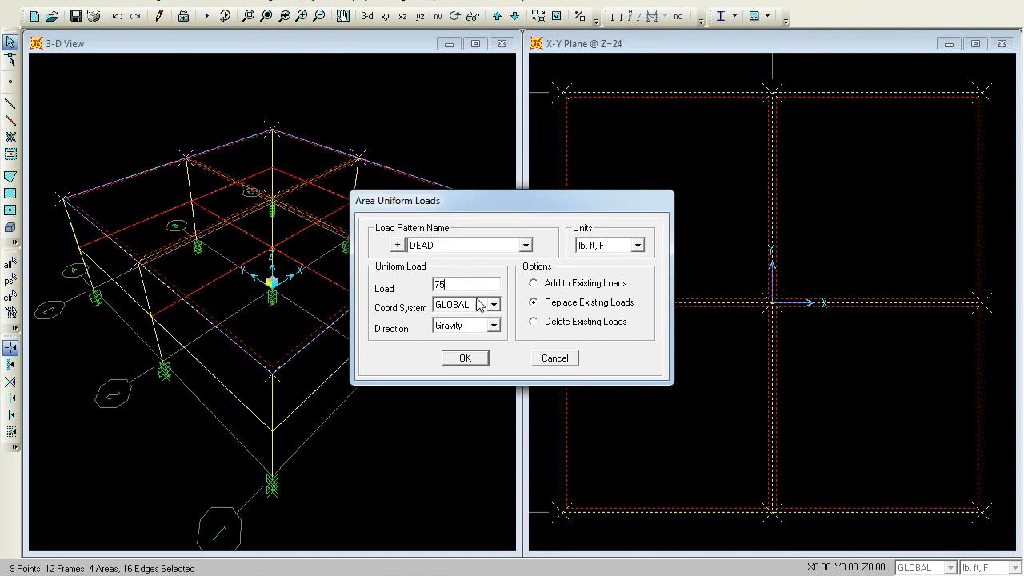
{"action": "left_click", "coordinate": [468, 359]}
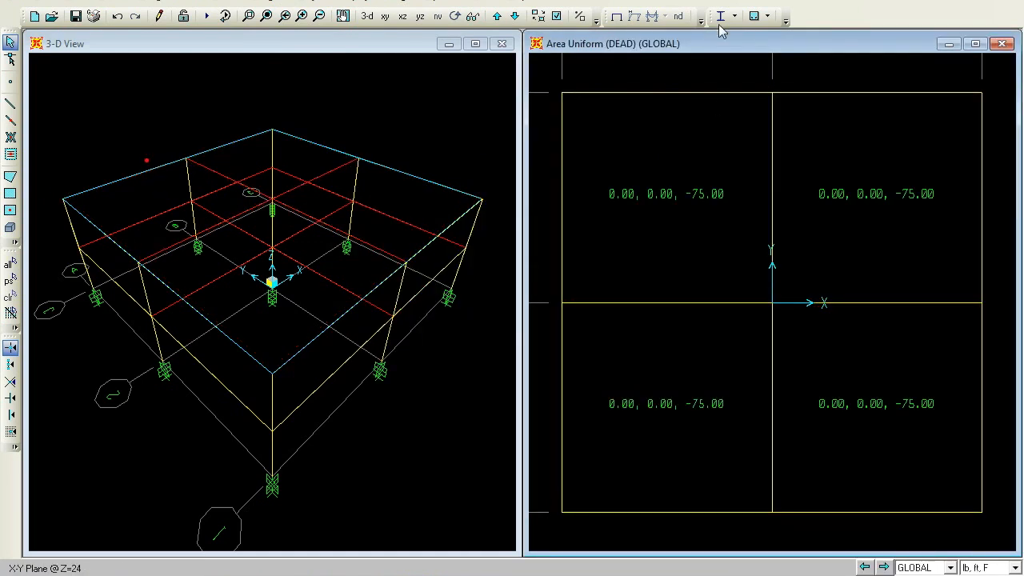
Reselect the Z=24 roof slab areas and assign them a uniform gravity LIVE load of 20 lb/ft²
{"action": "left_click", "coordinate": [616, 16]}
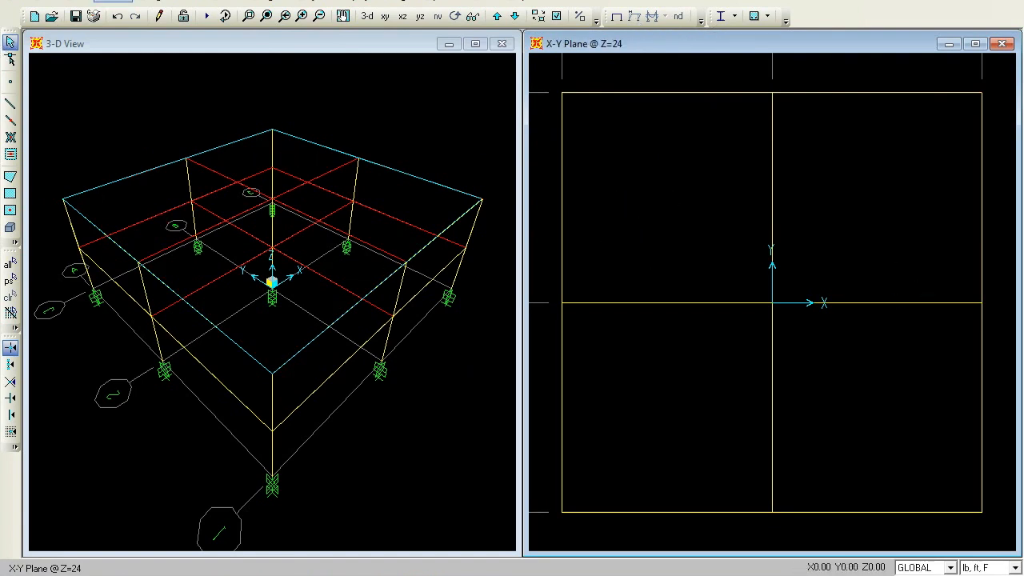
{"action": "left_click", "coordinate": [9, 280]}
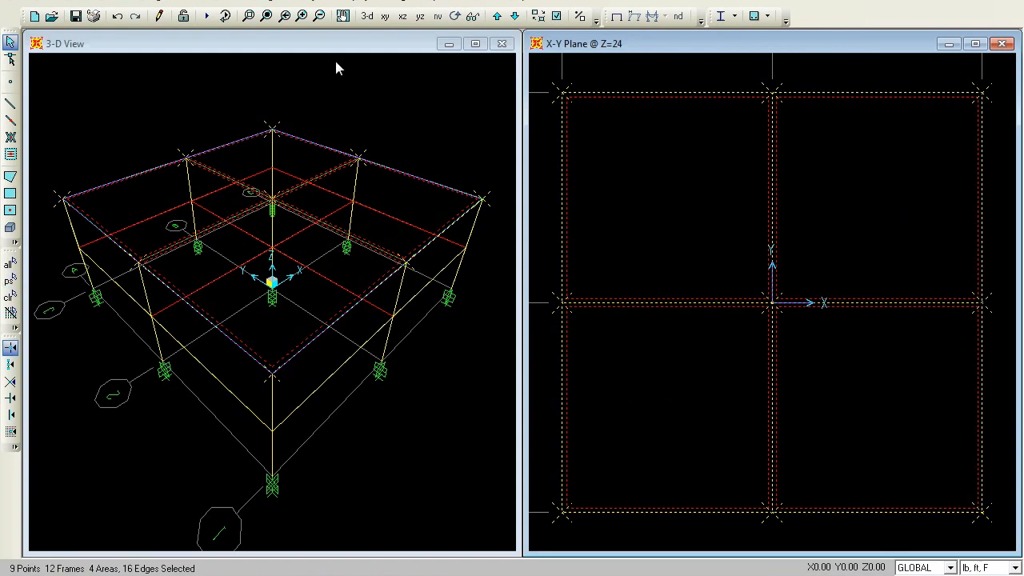
{"action": "left_click", "coordinate": [272, 2]}
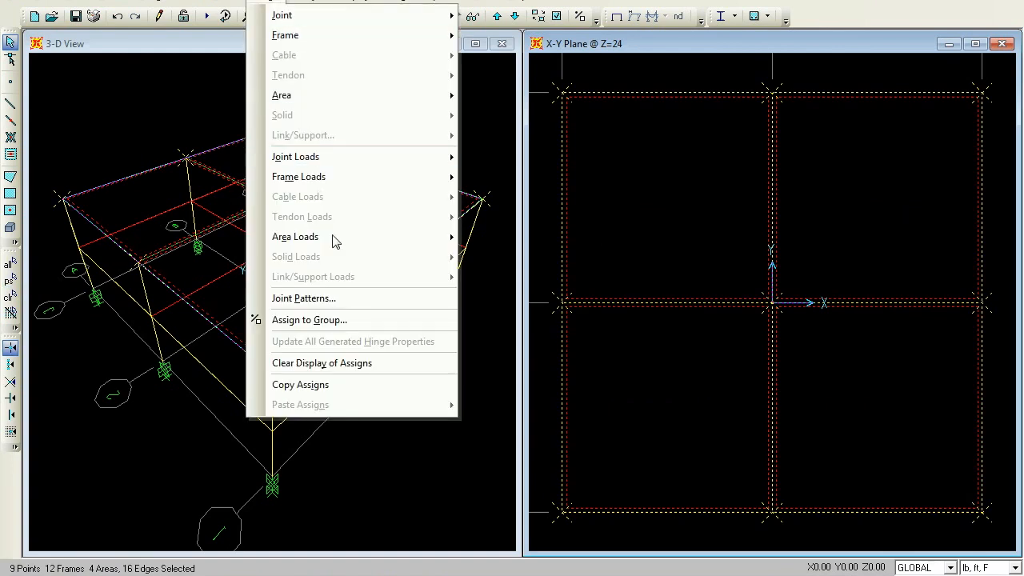
{"action": "mouse_move", "coordinate": [356, 247]}
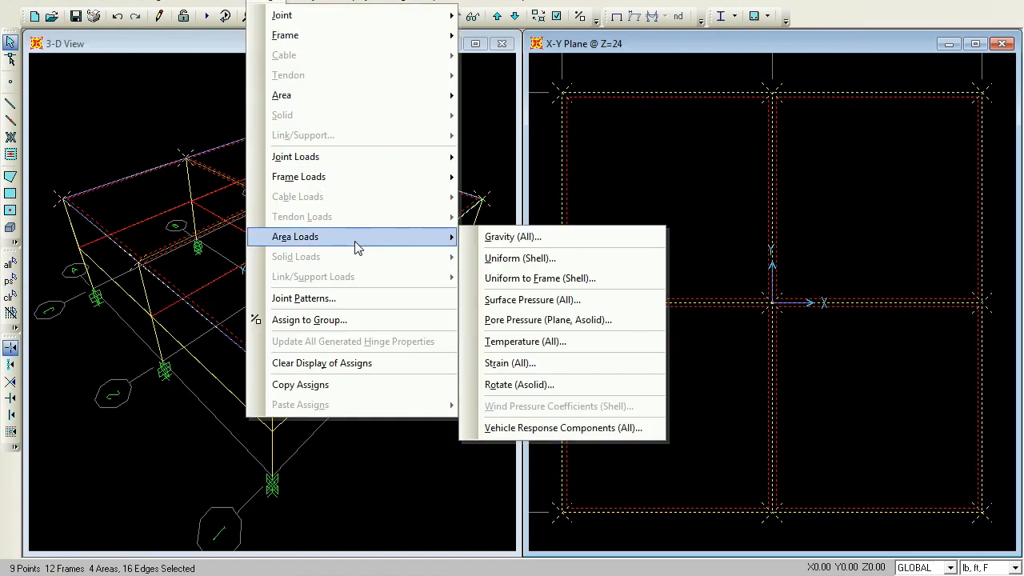
{"action": "left_click", "coordinate": [515, 259]}
{"action": "left_click", "coordinate": [526, 246]}
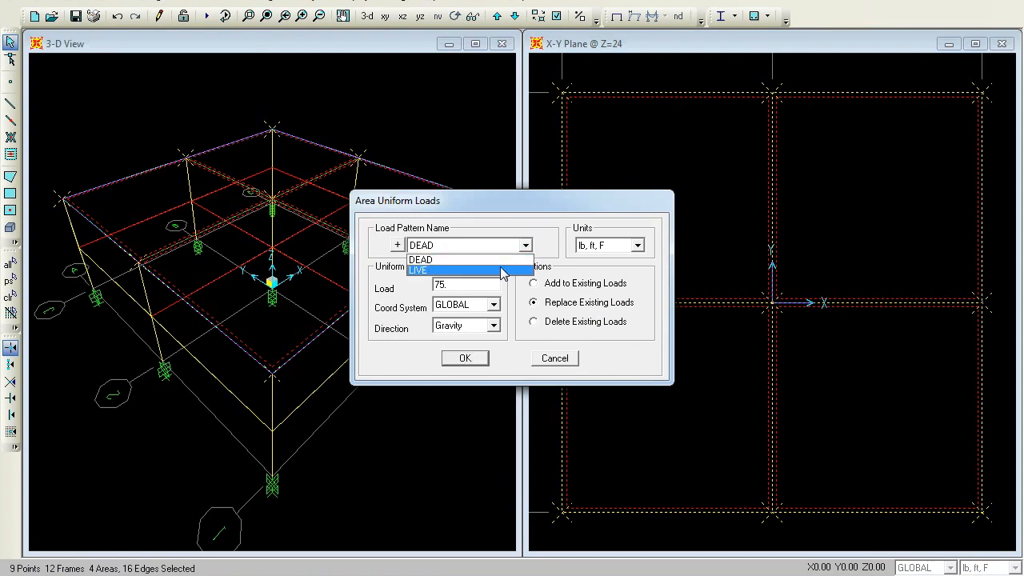
{"action": "left_click", "coordinate": [503, 270]}
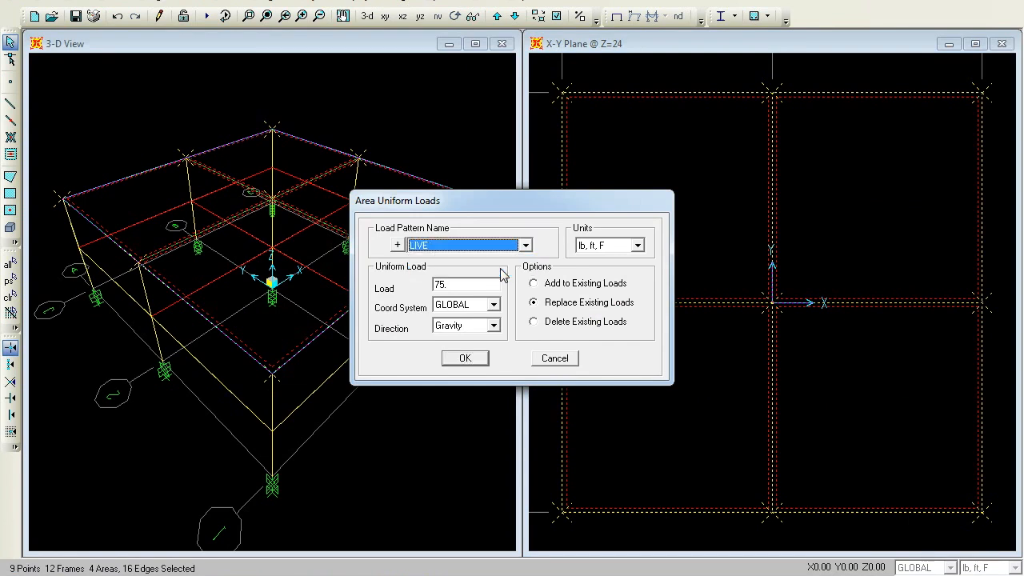
{"action": "double_click", "coordinate": [470, 285]}
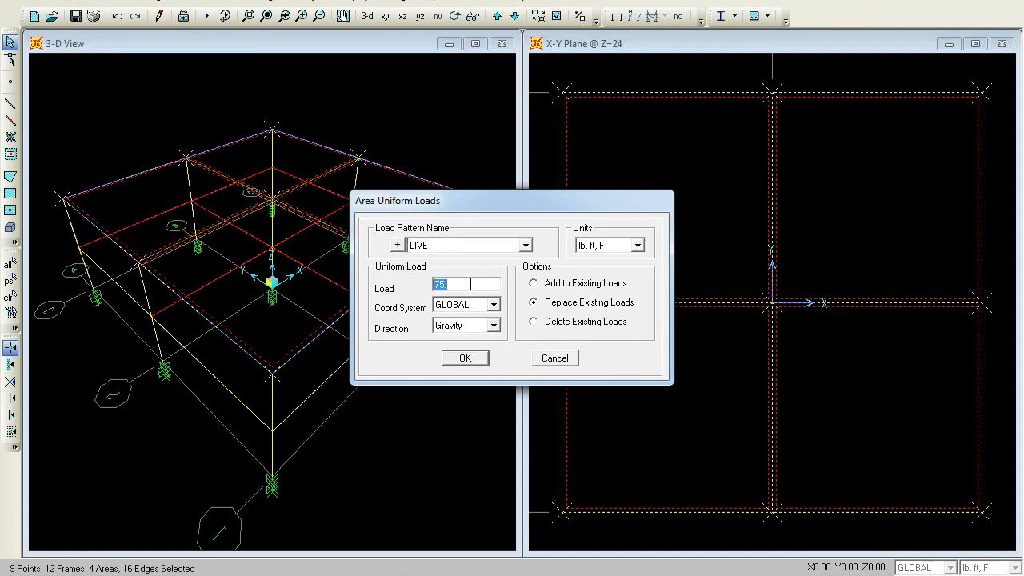
{"action": "type", "text": "20"}
{"action": "left_click", "coordinate": [480, 358]}
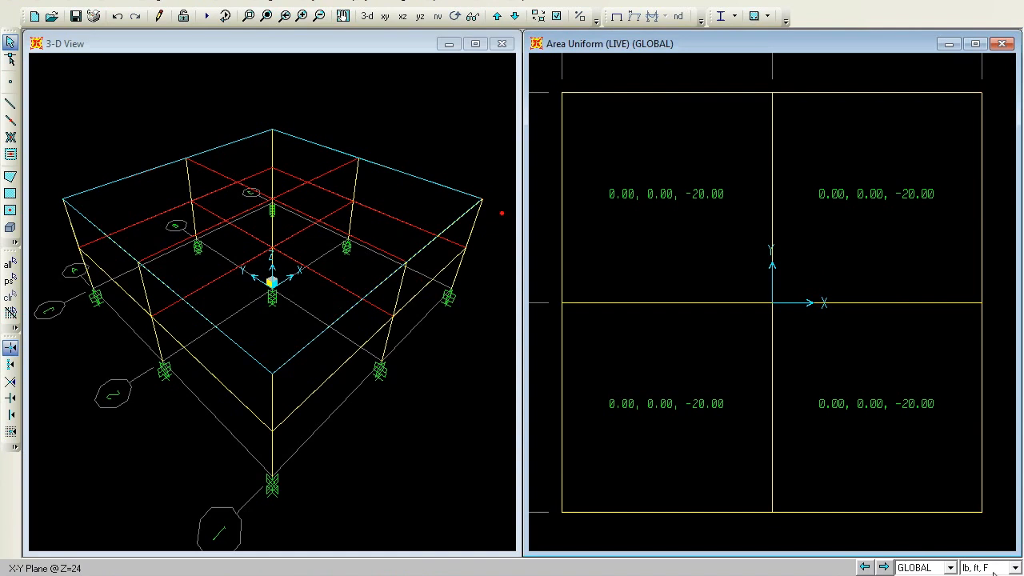
Switch the units to Kip, ft, F and show the X-Y plan at Z=12 to review the assigned area loads
{"action": "left_click", "coordinate": [1018, 567]}
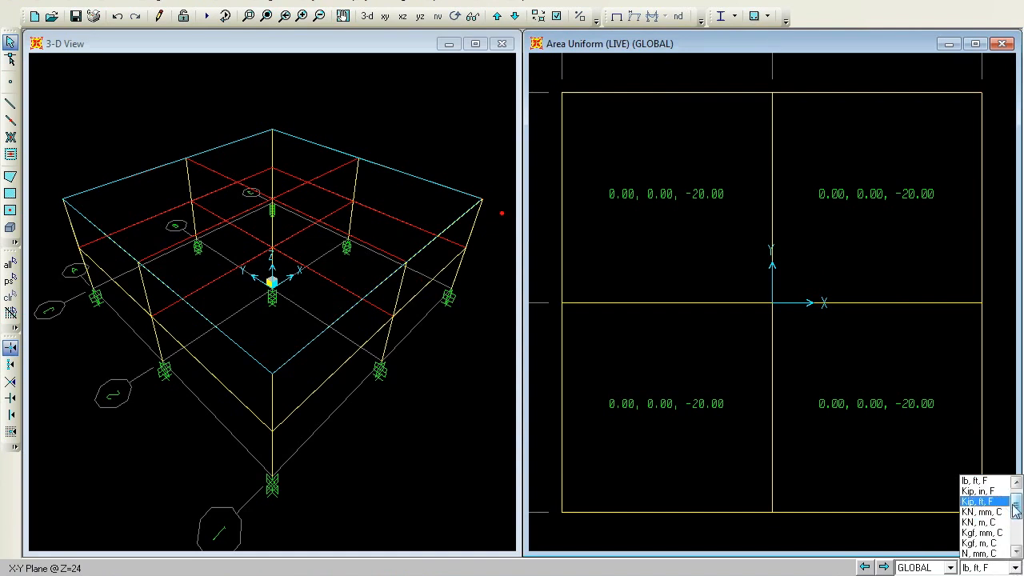
{"action": "mouse_move", "coordinate": [1018, 510]}
{"action": "left_mouse_down"}
{"action": "mouse_move", "coordinate": [1017, 521]}
{"action": "mouse_move", "coordinate": [1017, 512]}
{"action": "left_mouse_up"}
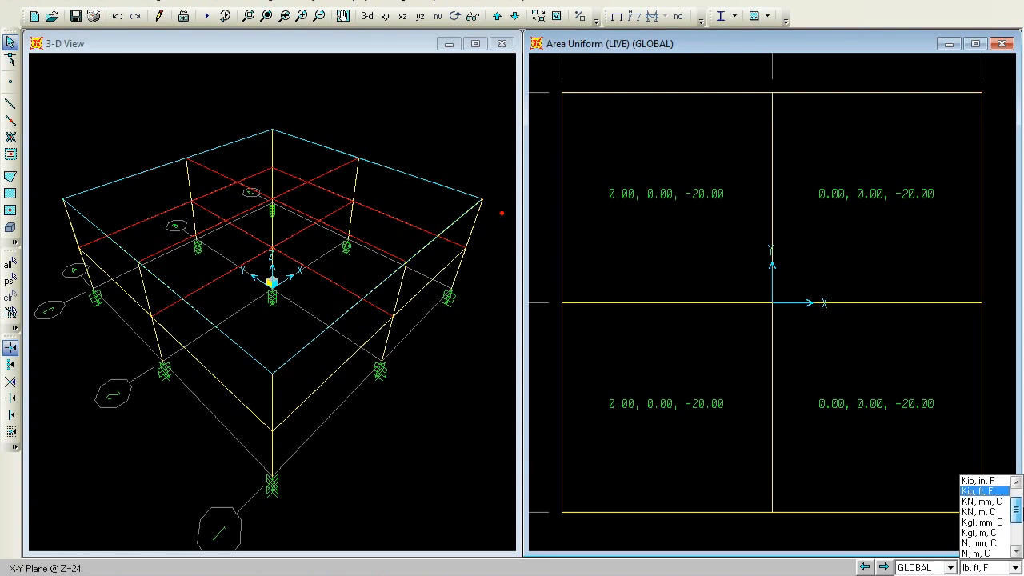
{"action": "left_click", "coordinate": [979, 491]}
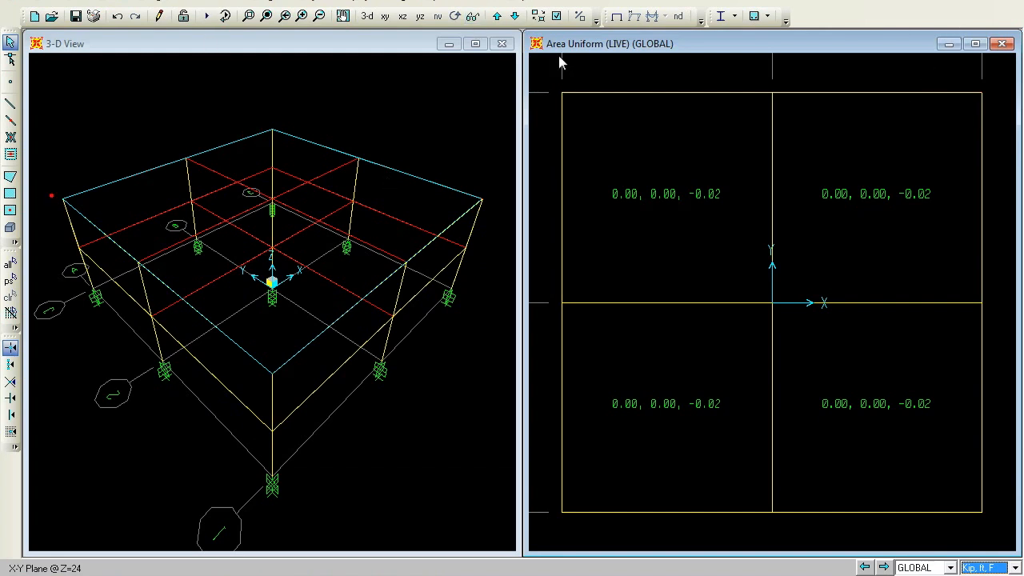
{"action": "left_click", "coordinate": [516, 17]}
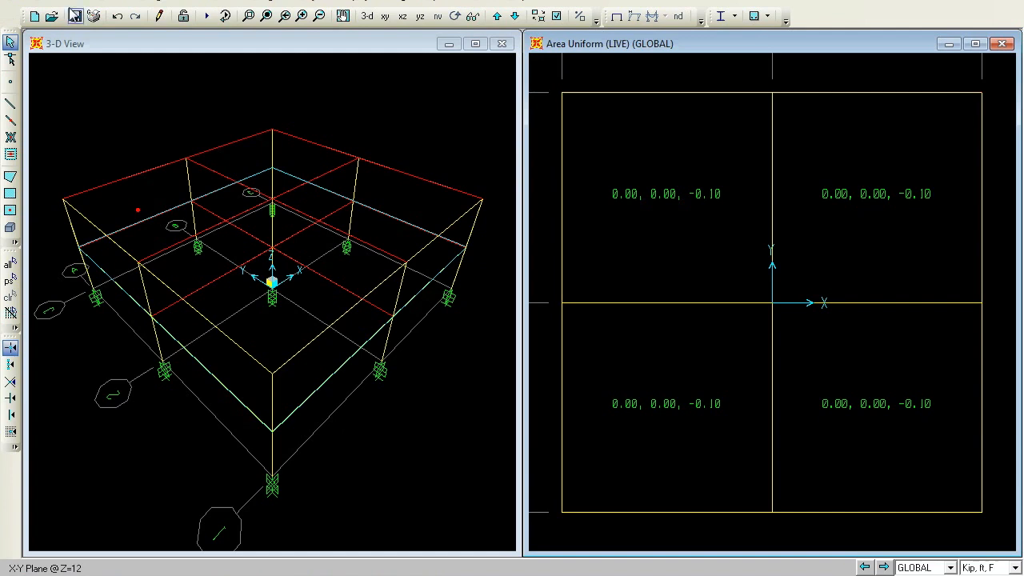
{"action": "left_click", "coordinate": [76, 5]}
{"action": "left_click", "coordinate": [112, 35]}
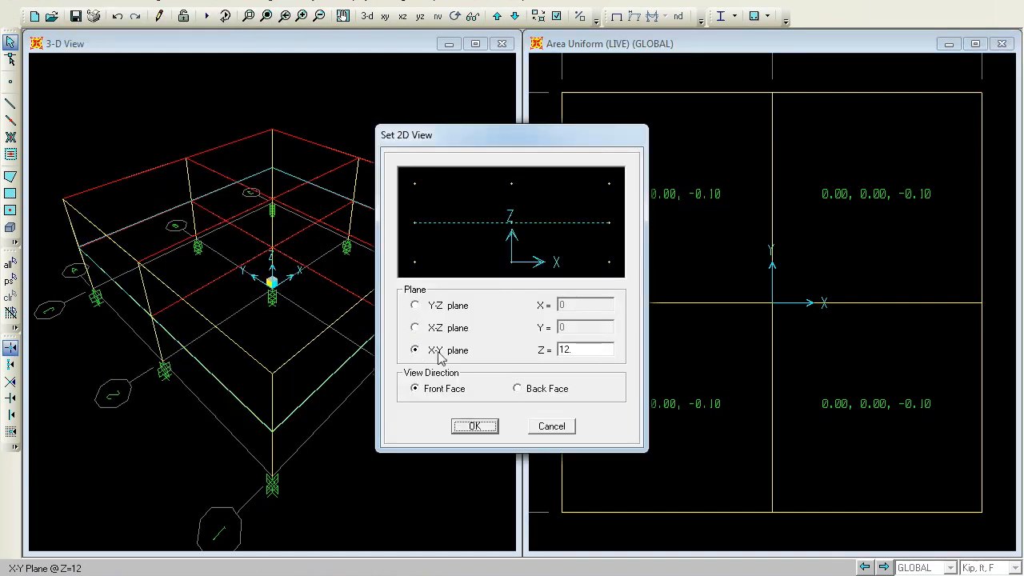
{"action": "left_click", "coordinate": [490, 428]}
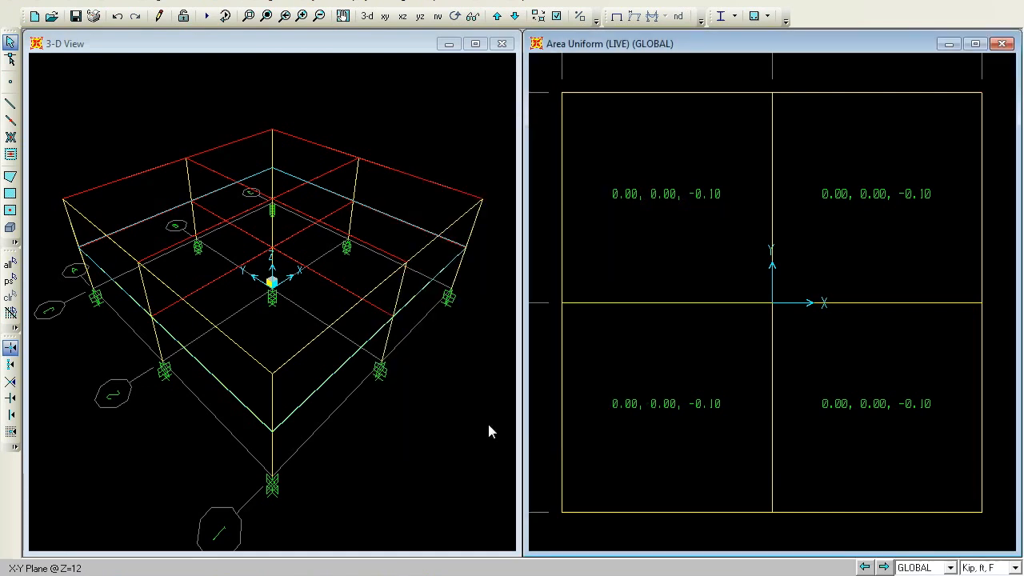
Select all objects on the Z=12 floor and replicate them linearly with dz of -12 ft, one copy
{"action": "left_click", "coordinate": [616, 16]}
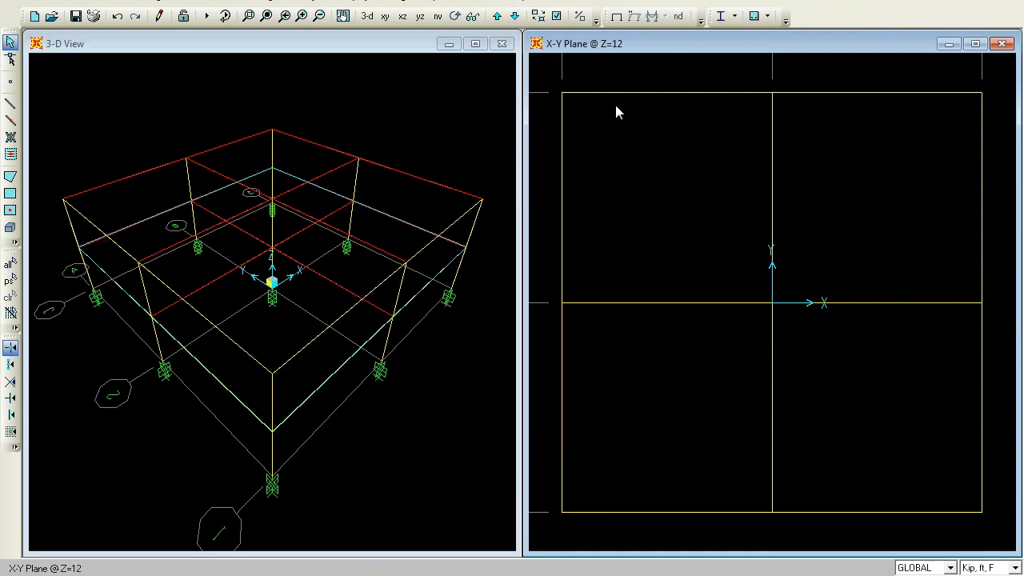
{"action": "left_click_drag", "start_coordinate": [998, 471], "coordinate": [998, 535]}
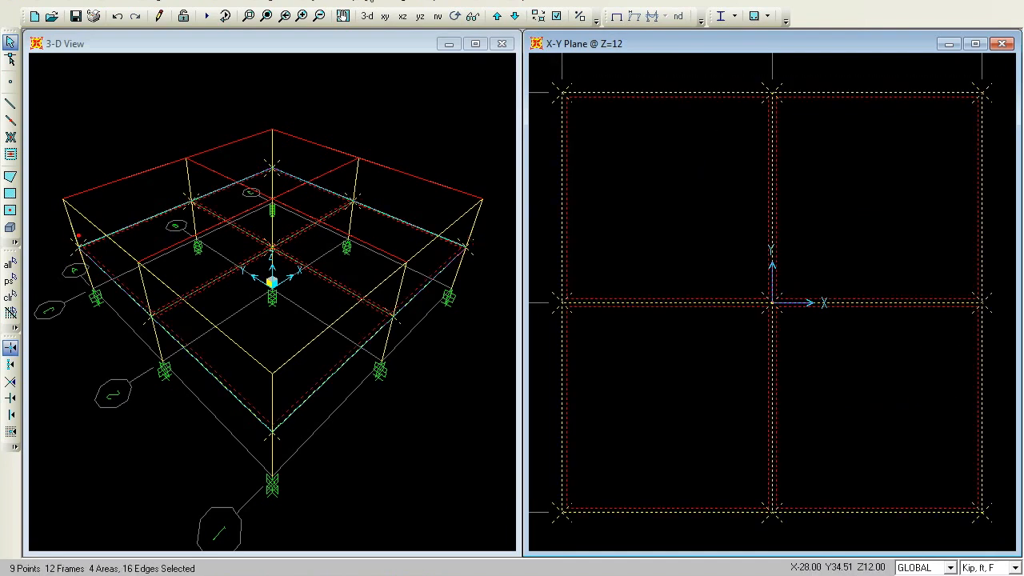
{"action": "left_click", "coordinate": [58, 3]}
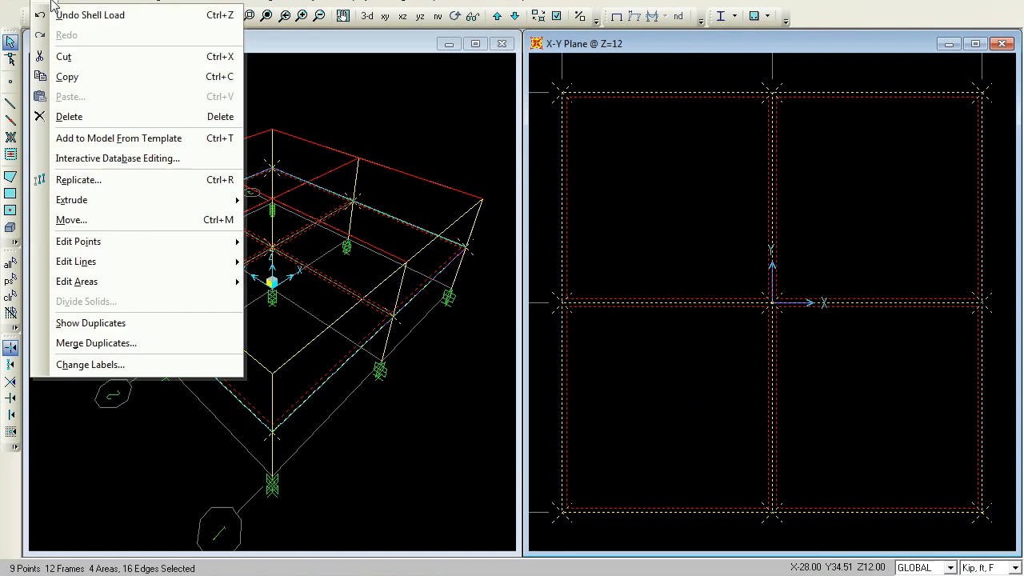
{"action": "left_click", "coordinate": [130, 188]}
{"action": "double_click", "coordinate": [453, 255]}
{"action": "type", "text": "-12"}
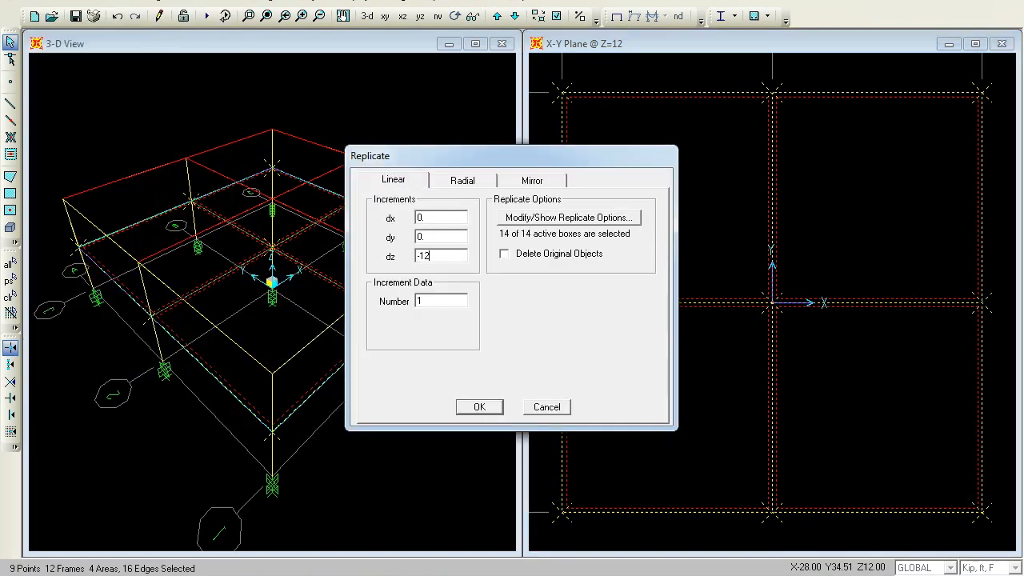
{"action": "left_click", "coordinate": [479, 406]}
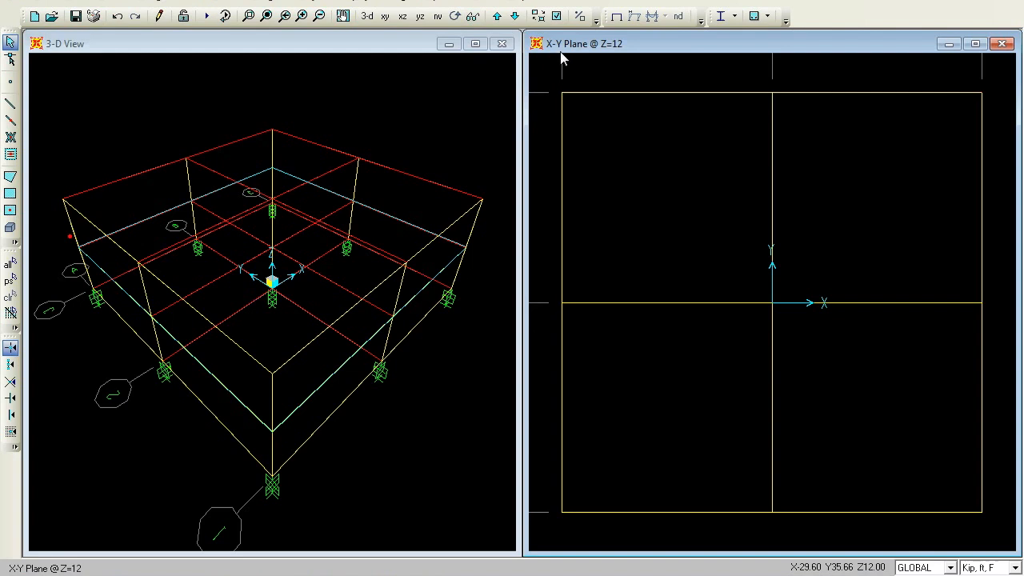
At the Z=0 level, select all joints and assign them a new Z-axis diaphragm constraint named 1ST
{"action": "left_click", "coordinate": [497, 18]}
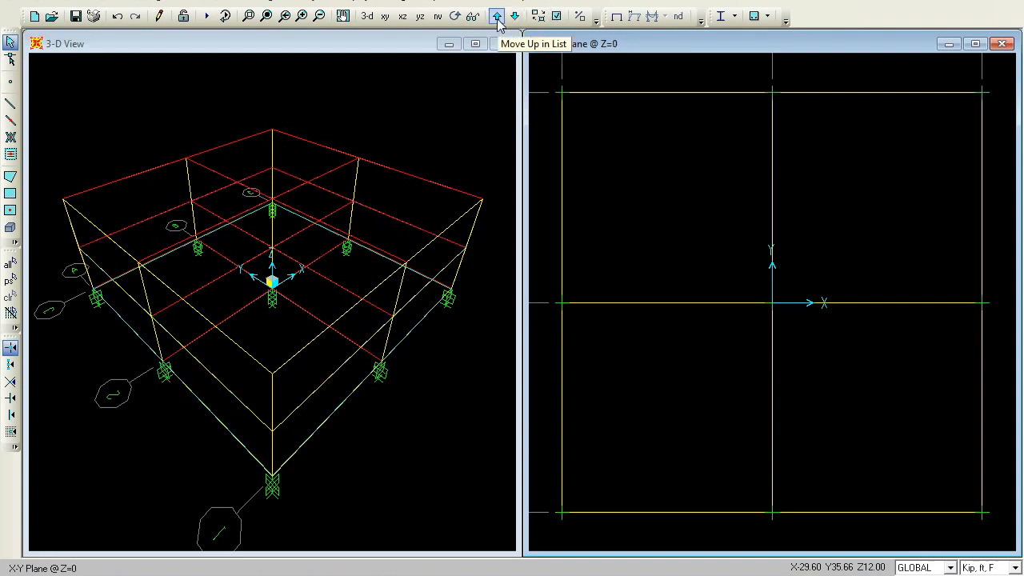
{"action": "left_click", "coordinate": [260, 3]}
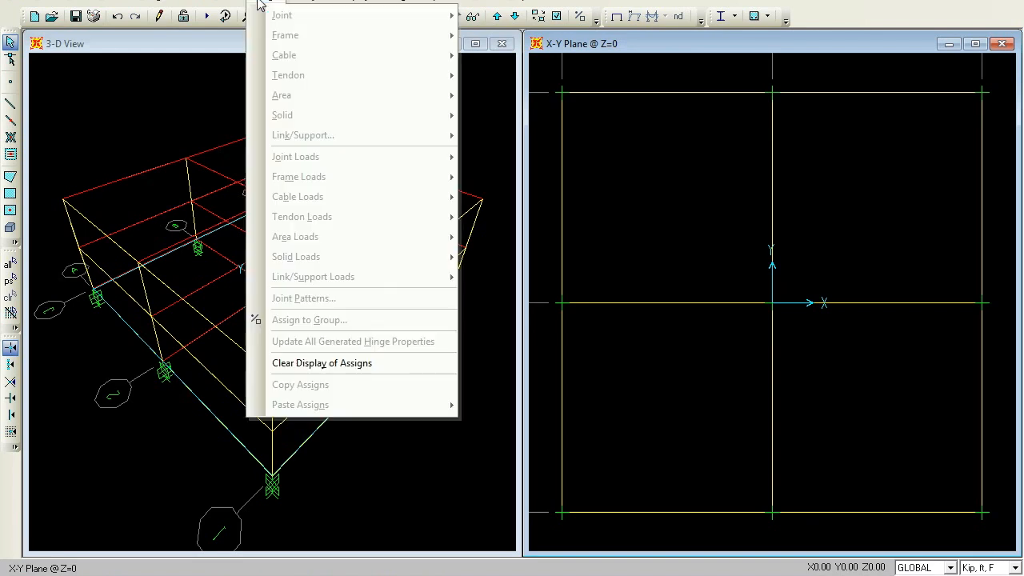
{"action": "left_click", "coordinate": [565, 84]}
{"action": "left_click_drag", "start_coordinate": [540, 77], "coordinate": [995, 542]}
{"action": "left_click", "coordinate": [260, 3]}
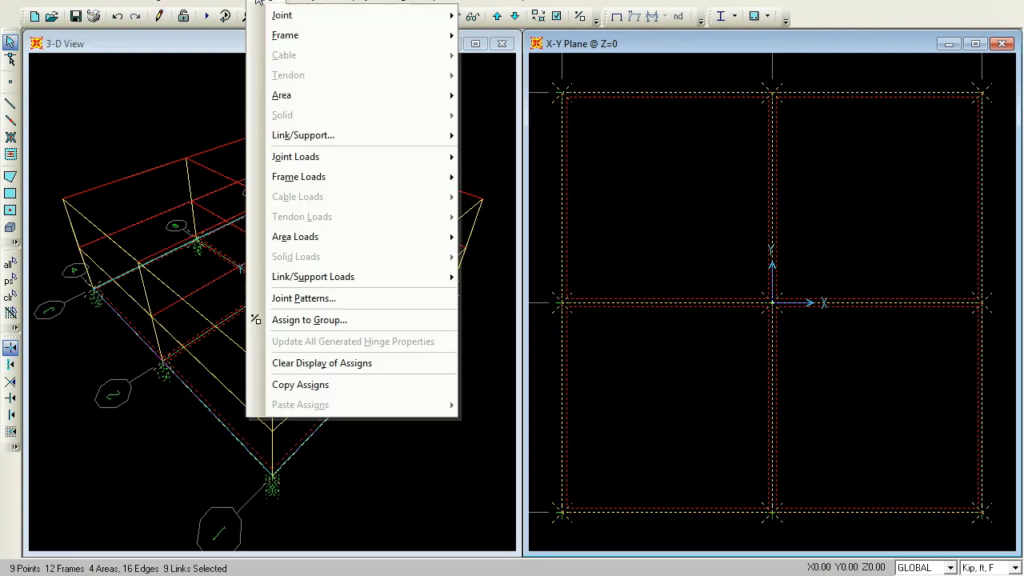
{"action": "mouse_move", "coordinate": [271, 18]}
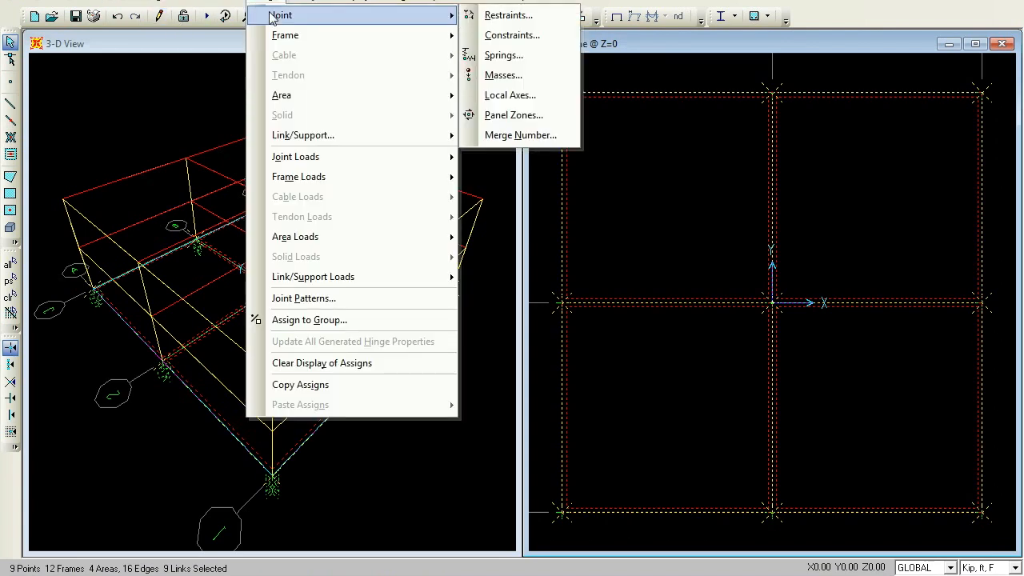
{"action": "left_click", "coordinate": [519, 37]}
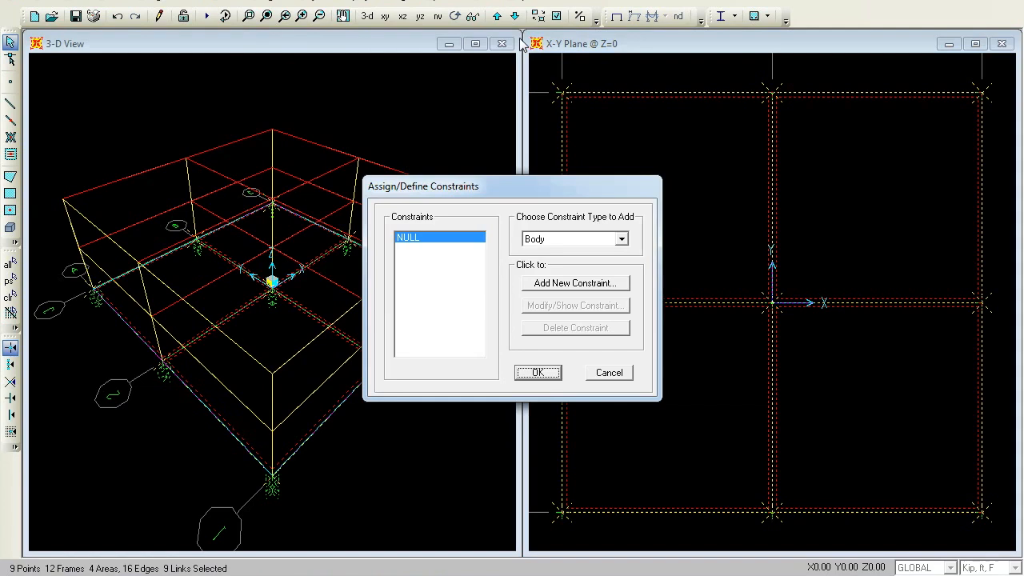
{"action": "left_click", "coordinate": [621, 239]}
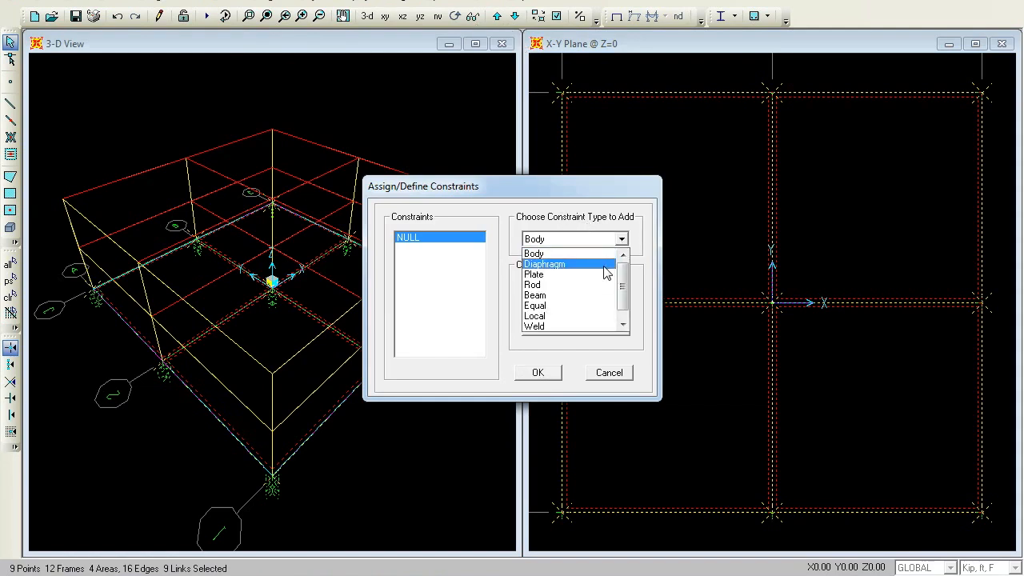
{"action": "left_click", "coordinate": [604, 268]}
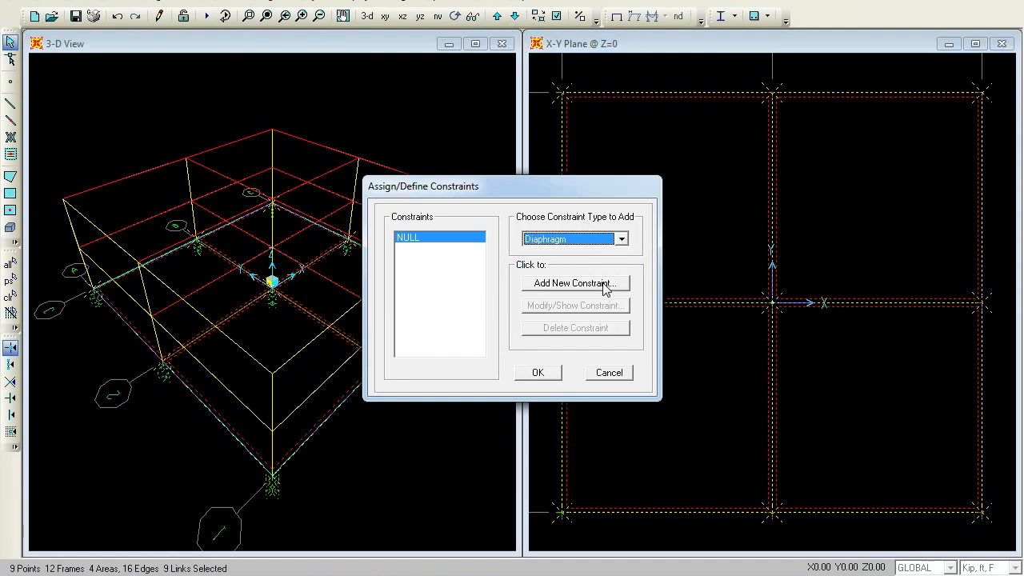
{"action": "left_click", "coordinate": [605, 286]}
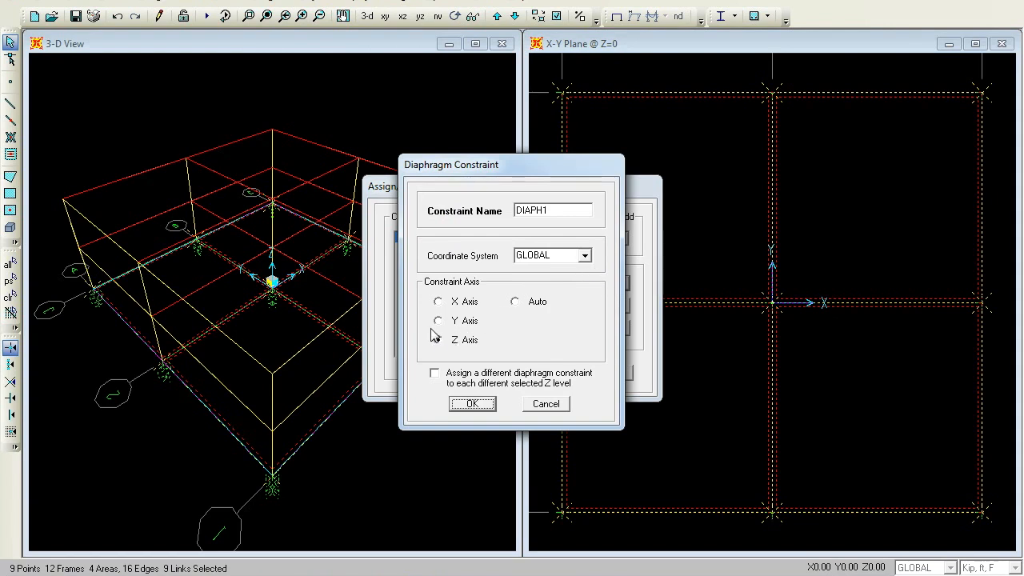
{"action": "double_click", "coordinate": [537, 212]}
{"action": "type", "text": "1ST"}
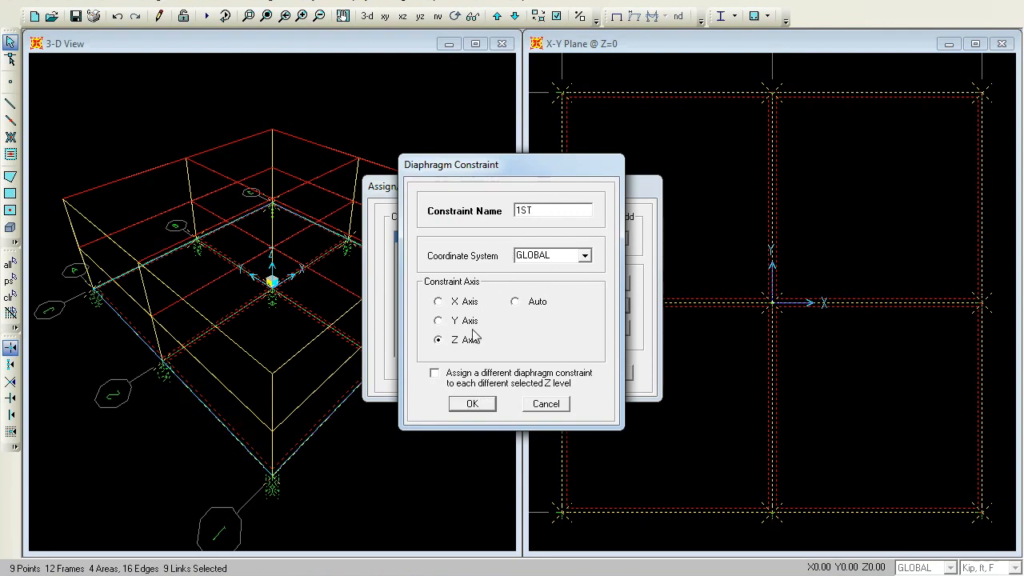
{"action": "left_click", "coordinate": [483, 405]}
{"action": "left_click", "coordinate": [534, 373]}
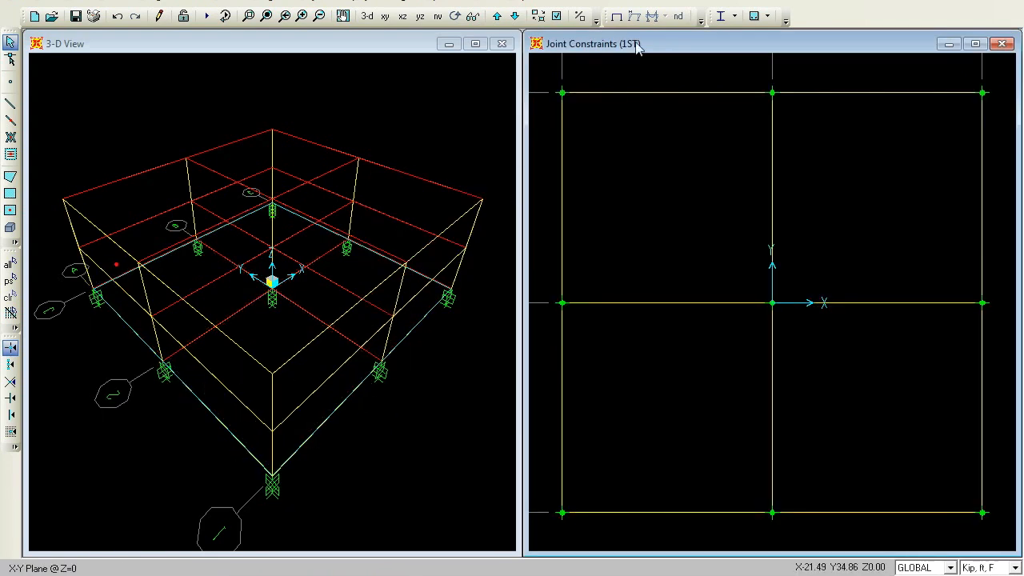
At the Z=12 level, select all joints and assign them a new Z-axis diaphragm constraint named 2ND
{"action": "left_click", "coordinate": [496, 17]}
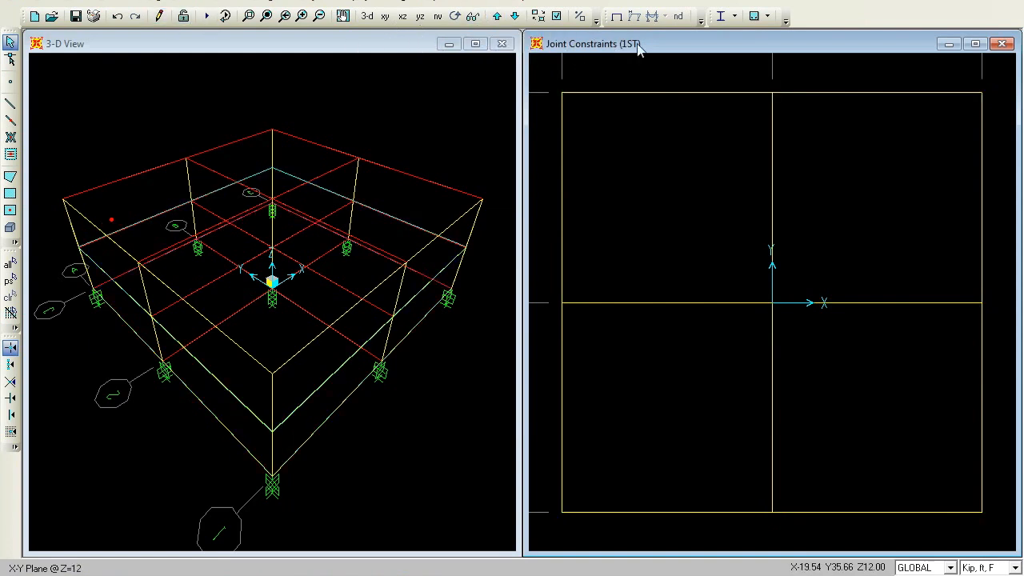
{"action": "left_click", "coordinate": [616, 16]}
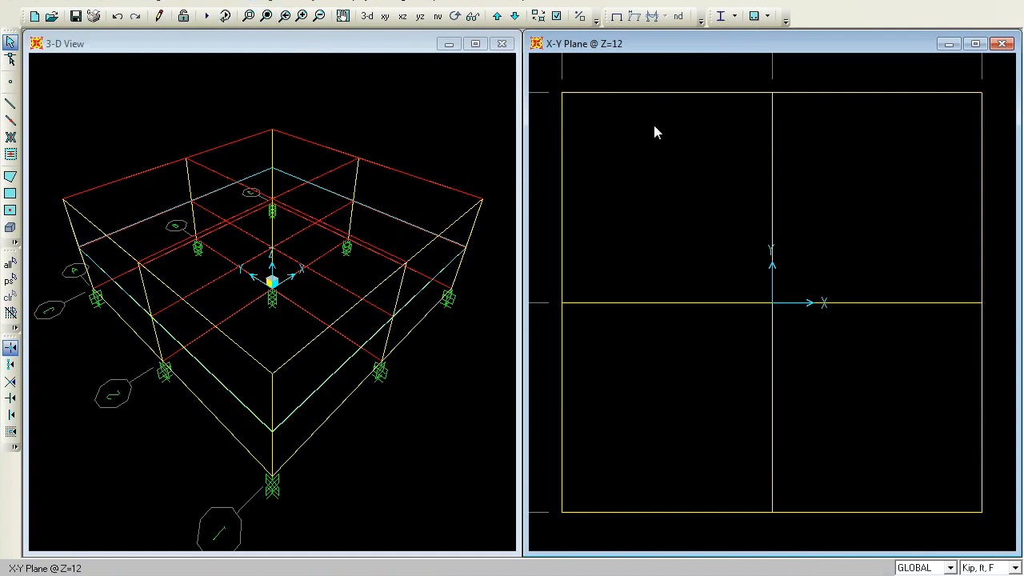
{"action": "left_click_drag", "start_coordinate": [944, 440], "coordinate": [996, 520]}
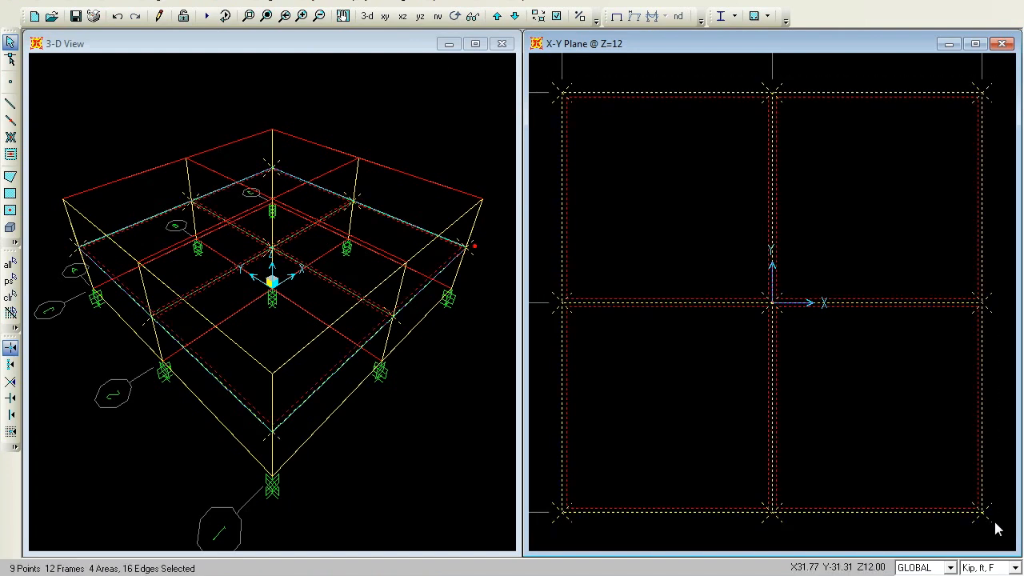
{"action": "left_click", "coordinate": [259, 1]}
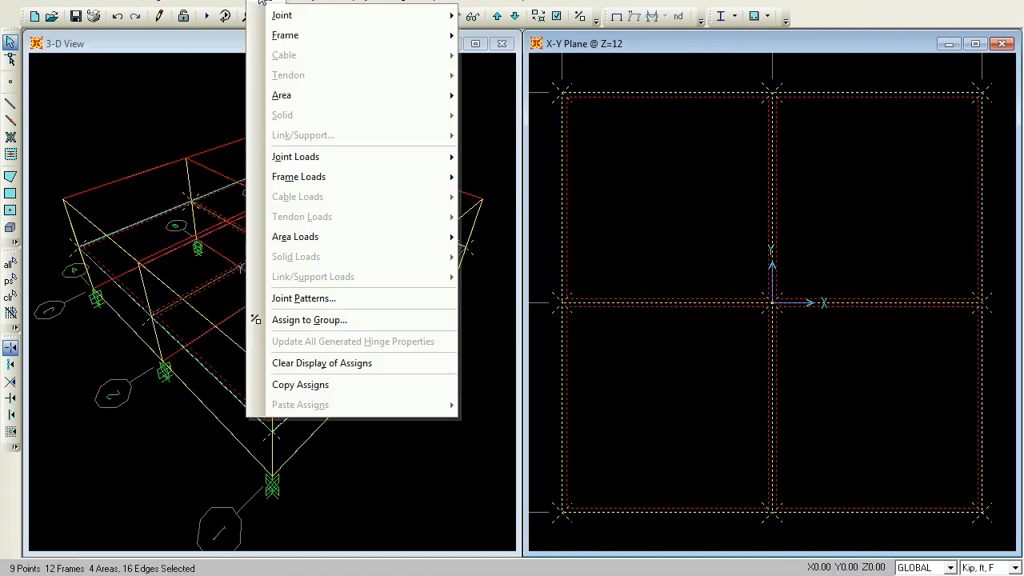
{"action": "mouse_move", "coordinate": [288, 16]}
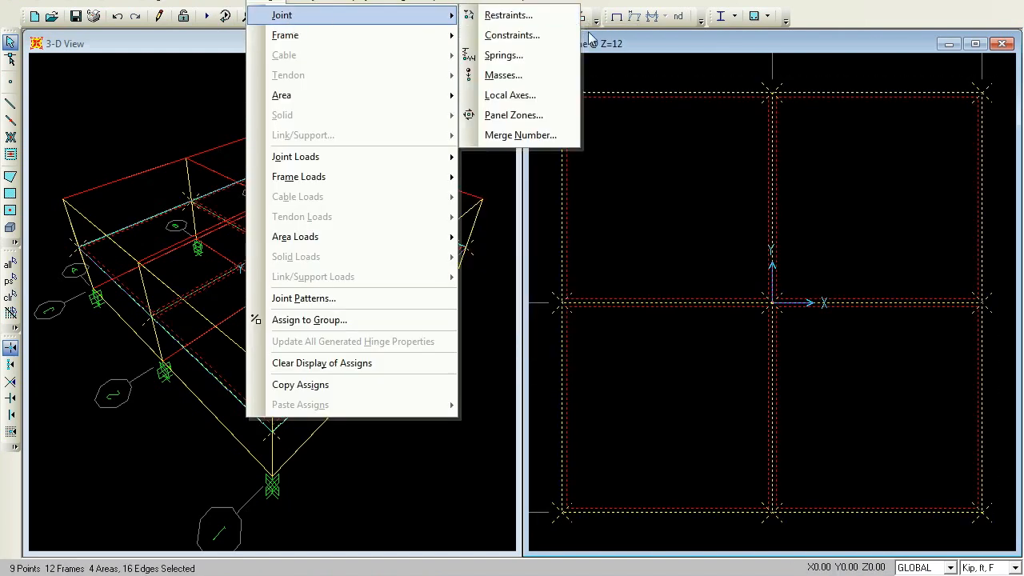
{"action": "left_click", "coordinate": [549, 38]}
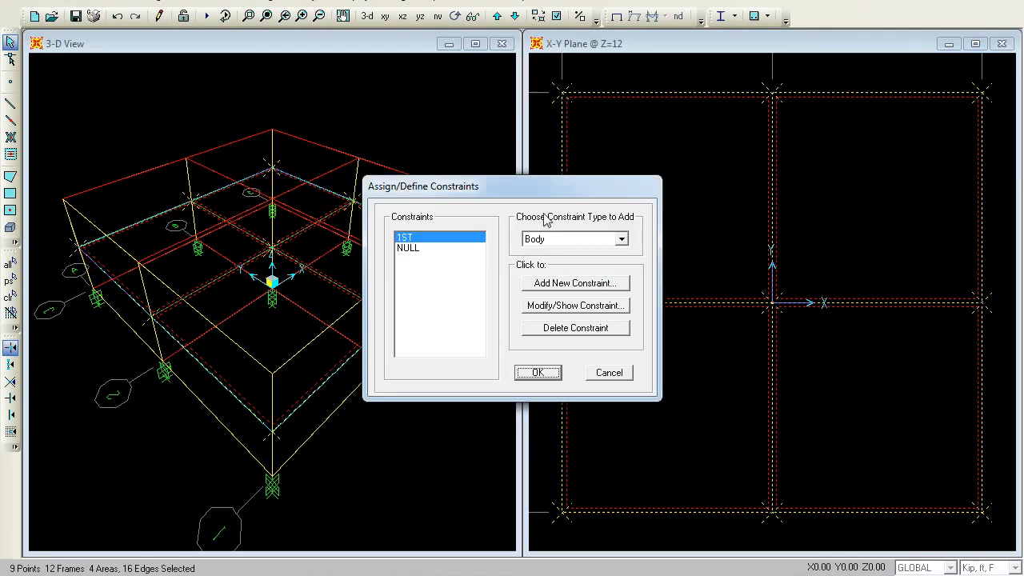
{"action": "left_click", "coordinate": [621, 238]}
{"action": "left_click", "coordinate": [585, 265]}
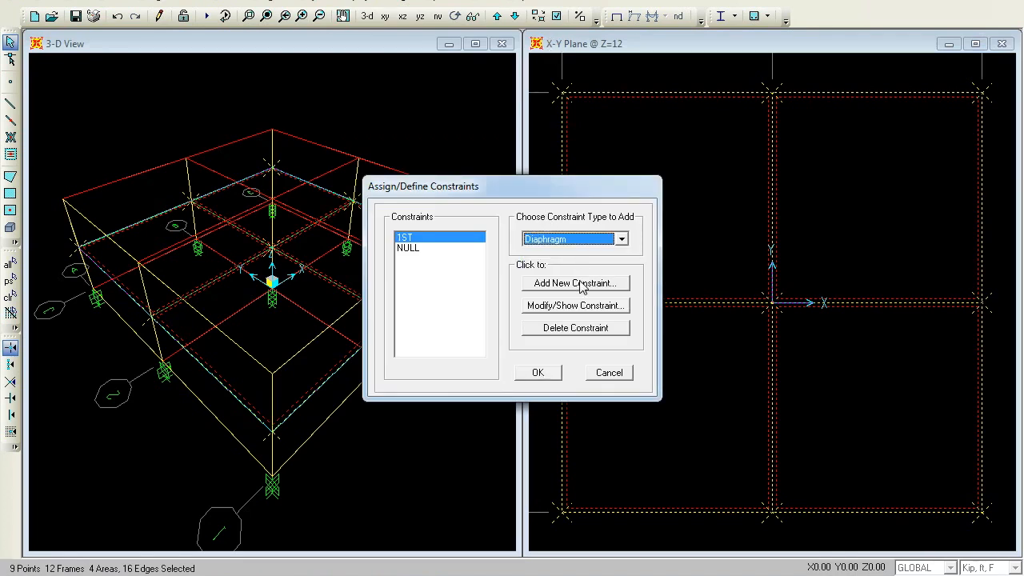
{"action": "left_click", "coordinate": [581, 284]}
{"action": "double_click", "coordinate": [557, 208]}
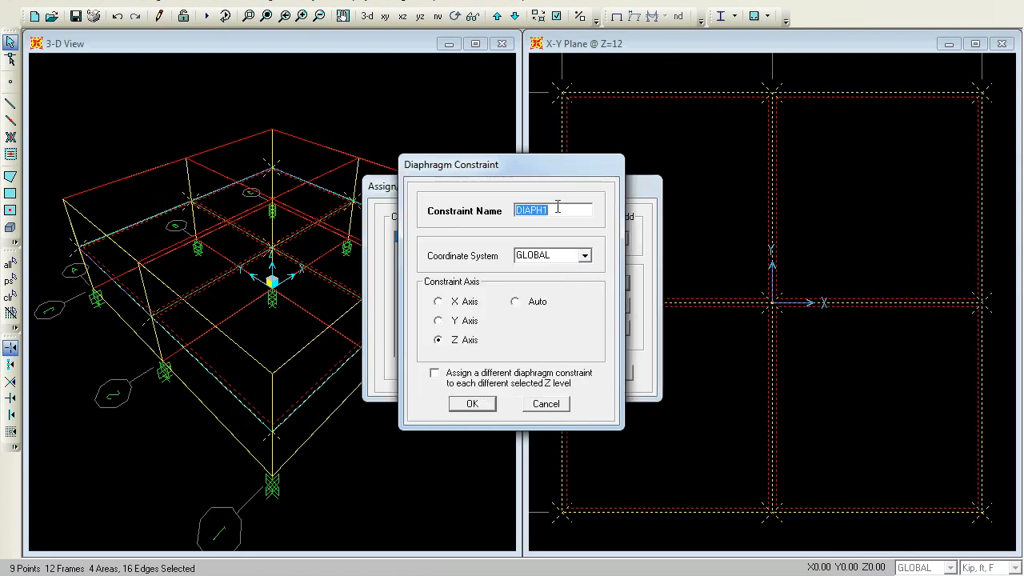
{"action": "type", "text": "2ND"}
{"action": "left_click", "coordinate": [471, 404]}
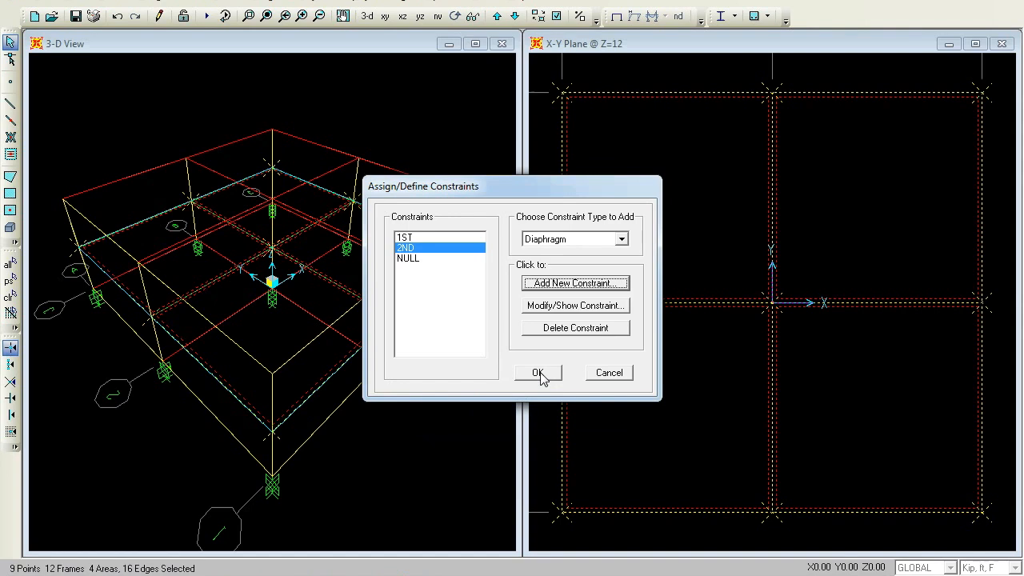
{"action": "left_click", "coordinate": [539, 373]}
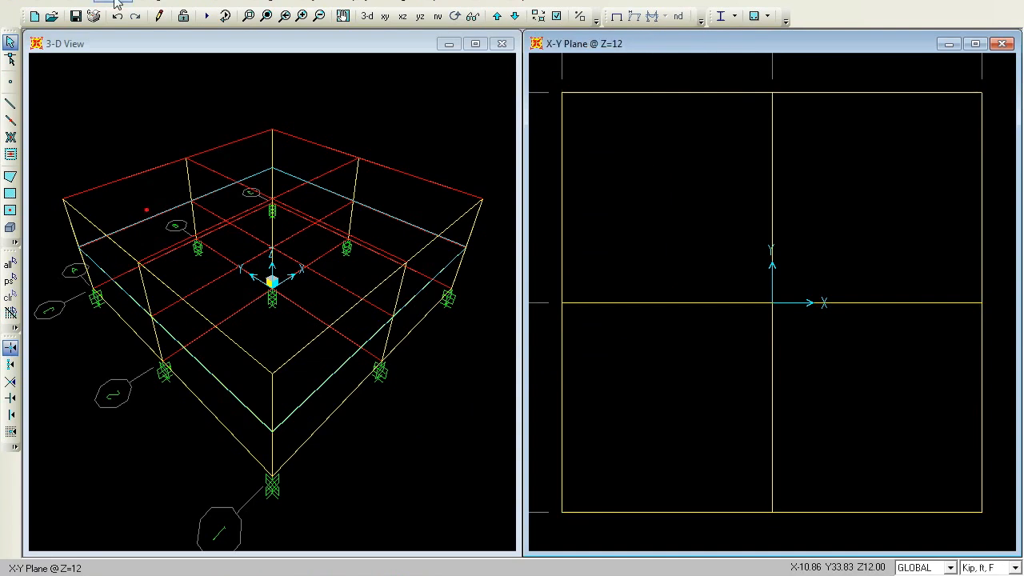
Add a new From File time history function and name it LA
{"action": "left_click", "coordinate": [116, 2]}
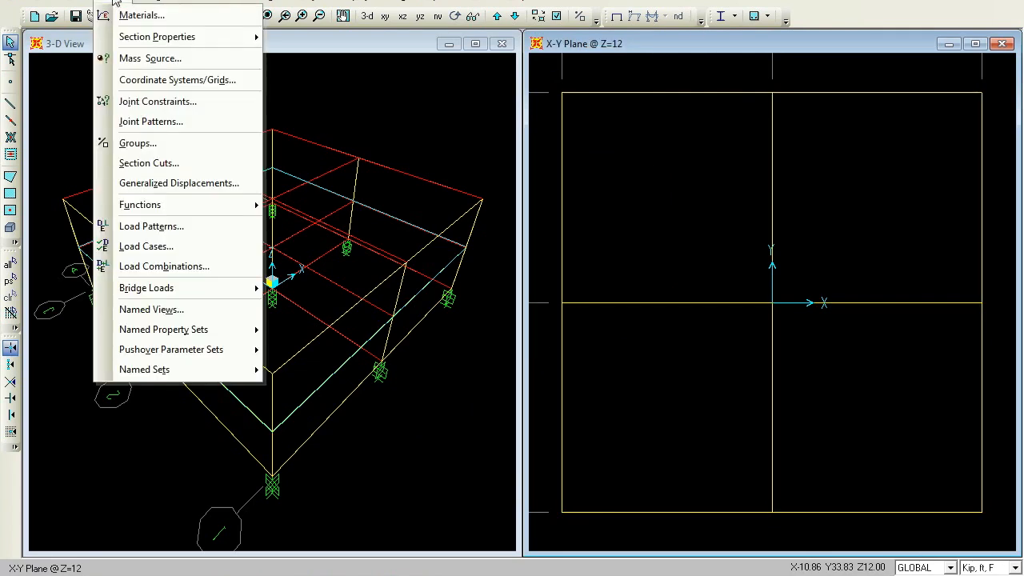
{"action": "mouse_move", "coordinate": [152, 209]}
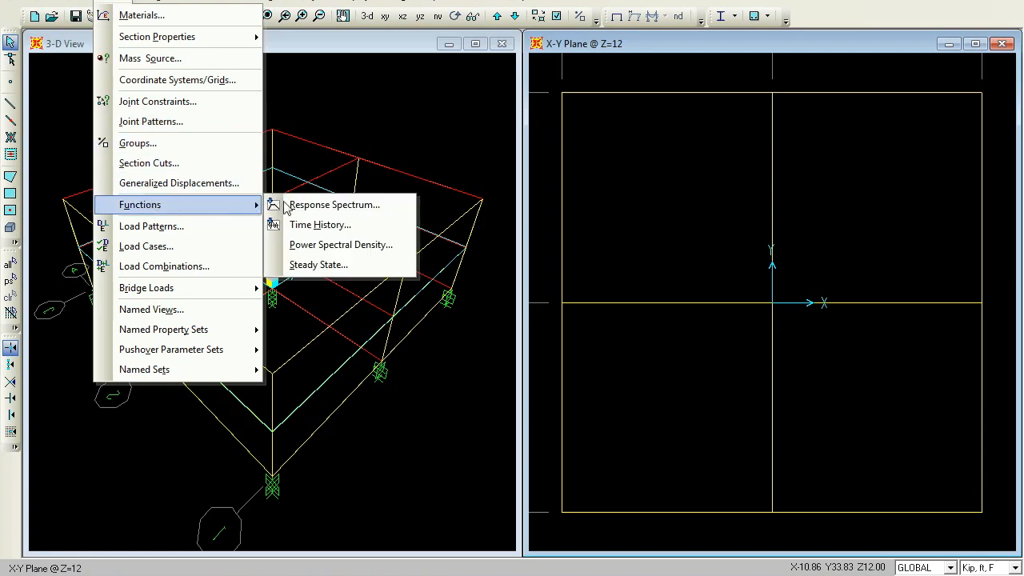
{"action": "left_click", "coordinate": [356, 230]}
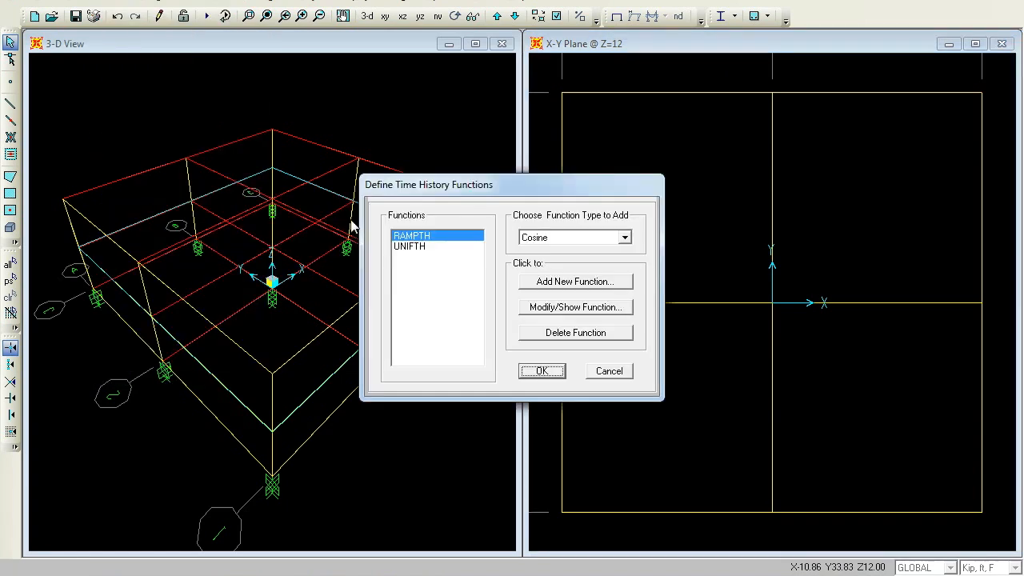
{"action": "left_click", "coordinate": [624, 239]}
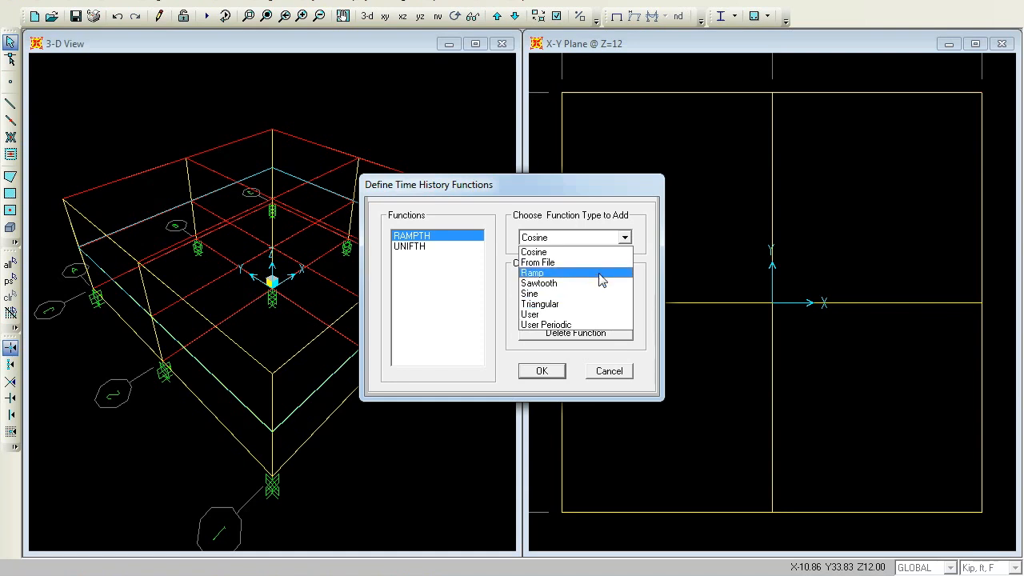
{"action": "left_click", "coordinate": [604, 263]}
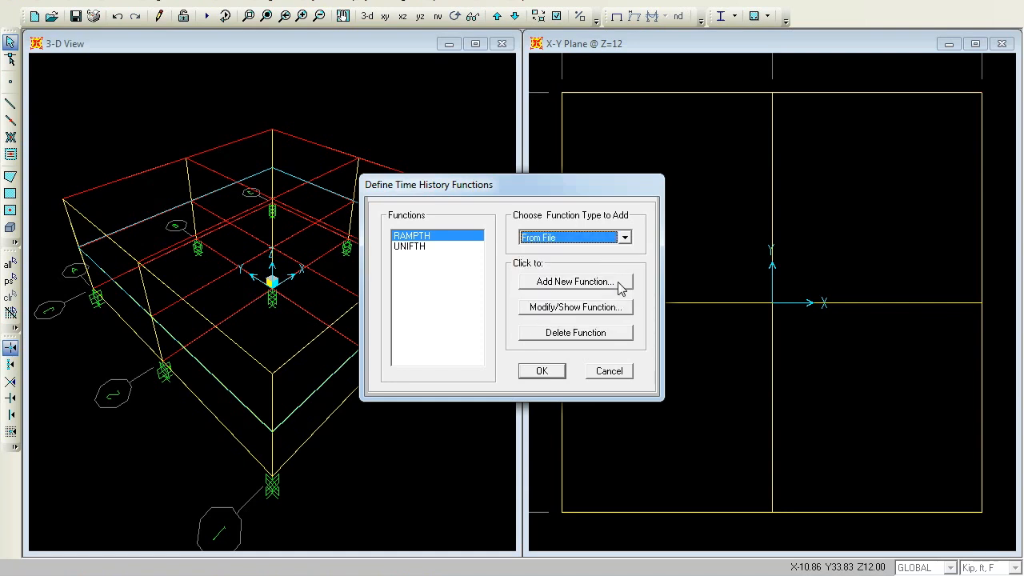
{"action": "left_click", "coordinate": [617, 282]}
{"action": "double_click", "coordinate": [634, 112]}
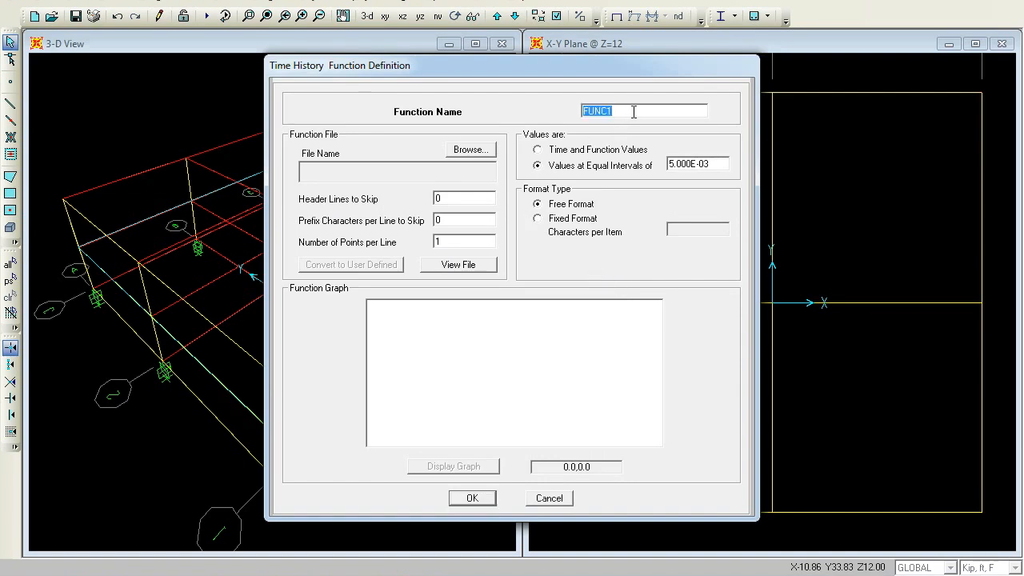
{"action": "type", "text": "LAAC0"}
Load the LACC_NOR-1.TH file from the Time History Functions folder, showing all file types, for the LAAC0 function
{"action": "left_click", "coordinate": [464, 151]}
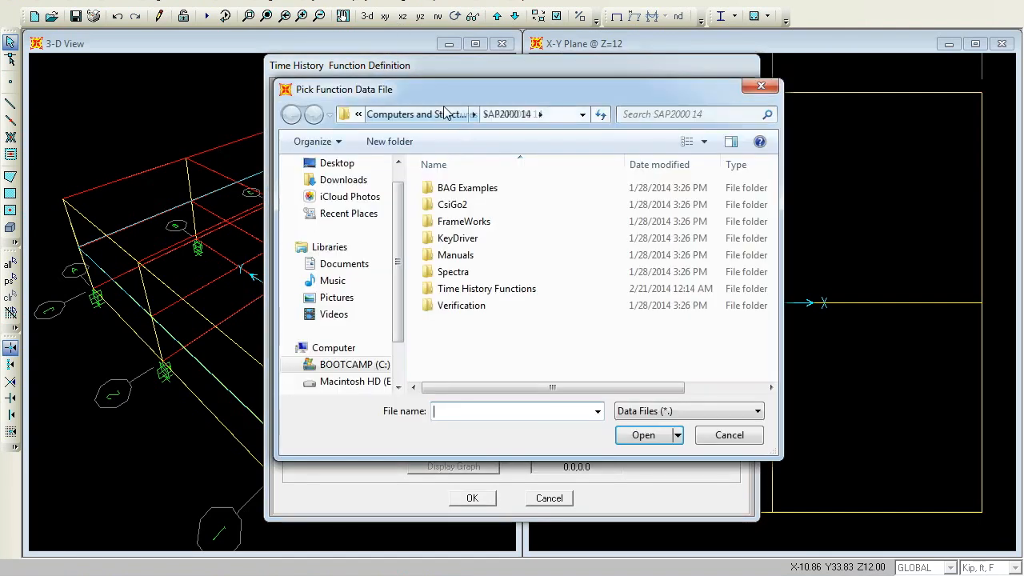
{"action": "left_click", "coordinate": [496, 292]}
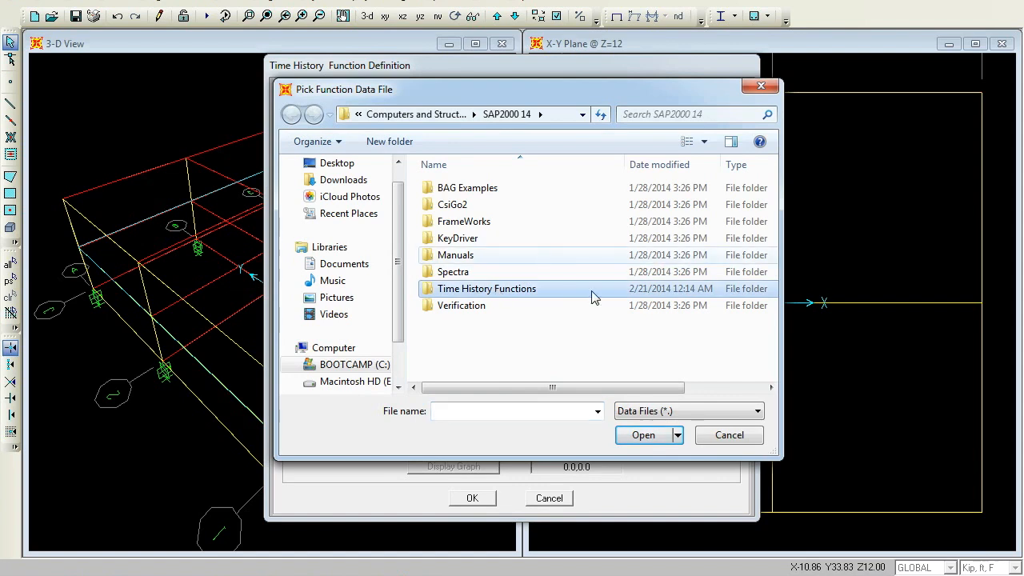
{"action": "left_click", "coordinate": [641, 435]}
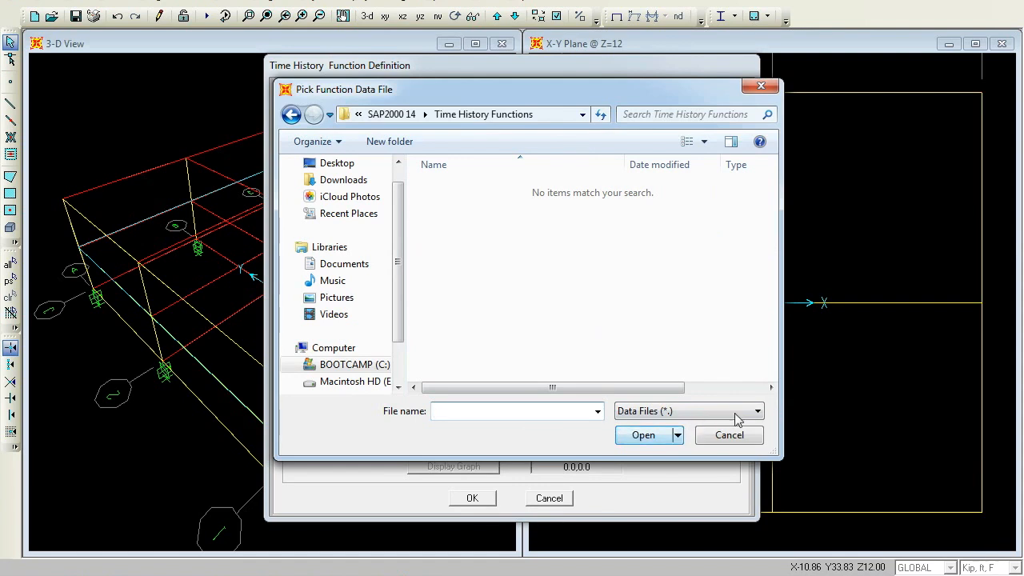
{"action": "left_click", "coordinate": [709, 411]}
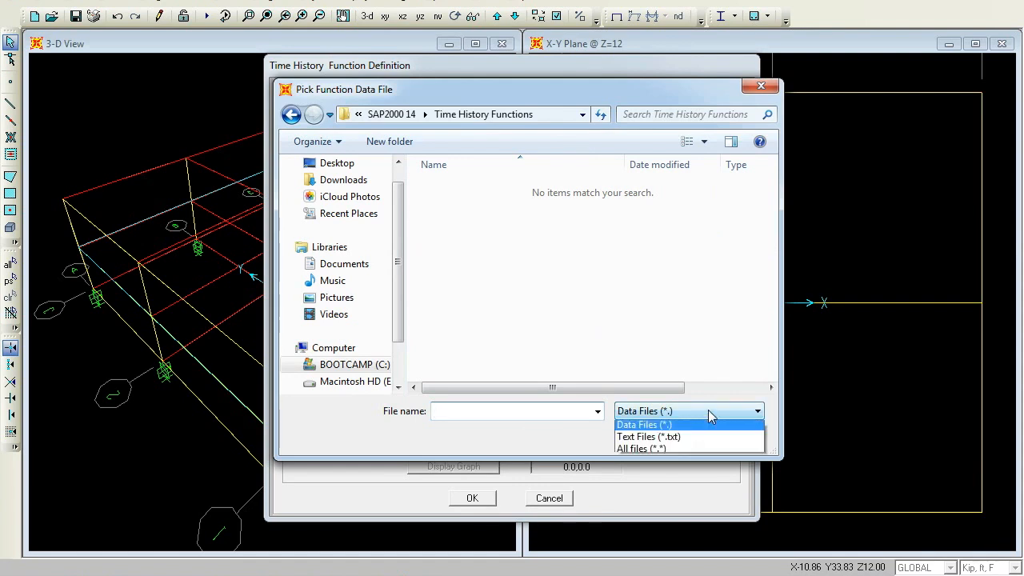
{"action": "left_click", "coordinate": [686, 450]}
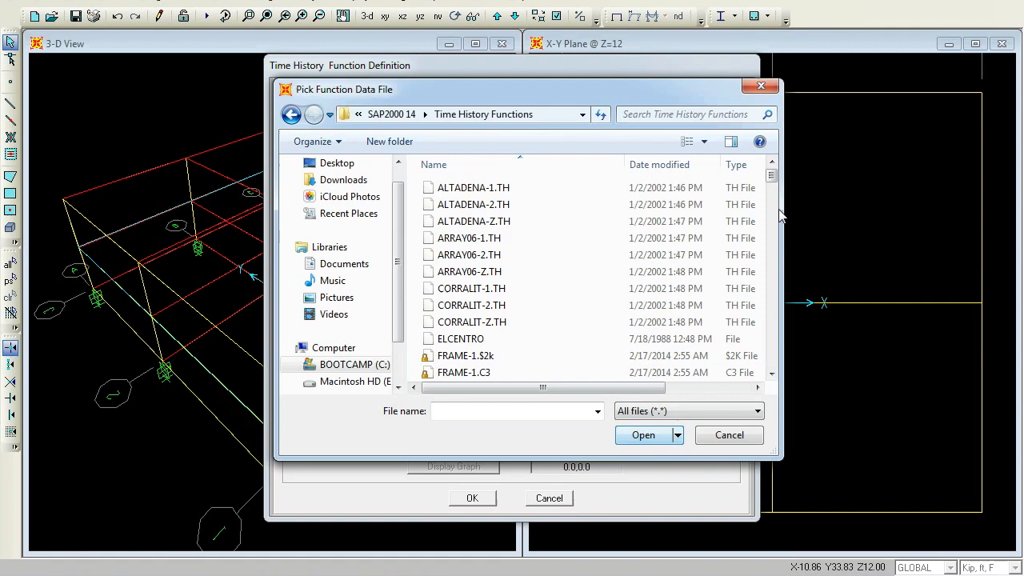
{"action": "left_click_drag", "start_coordinate": [773, 173], "coordinate": [789, 233]}
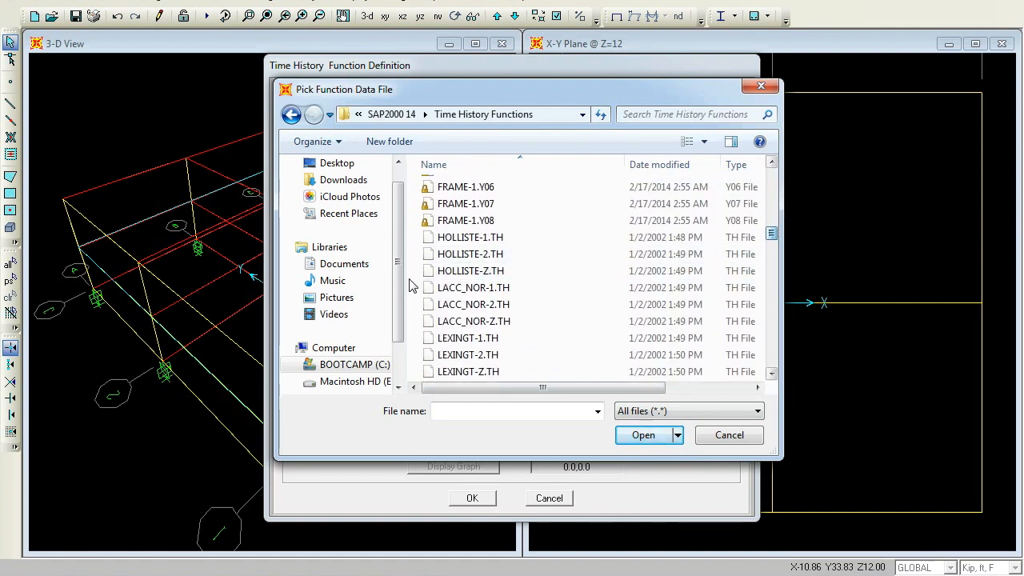
{"action": "left_click", "coordinate": [458, 289]}
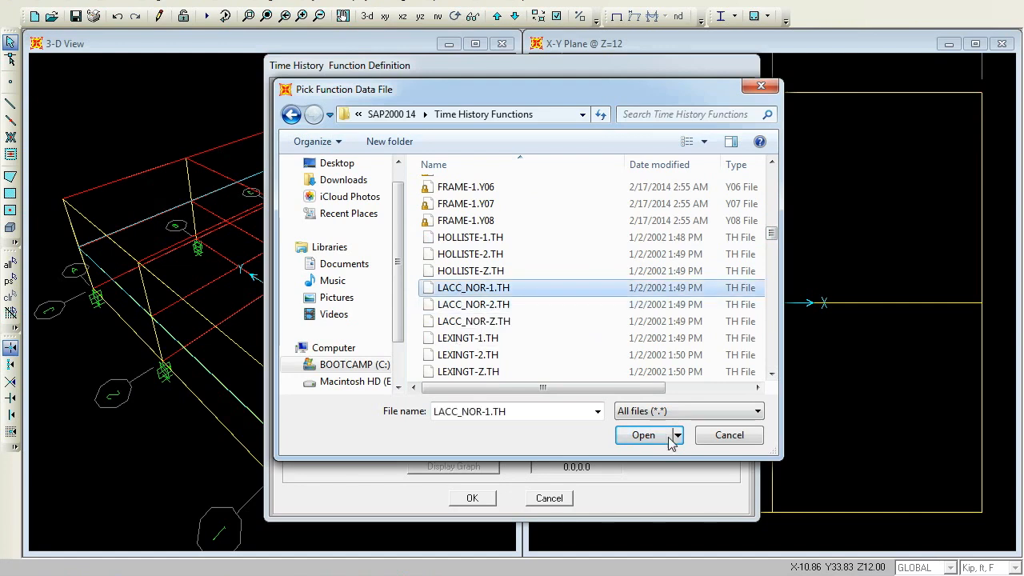
{"action": "left_click", "coordinate": [646, 435]}
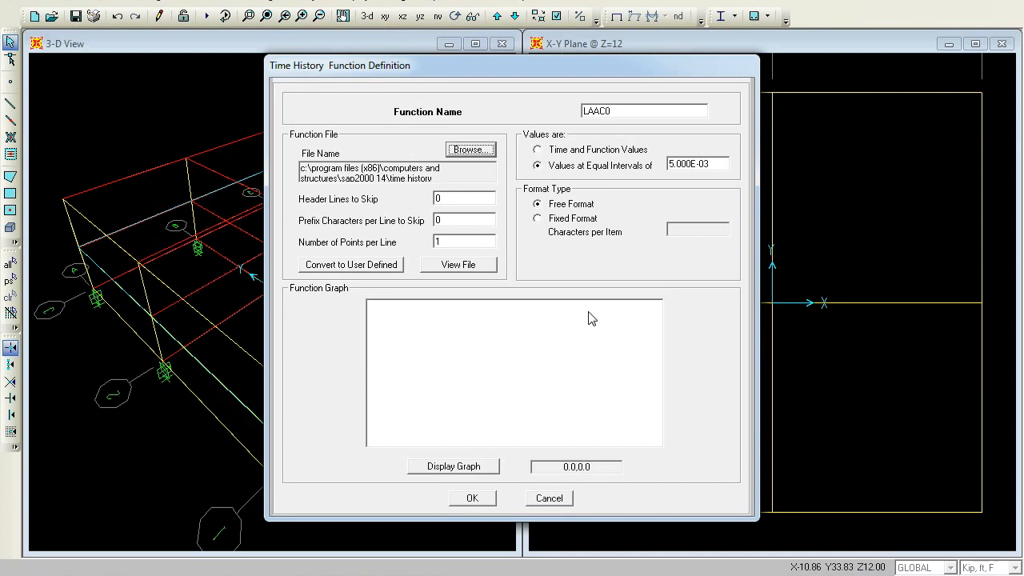
Set header lines to skip to 2 and points per line to 8, adjust the equal-interval value, and confirm the function
{"action": "left_click", "coordinate": [473, 200]}
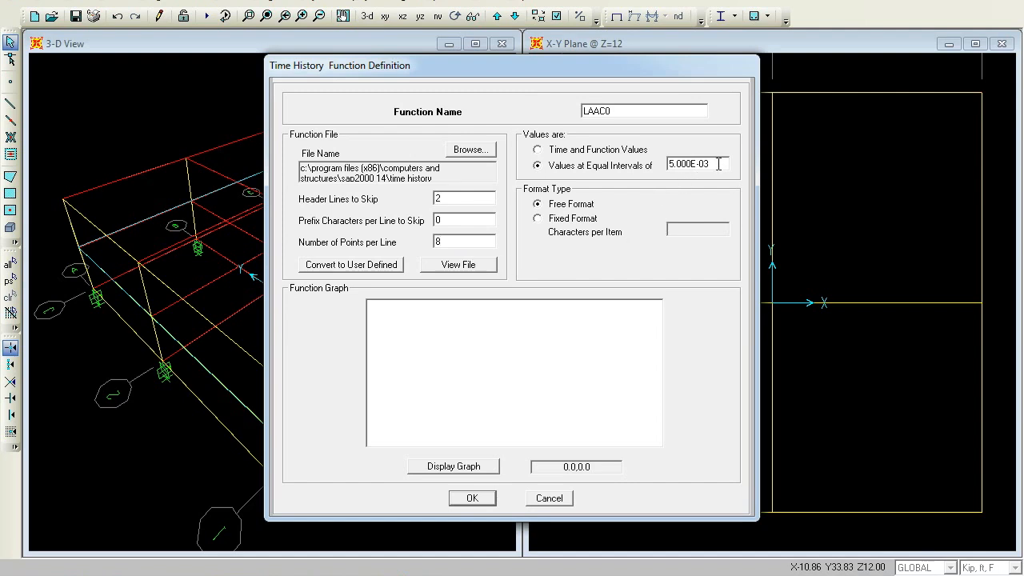
{"action": "double_click", "coordinate": [718, 164]}
{"action": "type", "text": "0.02"}
{"action": "left_click", "coordinate": [472, 499]}
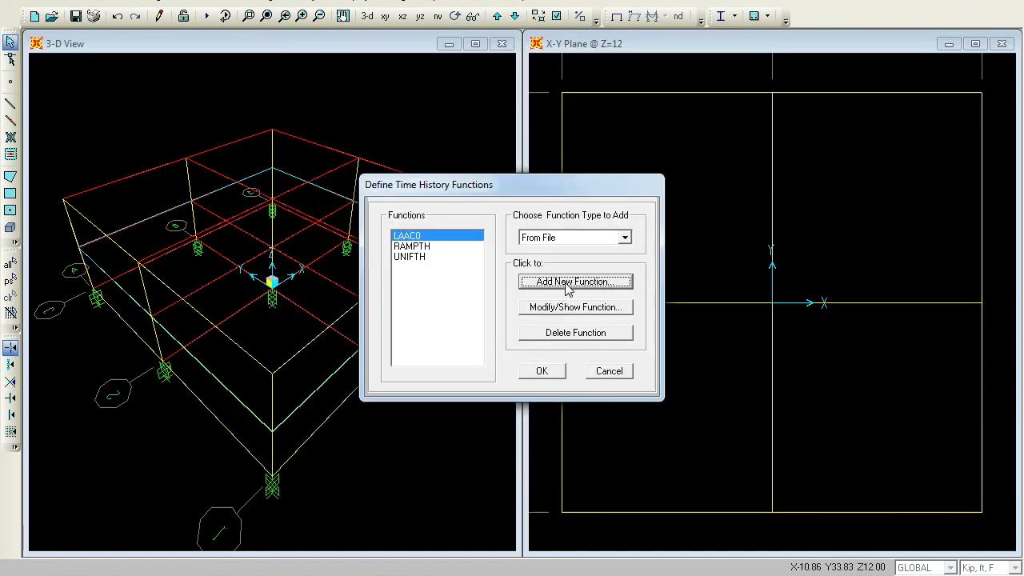
Add another From File time history function and name it LACC90
{"action": "left_click", "coordinate": [569, 281]}
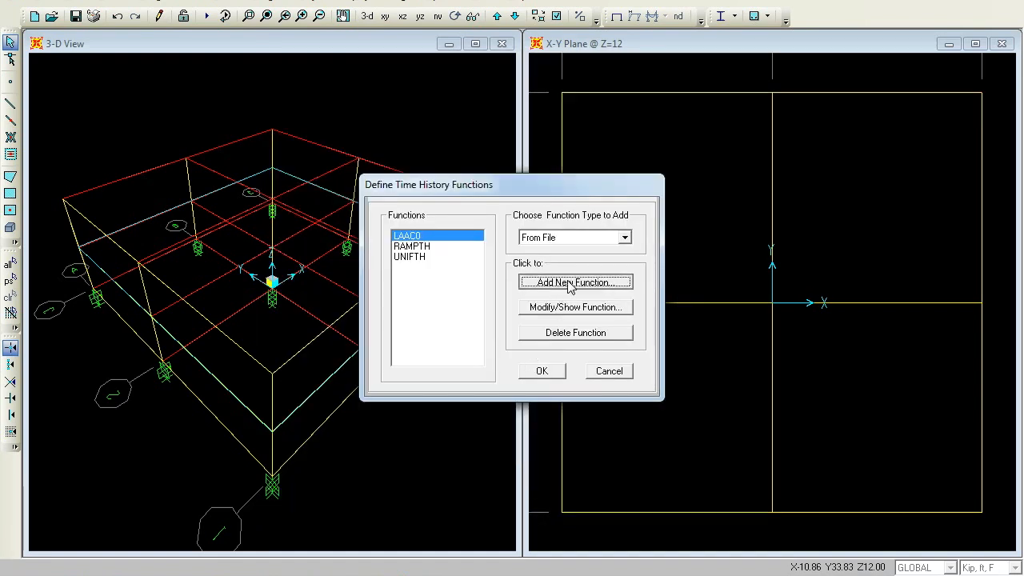
{"action": "double_click", "coordinate": [631, 110]}
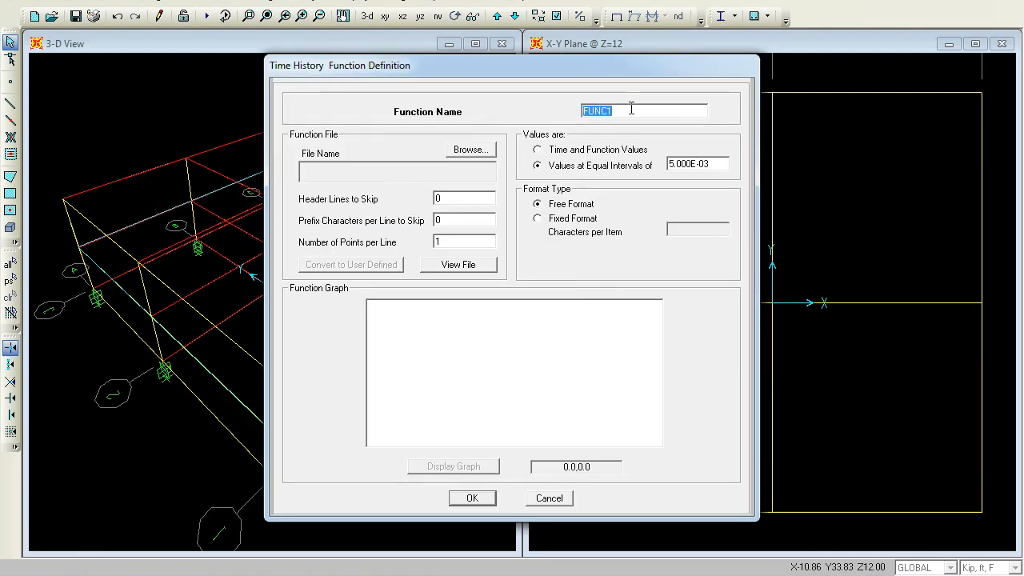
{"action": "type", "text": "LACC90"}
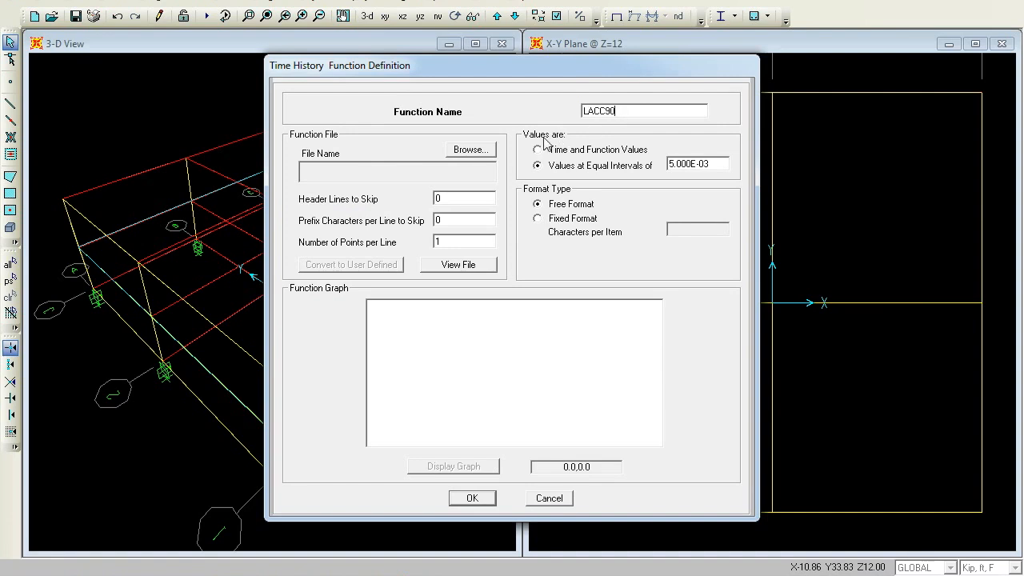
Load the LUCERNE-2.TH ground-motion file from the Time History Functions folder, showing all file types, for LACC90
{"action": "left_click", "coordinate": [468, 154]}
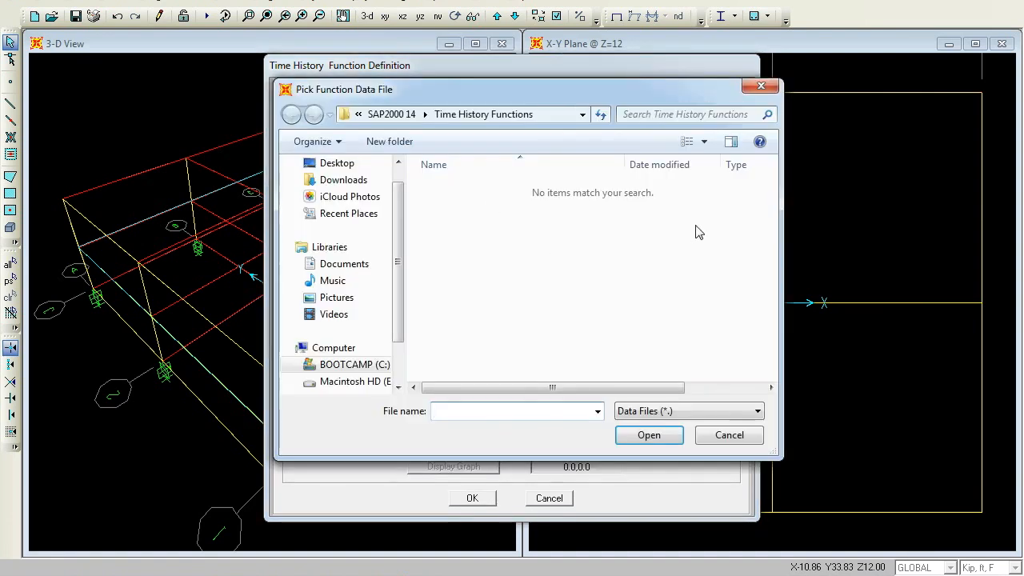
{"action": "left_click", "coordinate": [715, 413]}
{"action": "left_click", "coordinate": [699, 451]}
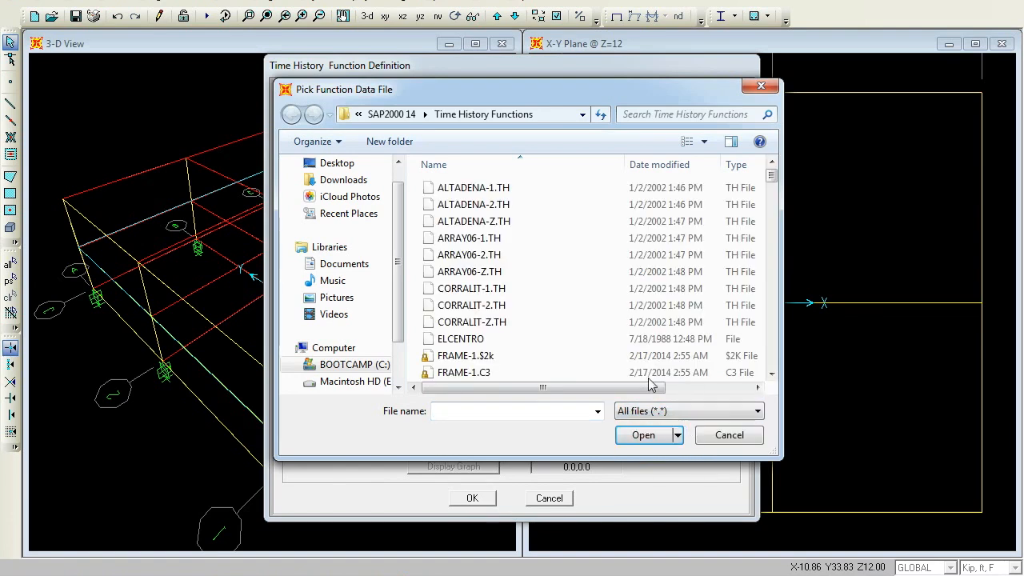
{"action": "left_click_drag", "start_coordinate": [772, 168], "coordinate": [777, 252]}
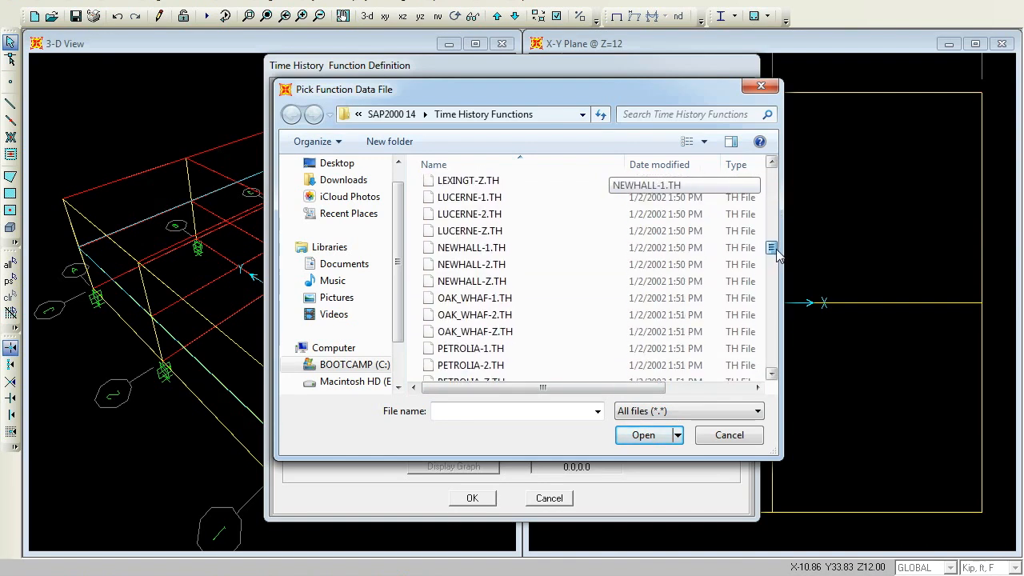
{"action": "left_click", "coordinate": [494, 214]}
{"action": "left_click", "coordinate": [642, 438]}
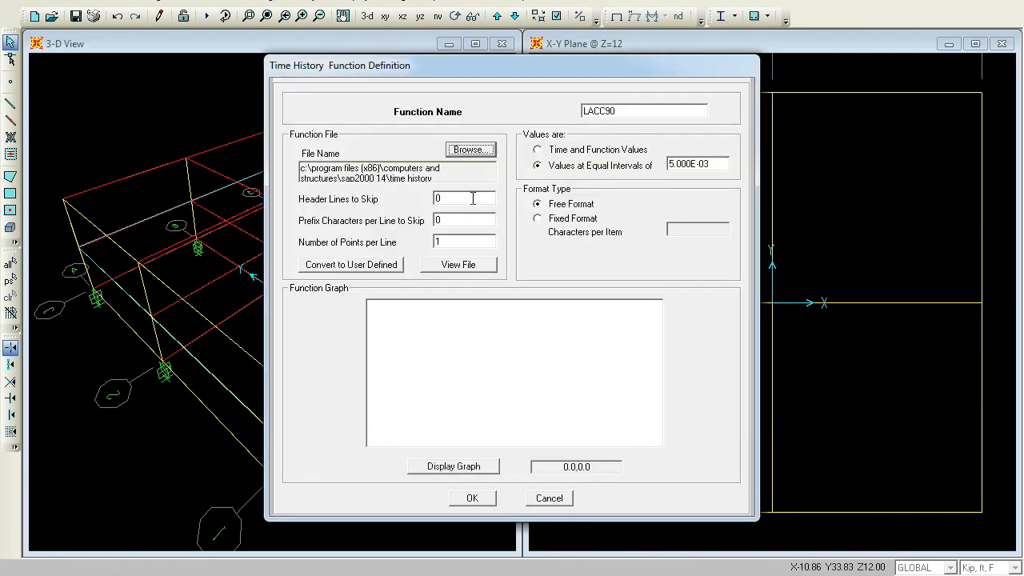
{"action": "left_click", "coordinate": [474, 149]}
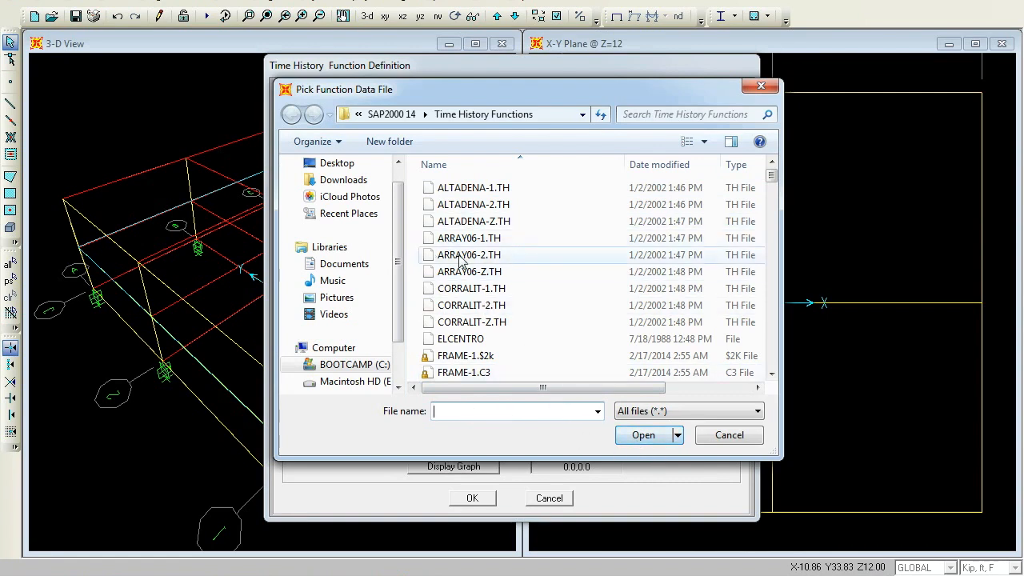
{"action": "left_click", "coordinate": [745, 436]}
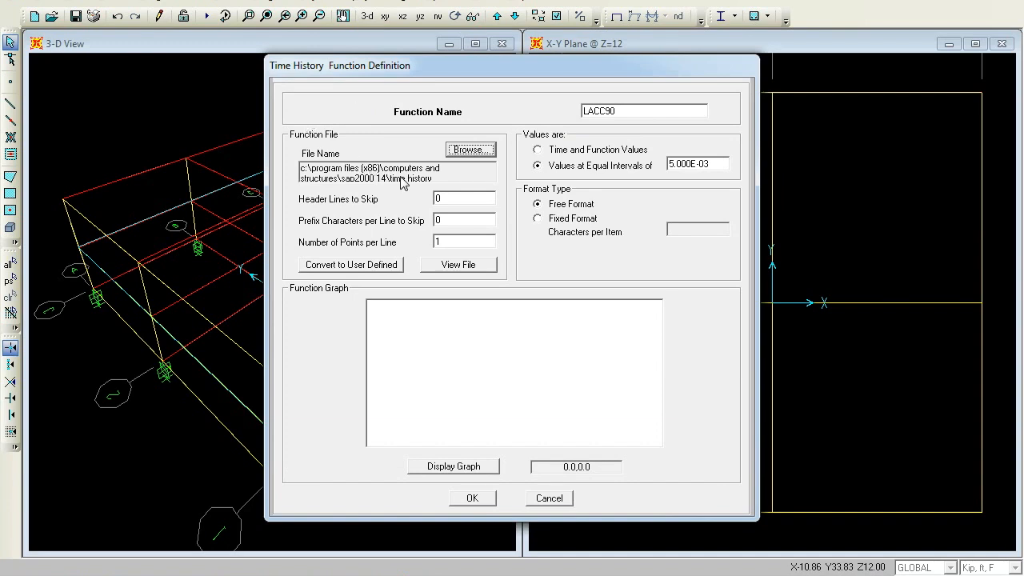
Set header lines to skip to 2 and points per line to 8, adjust the interval, and confirm both function dialogs
{"action": "double_click", "coordinate": [447, 200]}
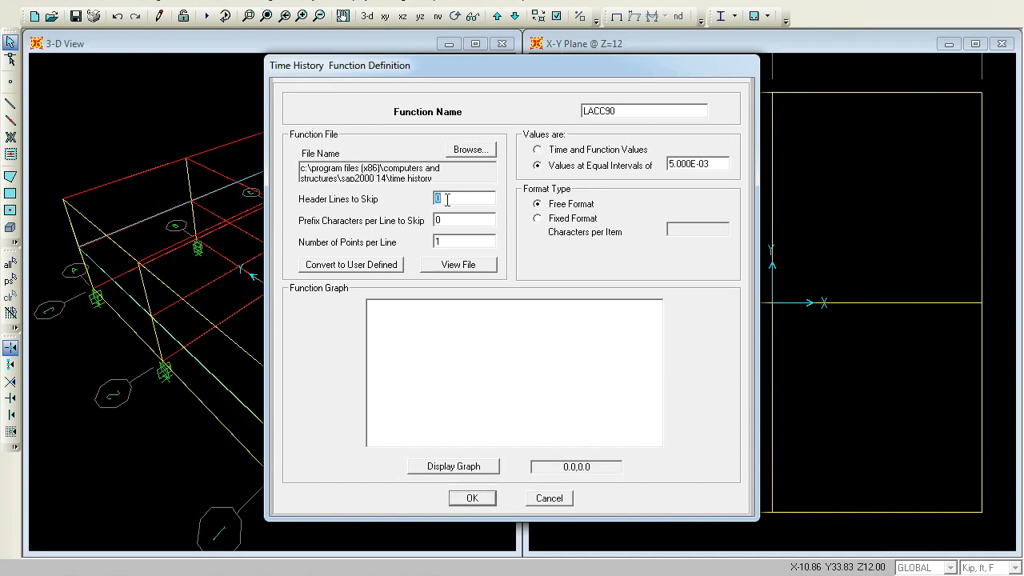
{"action": "type", "text": "2"}
{"action": "double_click", "coordinate": [452, 244]}
{"action": "type", "text": "8"}
{"action": "double_click", "coordinate": [721, 165]}
{"action": "type", "text": "0"}
{"action": "left_click", "coordinate": [461, 499]}
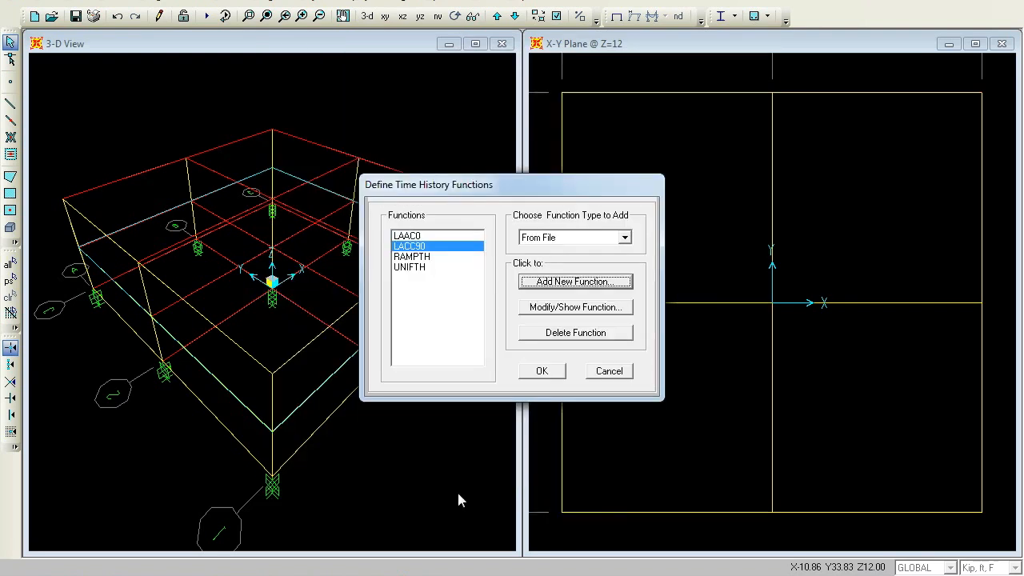
{"action": "left_click", "coordinate": [547, 372]}
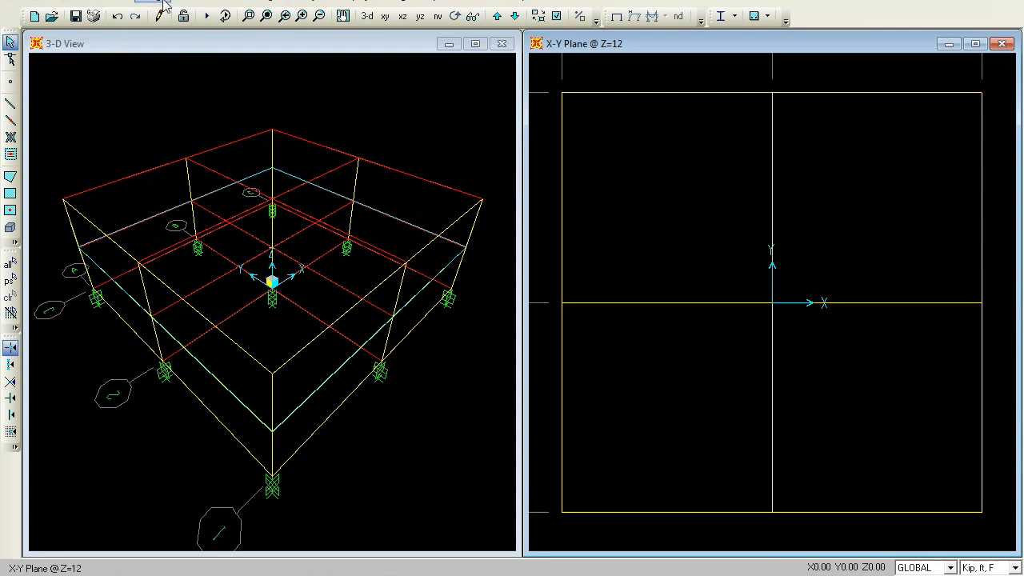
{"action": "left_click", "coordinate": [116, 3]}
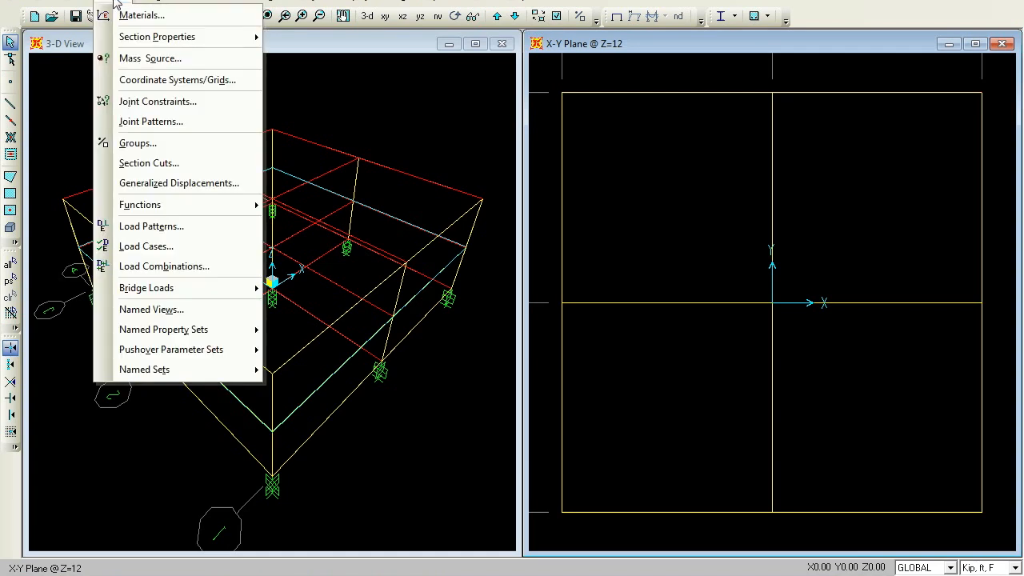
{"action": "mouse_move", "coordinate": [133, 37]}
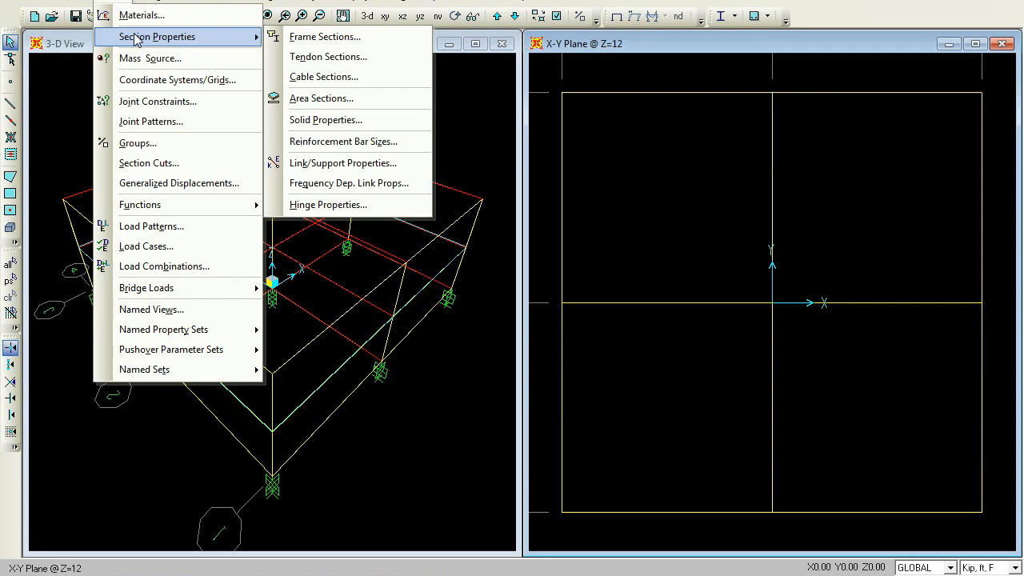
{"action": "key", "text": "Escape"}
{"action": "key", "text": "Escape"}
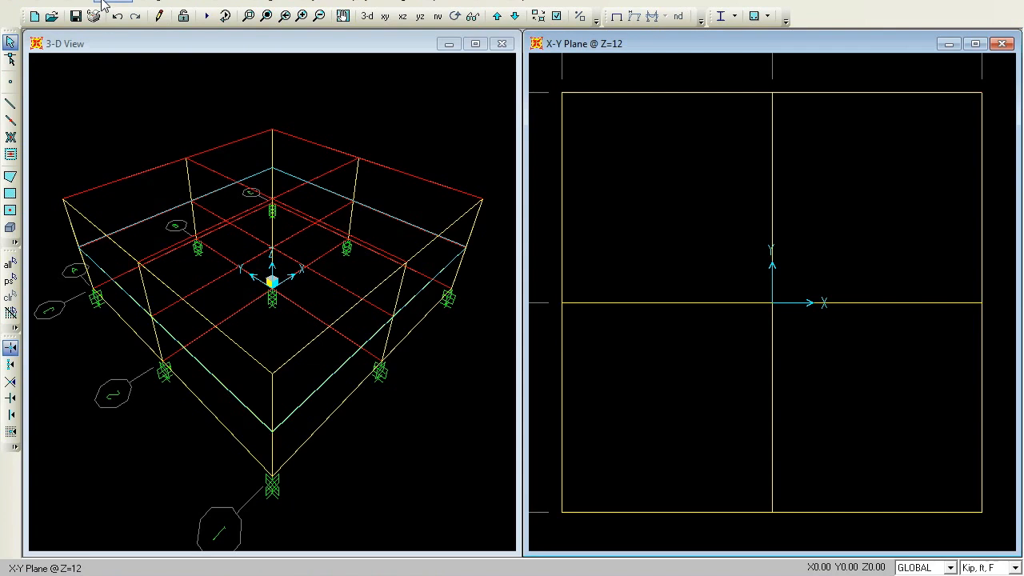
Open the MODAL load case and switch its type of modes to Ritz Vectors
{"action": "left_click", "coordinate": [103, 3]}
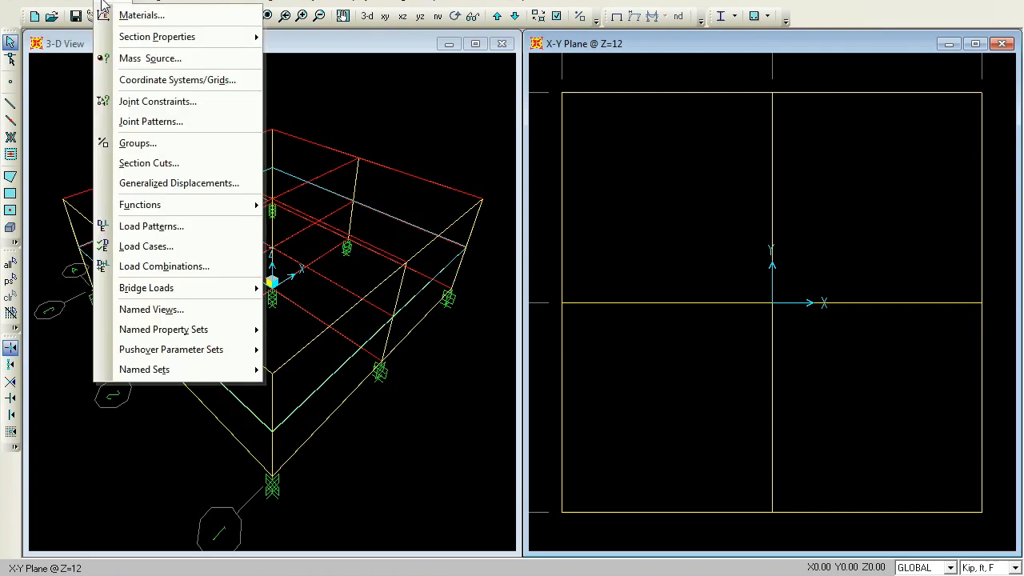
{"action": "left_click", "coordinate": [155, 247]}
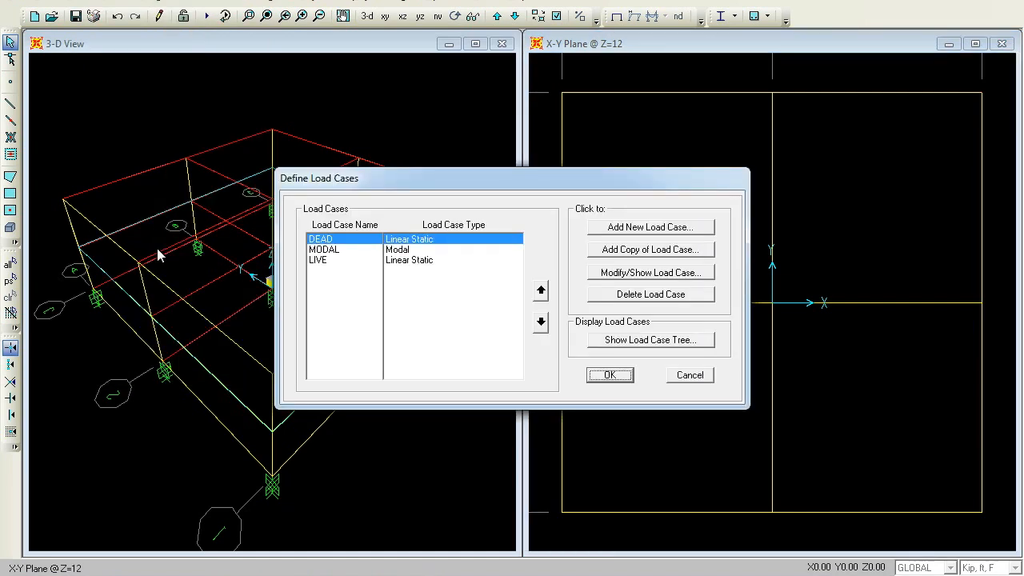
{"action": "left_click", "coordinate": [338, 250]}
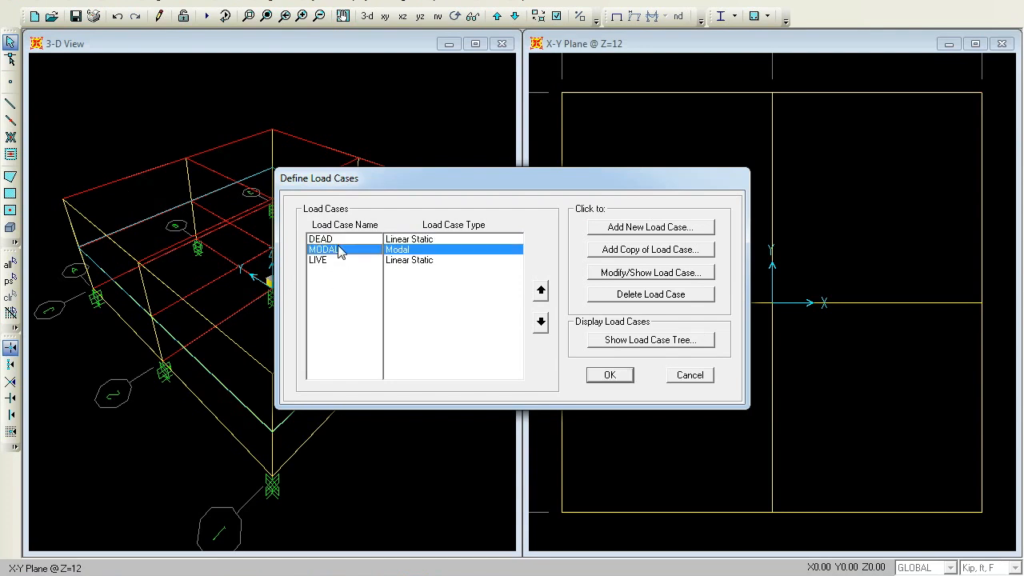
{"action": "left_click", "coordinate": [649, 273]}
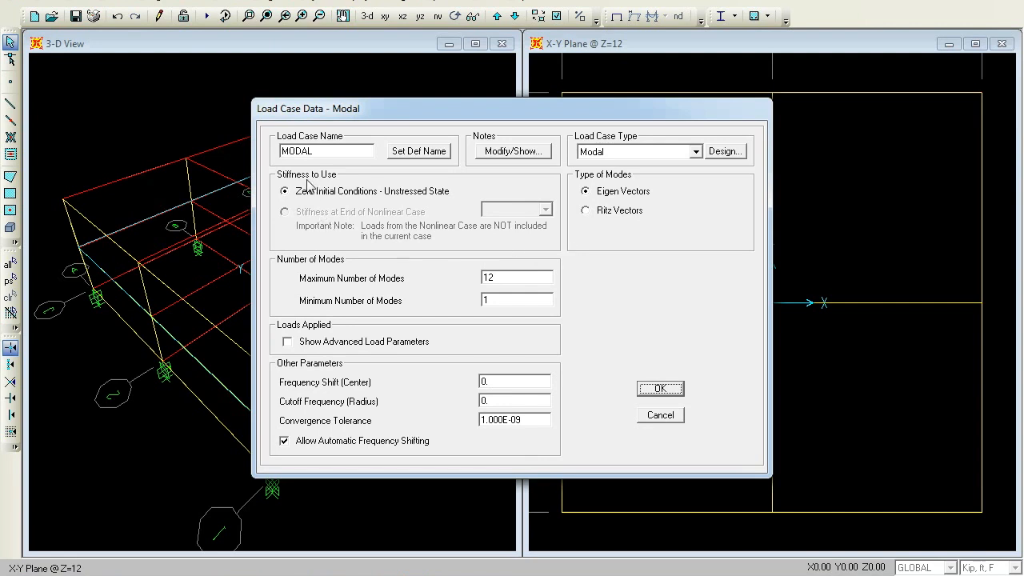
{"action": "left_click", "coordinate": [586, 210]}
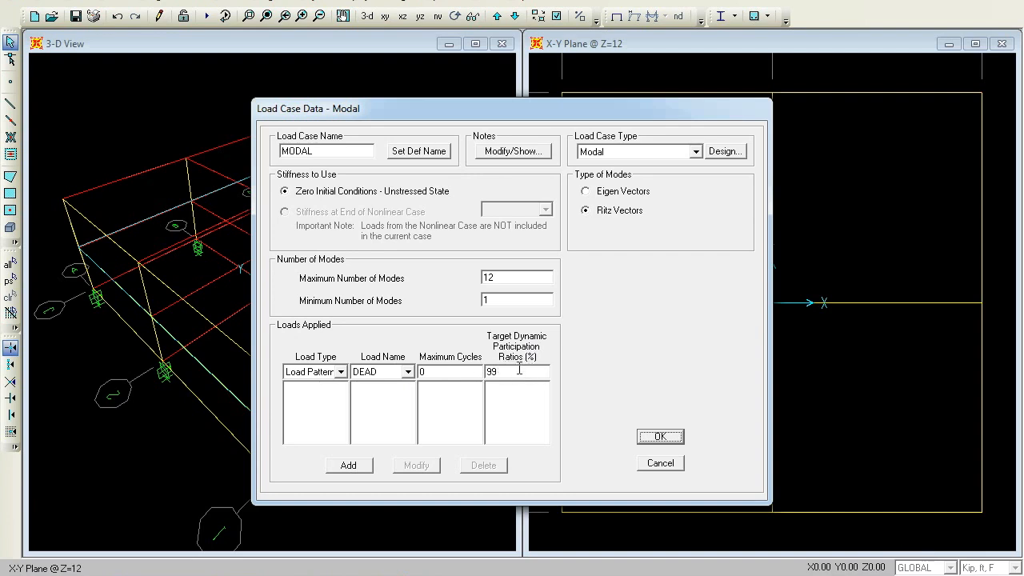
Add the DEAD load pattern and an Accel UX load to the MODAL case's applied loads
{"action": "left_click", "coordinate": [349, 465]}
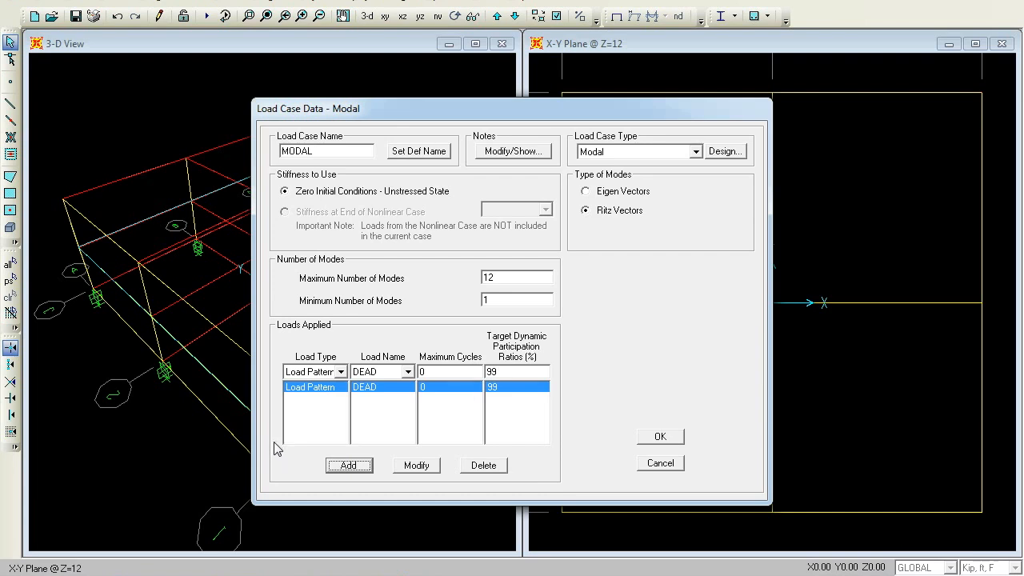
{"action": "left_click", "coordinate": [340, 372]}
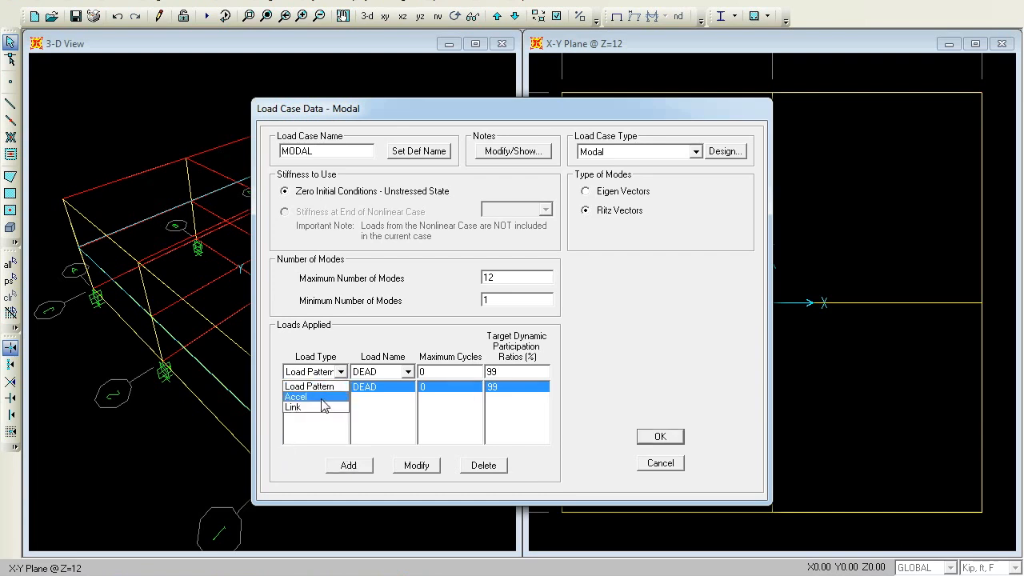
{"action": "left_click", "coordinate": [321, 398]}
{"action": "left_click", "coordinate": [407, 373]}
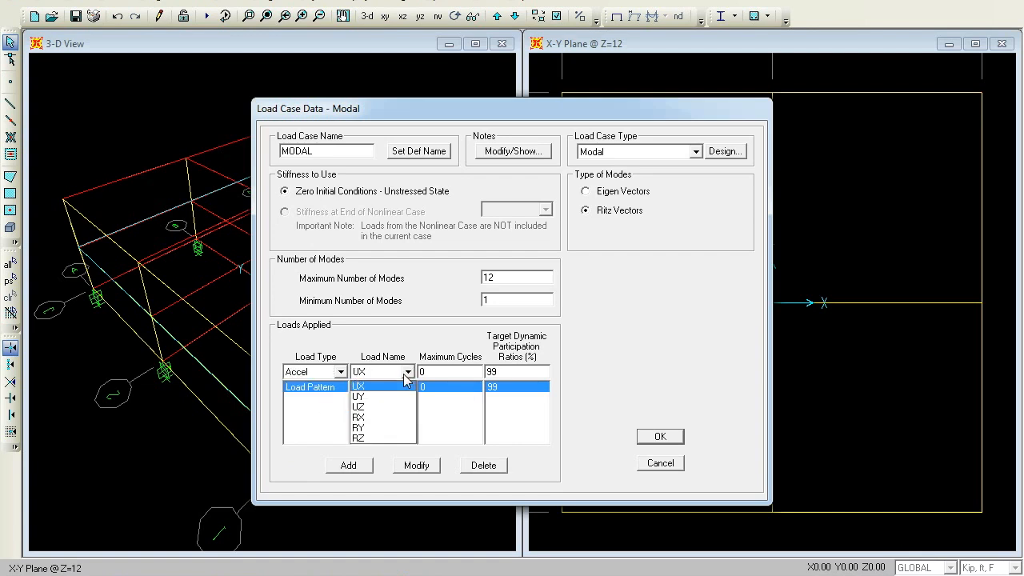
{"action": "left_click", "coordinate": [396, 387]}
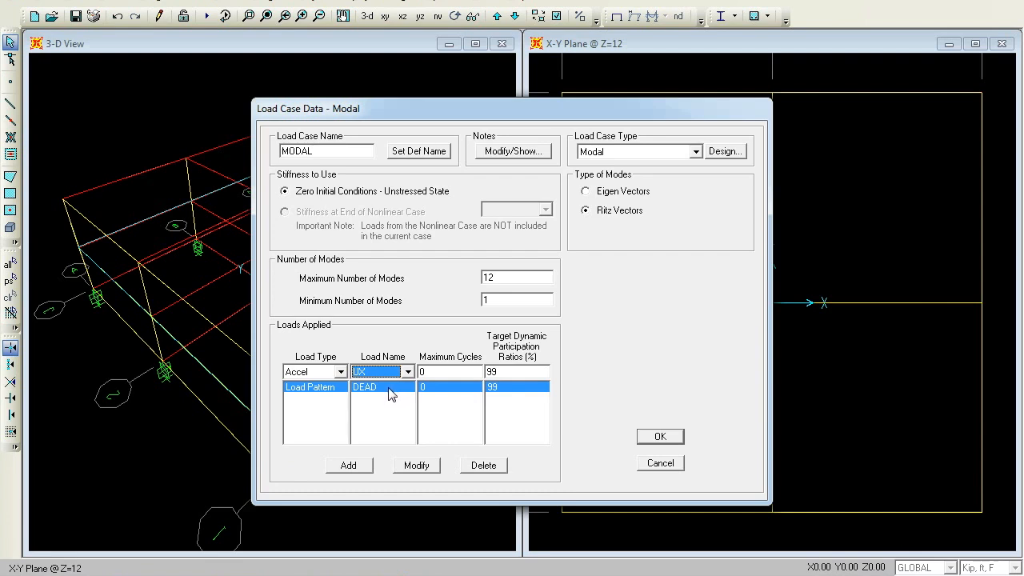
{"action": "left_click", "coordinate": [349, 467]}
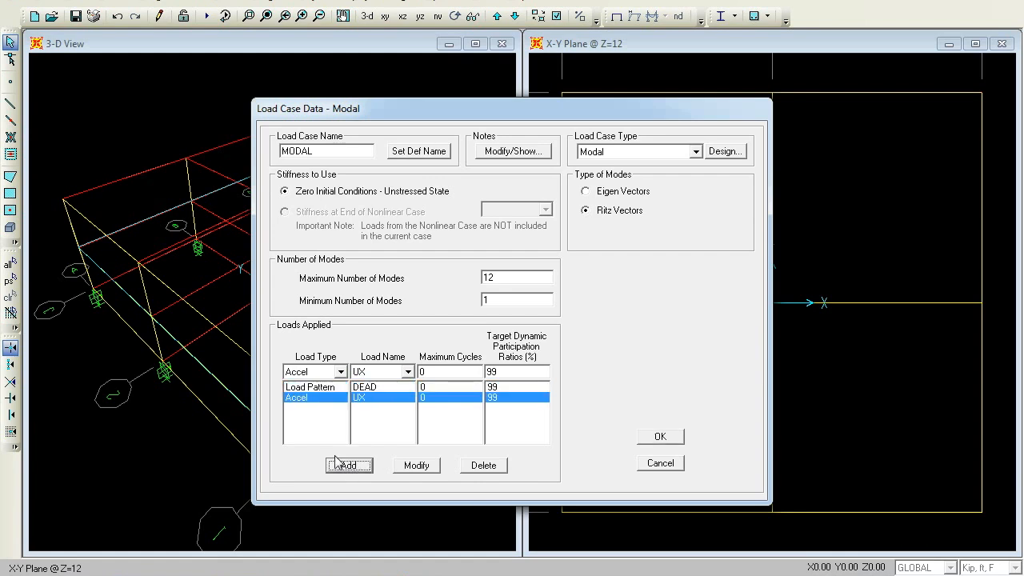
Add Accel UY and Link All loads to the MODAL case and confirm it
{"action": "left_click", "coordinate": [407, 372]}
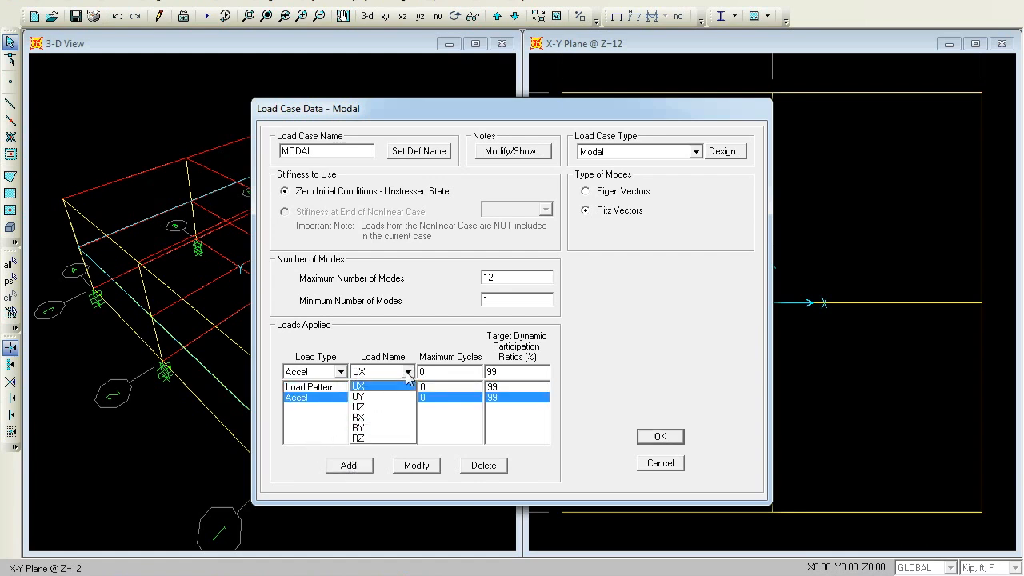
{"action": "left_click", "coordinate": [390, 398]}
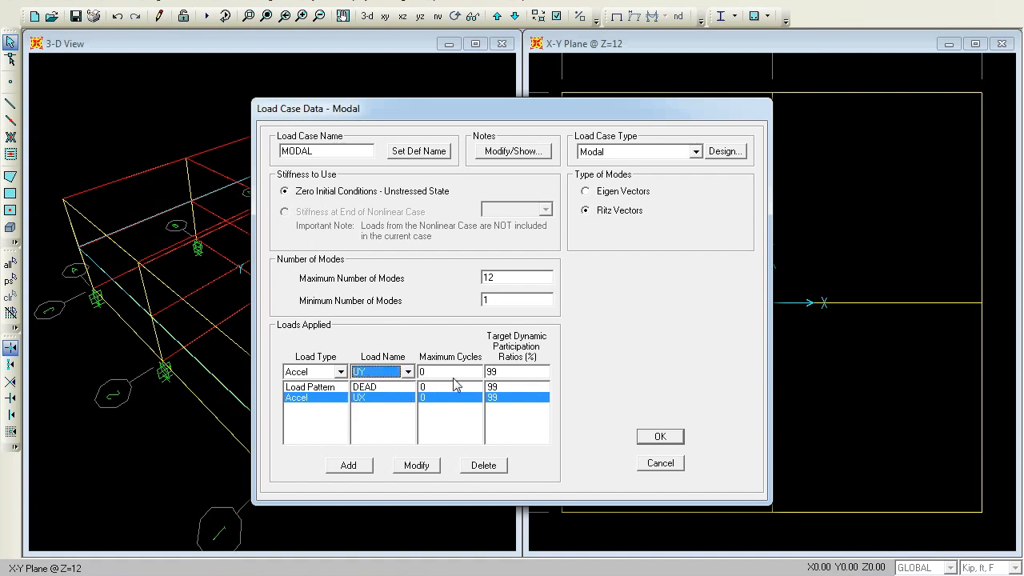
{"action": "left_click", "coordinate": [353, 466]}
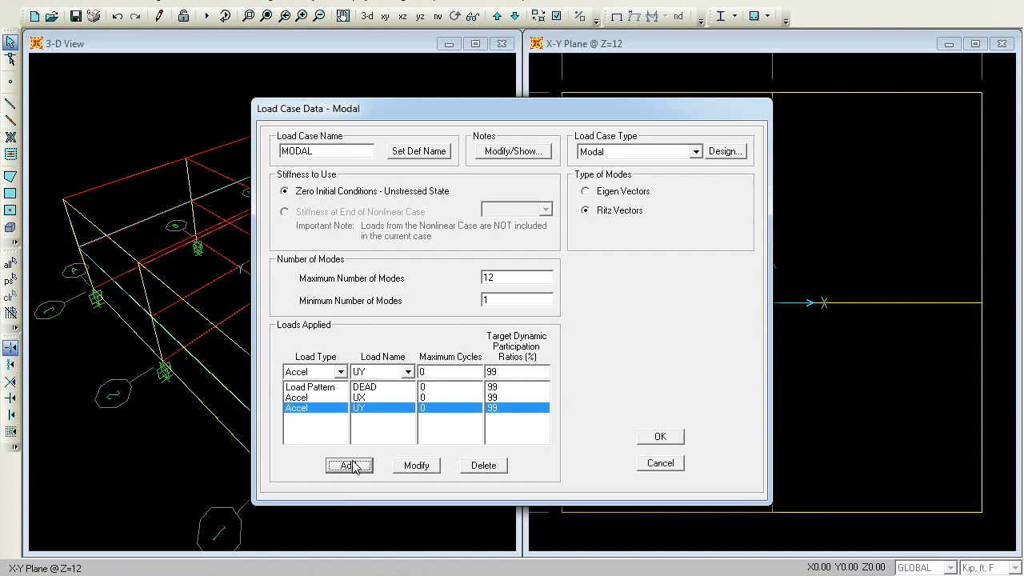
{"action": "left_click", "coordinate": [341, 372]}
{"action": "left_click", "coordinate": [314, 407]}
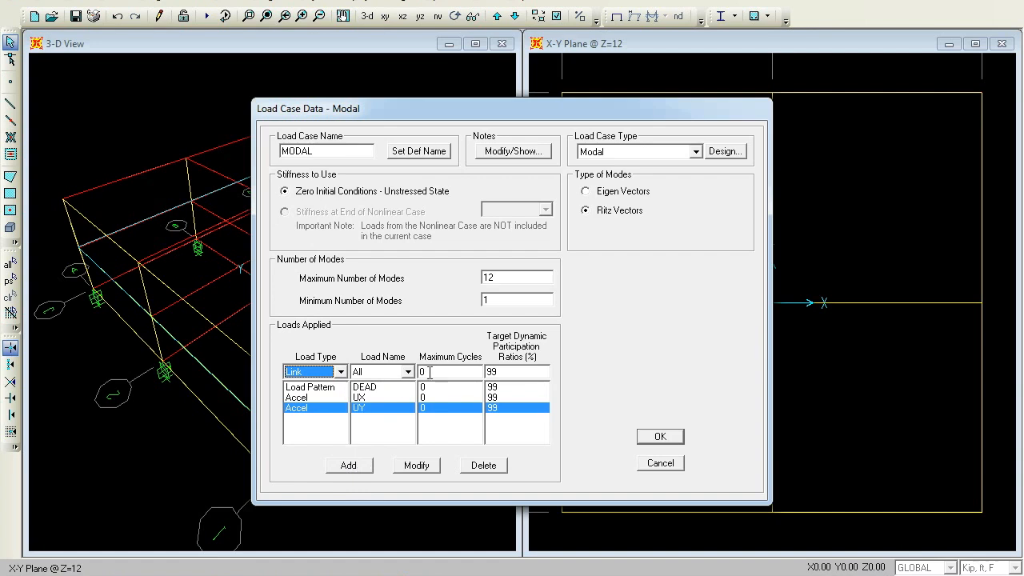
{"action": "left_click", "coordinate": [347, 465]}
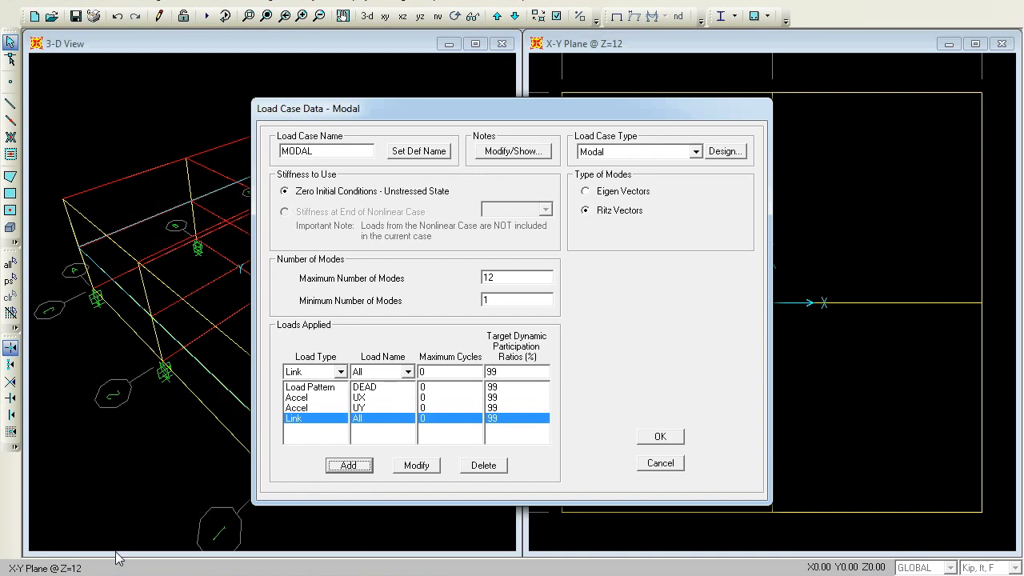
{"action": "left_click", "coordinate": [660, 436]}
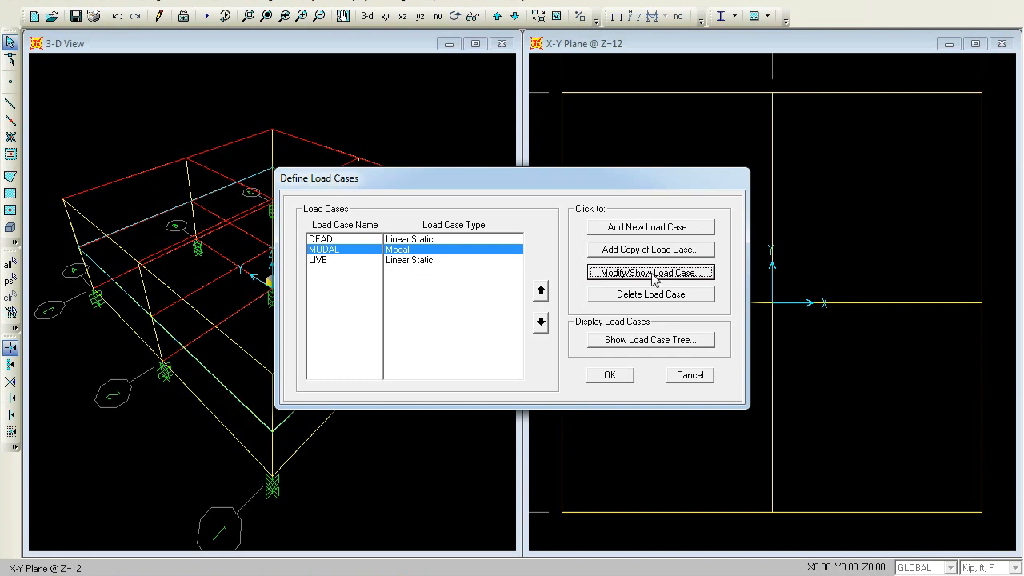
Add a new load case named GRAV as a nonlinear Time History case
{"action": "left_click", "coordinate": [671, 228]}
{"action": "double_click", "coordinate": [352, 179]}
{"action": "type", "text": "GRAV"}
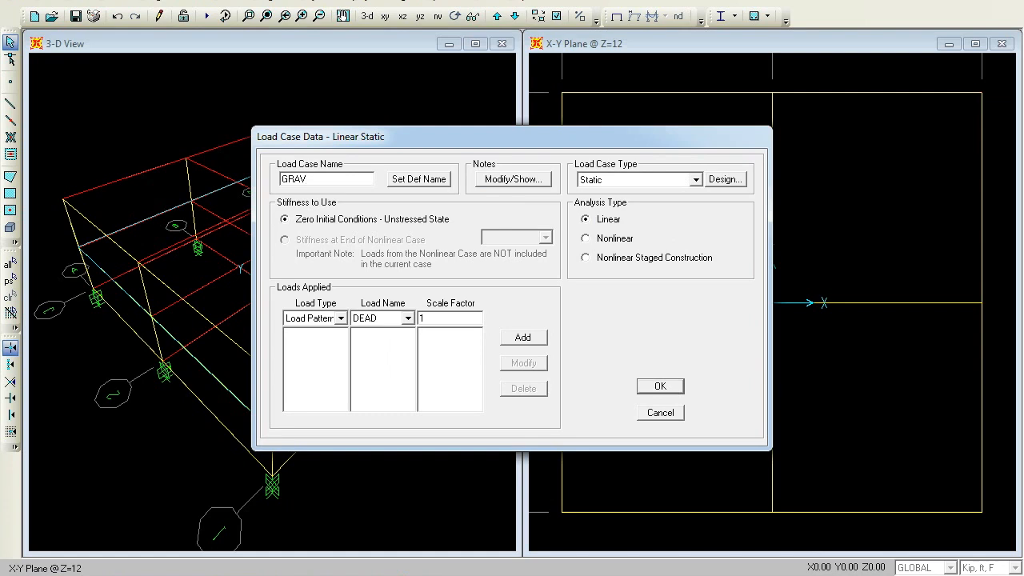
{"action": "left_click", "coordinate": [695, 180]}
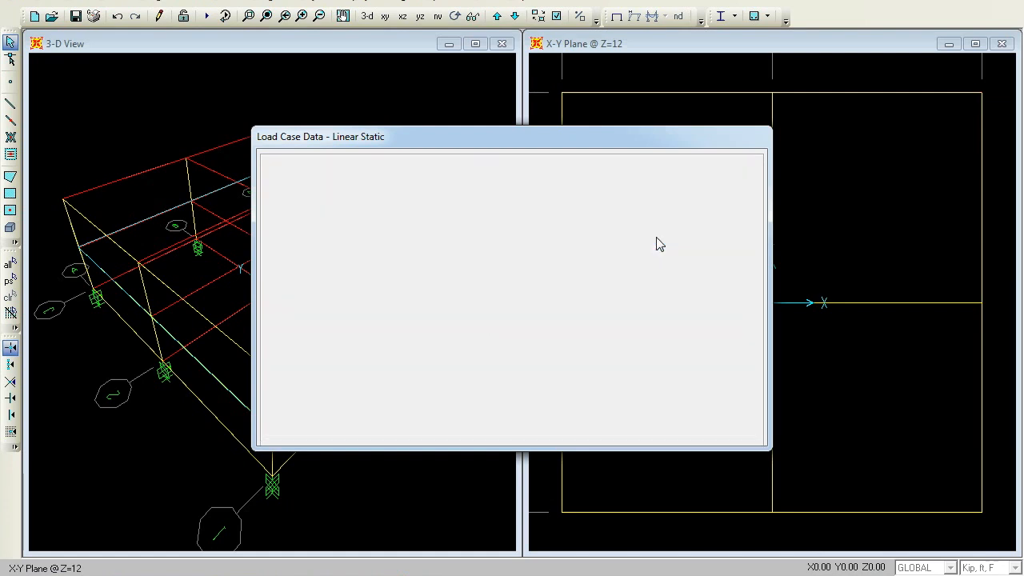
{"action": "left_click", "coordinate": [658, 237]}
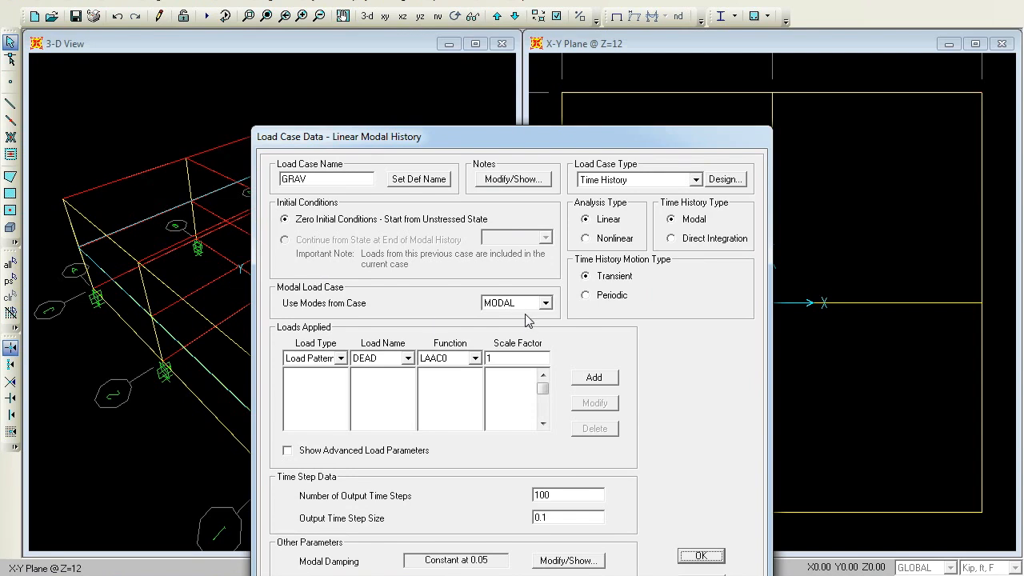
{"action": "left_click", "coordinate": [586, 239]}
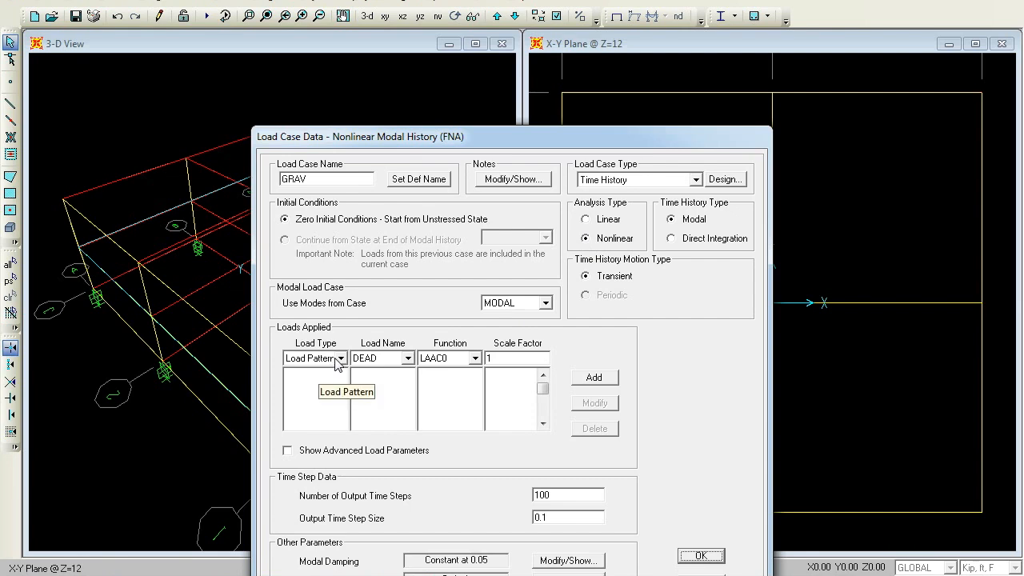
Apply the DEAD load pattern with the RAMPTH function to GRAV and confirm the case
{"action": "left_click", "coordinate": [473, 360]}
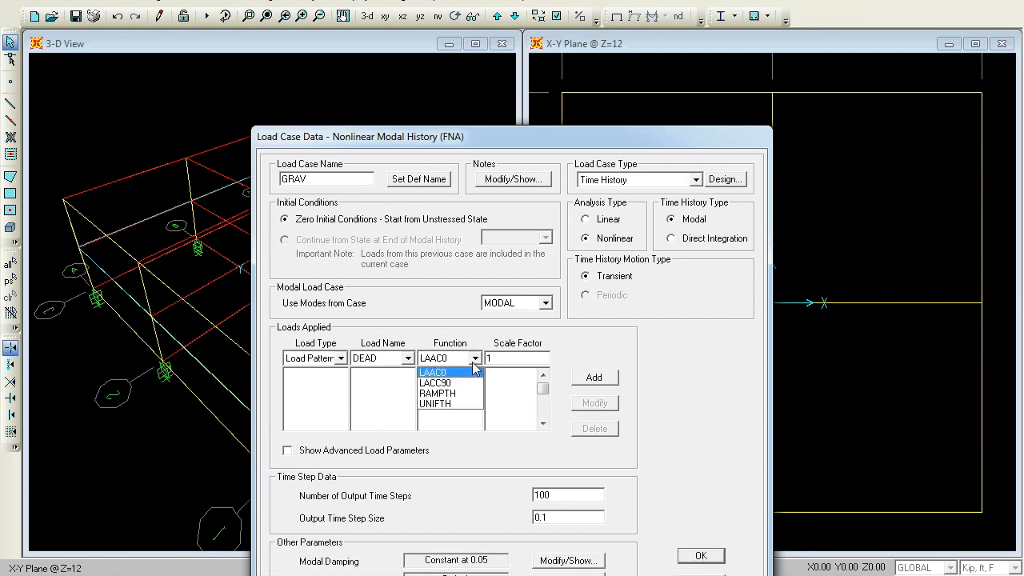
{"action": "left_click", "coordinate": [461, 394]}
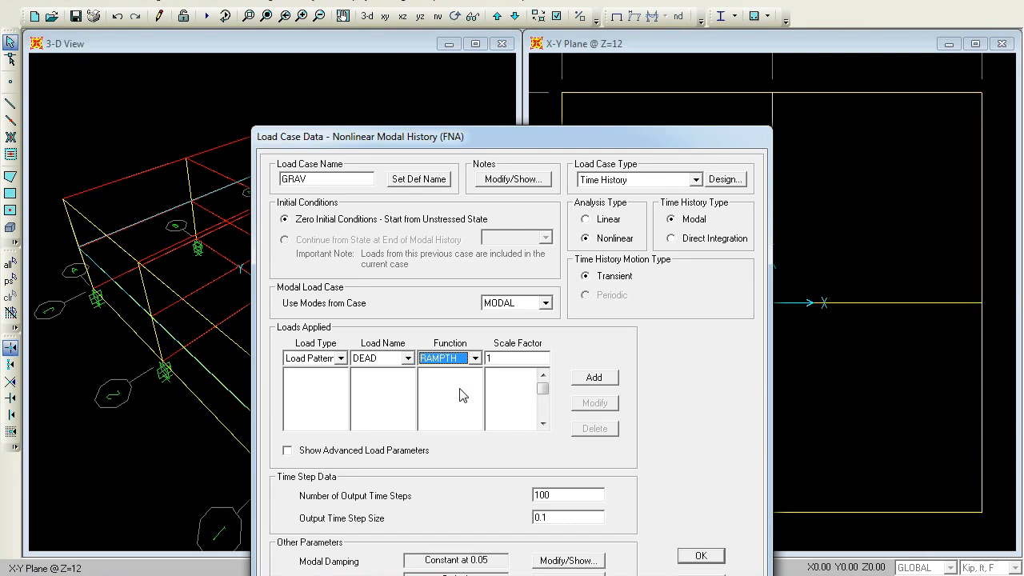
{"action": "left_click", "coordinate": [590, 378]}
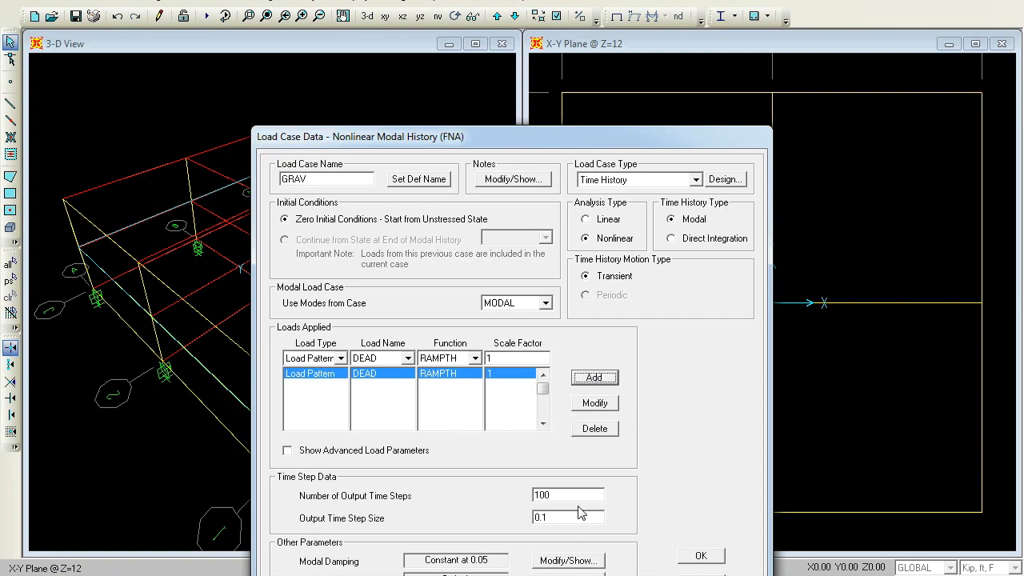
{"action": "left_click_drag", "start_coordinate": [582, 136], "coordinate": [562, 67]}
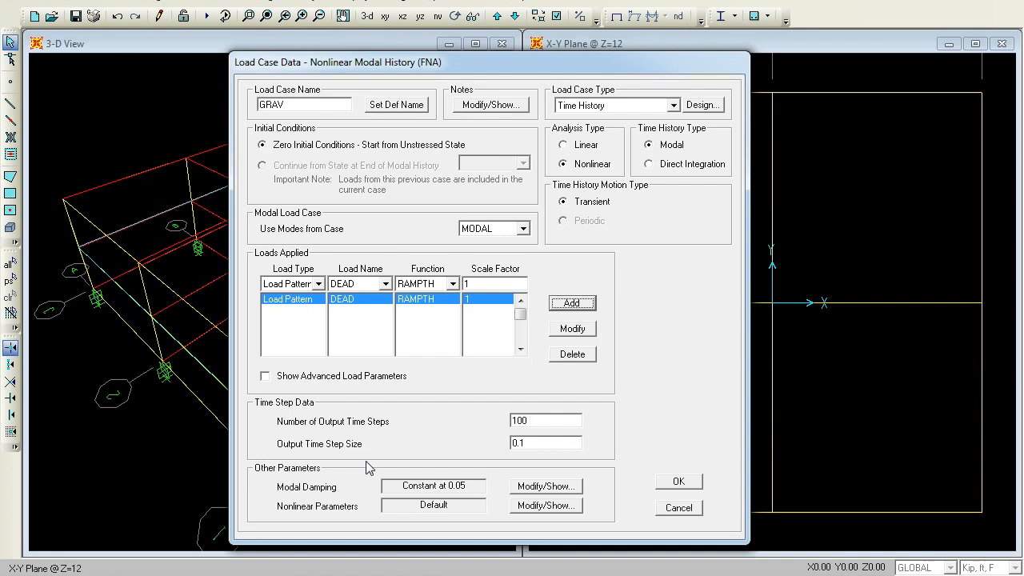
{"action": "left_click", "coordinate": [679, 481]}
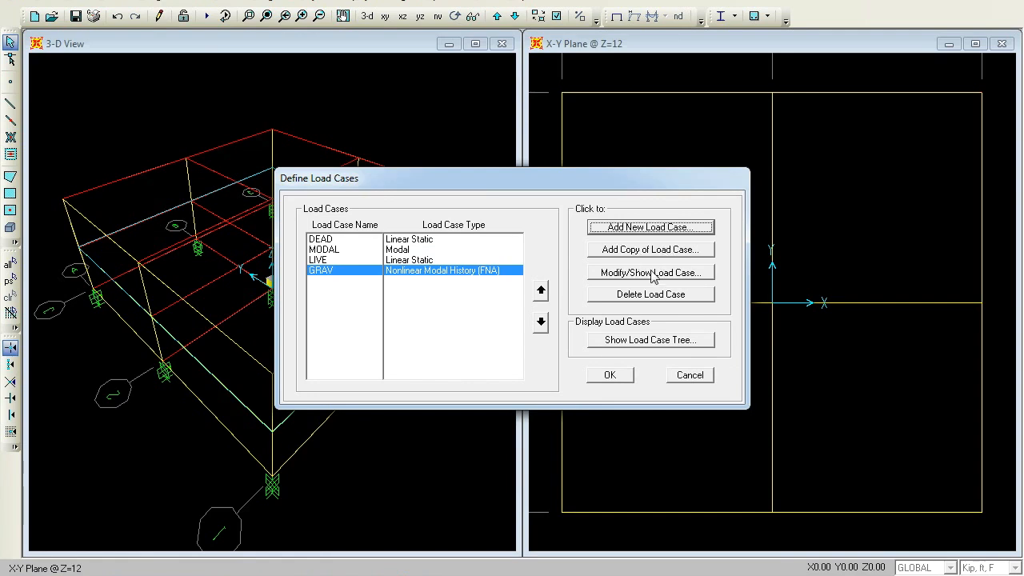
Add a new load case named LAC as a nonlinear Time History case
{"action": "left_click", "coordinate": [658, 228]}
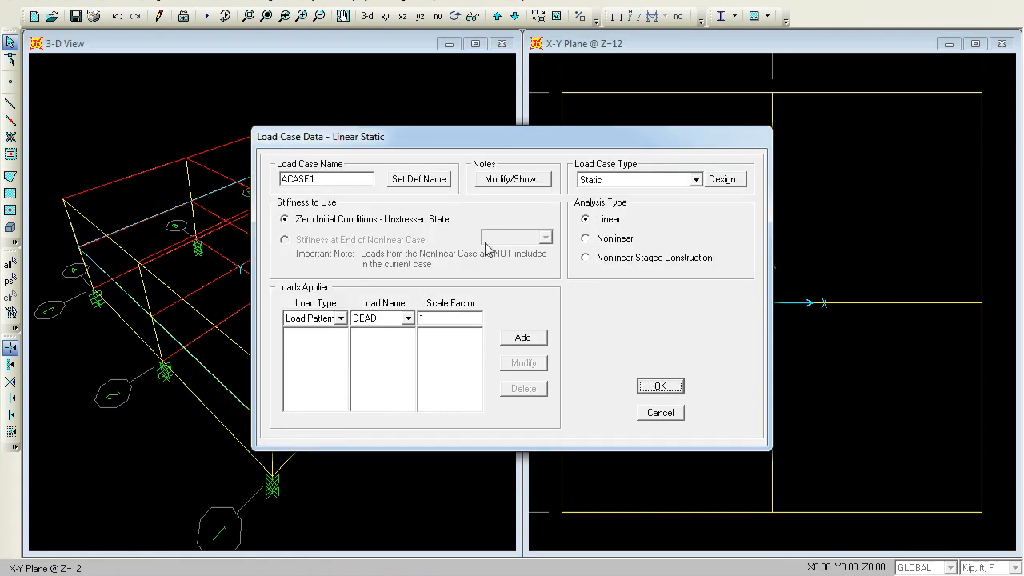
{"action": "double_click", "coordinate": [329, 179]}
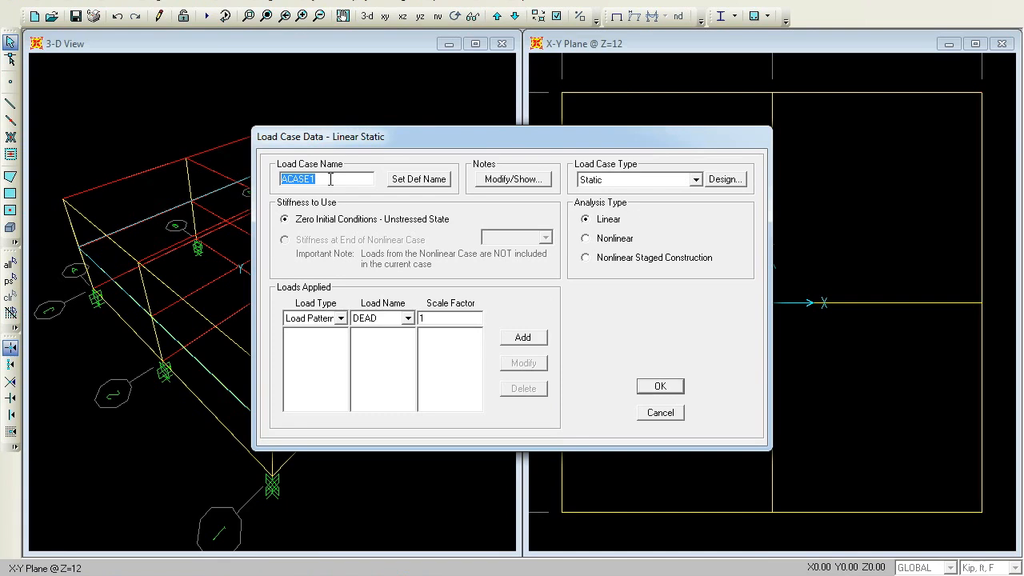
{"action": "type", "text": "LAC"}
{"action": "left_click", "coordinate": [695, 180]}
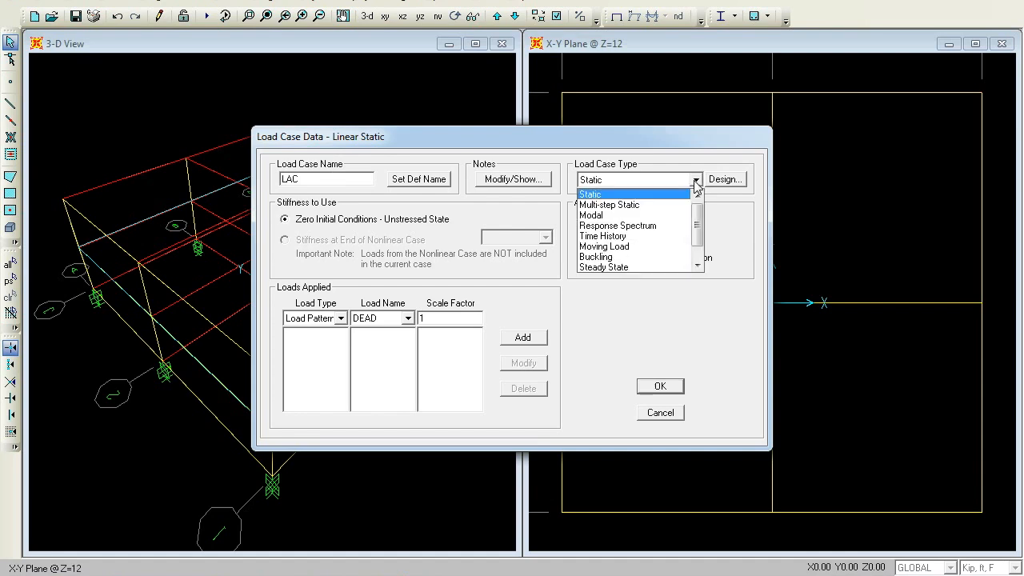
{"action": "left_click", "coordinate": [632, 235]}
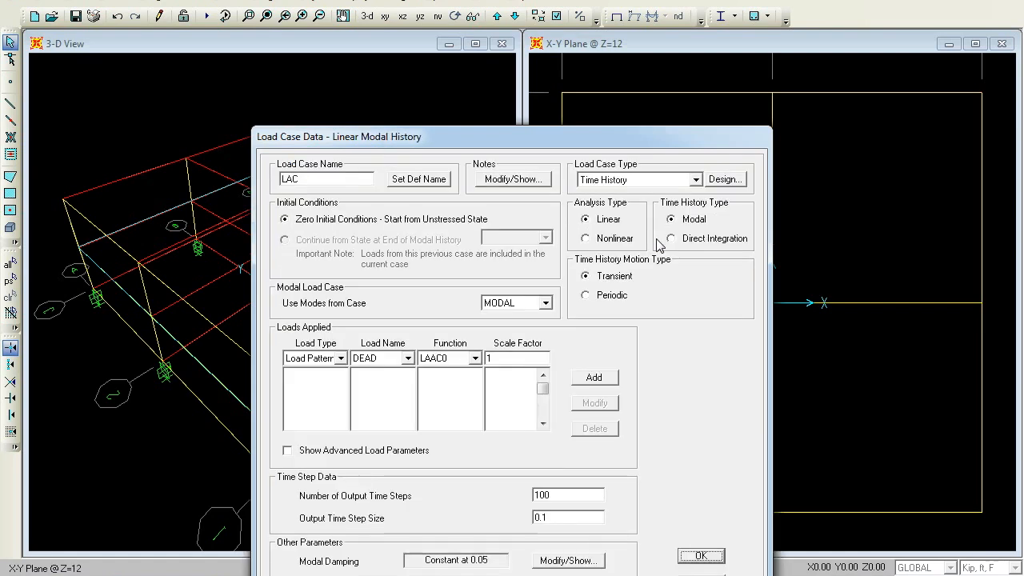
{"action": "left_click", "coordinate": [587, 241]}
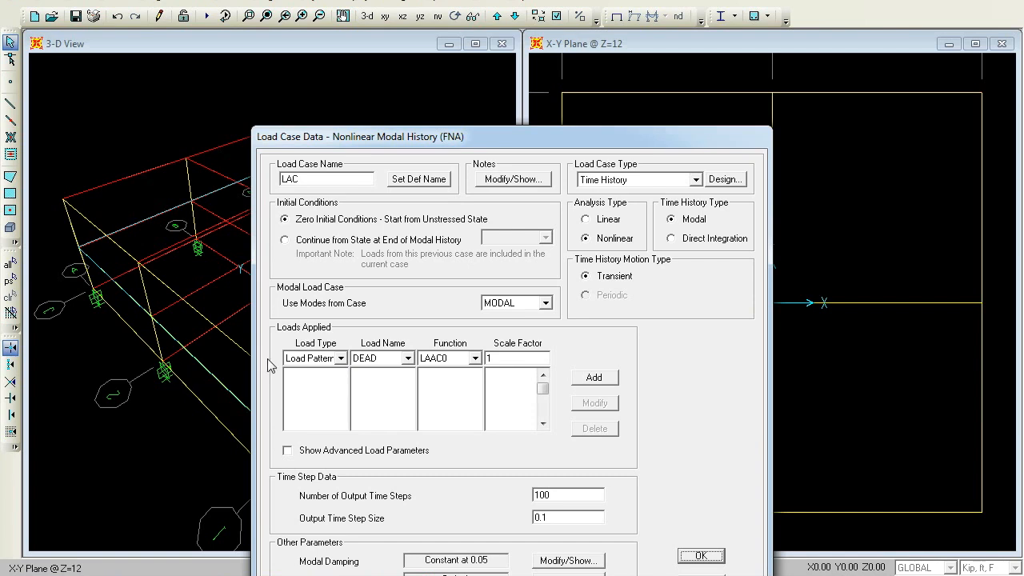
Add an Accel U1 load with function LAAC0 and scale factor 0.0328 to LAC
{"action": "left_click", "coordinate": [341, 359]}
{"action": "left_click", "coordinate": [327, 382]}
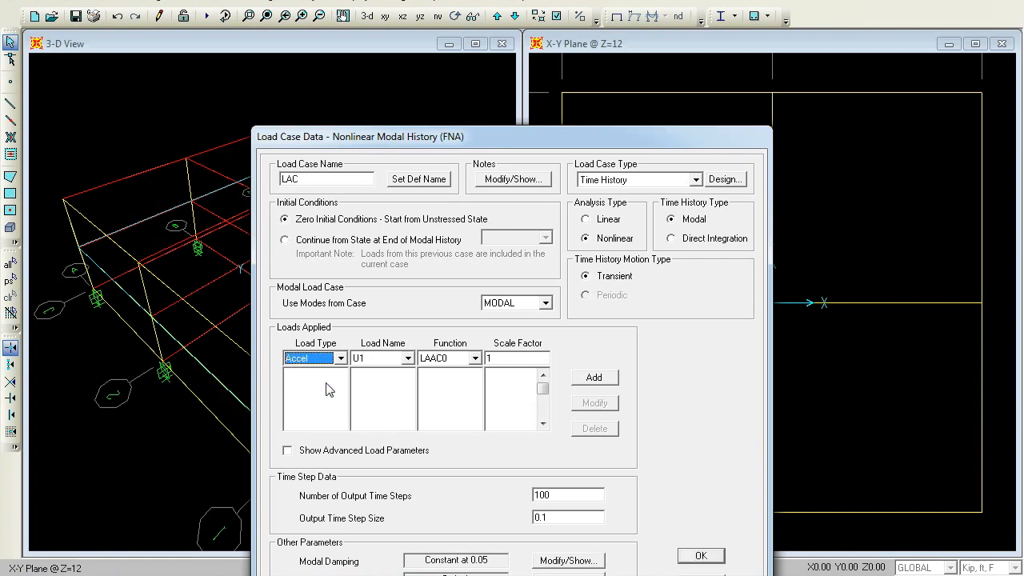
{"action": "left_click", "coordinate": [407, 358]}
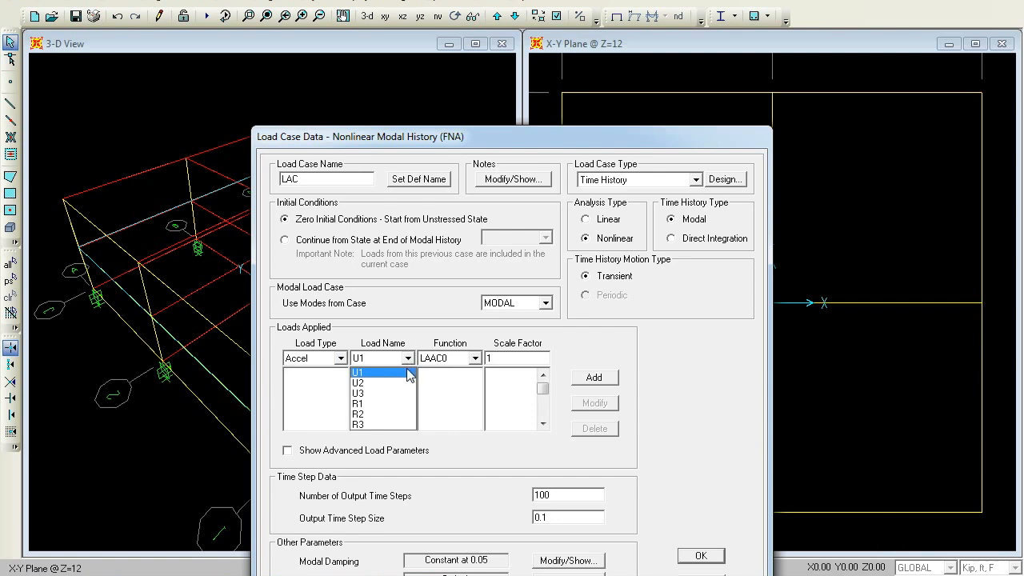
{"action": "left_click", "coordinate": [406, 372]}
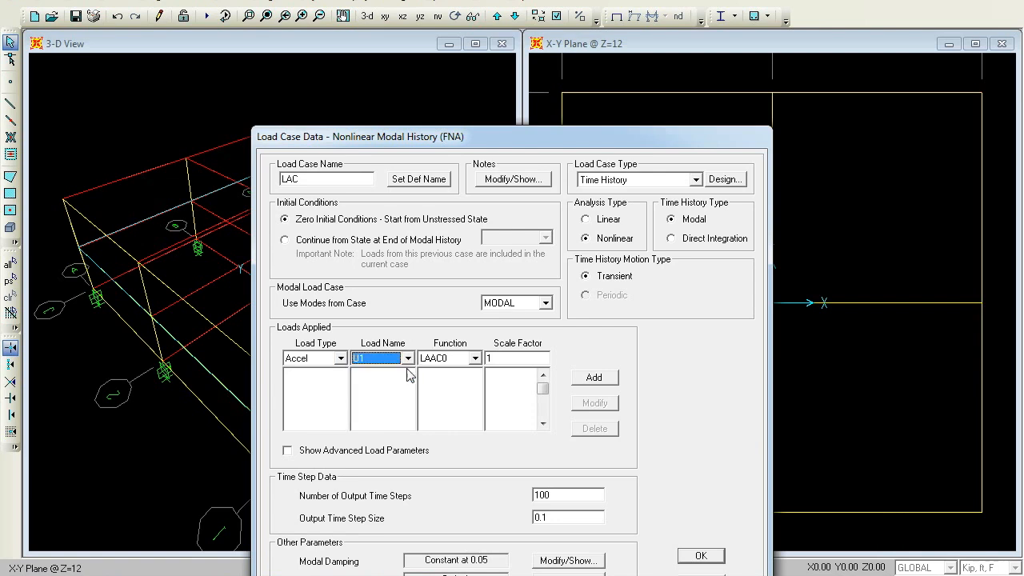
{"action": "left_click", "coordinate": [513, 357]}
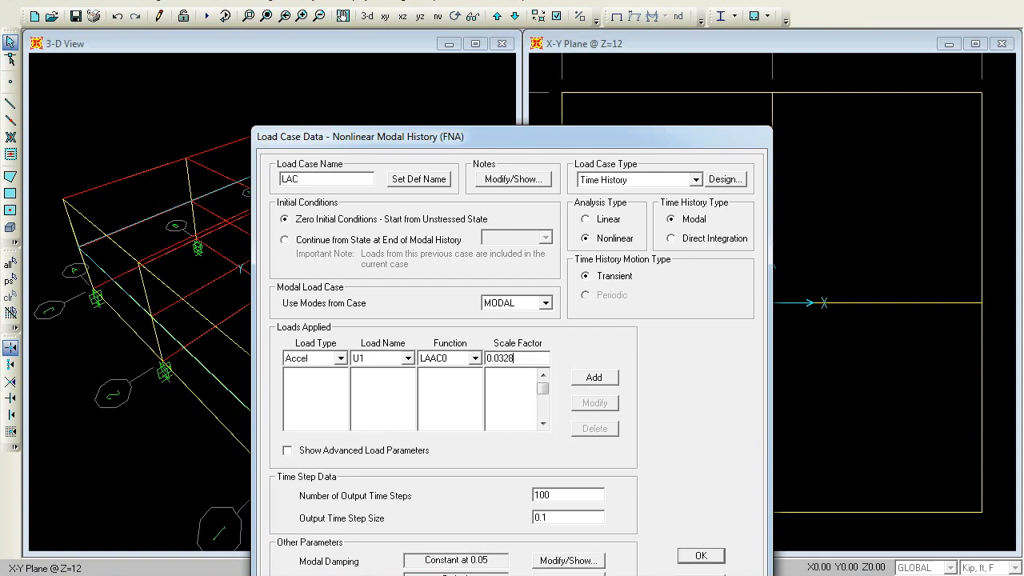
{"action": "left_click", "coordinate": [594, 377]}
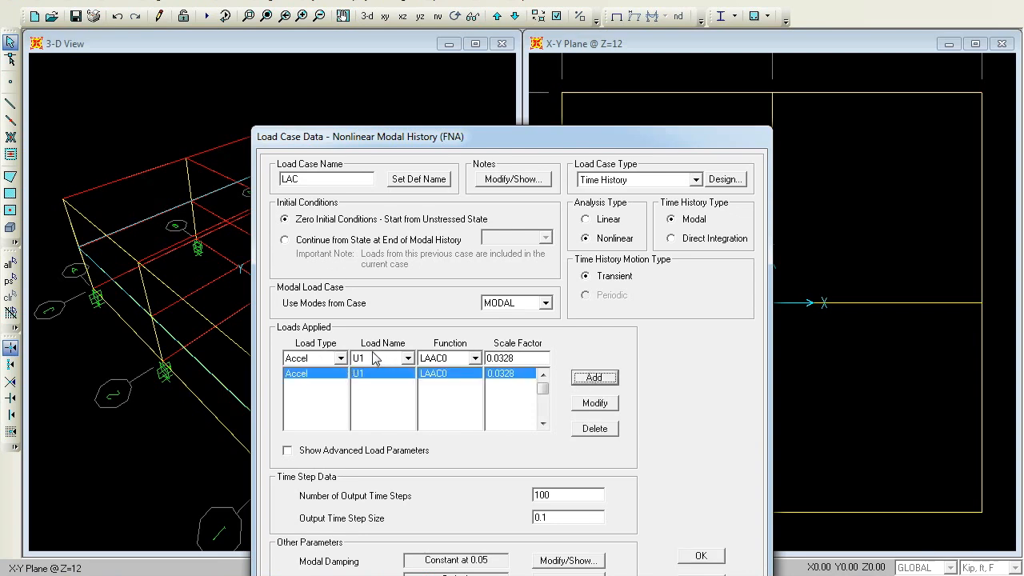
Add an Accel U2 load with function LACC90 and scale factor 0.0328 to LAC
{"action": "left_click", "coordinate": [408, 359]}
{"action": "left_click", "coordinate": [379, 383]}
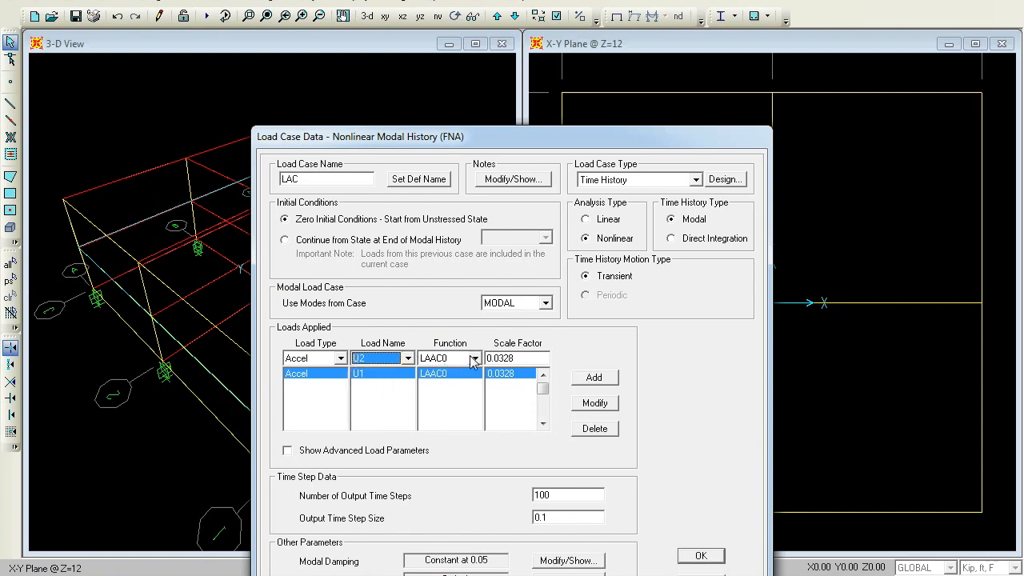
{"action": "left_click", "coordinate": [474, 359]}
{"action": "left_click", "coordinate": [451, 384]}
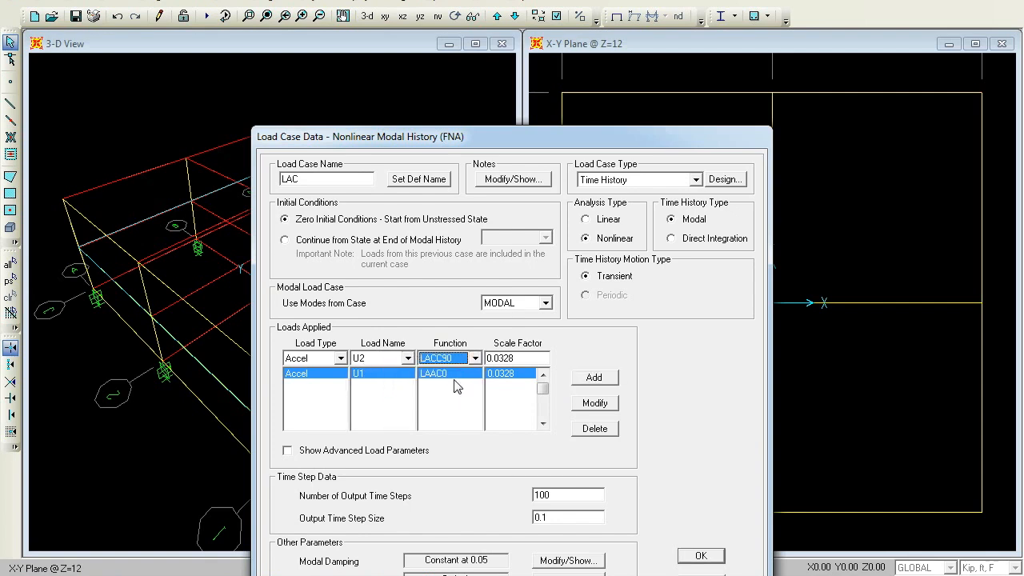
{"action": "left_click", "coordinate": [598, 378]}
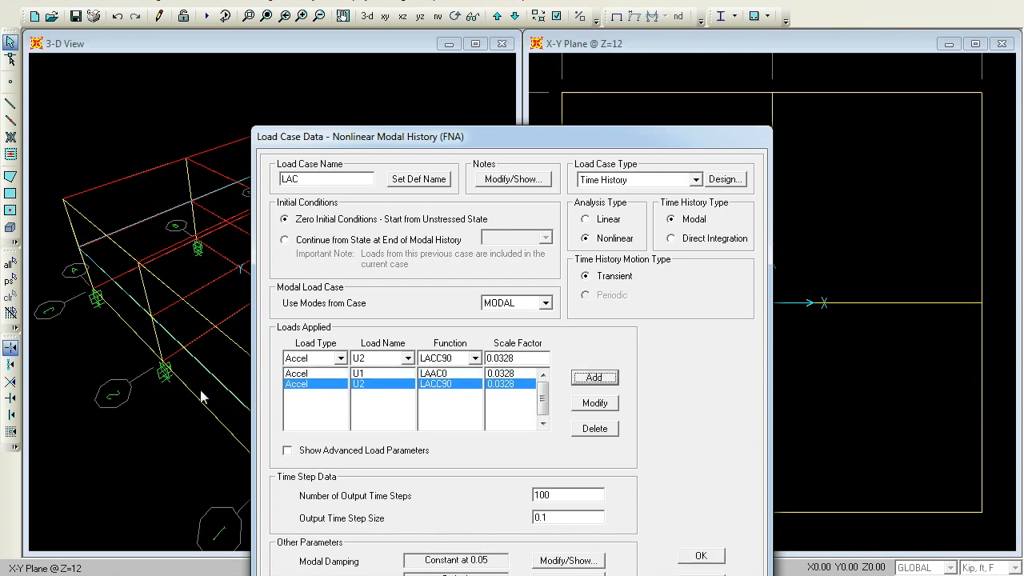
Set LAC's number of output time steps to 3000 and output time step size to 0.2
{"action": "double_click", "coordinate": [570, 493]}
{"action": "type", "text": "3000"}
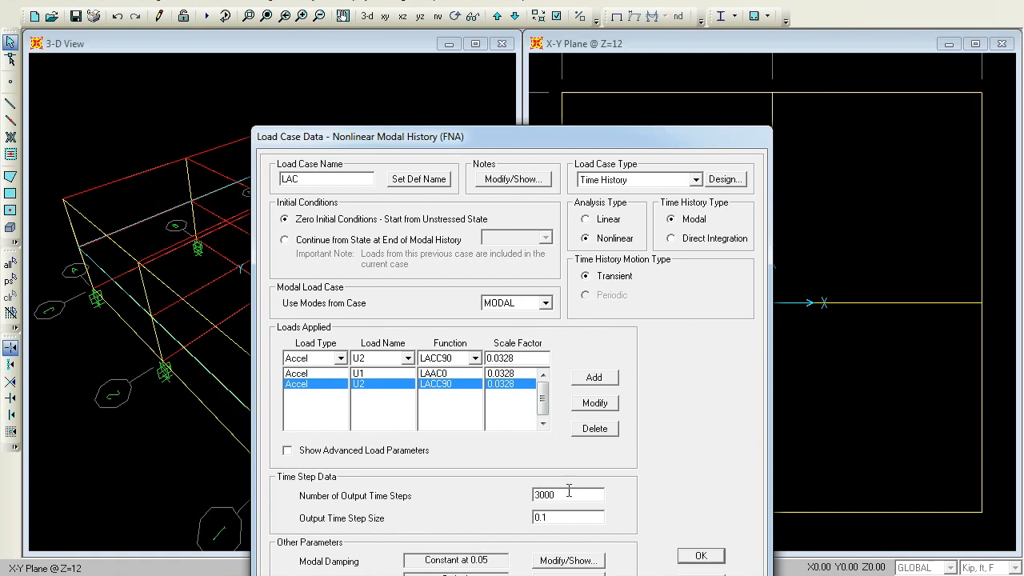
{"action": "double_click", "coordinate": [567, 518]}
{"action": "type", "text": "0."}
{"action": "left_click_drag", "start_coordinate": [484, 139], "coordinate": [500, 90]}
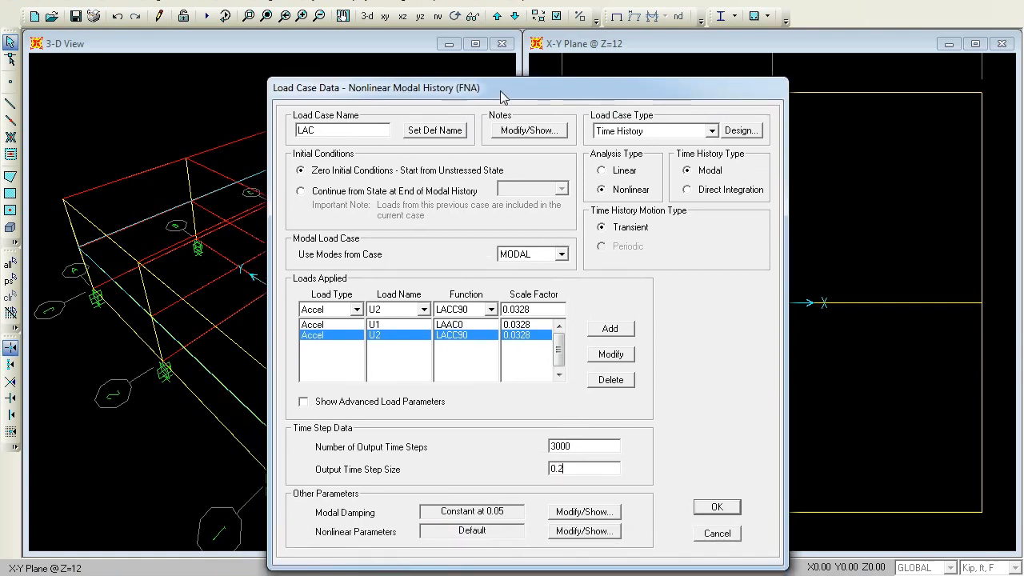
Add modal damping overrides of 0.02 for modes 1, 2 and 3 in LAC, then confirm the load case definitions
{"action": "left_click", "coordinate": [584, 512]}
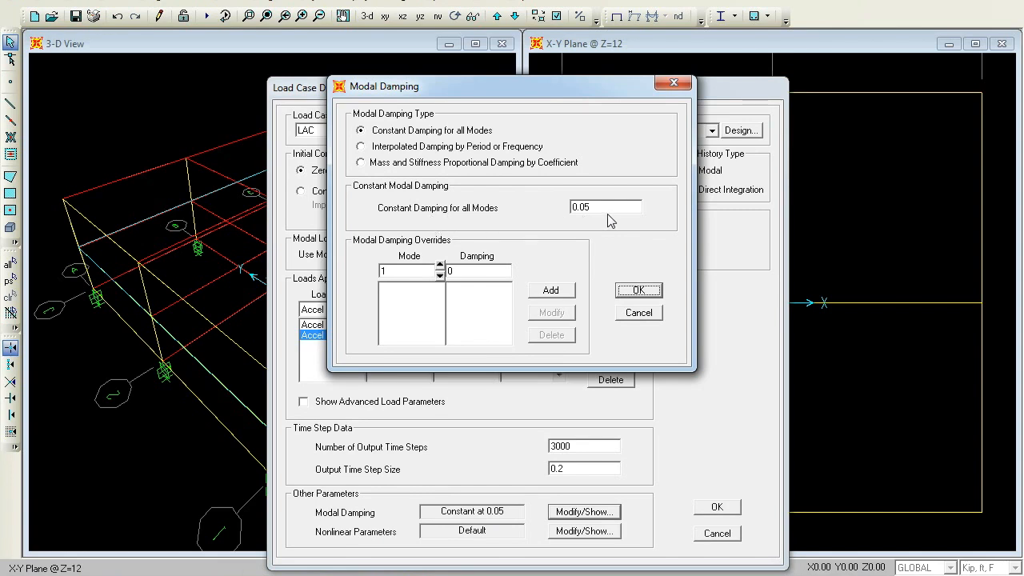
{"action": "double_click", "coordinate": [467, 272]}
{"action": "type", "text": ".02"}
{"action": "left_click", "coordinate": [536, 292]}
{"action": "left_click", "coordinate": [439, 264]}
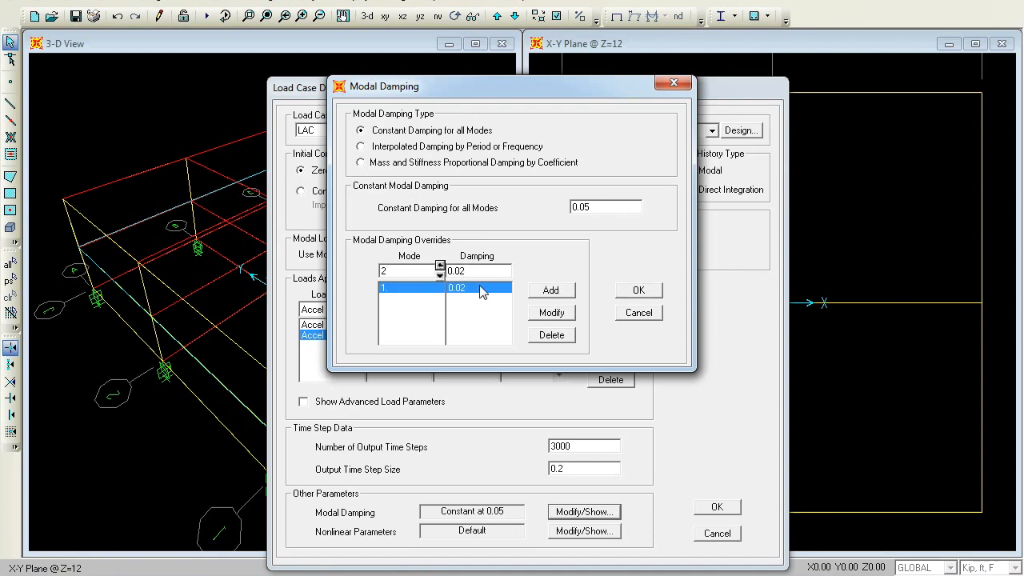
{"action": "left_click", "coordinate": [550, 289]}
{"action": "left_click", "coordinate": [439, 265]}
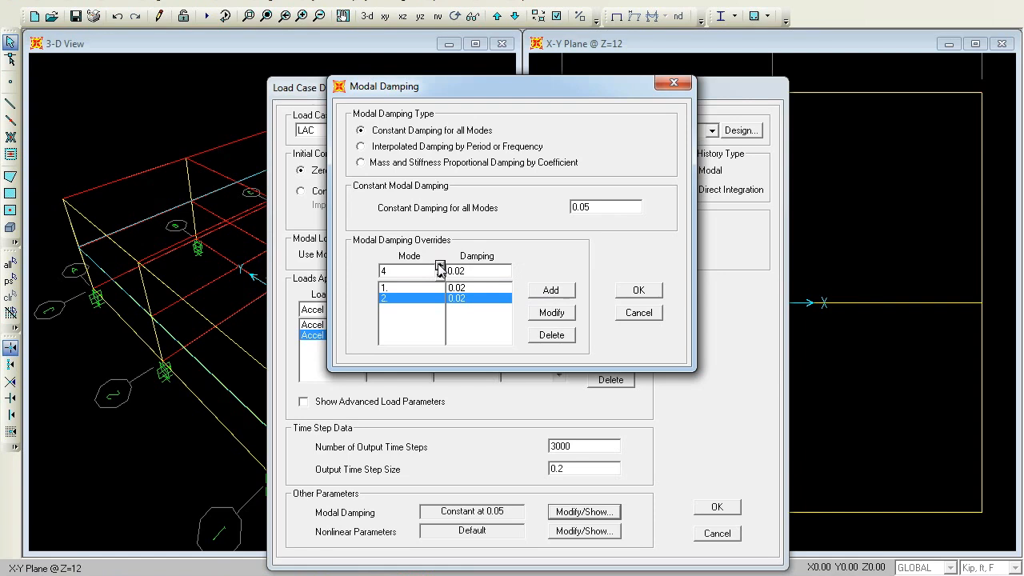
{"action": "left_click", "coordinate": [559, 293]}
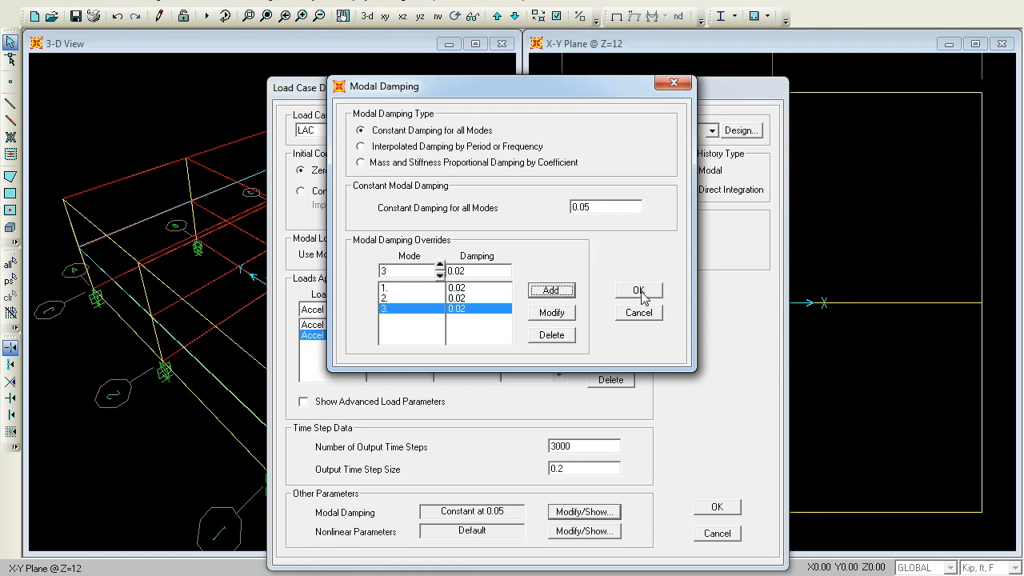
{"action": "left_click", "coordinate": [638, 291]}
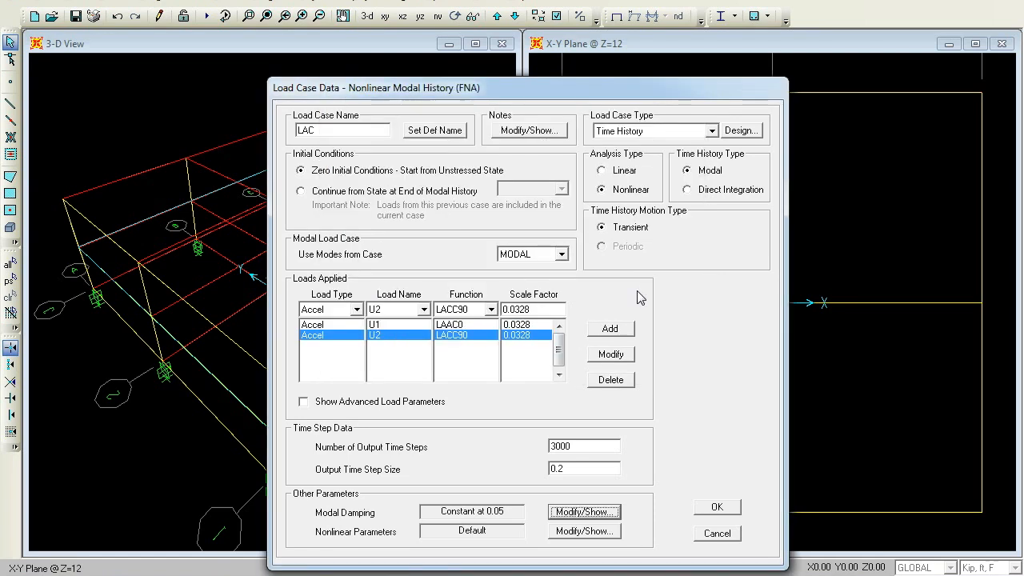
{"action": "left_click", "coordinate": [717, 507]}
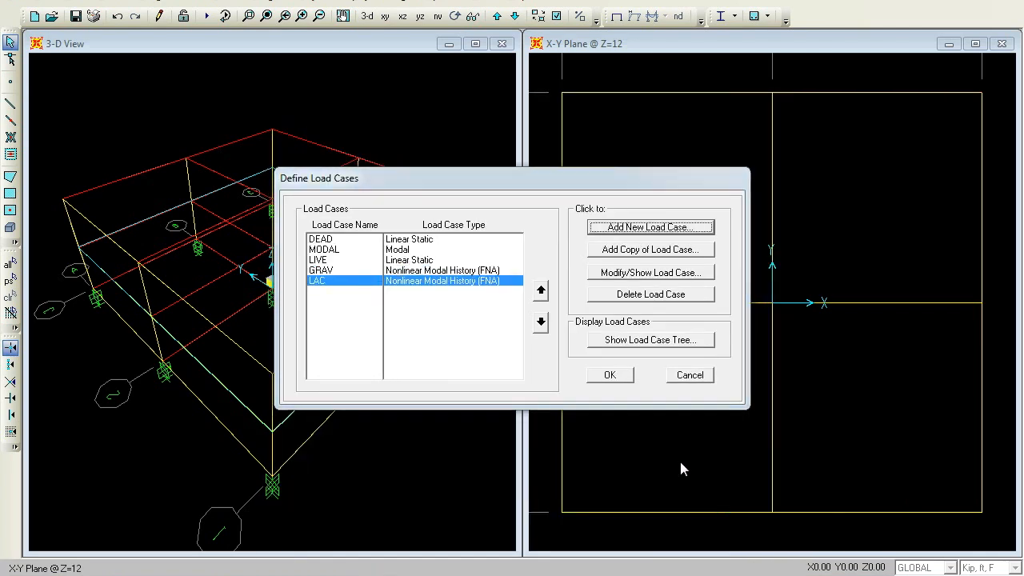
{"action": "left_click", "coordinate": [606, 378]}
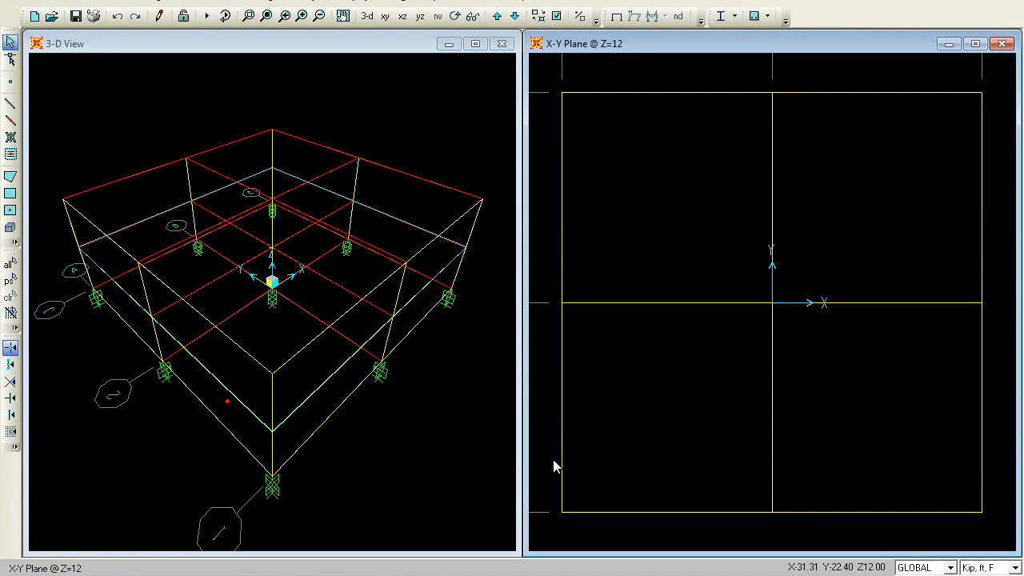
Save the model as FRAME THA
{"action": "key", "text": "ctrl+s"}
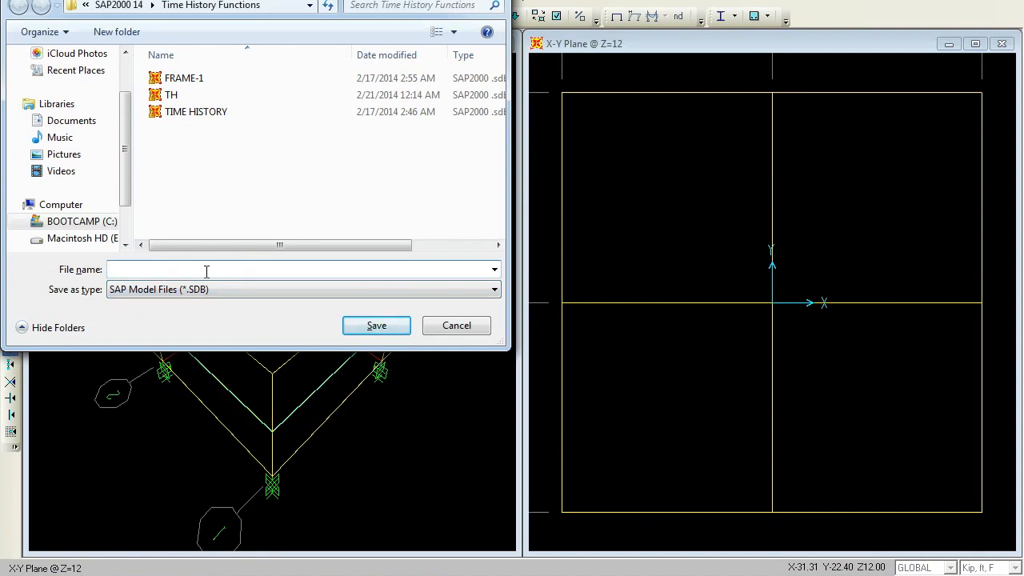
{"action": "type", "text": "FR"}
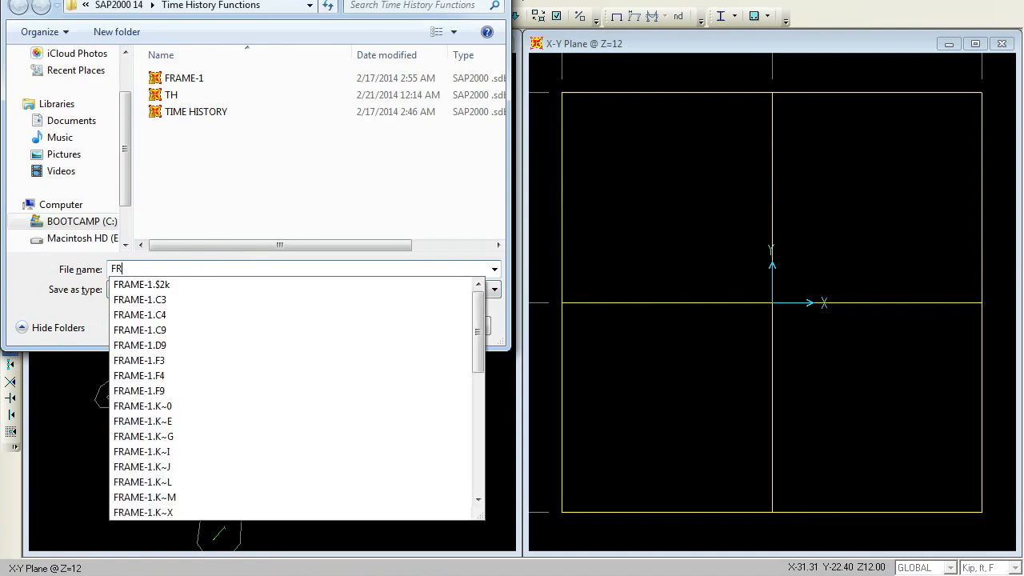
{"action": "type", "text": "AME T"}
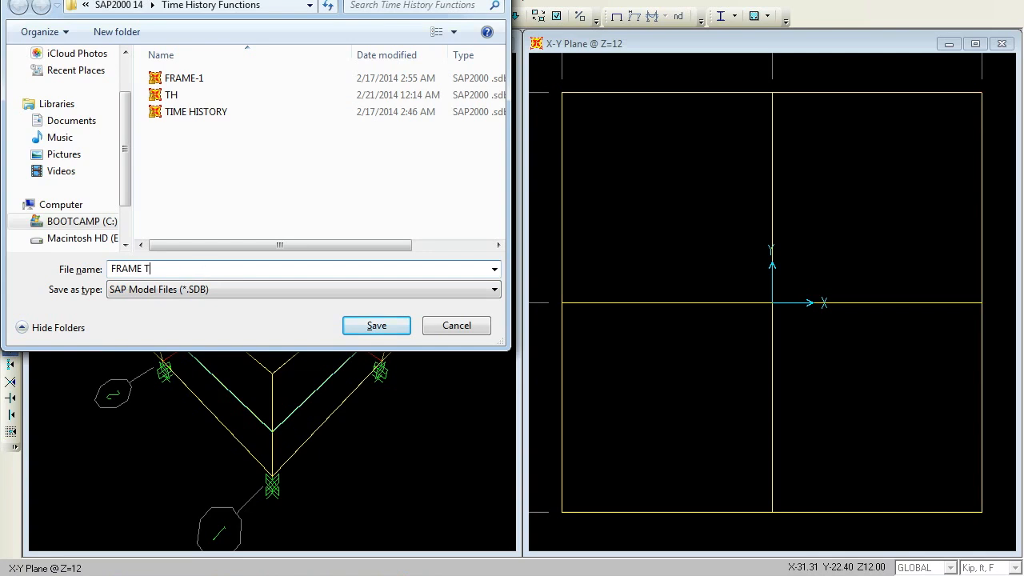
{"action": "type", "text": "HA"}
{"action": "left_click", "coordinate": [375, 328]}
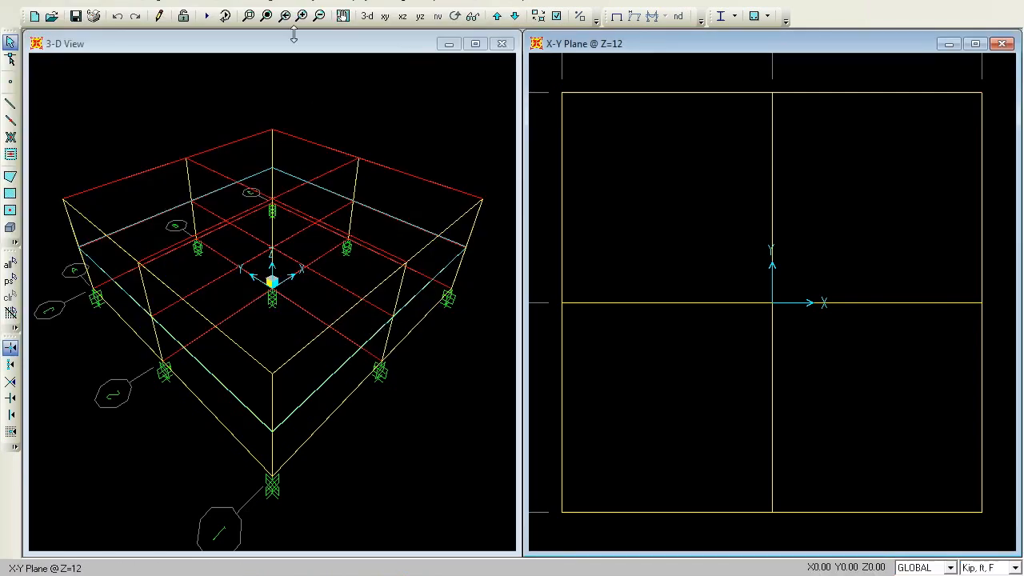
Run the analysis for all load cases and close the analysis report
{"action": "left_click", "coordinate": [312, 3]}
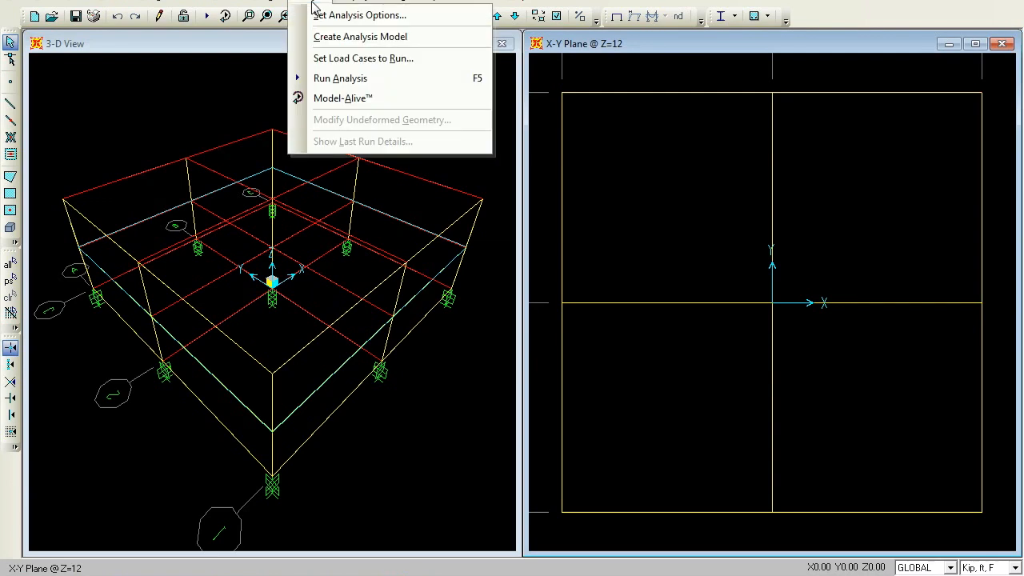
{"action": "left_click", "coordinate": [353, 79]}
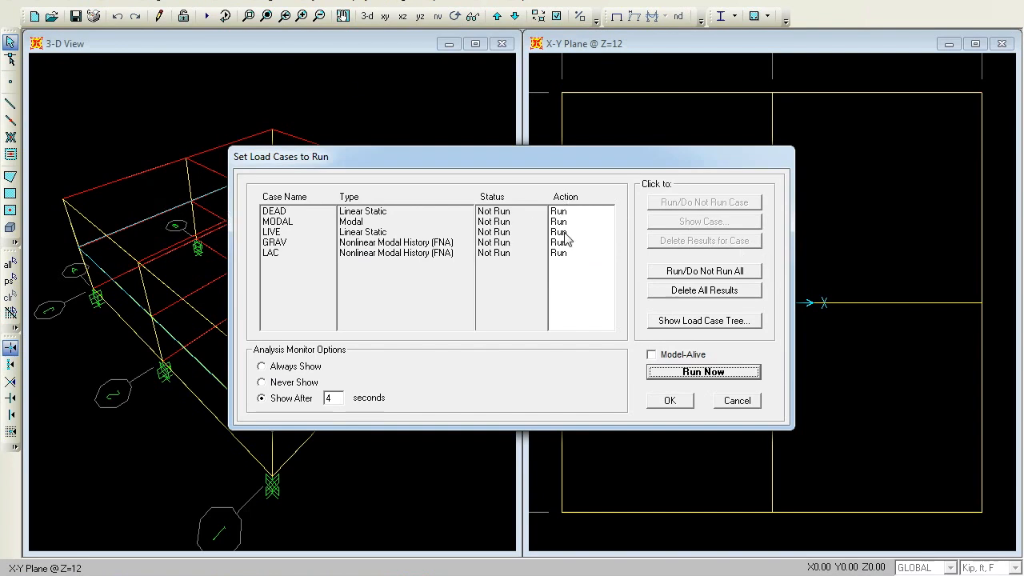
{"action": "left_click", "coordinate": [695, 375]}
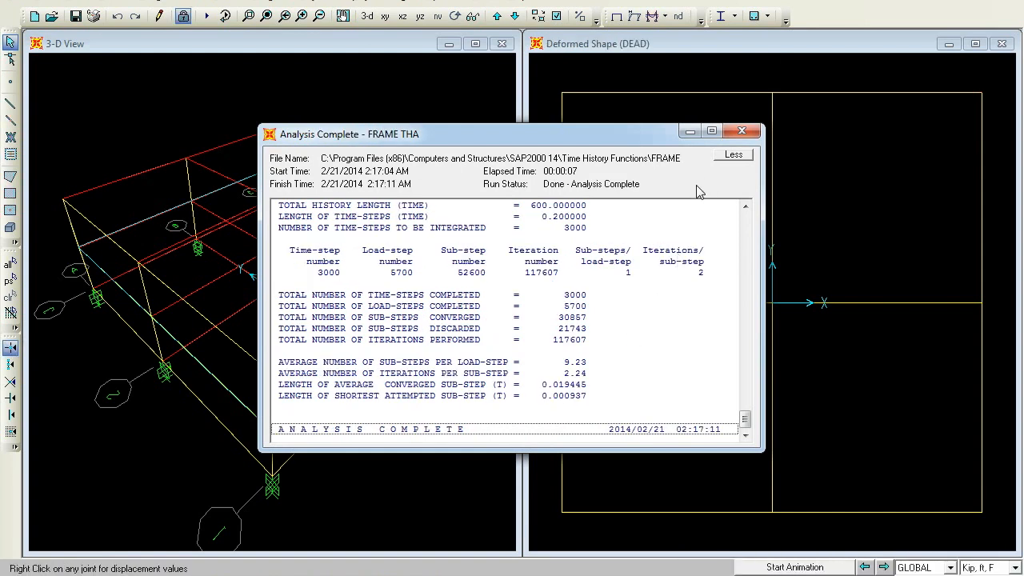
{"action": "left_click", "coordinate": [743, 133]}
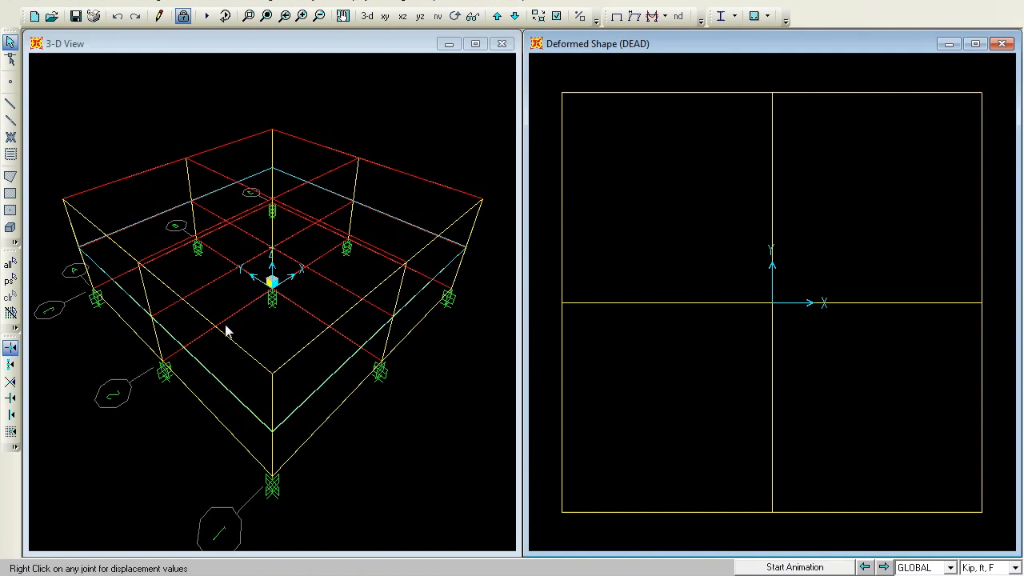
Select the central joint at the base level and the central joint at the upper level
{"action": "left_click", "coordinate": [272, 293]}
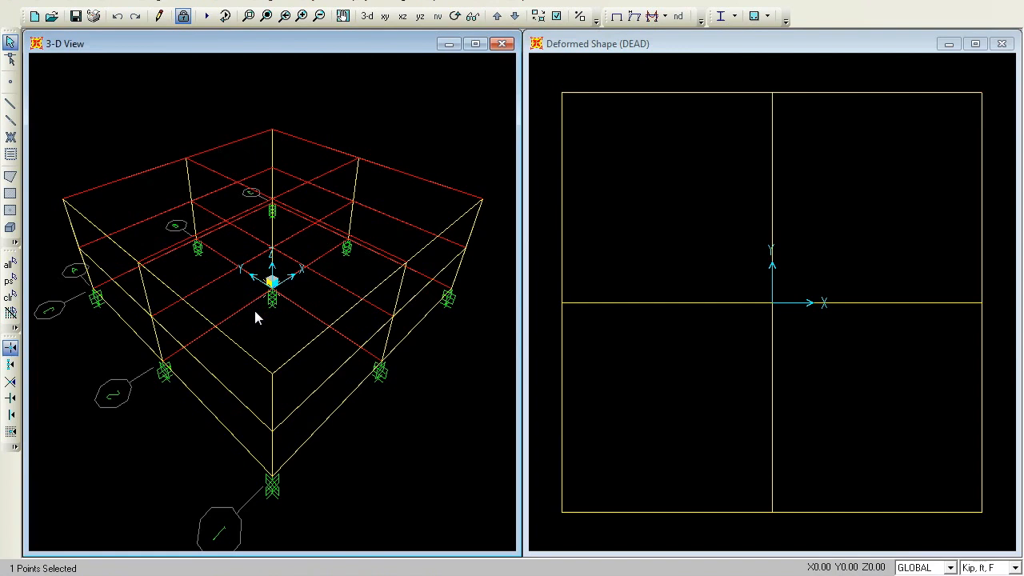
{"action": "left_click", "coordinate": [693, 46]}
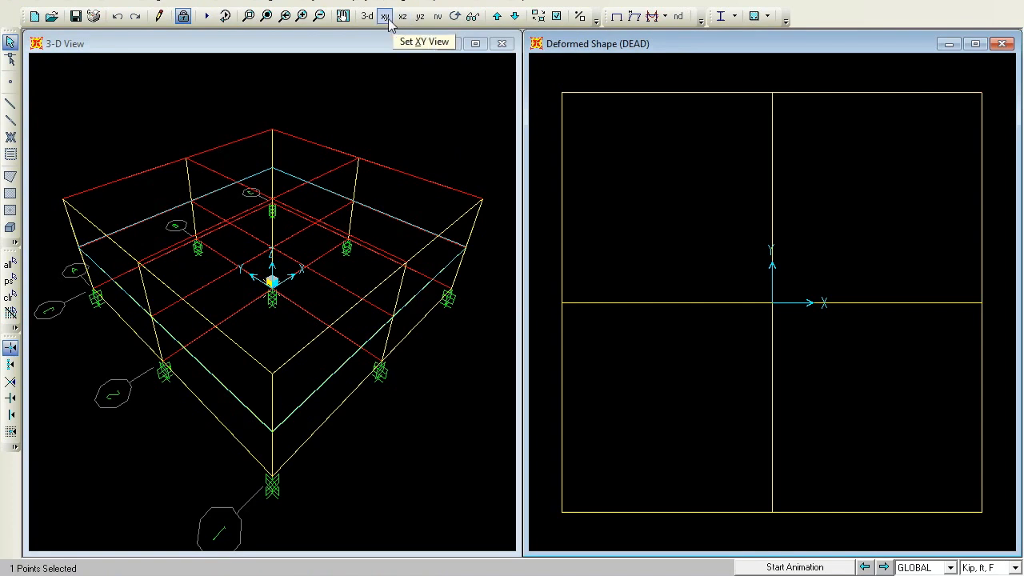
{"action": "left_click", "coordinate": [496, 17]}
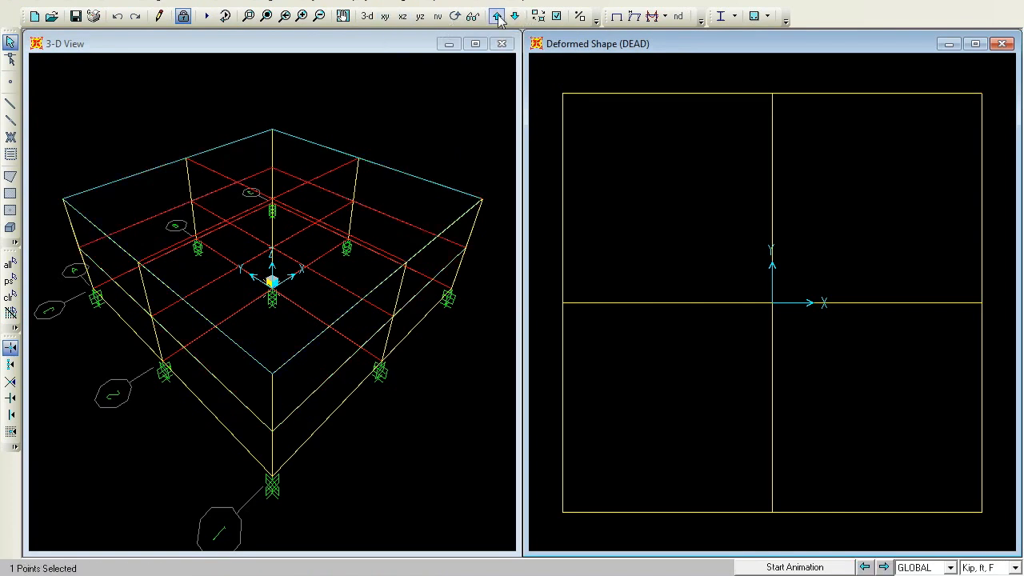
{"action": "left_click", "coordinate": [770, 305]}
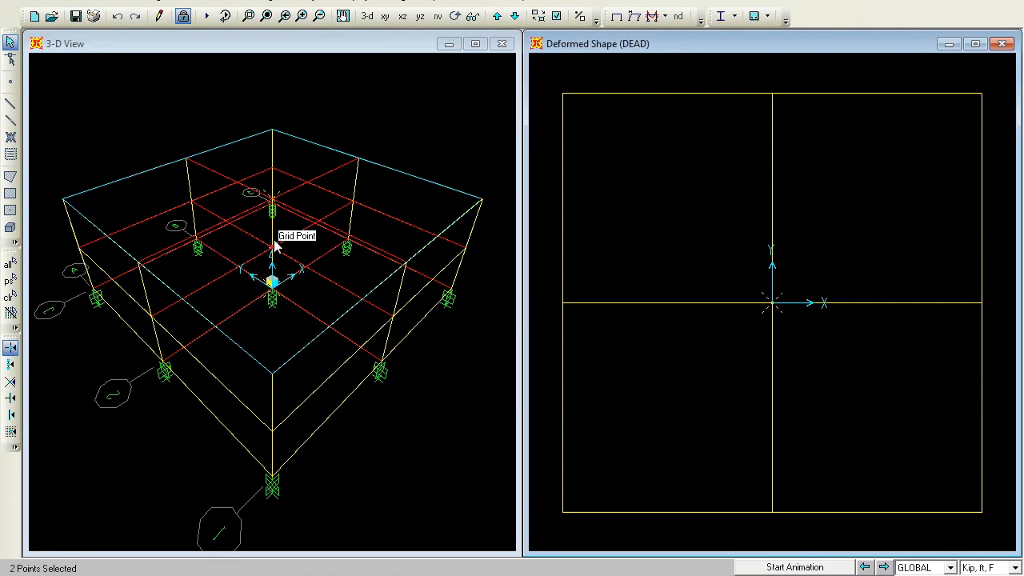
Open the plot function trace display and choose load case LAC
{"action": "left_click", "coordinate": [364, 4]}
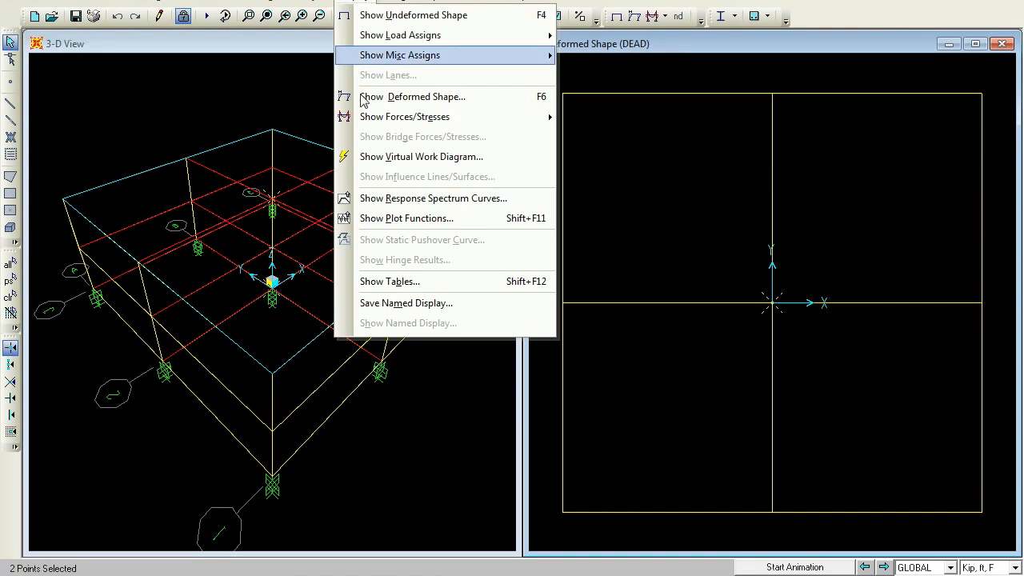
{"action": "left_click", "coordinate": [398, 231]}
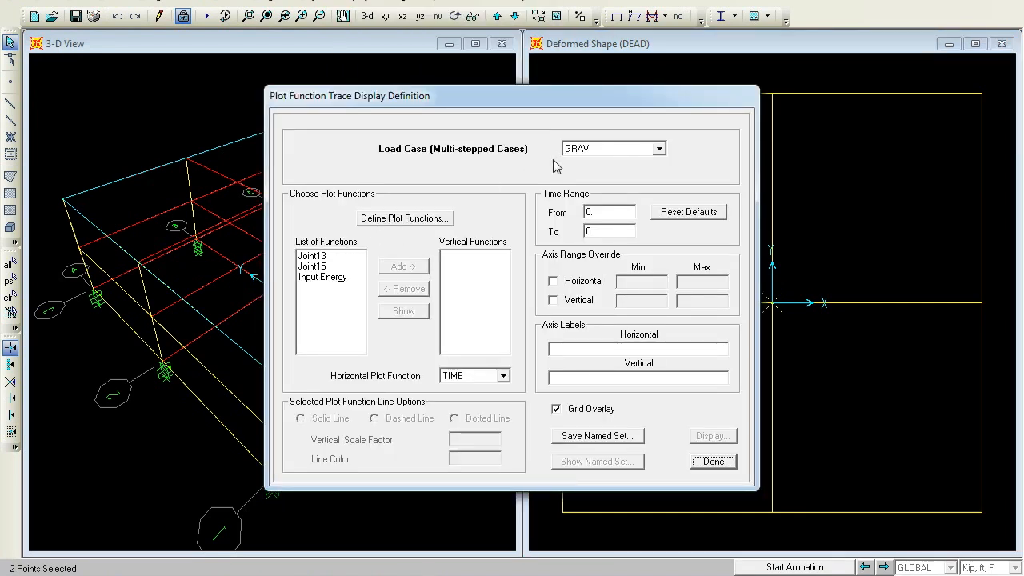
{"action": "left_click", "coordinate": [658, 148]}
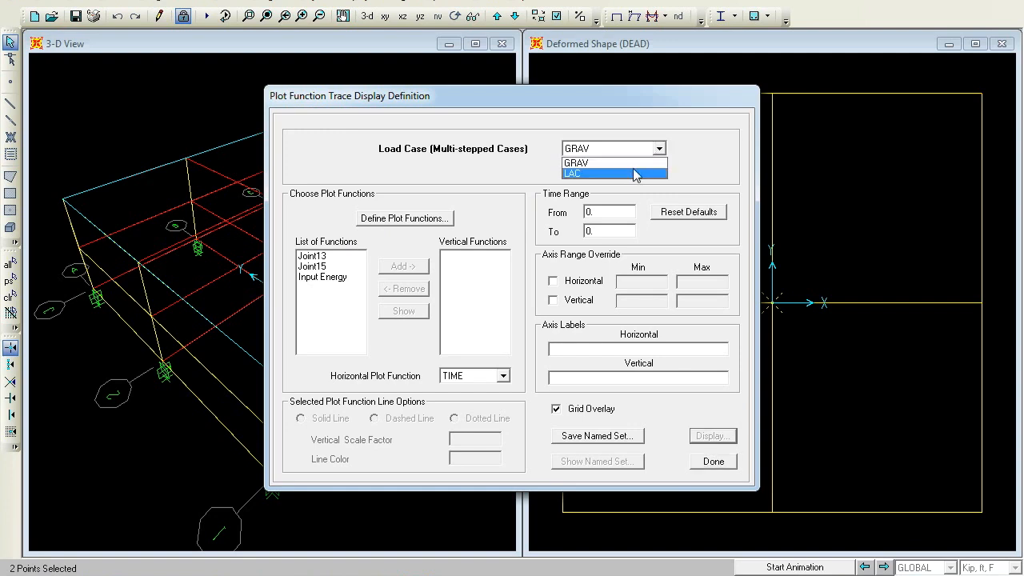
{"action": "left_click", "coordinate": [636, 171]}
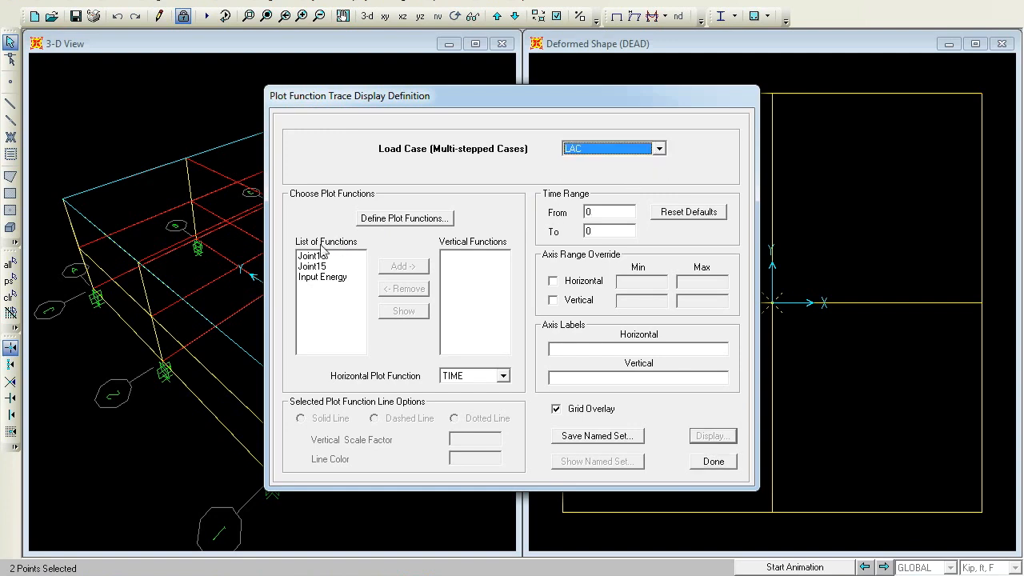
Change the Joint13 and Joint15 plot functions to the UY displacement component
{"action": "left_click", "coordinate": [392, 219]}
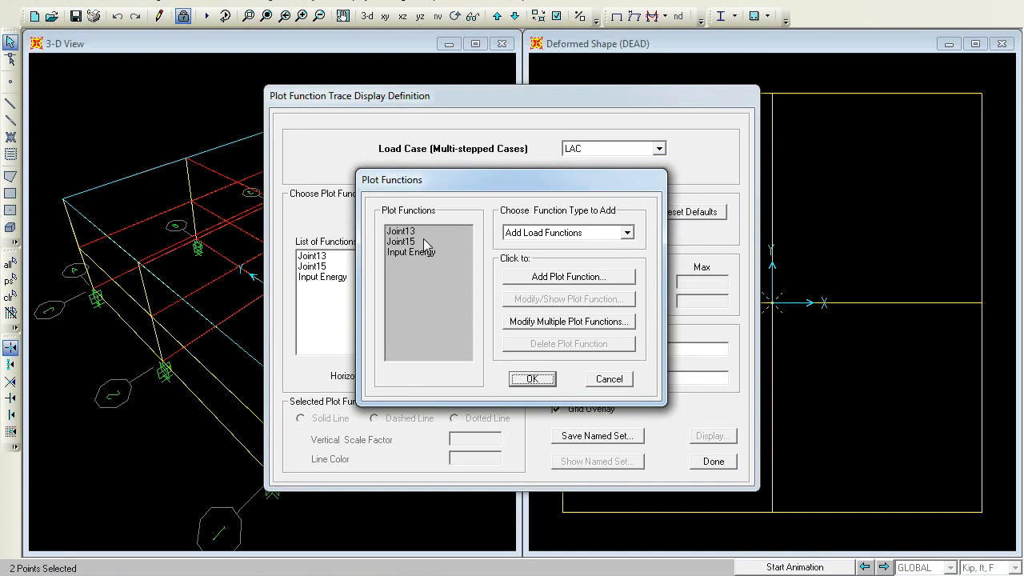
{"action": "left_click", "coordinate": [400, 232]}
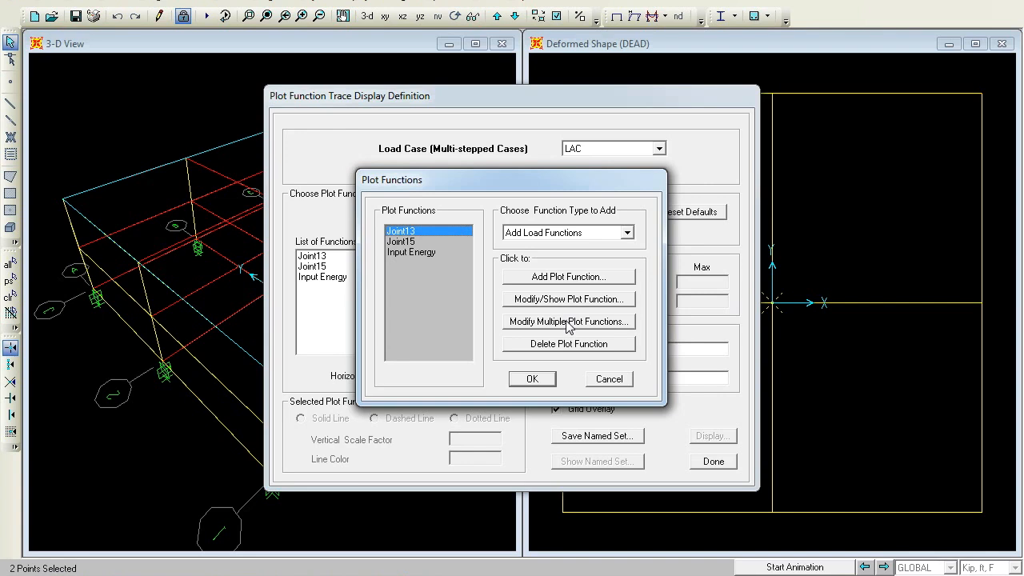
{"action": "left_click", "coordinate": [584, 300]}
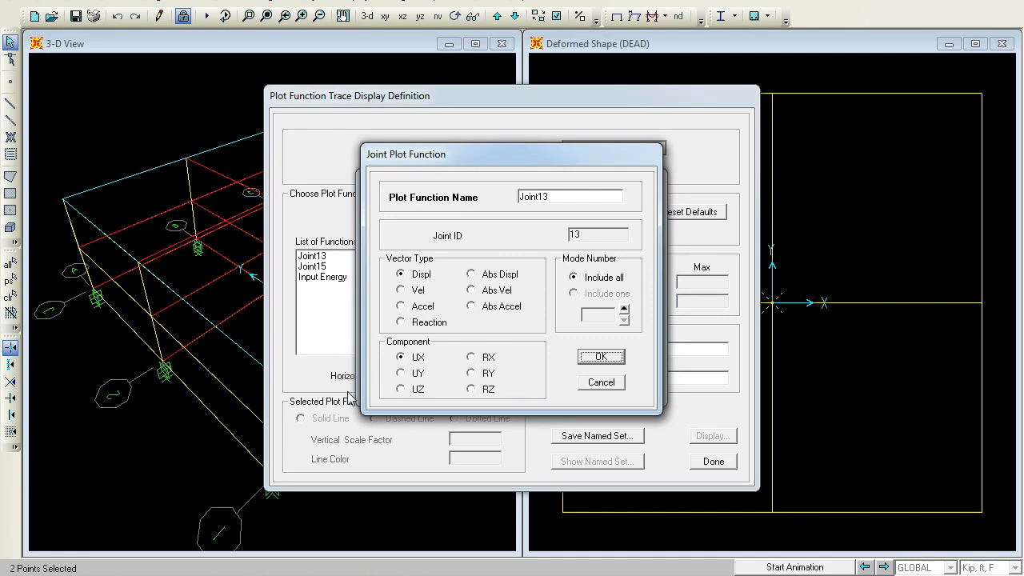
{"action": "left_click", "coordinate": [405, 374]}
{"action": "left_click", "coordinate": [601, 357]}
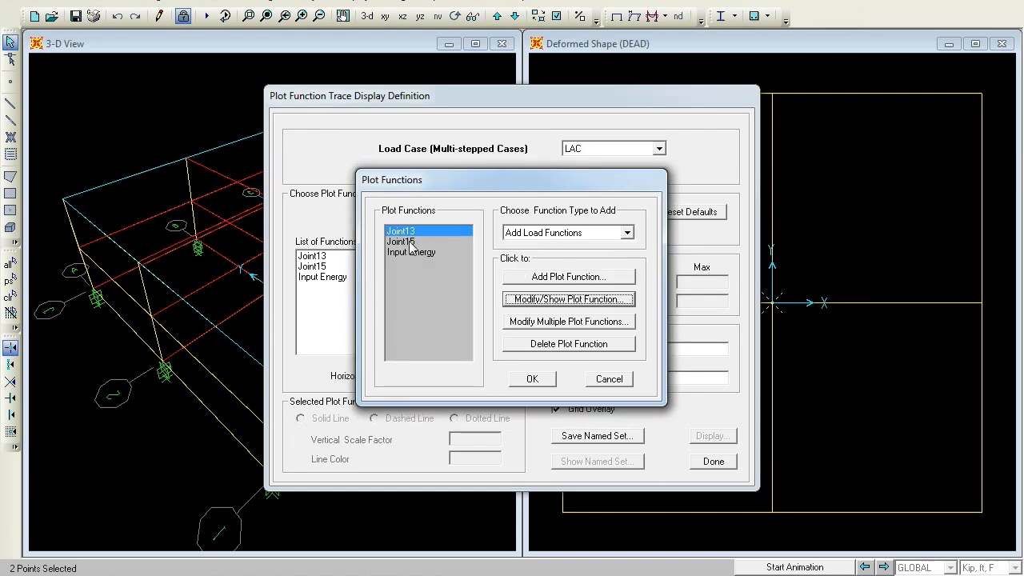
{"action": "left_click", "coordinate": [410, 242]}
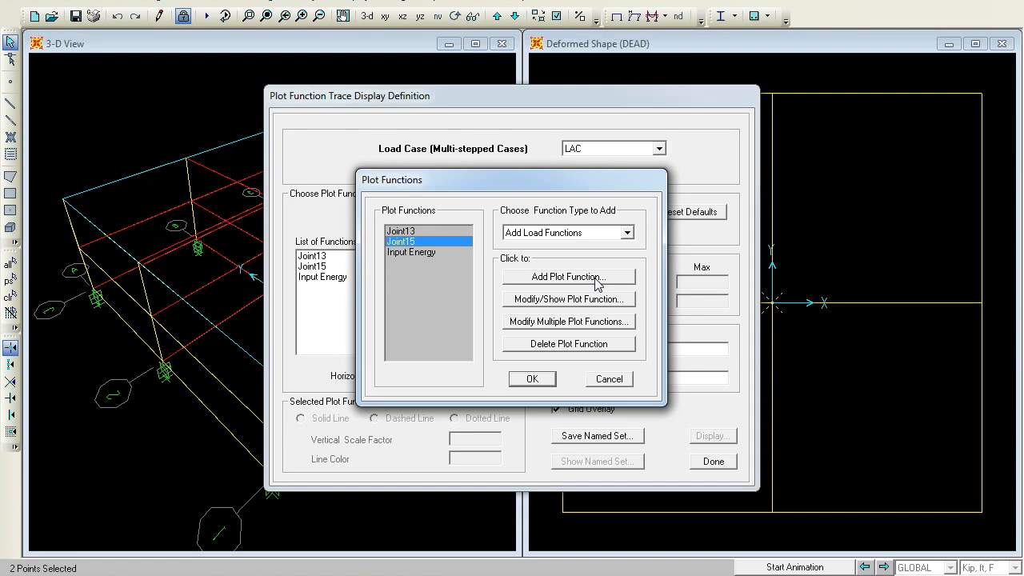
{"action": "left_click", "coordinate": [593, 300]}
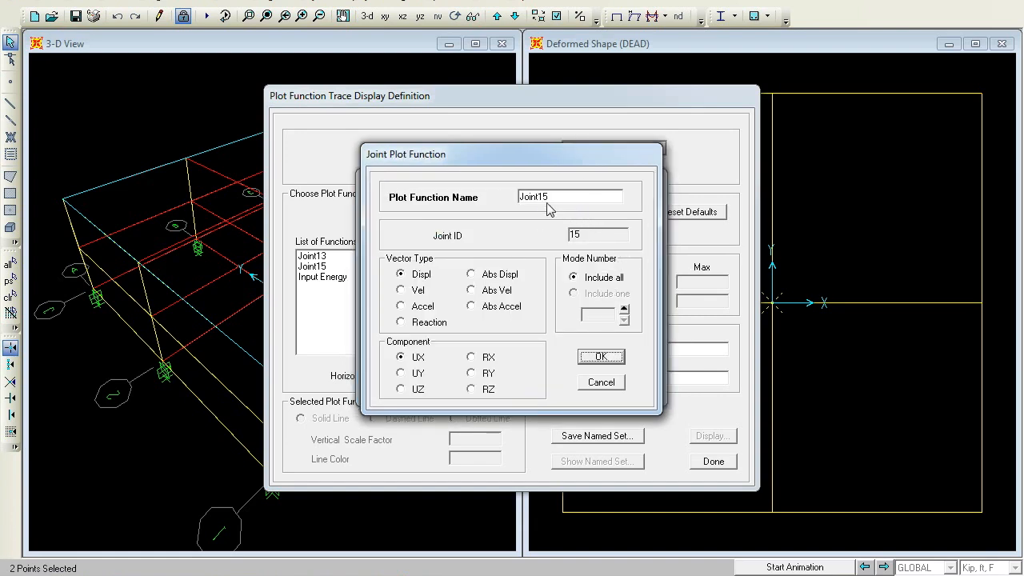
{"action": "left_click", "coordinate": [401, 374]}
{"action": "left_click", "coordinate": [601, 357]}
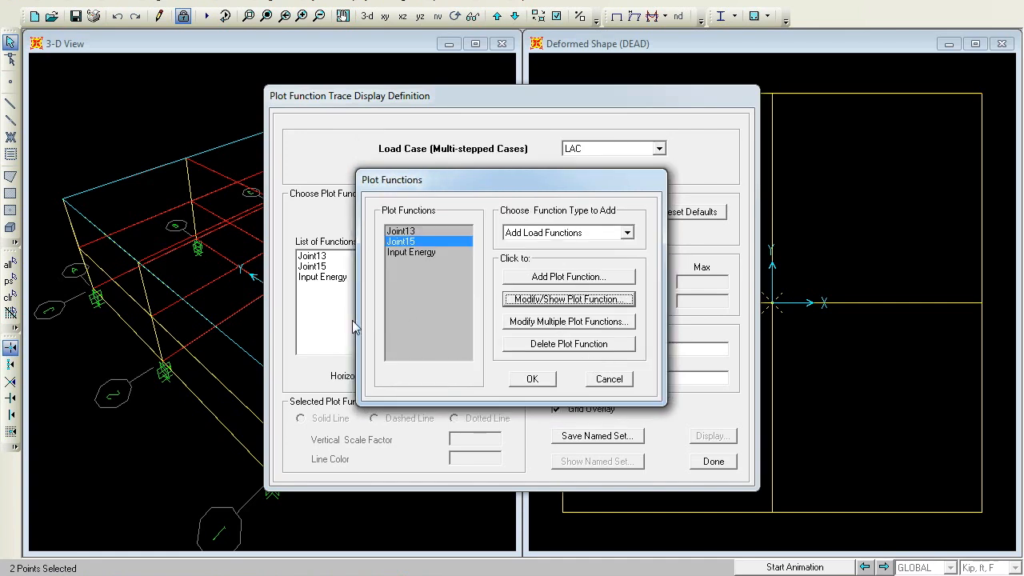
Add a Base Shear Y base plot function and close the plot functions list
{"action": "left_click", "coordinate": [627, 232]}
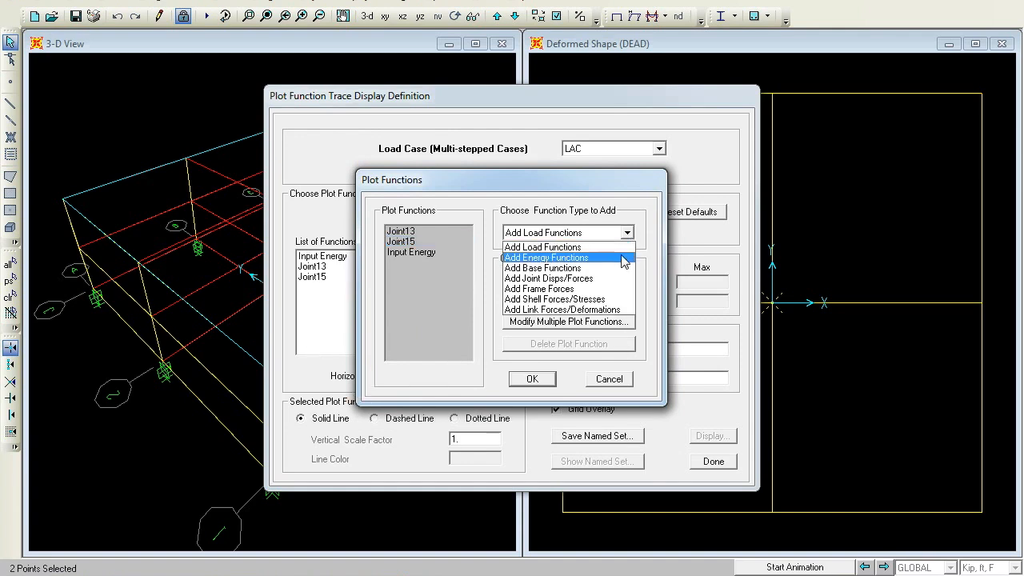
{"action": "left_click", "coordinate": [619, 270]}
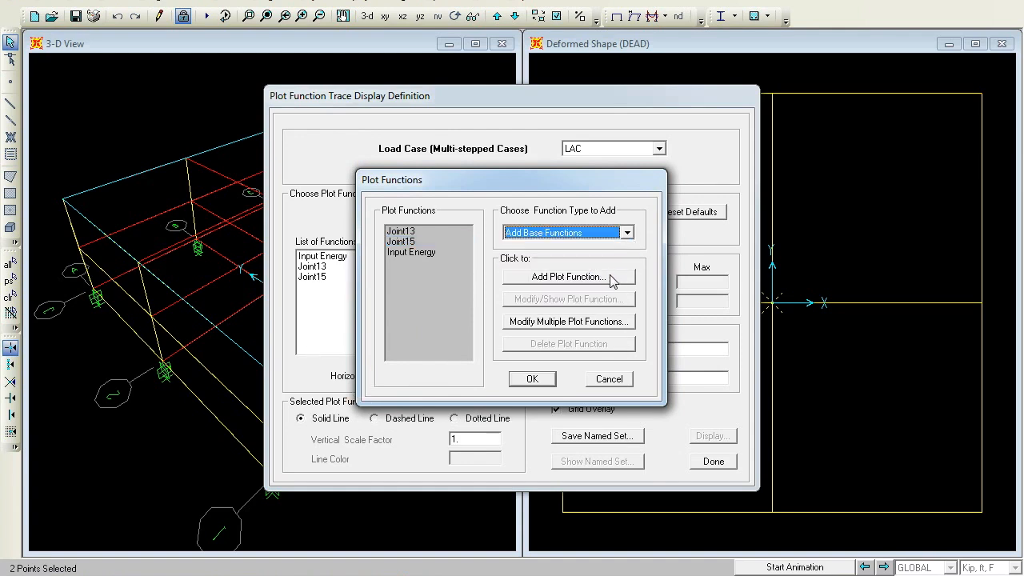
{"action": "left_click", "coordinate": [609, 277]}
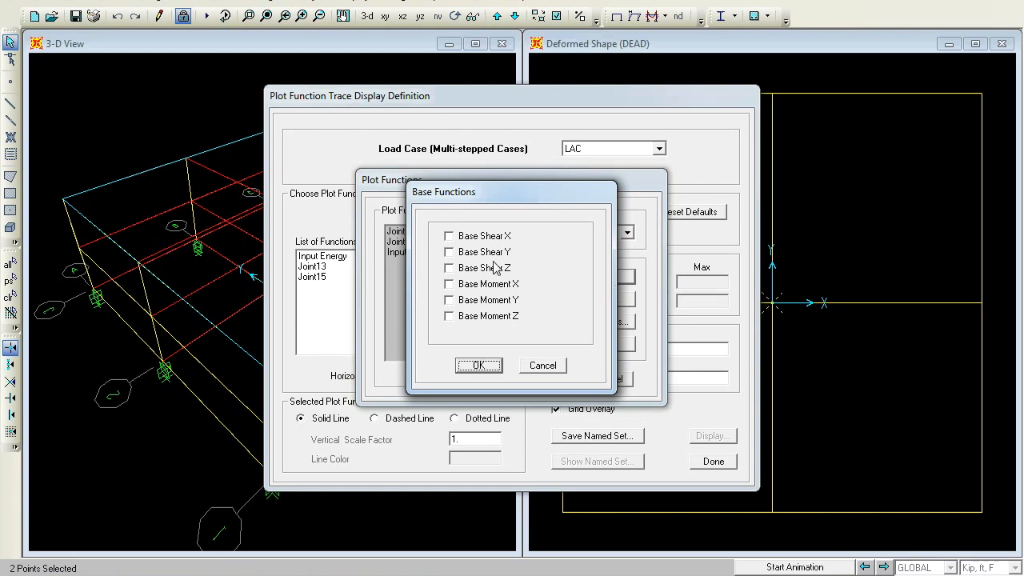
{"action": "left_click", "coordinate": [449, 251]}
{"action": "left_click", "coordinate": [478, 365]}
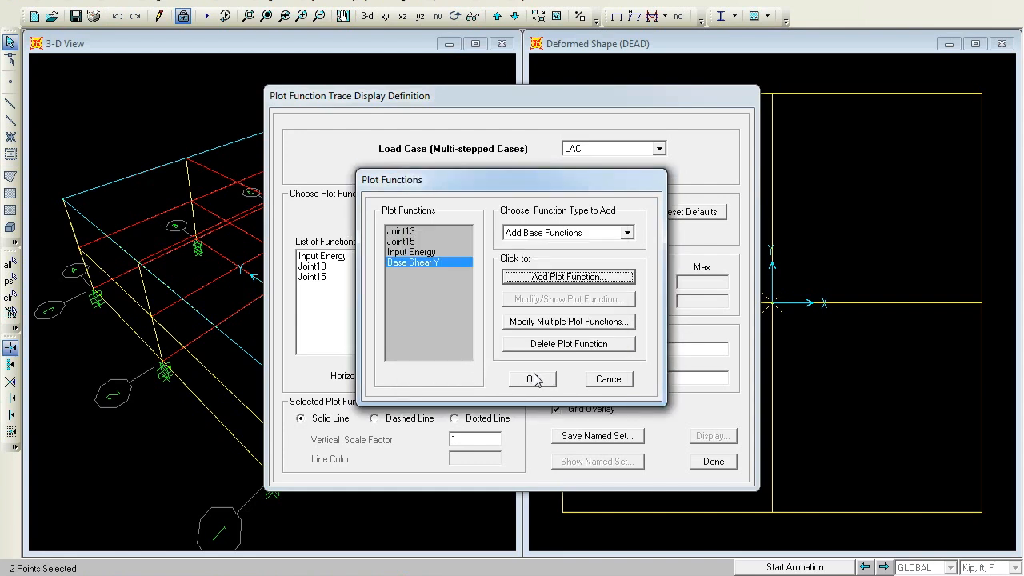
{"action": "left_click", "coordinate": [533, 379]}
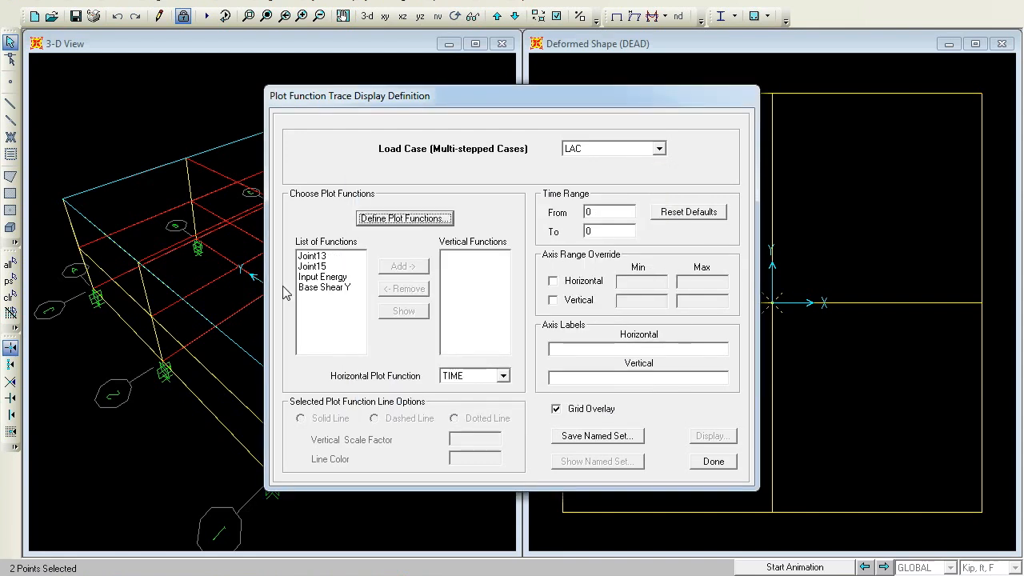
Add Joint13 and Joint15 as vertical functions and display their displacement traces over time
{"action": "left_click", "coordinate": [312, 256]}
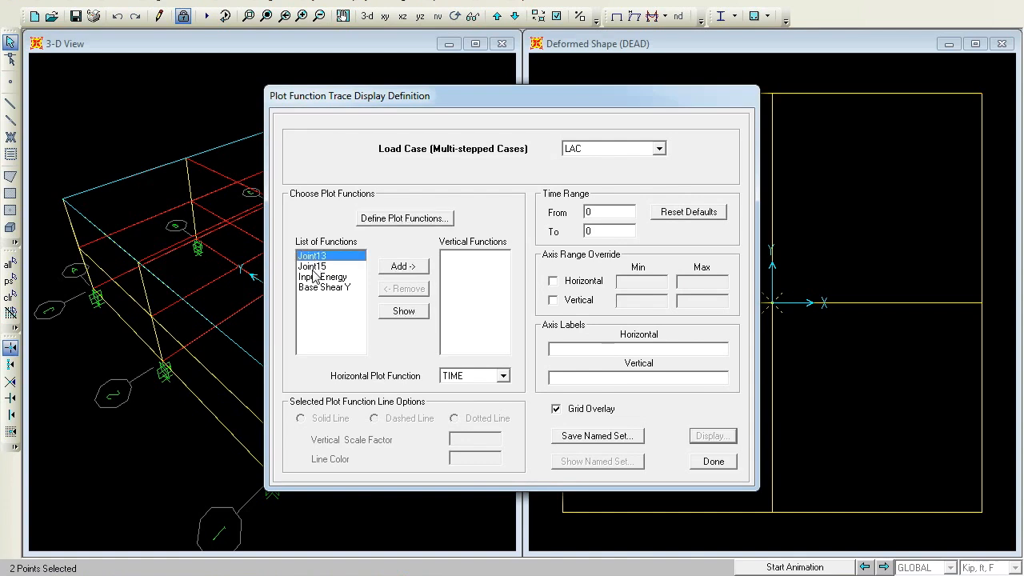
{"action": "left_click", "coordinate": [313, 267], "text": "shift"}
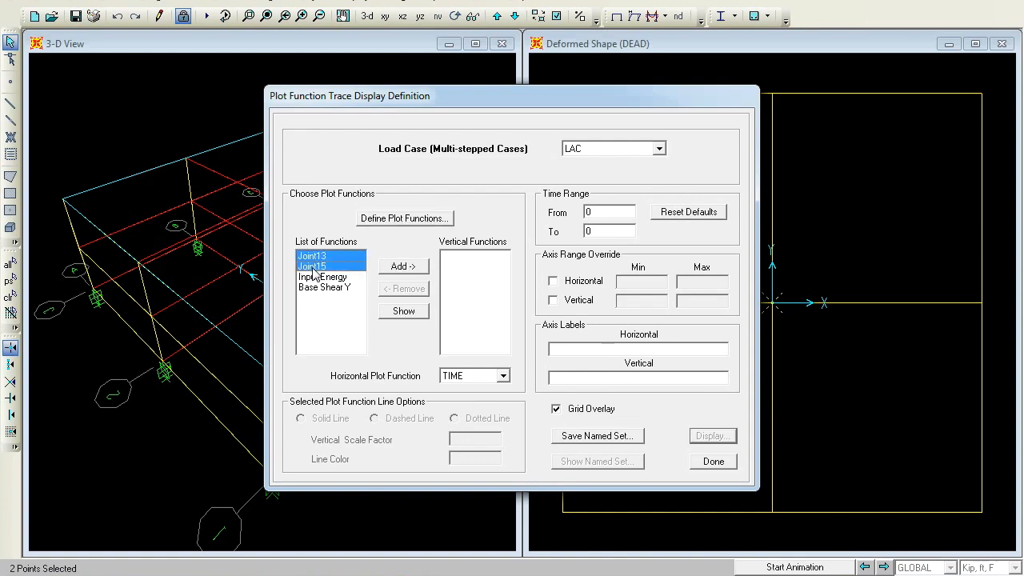
{"action": "left_click", "coordinate": [410, 270]}
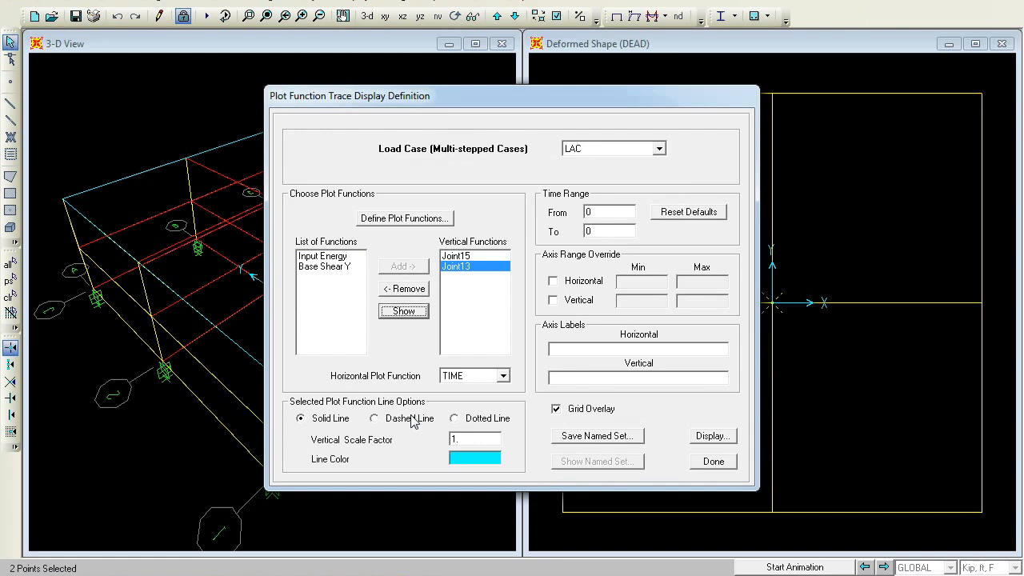
{"action": "left_click", "coordinate": [724, 438]}
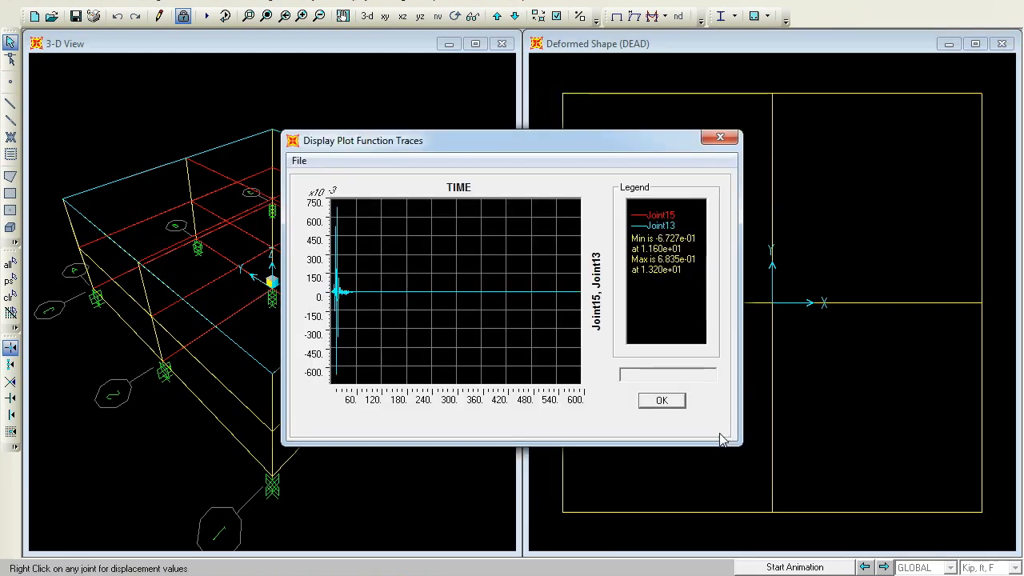
{"action": "left_click", "coordinate": [417, 335]}
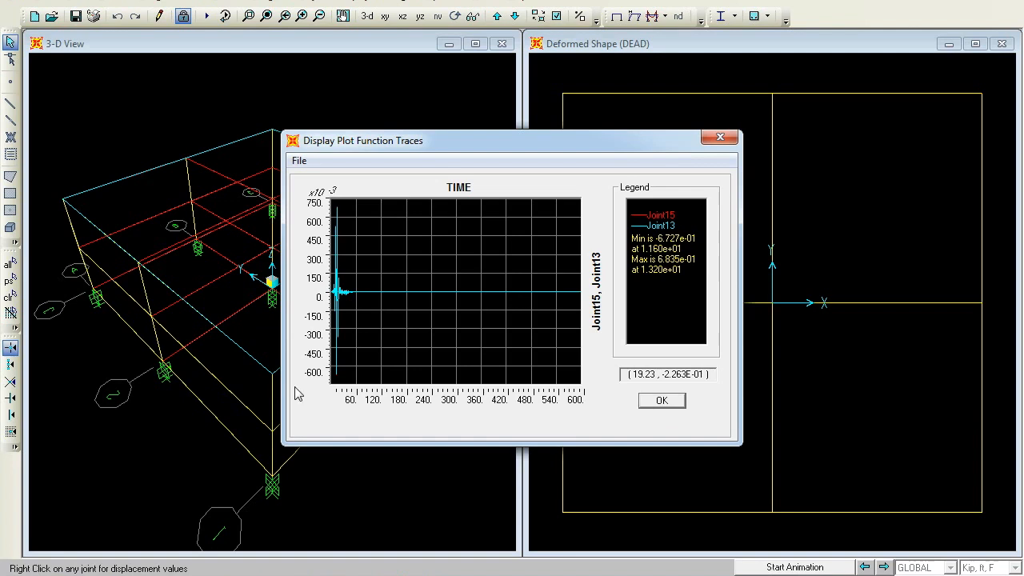
{"action": "left_click", "coordinate": [661, 400]}
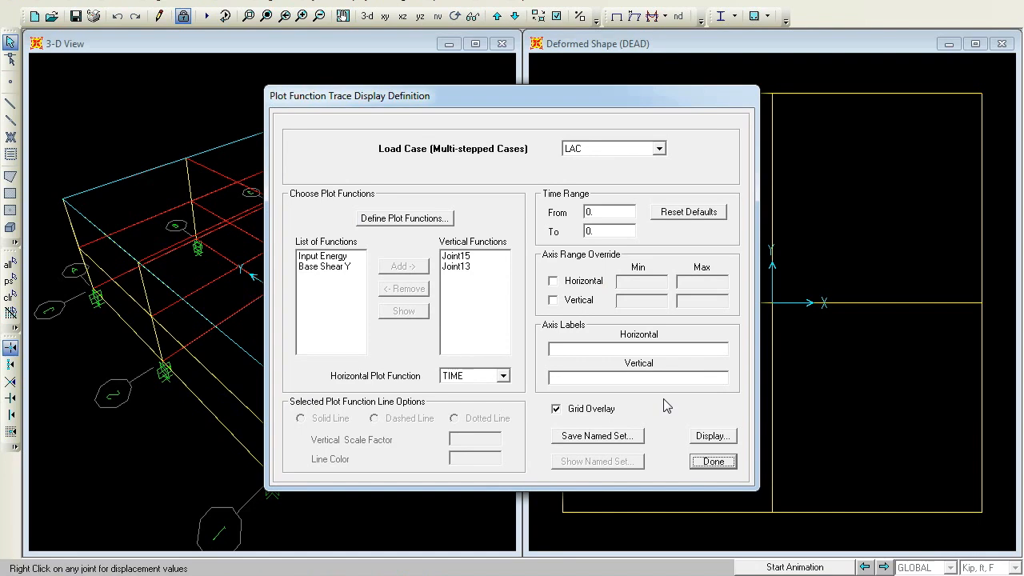
Remove both joint functions from the vertical functions and add Base Shear Y instead
{"action": "left_click", "coordinate": [454, 255]}
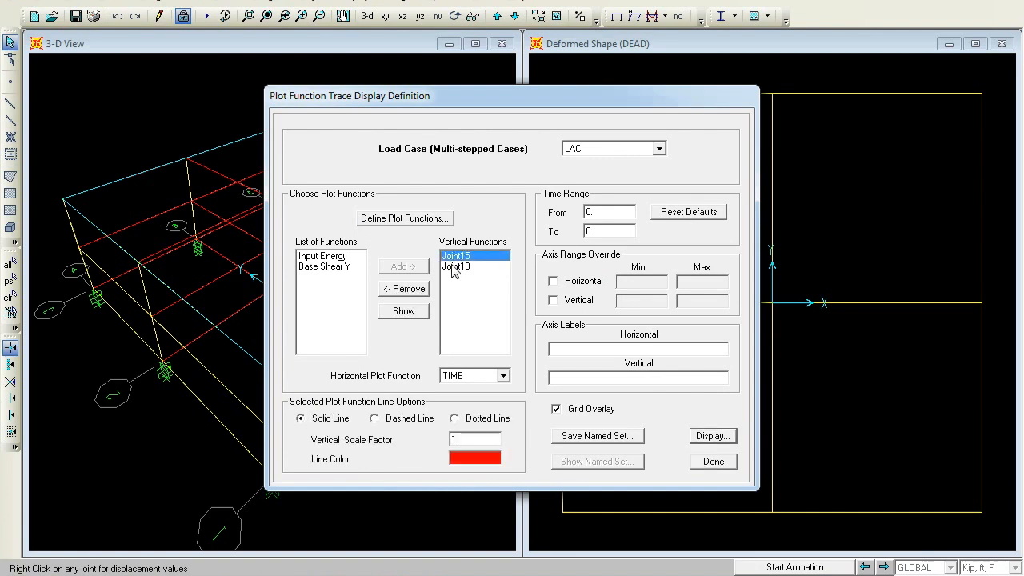
{"action": "left_click", "coordinate": [454, 267], "text": "shift"}
{"action": "left_click", "coordinate": [402, 289]}
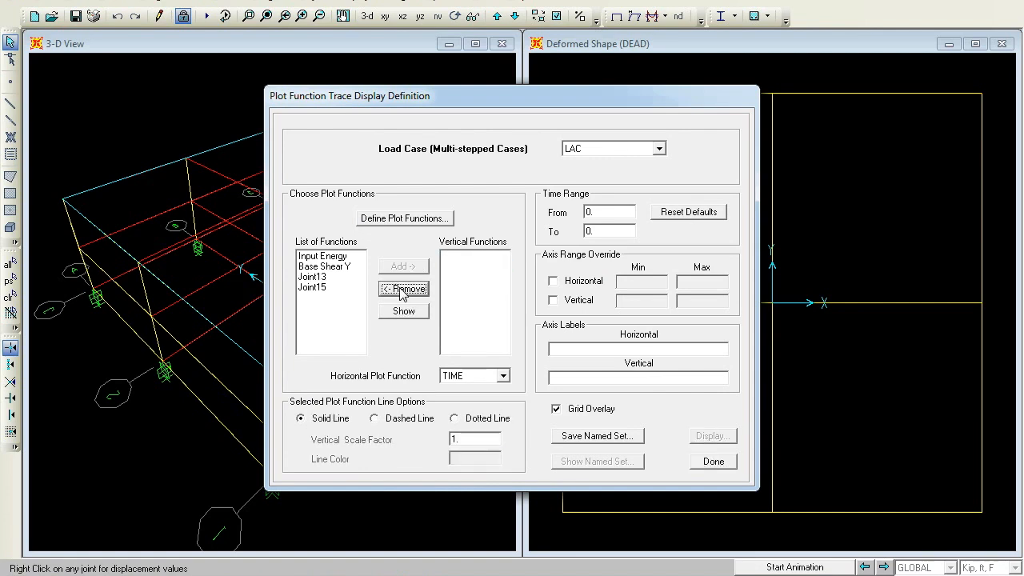
{"action": "left_click", "coordinate": [343, 267]}
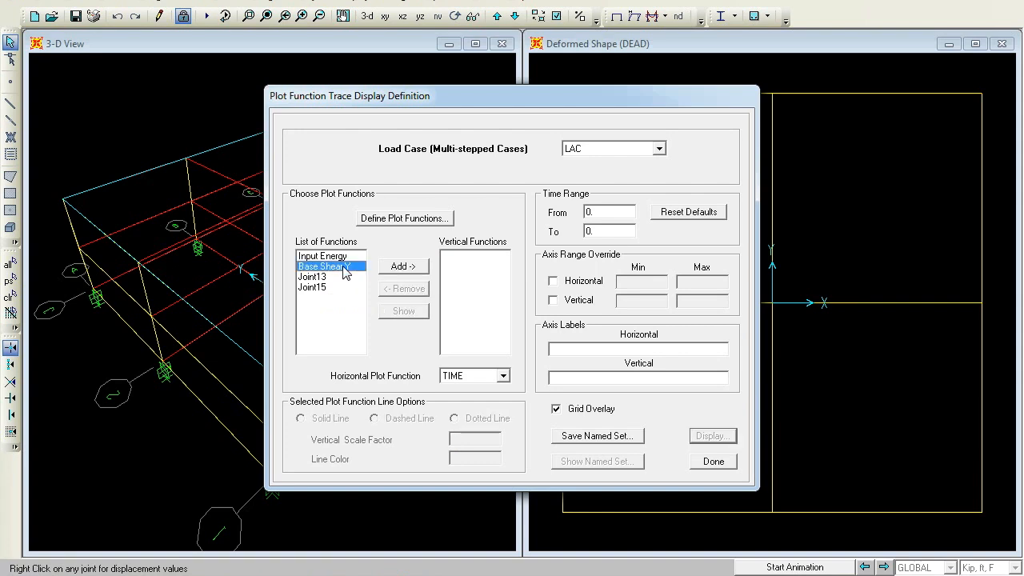
{"action": "left_click", "coordinate": [415, 270]}
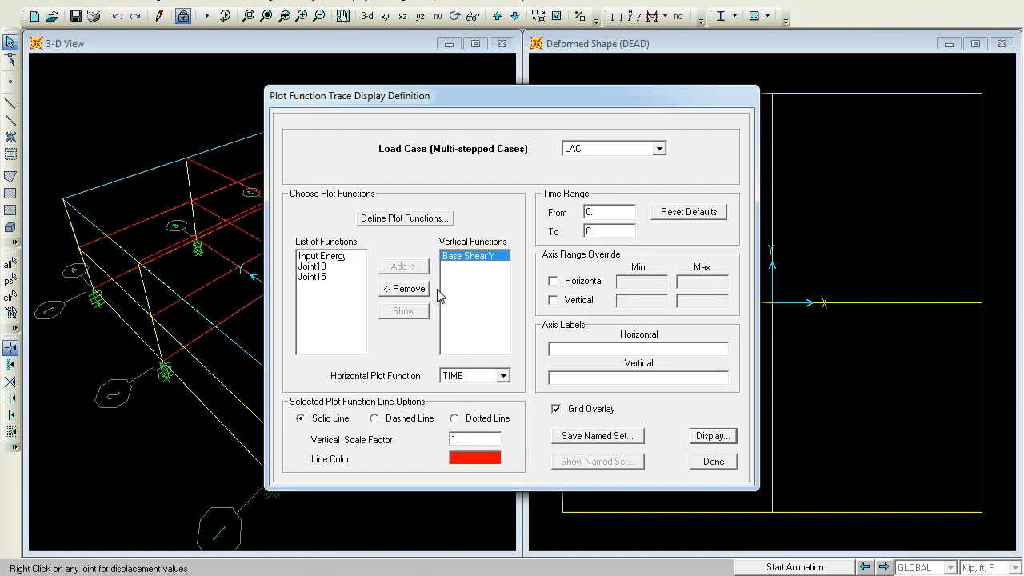
Add Joint13 alongside Base Shear Y and display both traces over time
{"action": "left_click", "coordinate": [318, 268]}
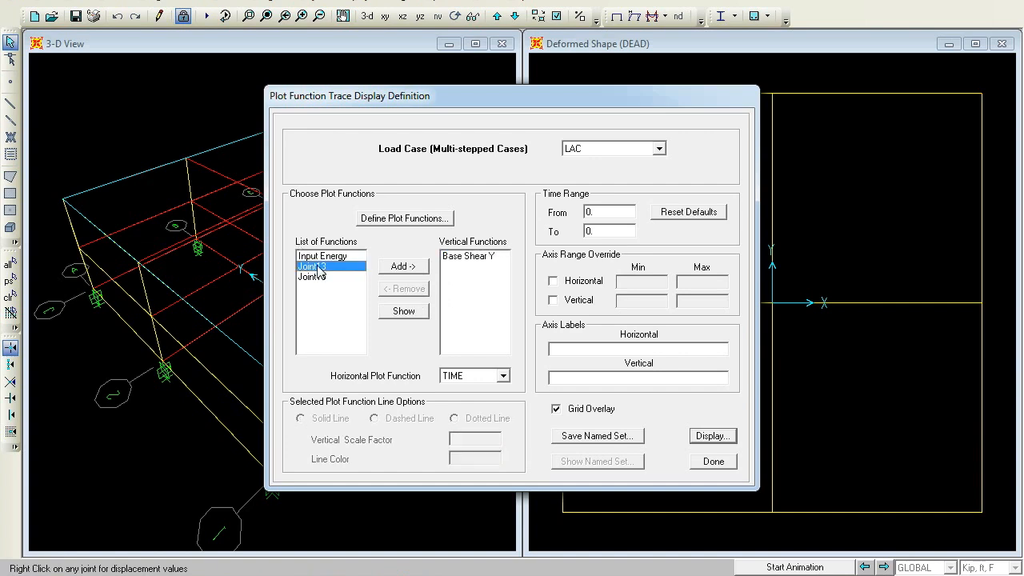
{"action": "left_click", "coordinate": [398, 268]}
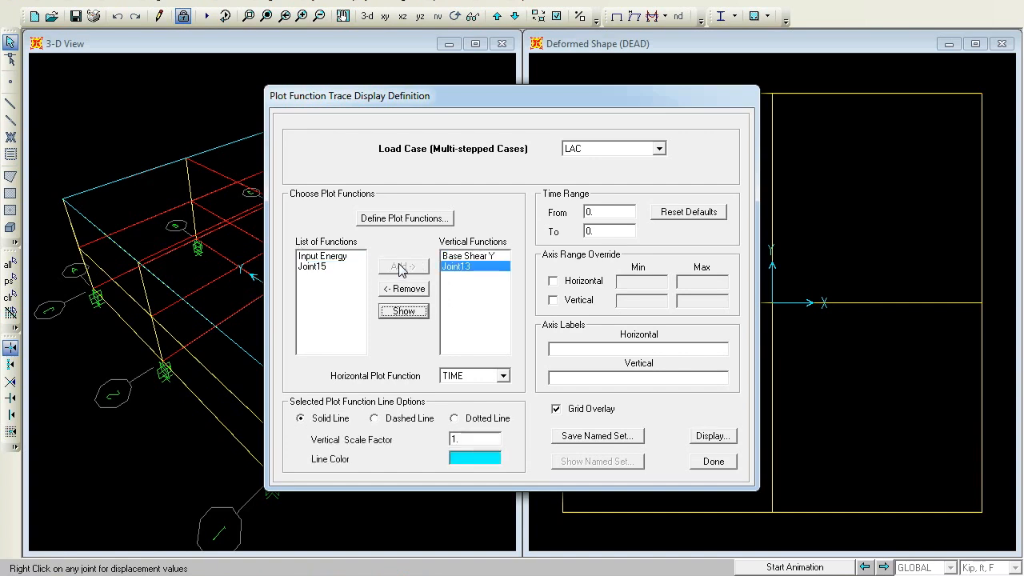
{"action": "left_click", "coordinate": [710, 437]}
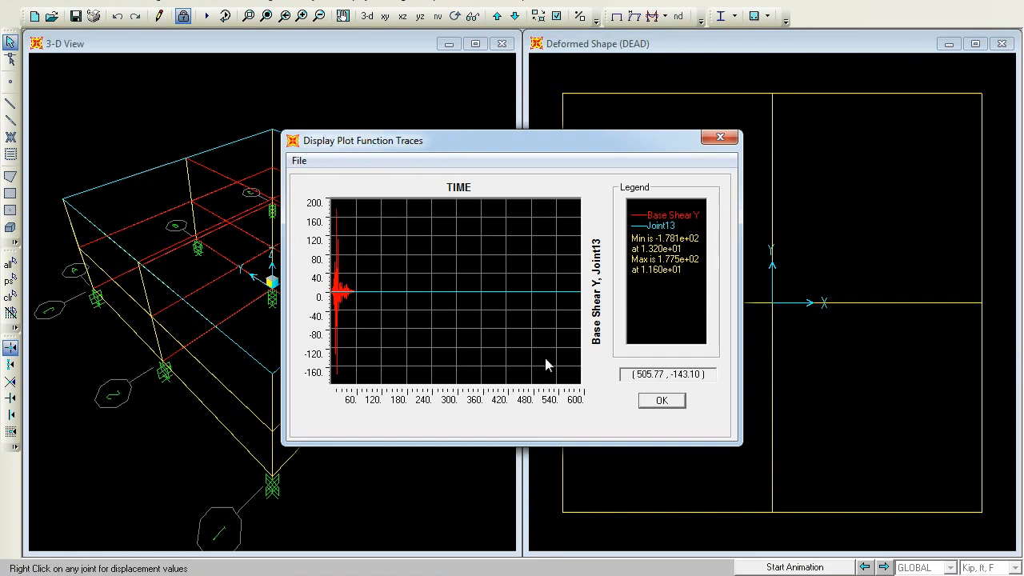
{"action": "left_click", "coordinate": [667, 402]}
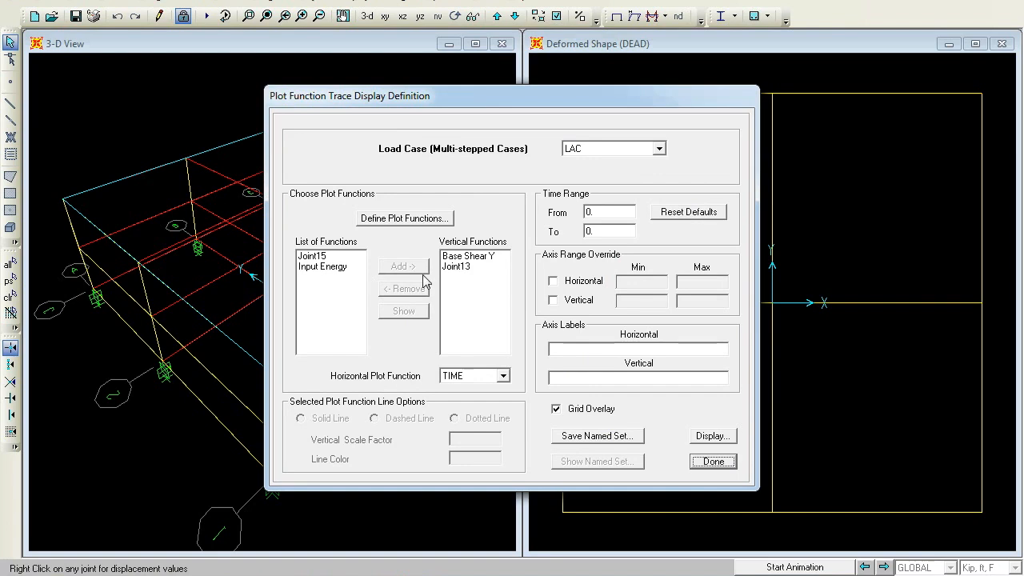
Swap Joint13 for Joint15, display Base Shear Y with Joint15 over time, and close the plot definition
{"action": "left_click", "coordinate": [459, 267]}
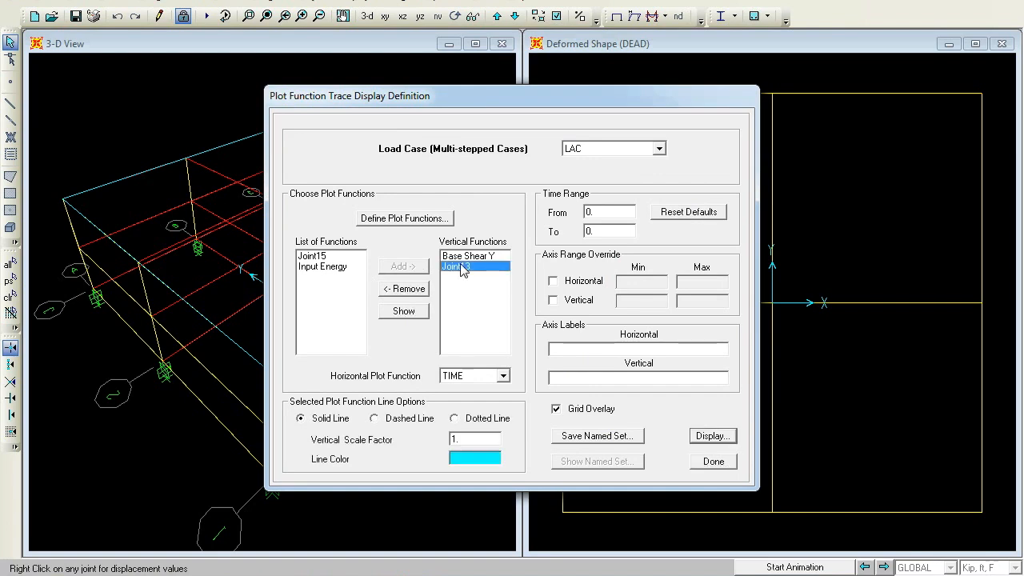
{"action": "left_click", "coordinate": [403, 289]}
{"action": "left_click", "coordinate": [322, 257]}
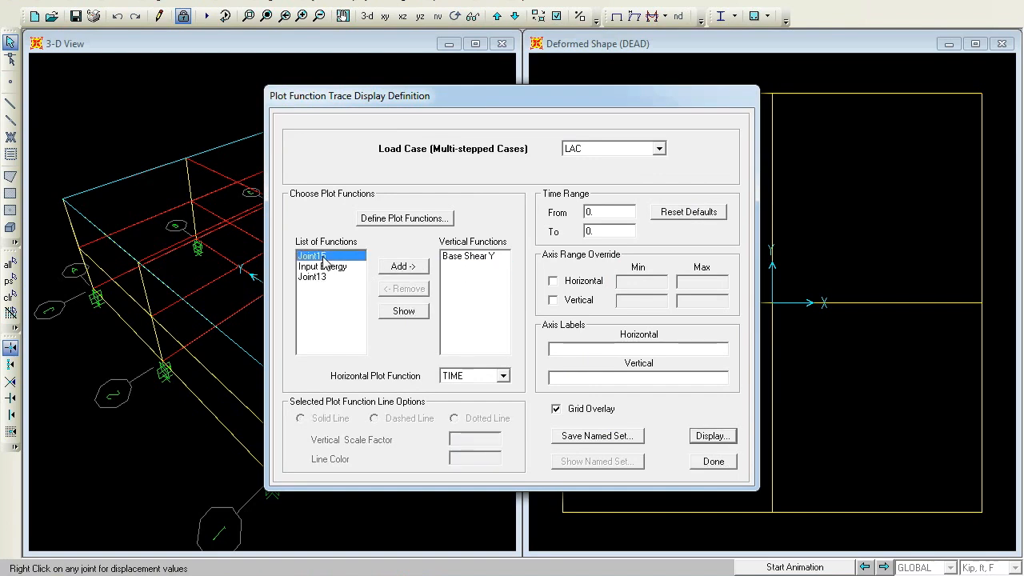
{"action": "left_click", "coordinate": [419, 267]}
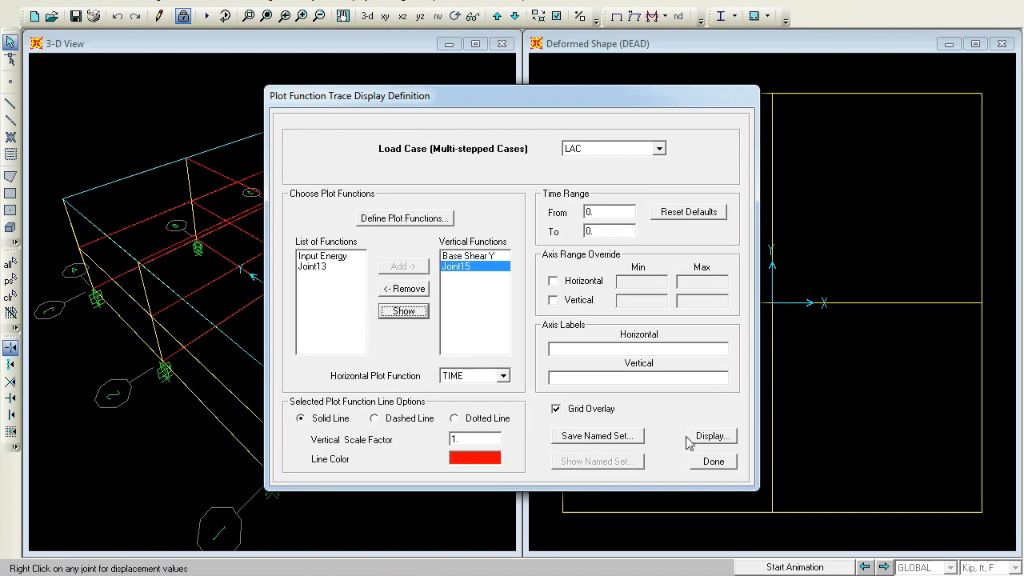
{"action": "left_click", "coordinate": [712, 436]}
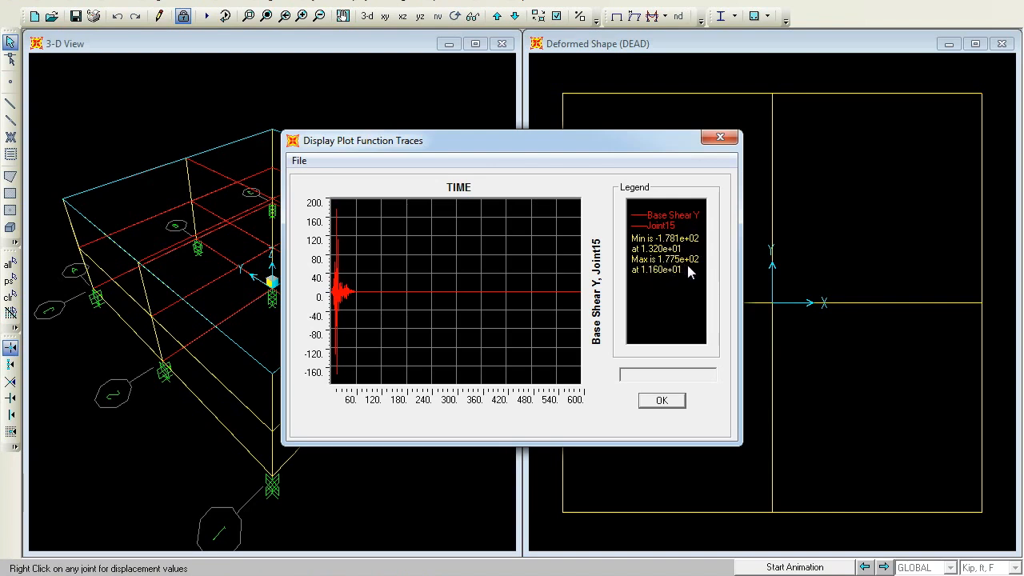
{"action": "left_click", "coordinate": [665, 402]}
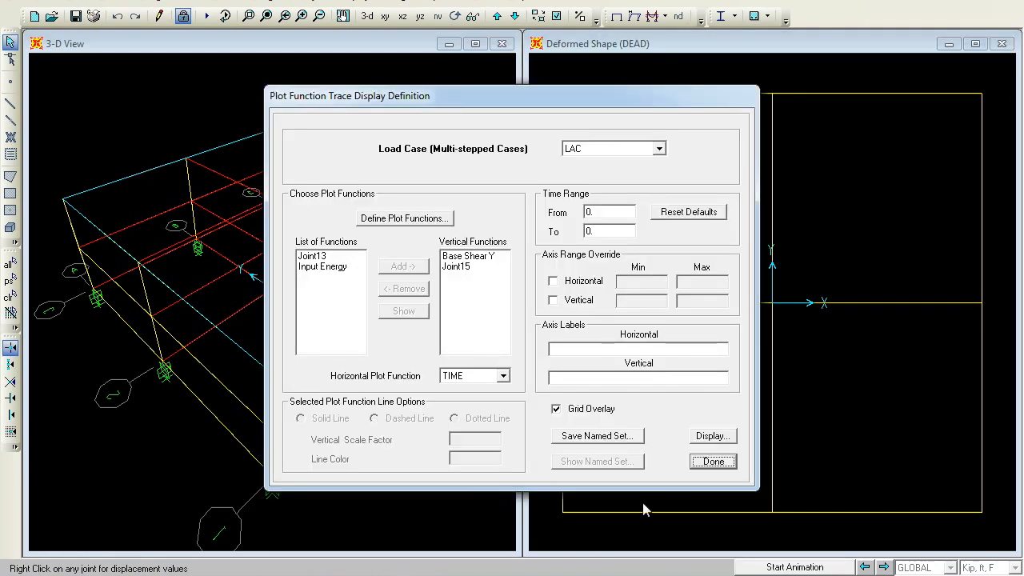
{"action": "left_click", "coordinate": [711, 461]}
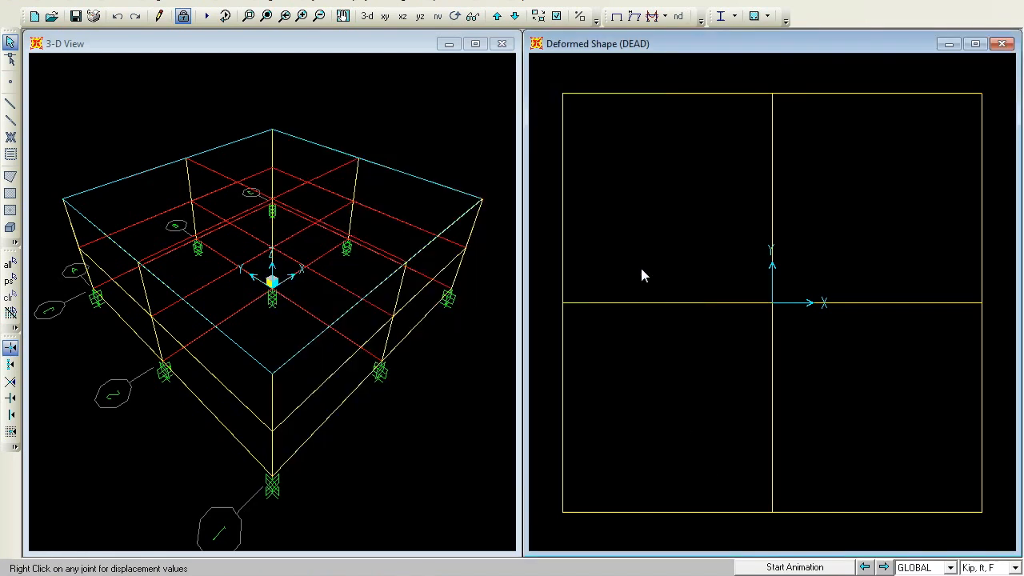